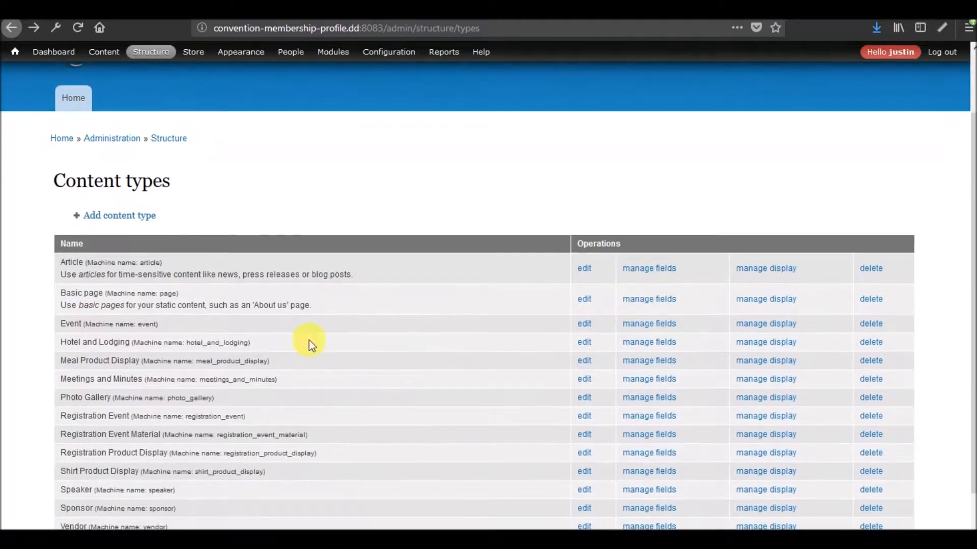
- Open the Event Display view mode in the display settings of the Hotel and Lodging content type
click(753, 345)
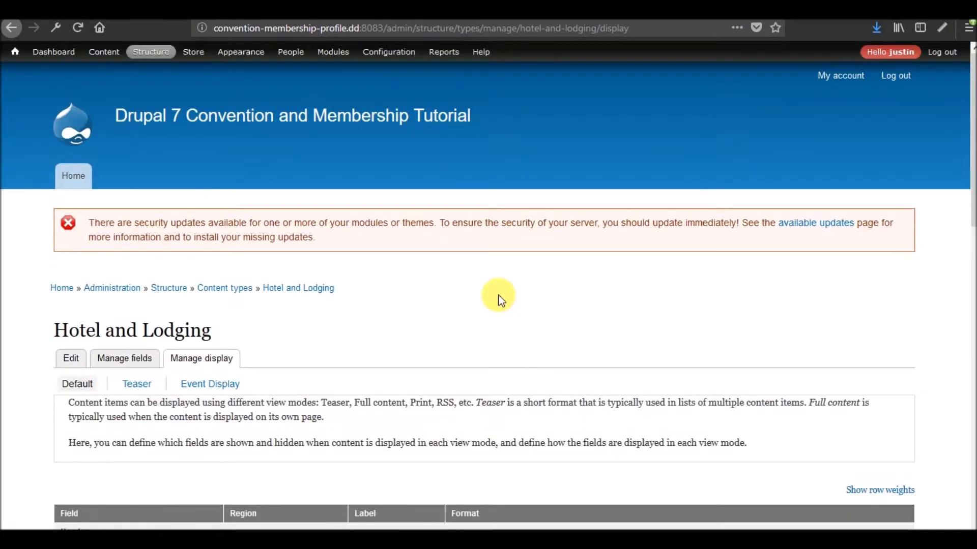
scroll(499, 297, down, 5)
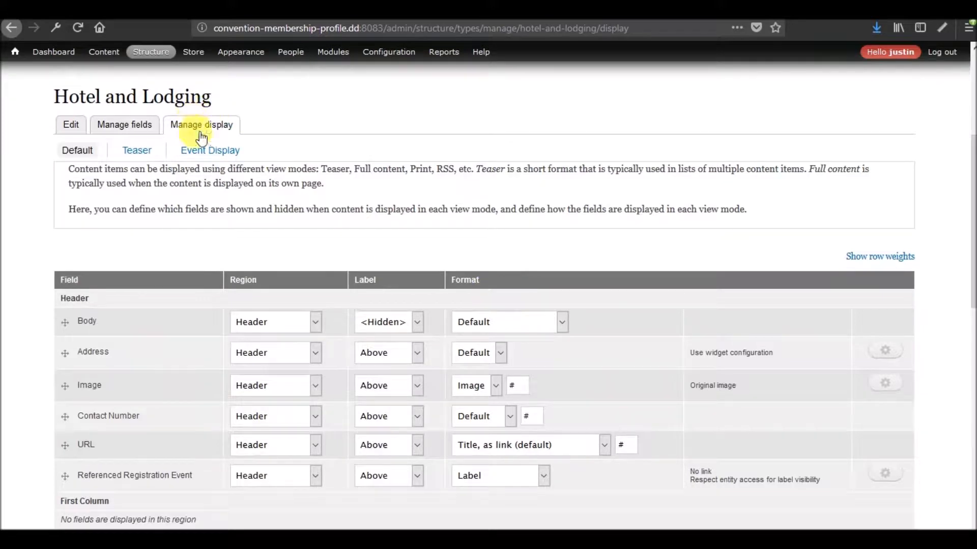
click(199, 150)
scroll(179, 266, down, 3)
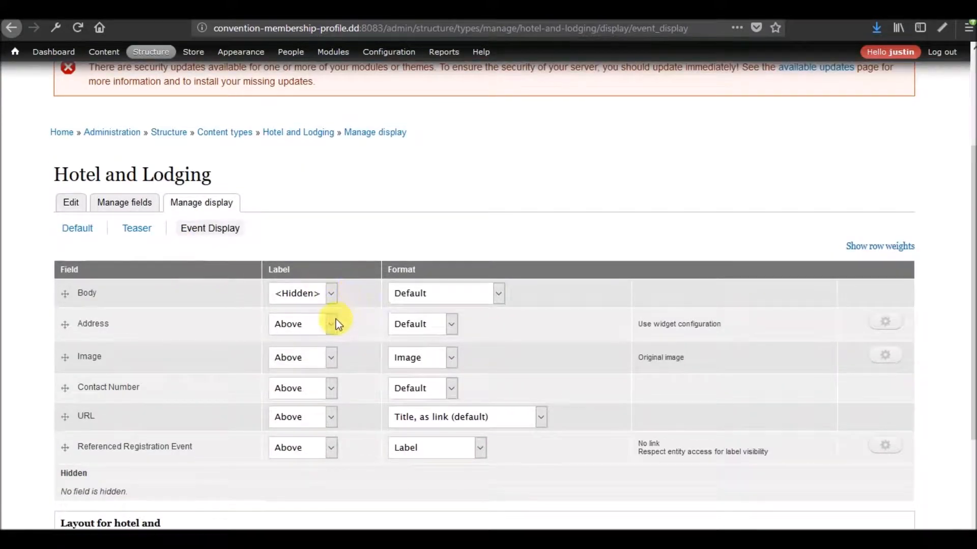
- Set the labels of the Address, Image, Contact Number, URL and Referenced Registration Event fields to <Hidden>
click(330, 323)
click(297, 377)
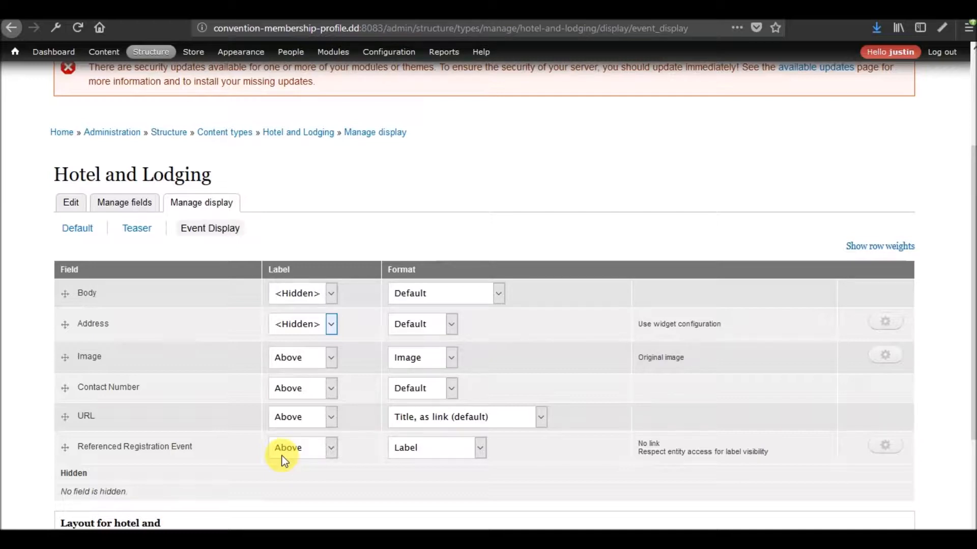
scroll(283, 460, down, 5)
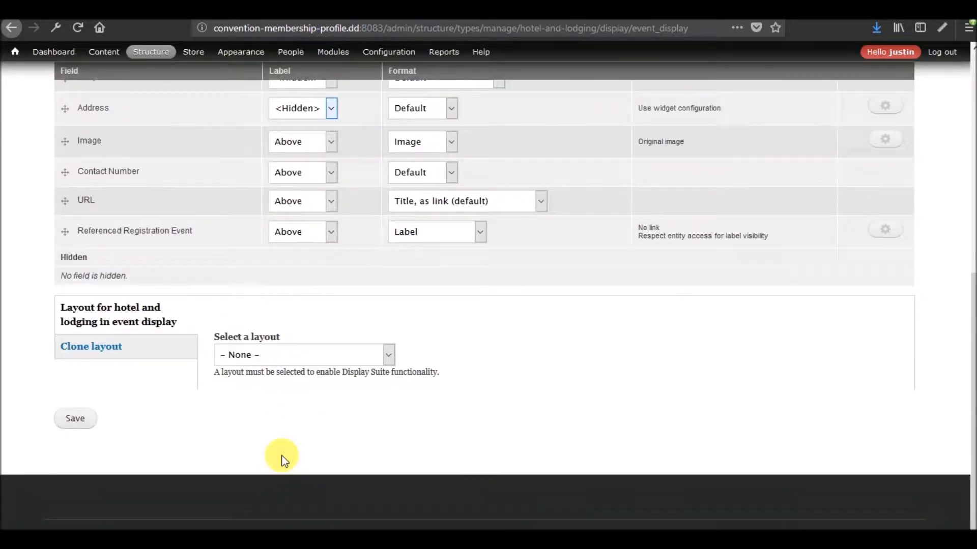
scroll(282, 458, up, 2)
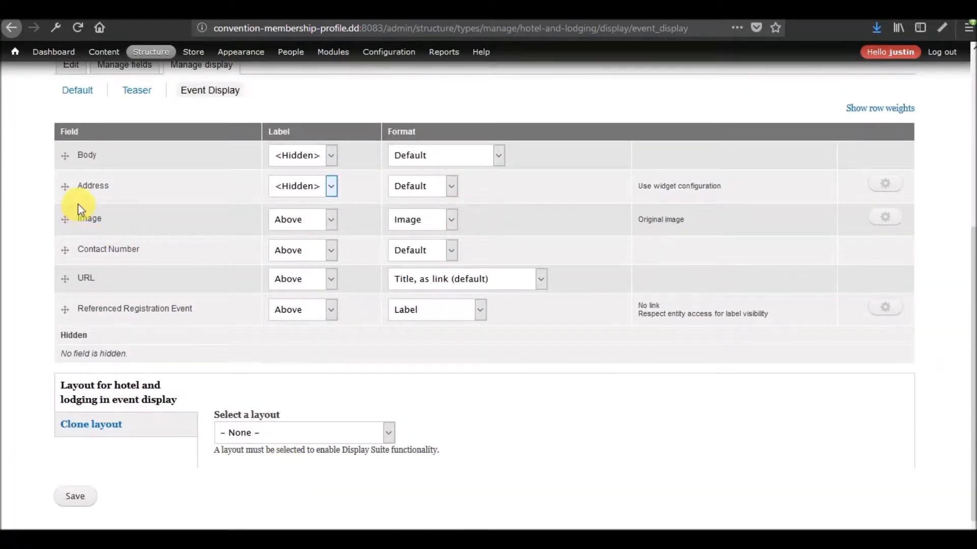
click(326, 229)
click(300, 273)
click(325, 257)
click(300, 306)
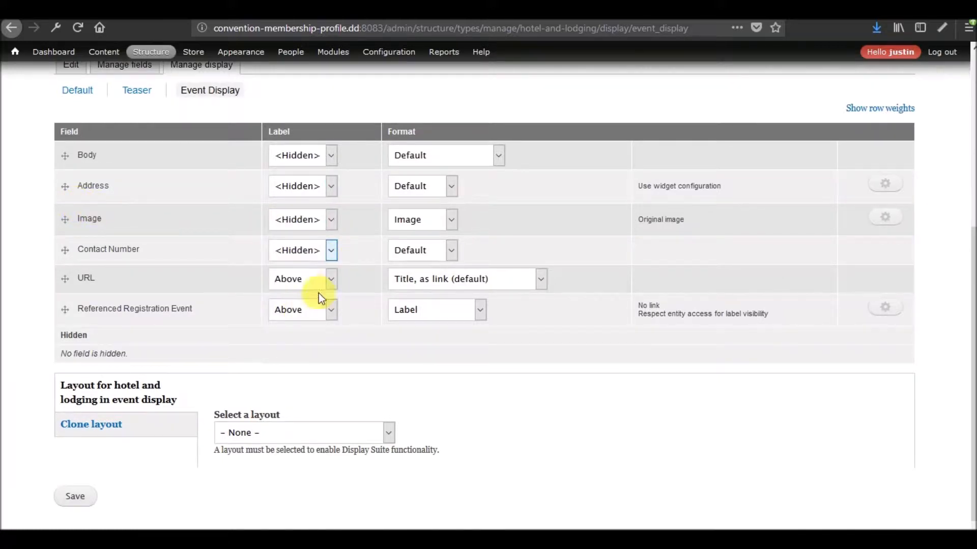
click(331, 283)
click(298, 332)
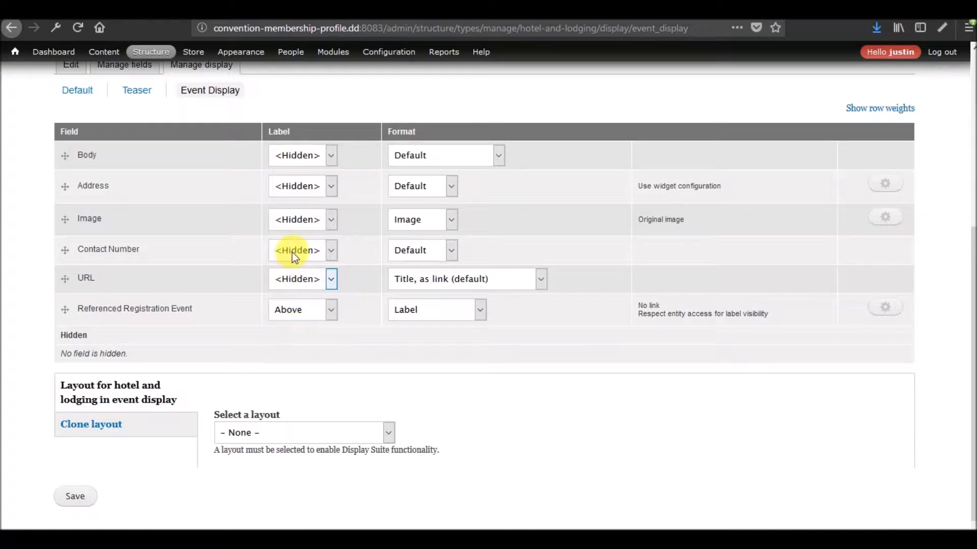
click(332, 310)
click(309, 356)
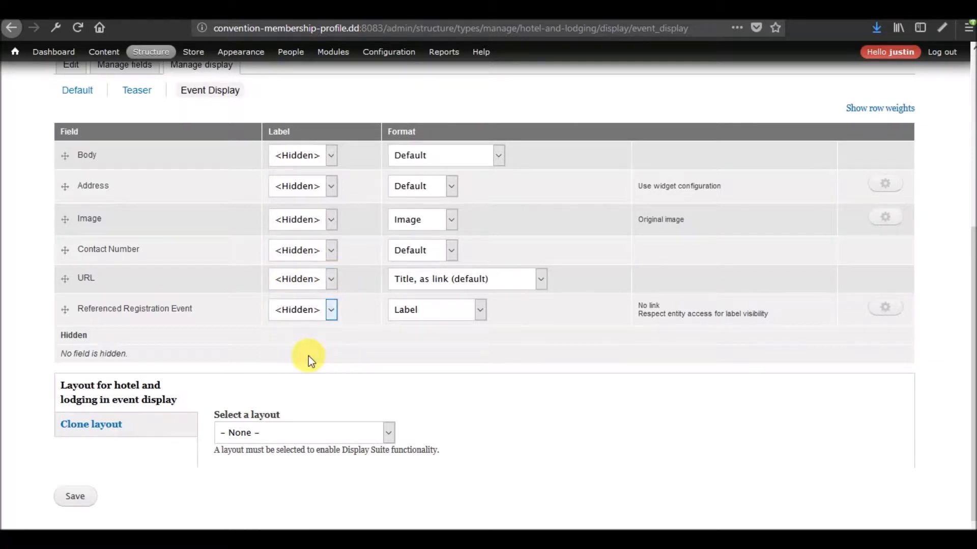
- Reorder the fields so Image comes first, followed by Referenced Registration Event, Address and Body
drag(71, 308, 90, 191)
drag(61, 255, 61, 239)
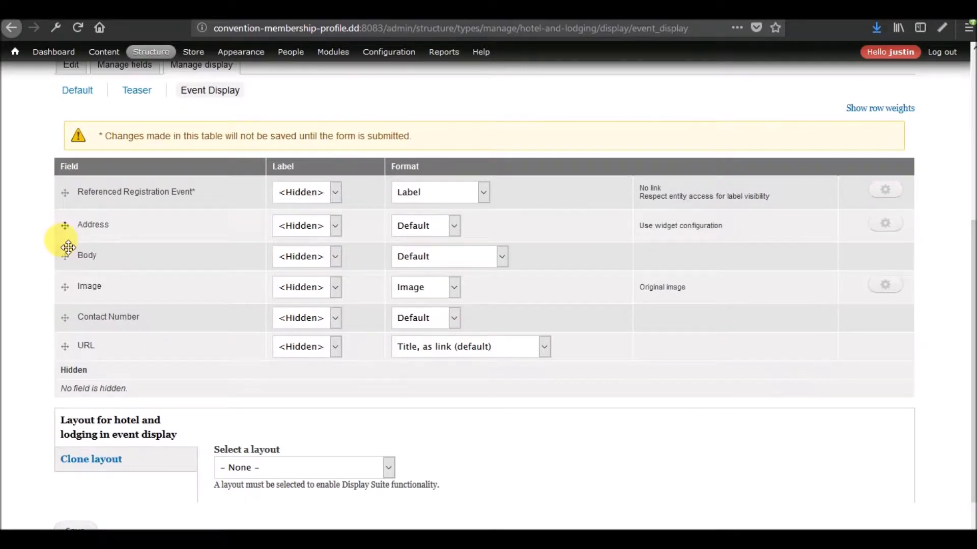
drag(62, 288, 64, 201)
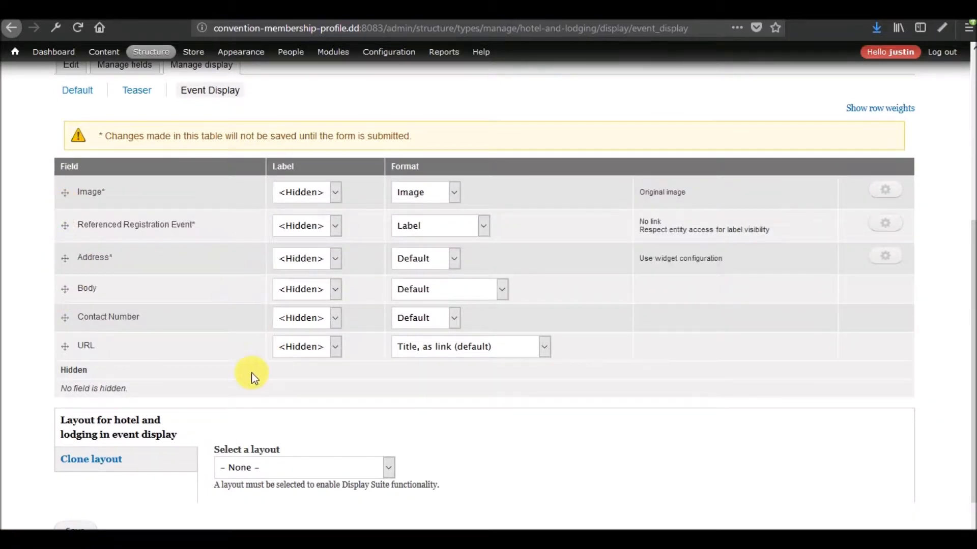
- Select the Sutro layout for Hotel and Lodging's event display and save the settings
click(335, 468)
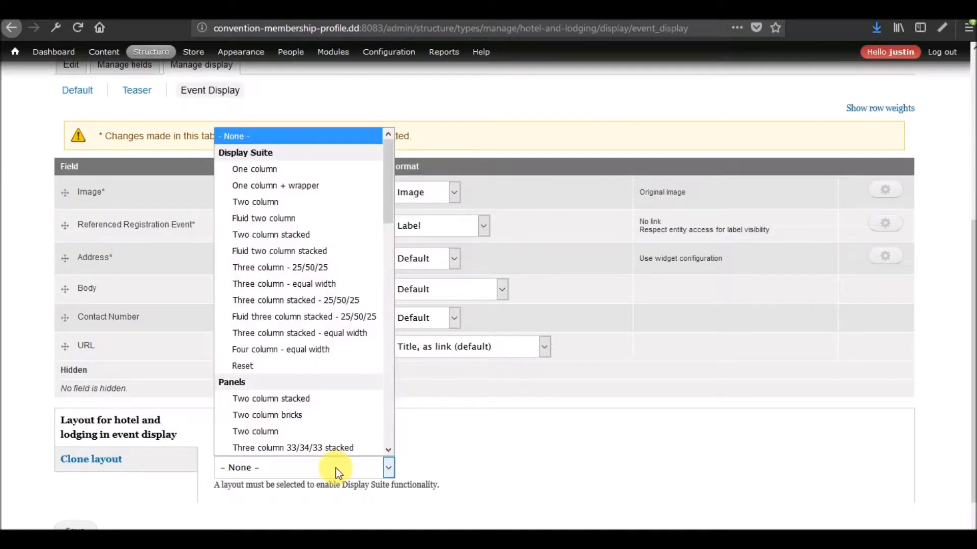
scroll(352, 258, down, 5)
scroll(352, 258, down, 8)
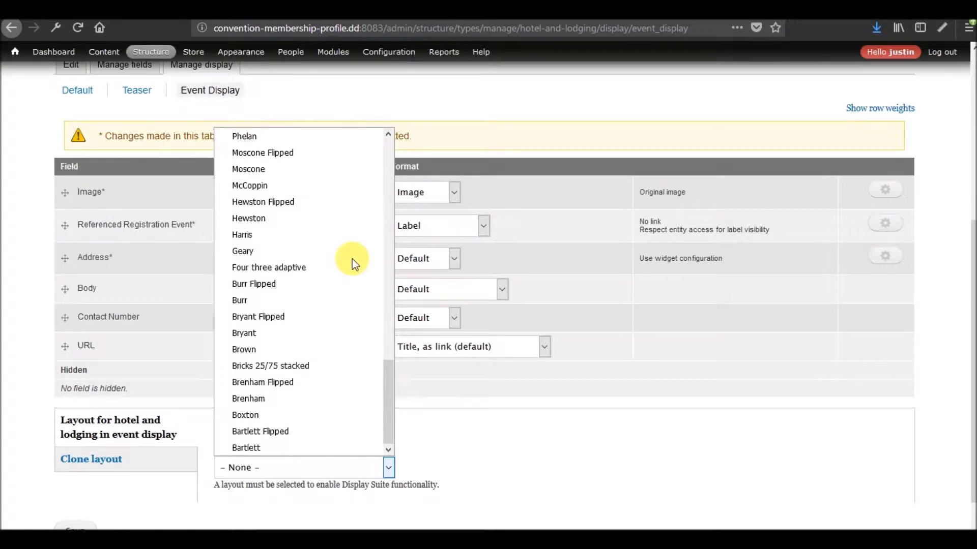
scroll(349, 274, up, 4)
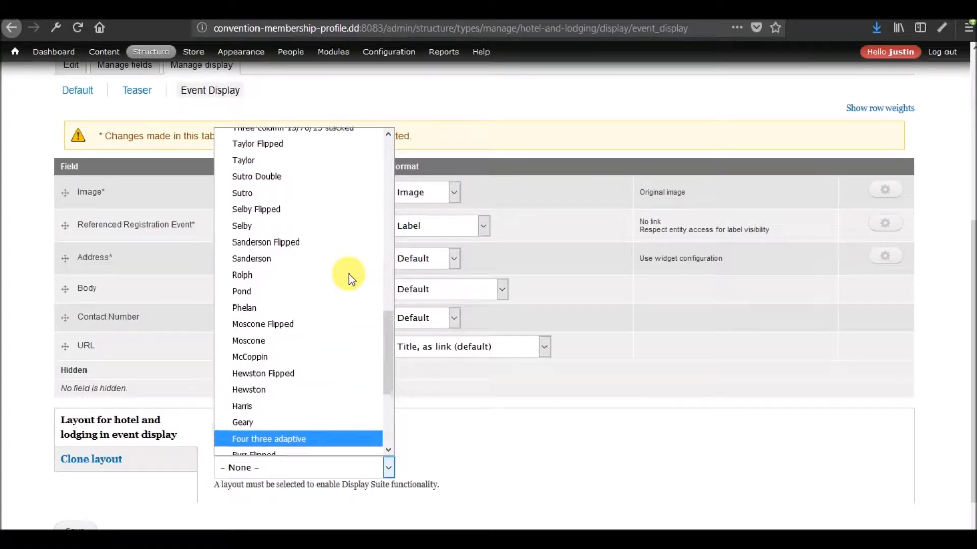
click(262, 234)
scroll(80, 483, down, 5)
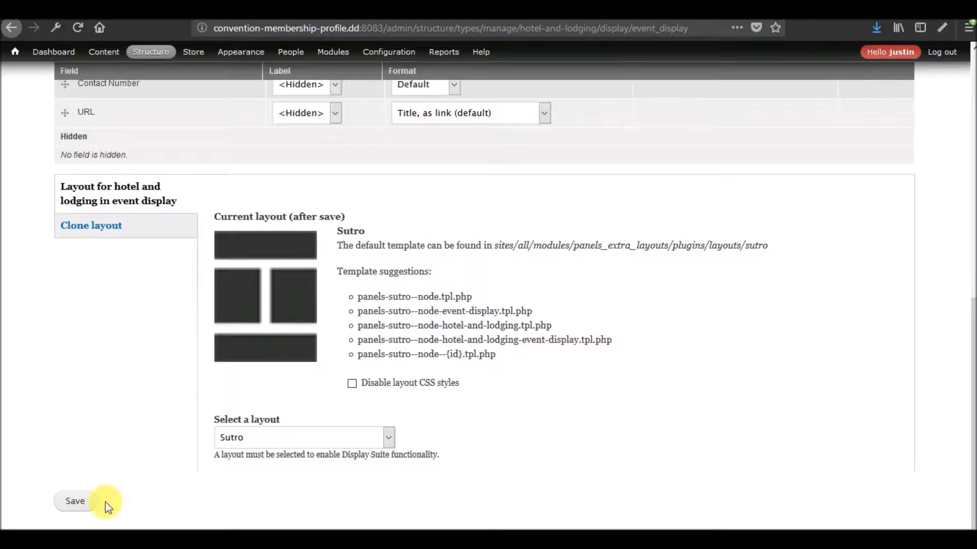
click(76, 503)
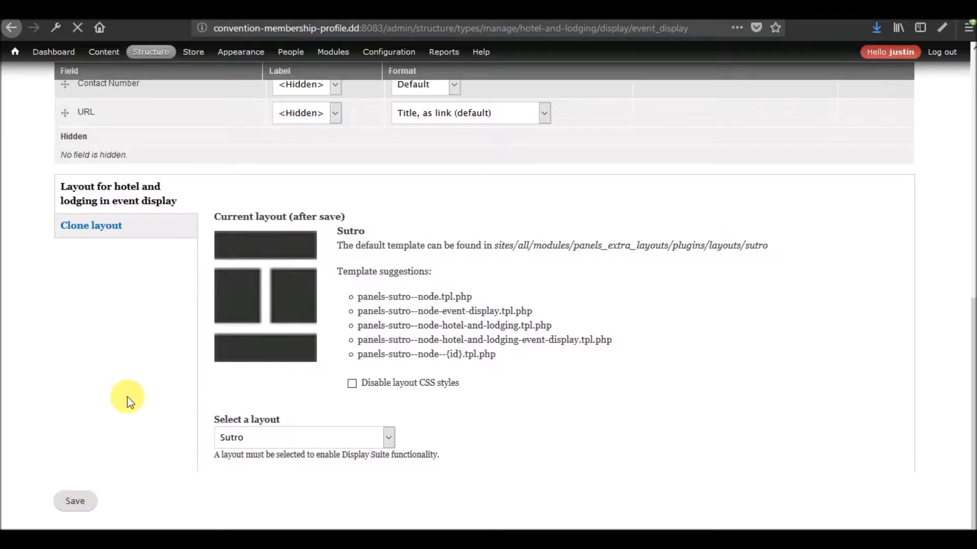
- Assign the Address field to the Second Column region and the Body field to the Footer region
scroll(217, 353, down, 6)
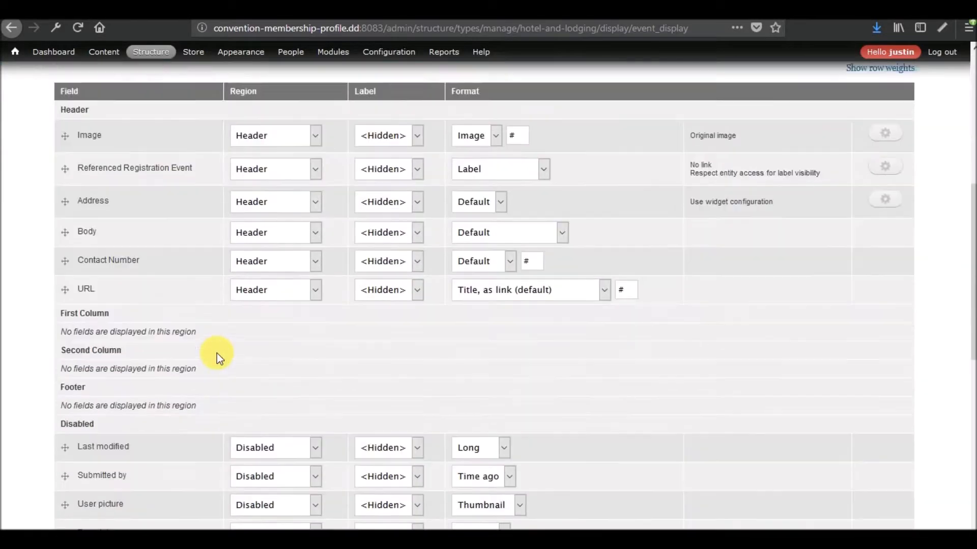
scroll(216, 353, down, 1)
click(316, 181)
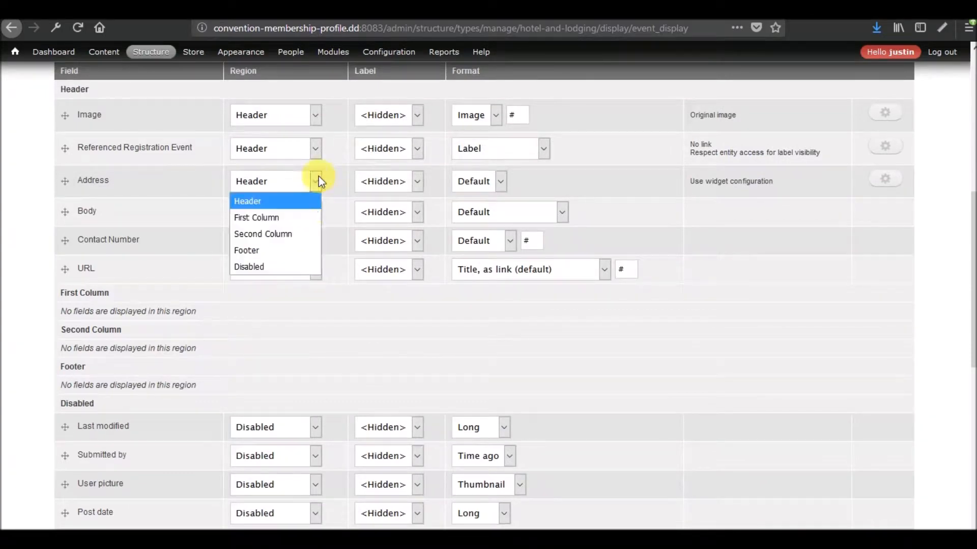
click(309, 233)
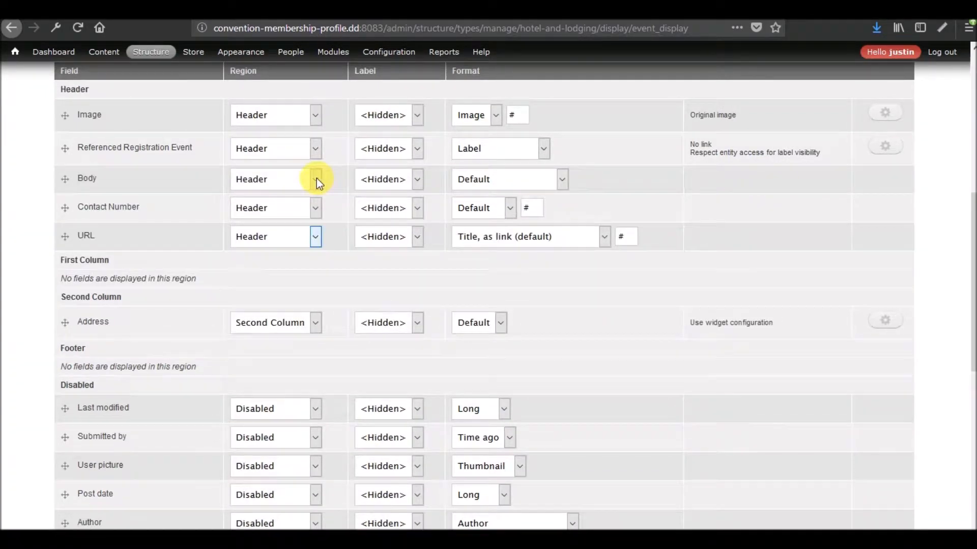
click(315, 179)
click(291, 248)
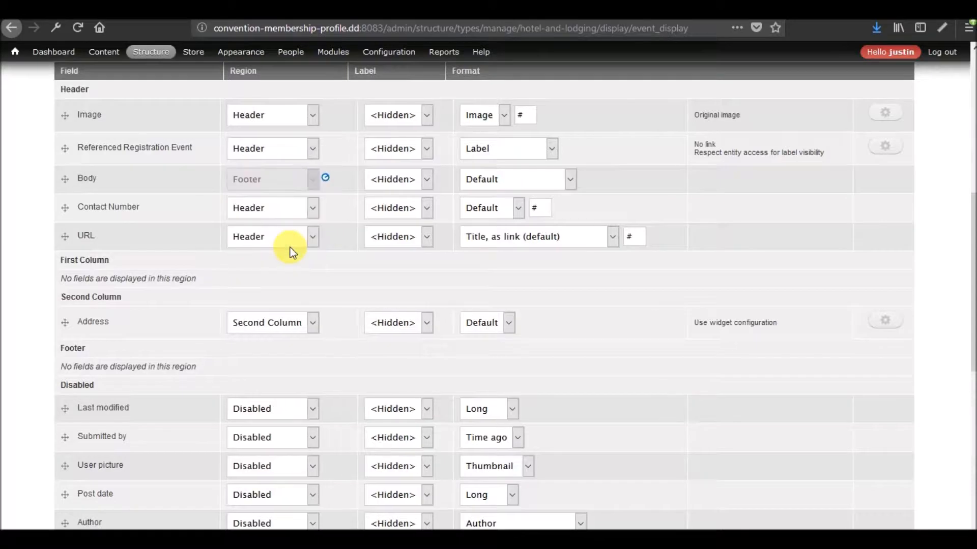
- Assign the Image field to the First Column region, keeping Referenced Registration Event in the Header
click(315, 148)
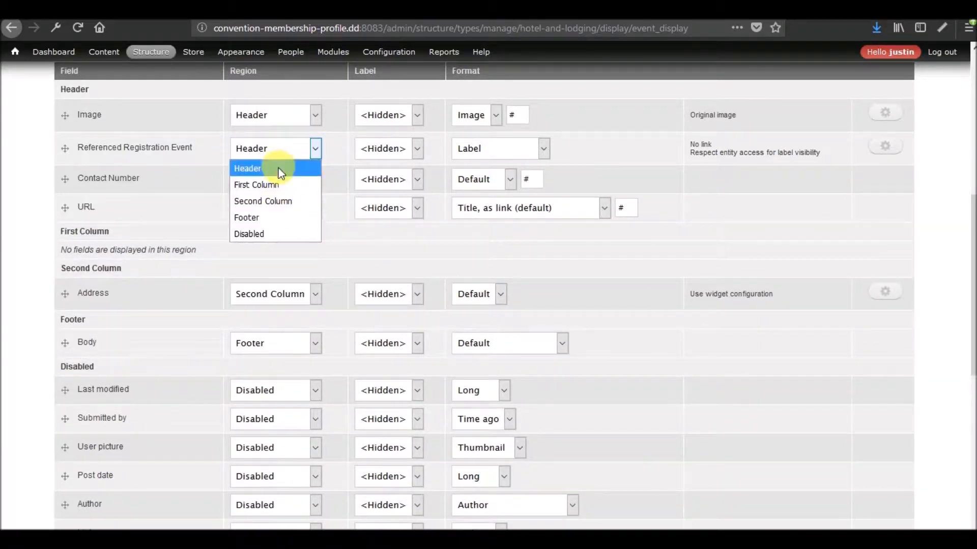
click(277, 168)
click(317, 117)
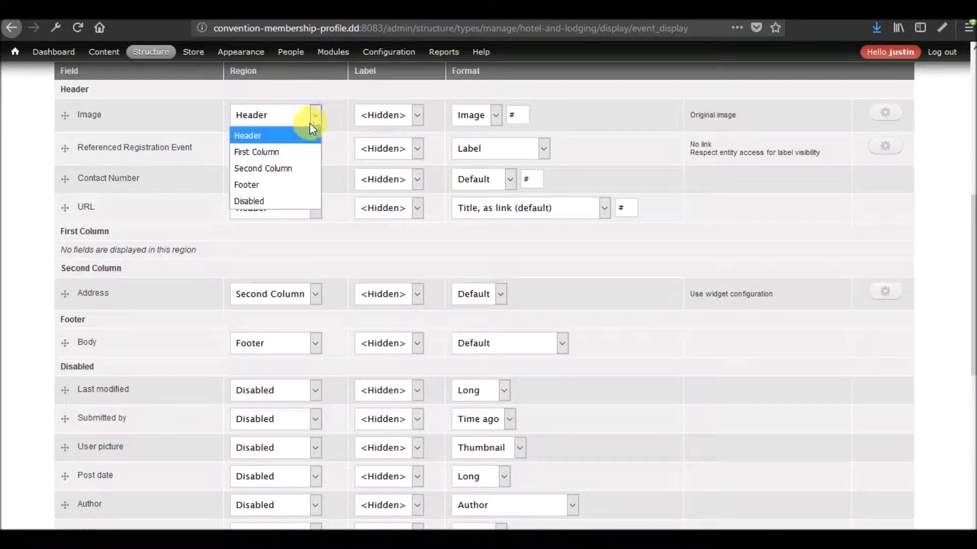
click(275, 151)
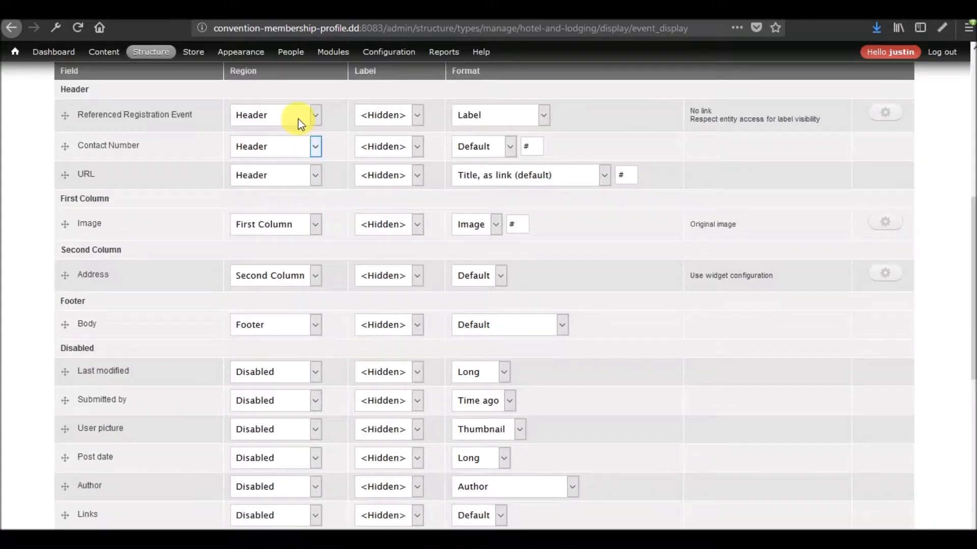
click(298, 120)
click(178, 142)
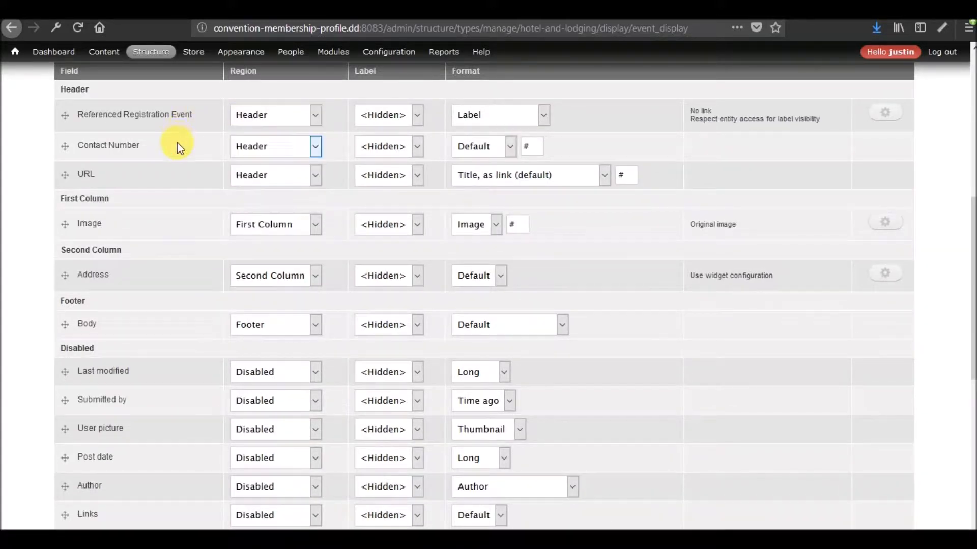
- Assign the Contact Number and URL fields to the Second Column region
click(275, 146)
click(271, 198)
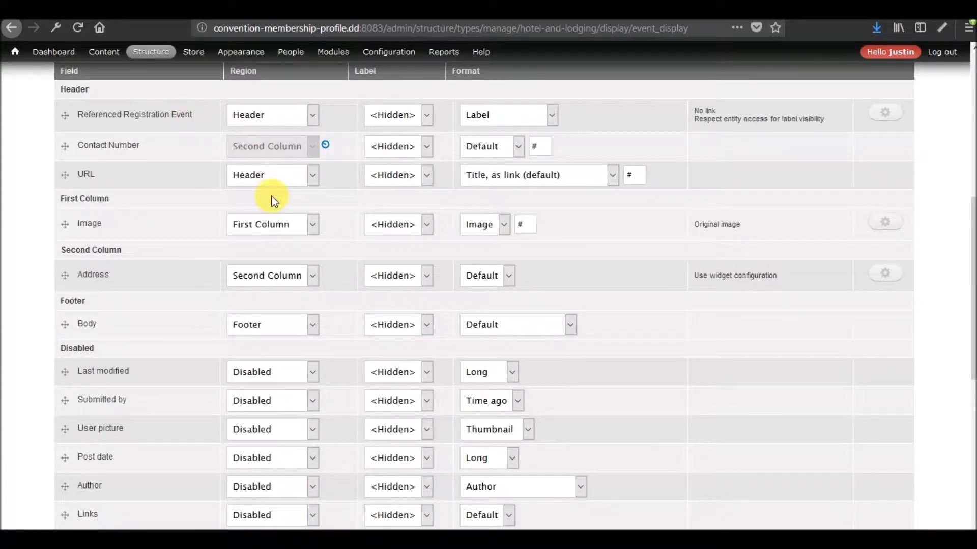
click(277, 148)
click(273, 198)
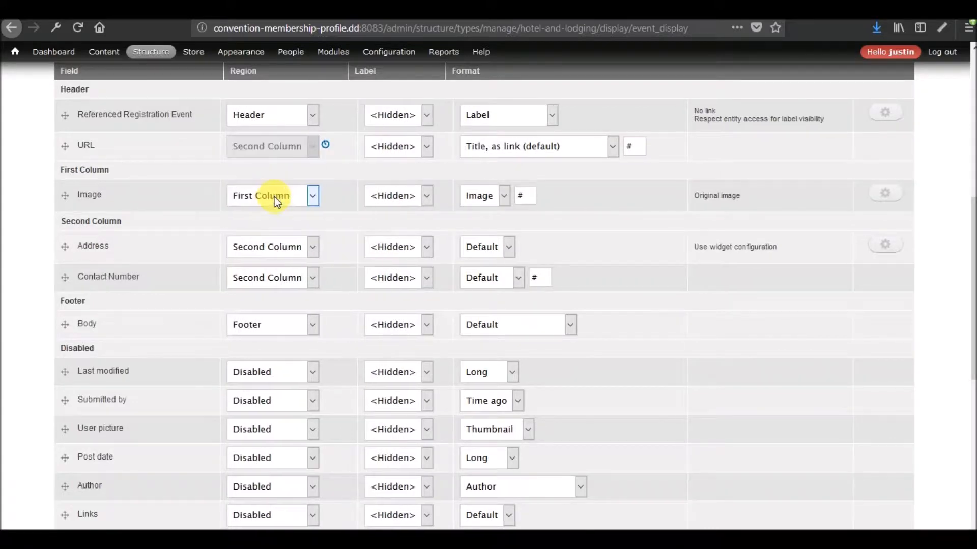
- Make the Referenced Registration Event label link to the referenced entity and update its format settings
scroll(714, 236, up, 3)
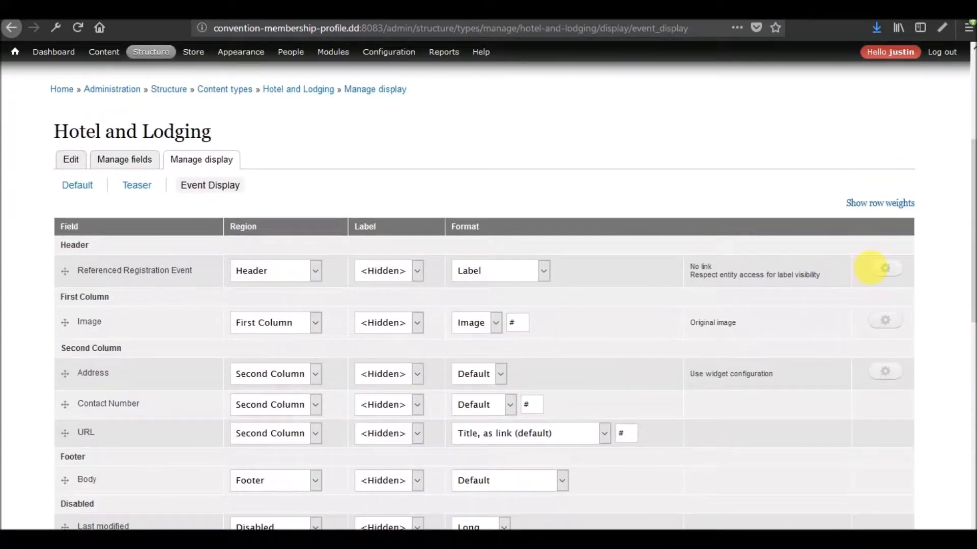
click(885, 269)
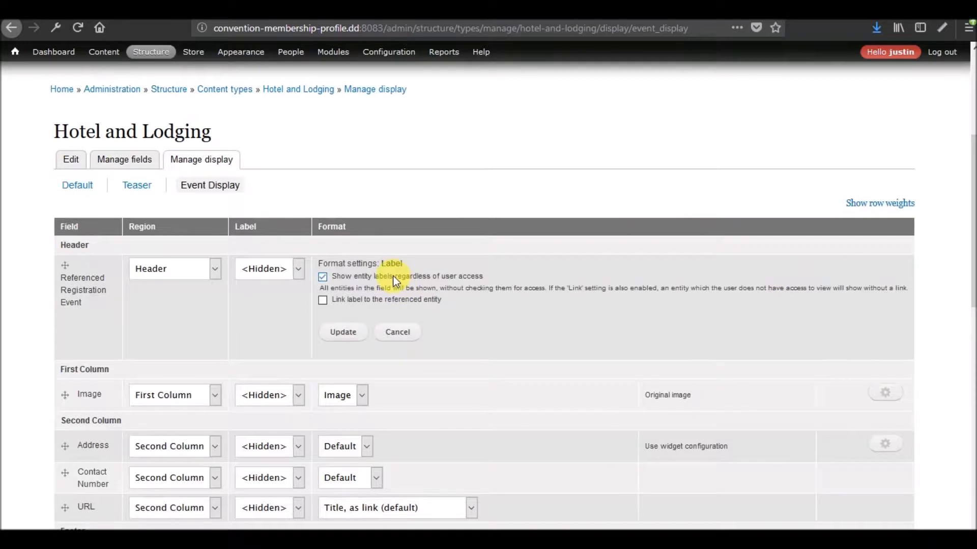
click(372, 300)
click(350, 333)
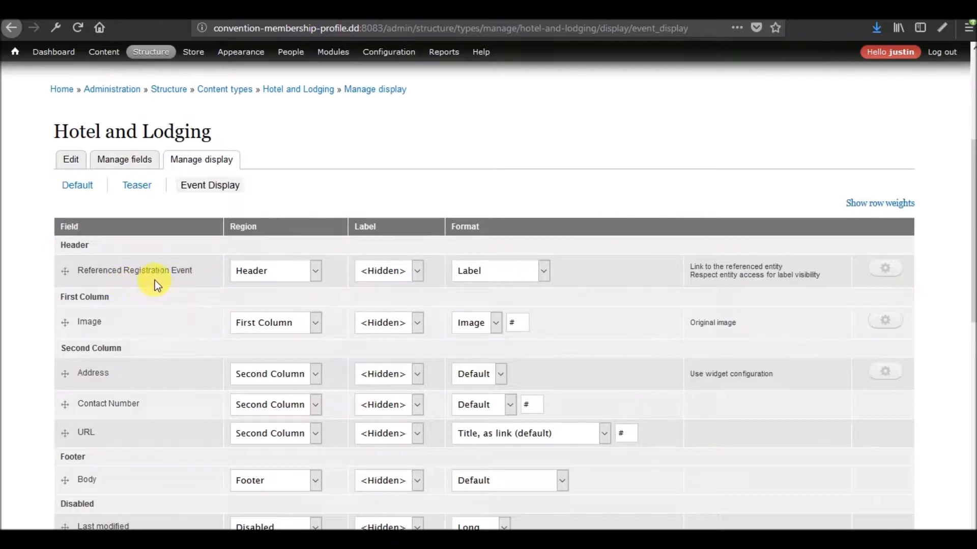
- Review the field regions and save the Hotel and Lodging event display settings
scroll(346, 267, down, 5)
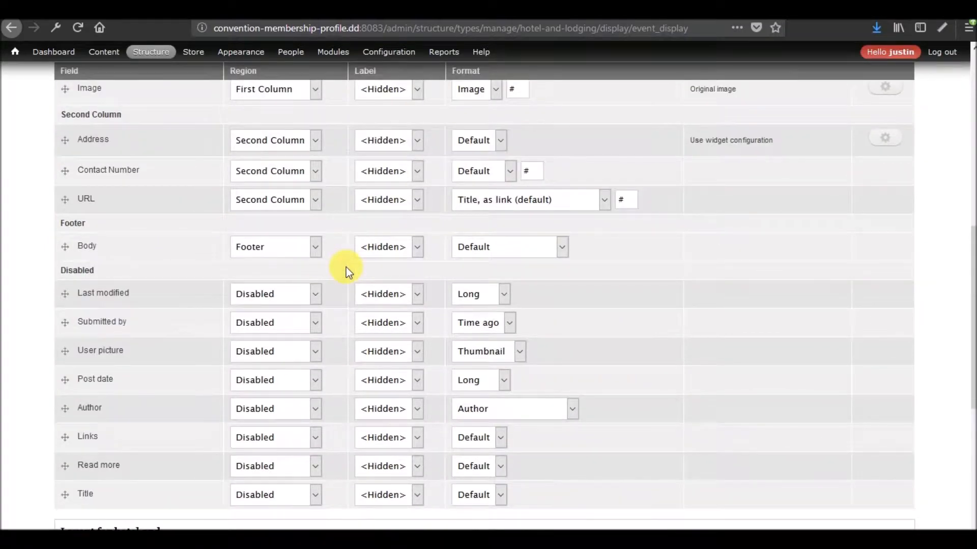
scroll(346, 268, up, 2)
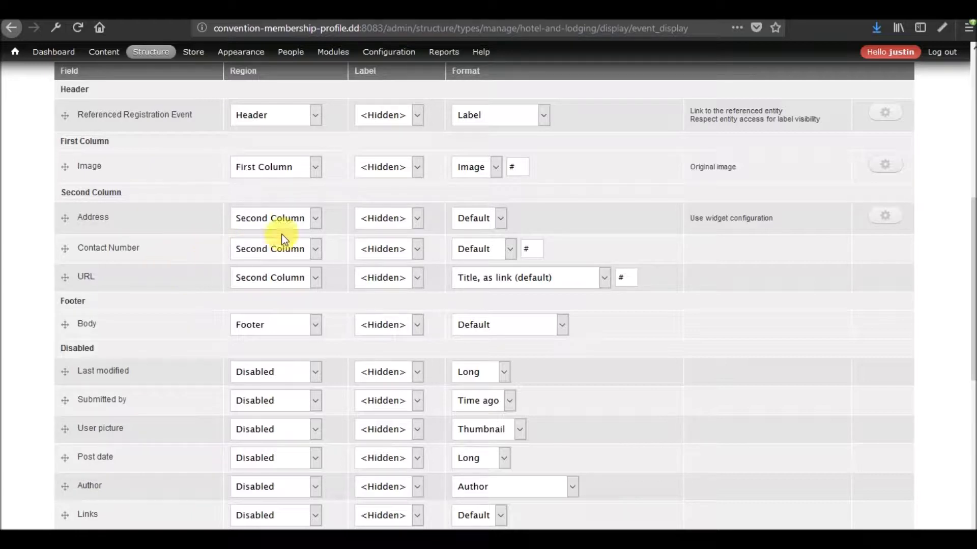
scroll(218, 295, down, 6)
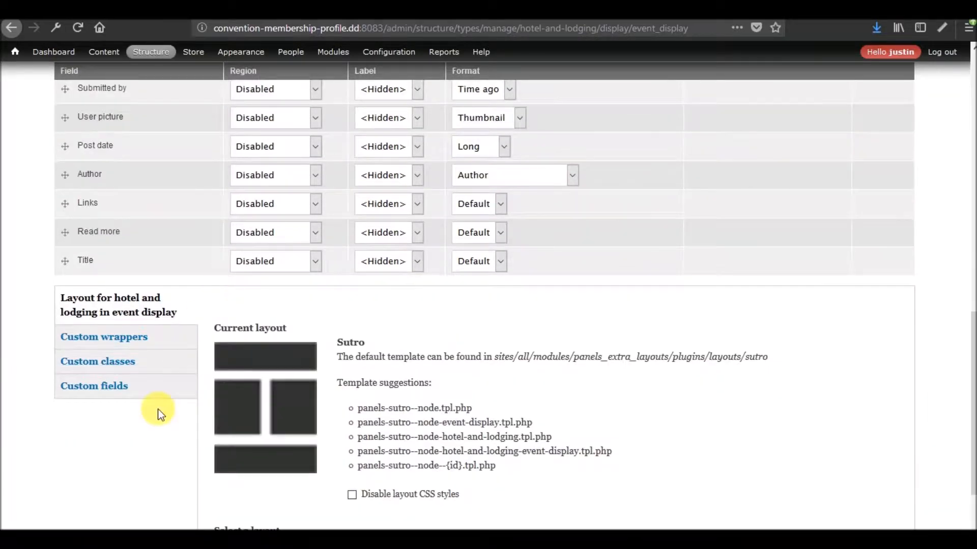
scroll(153, 413, down, 4)
click(76, 421)
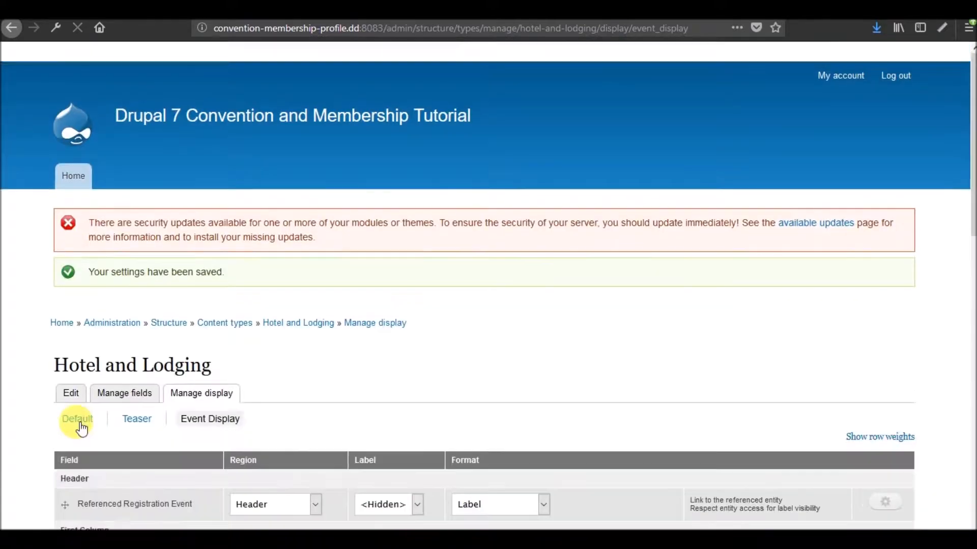
- Return to the list of content types
scroll(261, 305, down, 5)
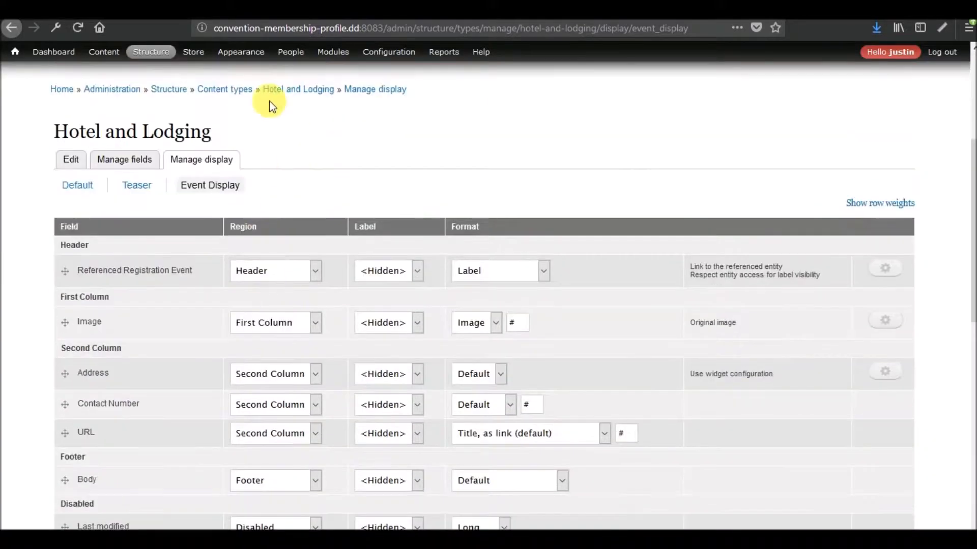
click(232, 92)
scroll(233, 214, down, 4)
scroll(230, 272, down, 1)
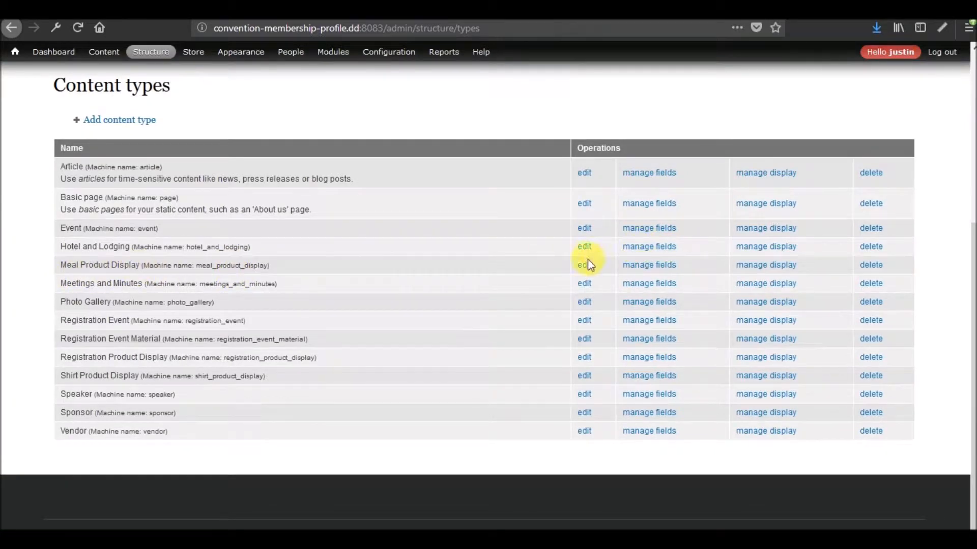
- Open the Event Display view mode settings of the Meal Product Display content type
click(783, 265)
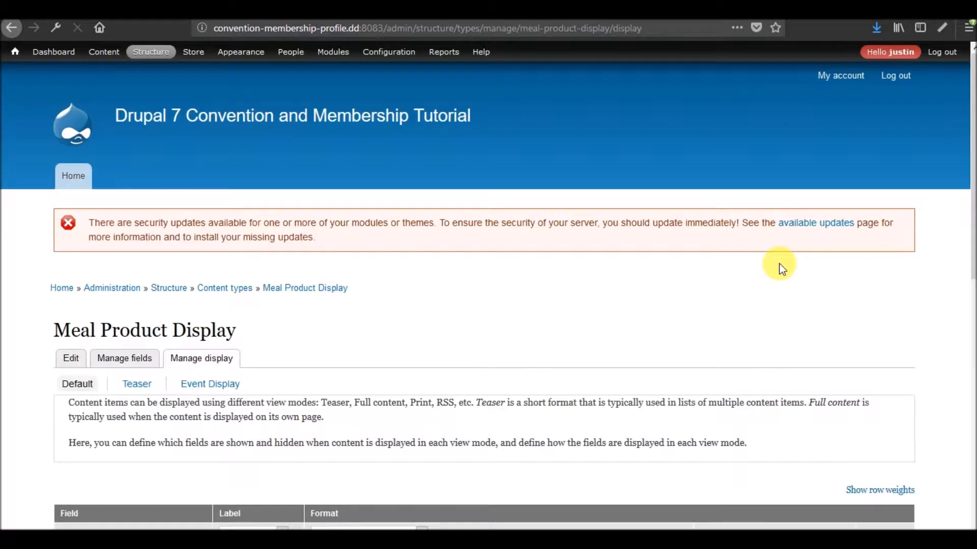
scroll(473, 290, down, 5)
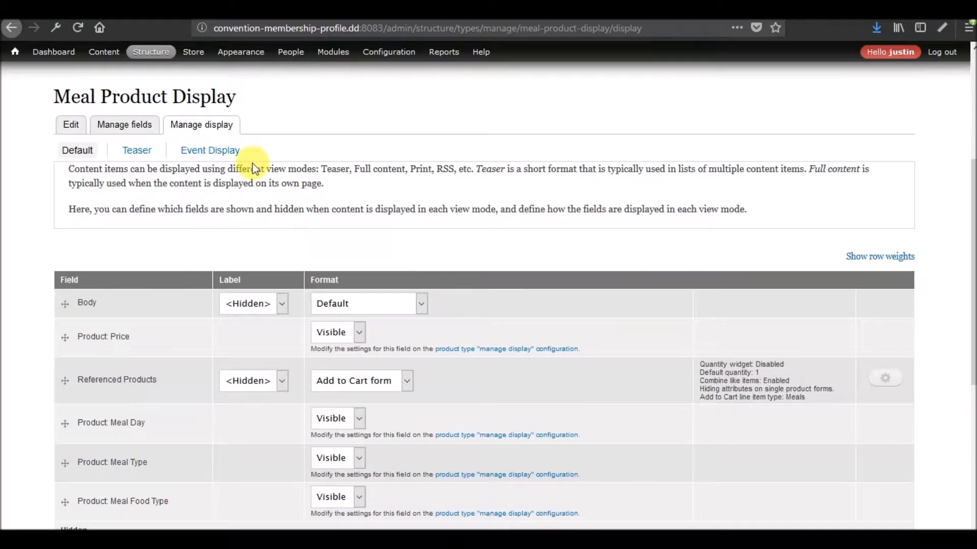
click(196, 151)
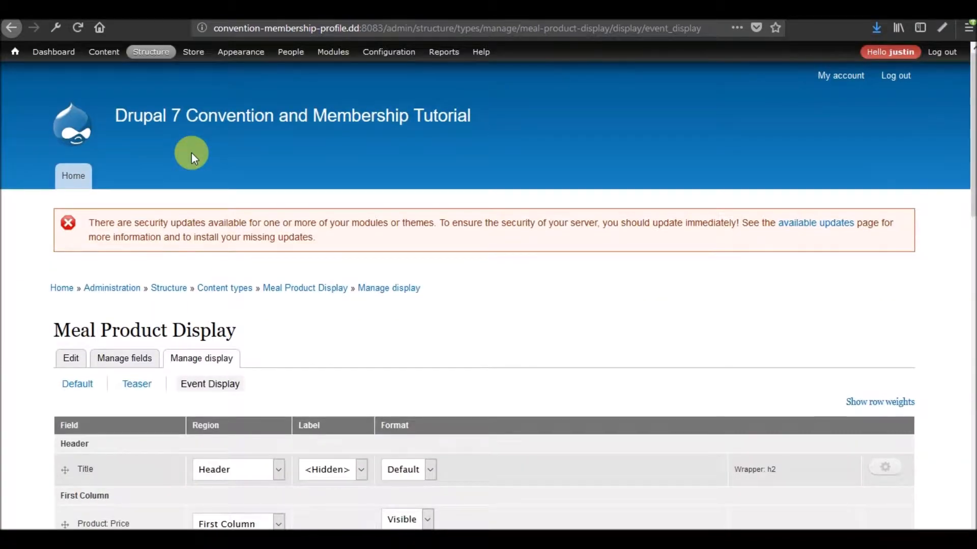
scroll(265, 155, down, 5)
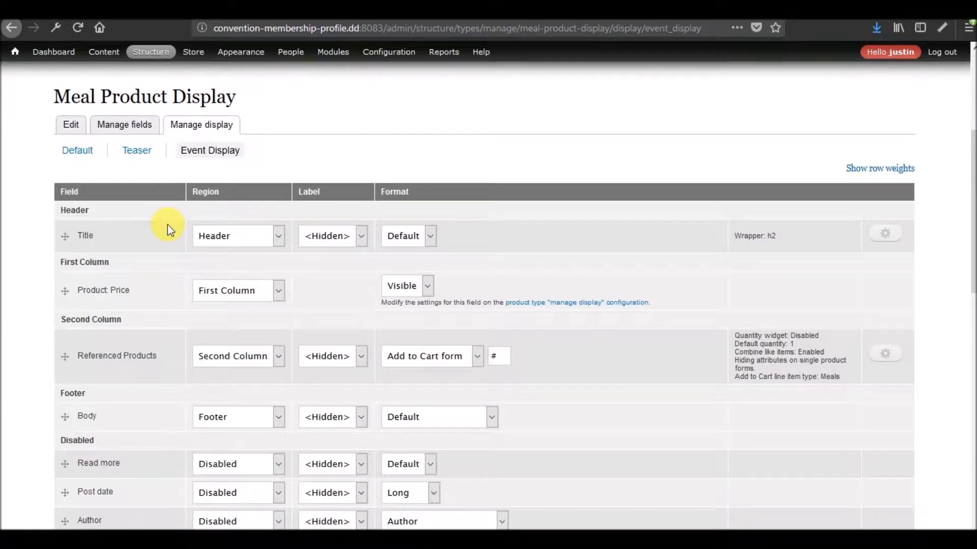
- Select the Boxton layout for the Meal Product Display event display and save it
scroll(167, 225, down, 15)
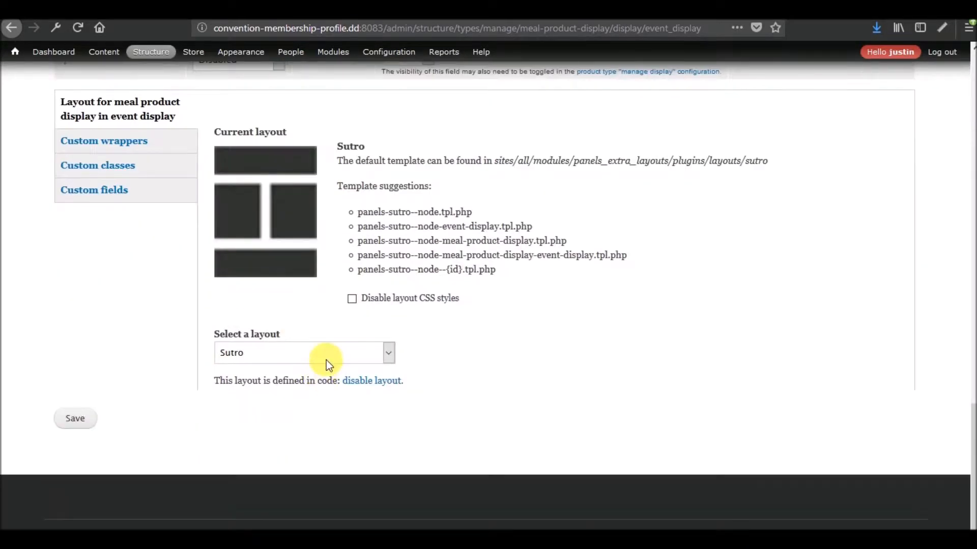
click(326, 360)
scroll(319, 215, down, 8)
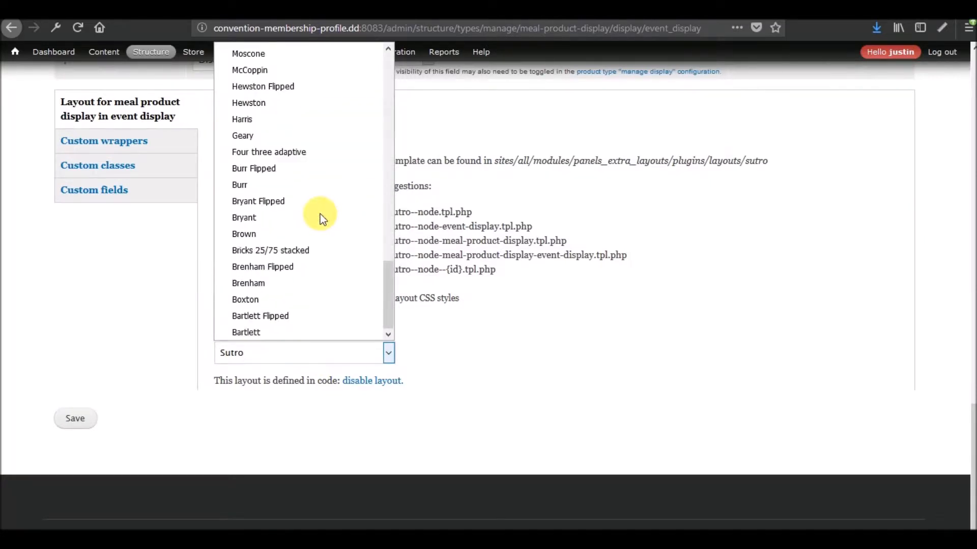
click(278, 298)
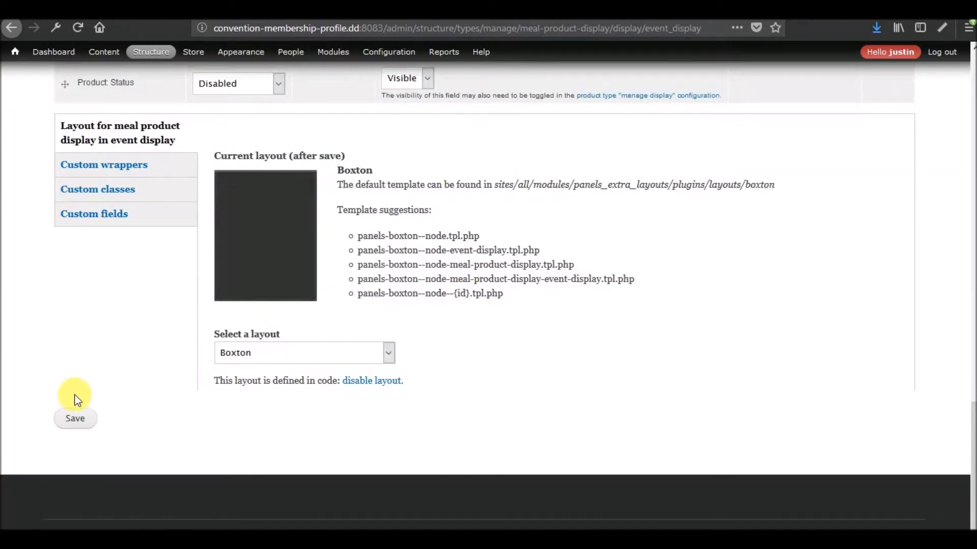
click(83, 429)
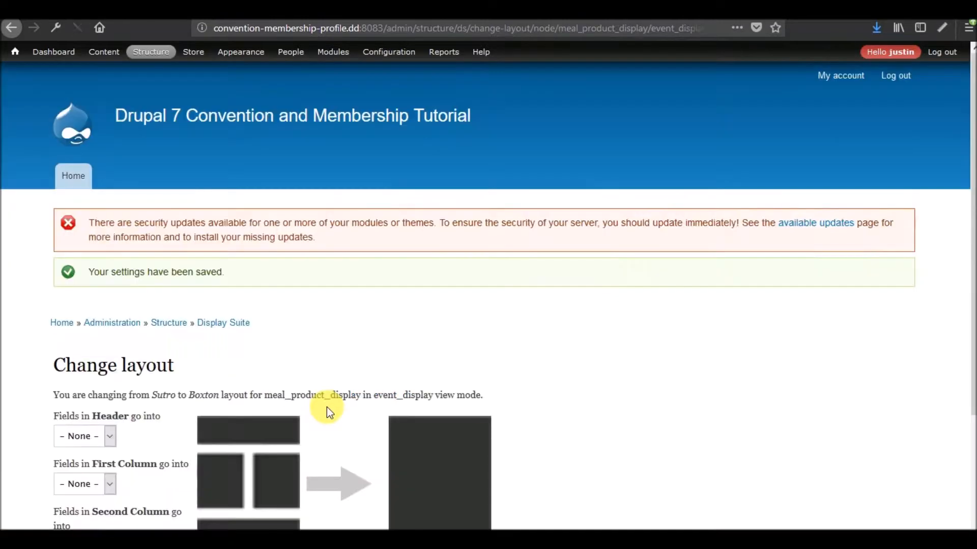
- Map the Header, First Column, Second Column and Footer fields of Meal Product Display to the Content region and save the layout change
scroll(131, 225, down, 4)
click(109, 230)
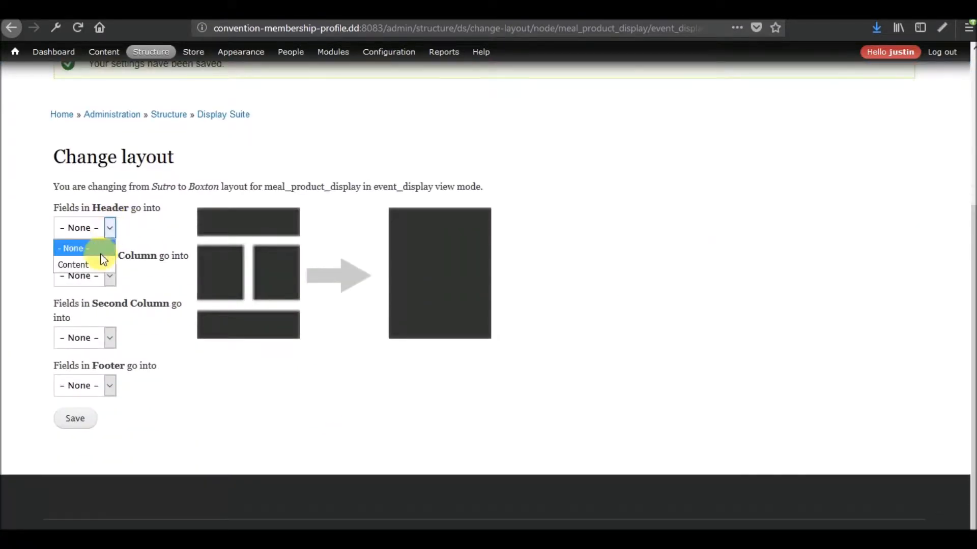
click(100, 265)
click(107, 275)
click(103, 311)
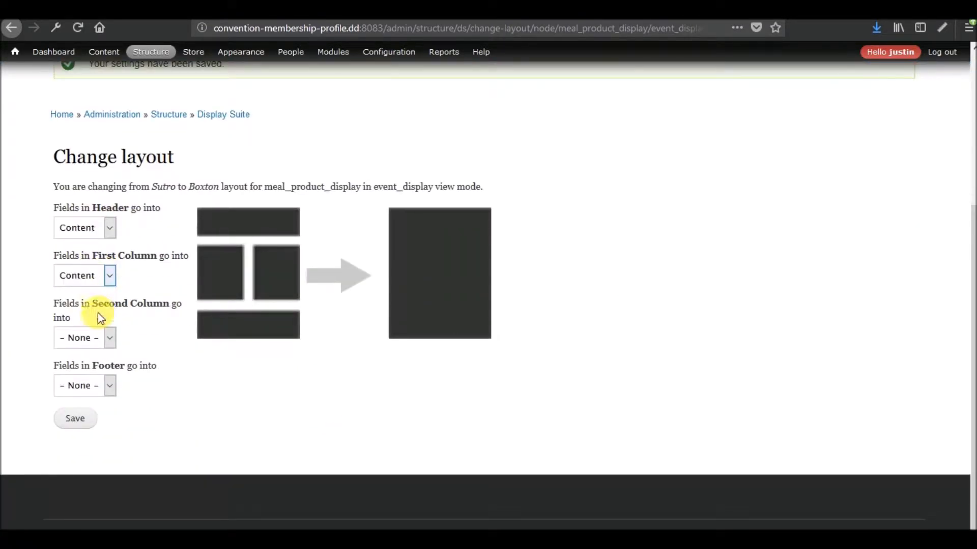
click(106, 337)
click(100, 373)
click(109, 388)
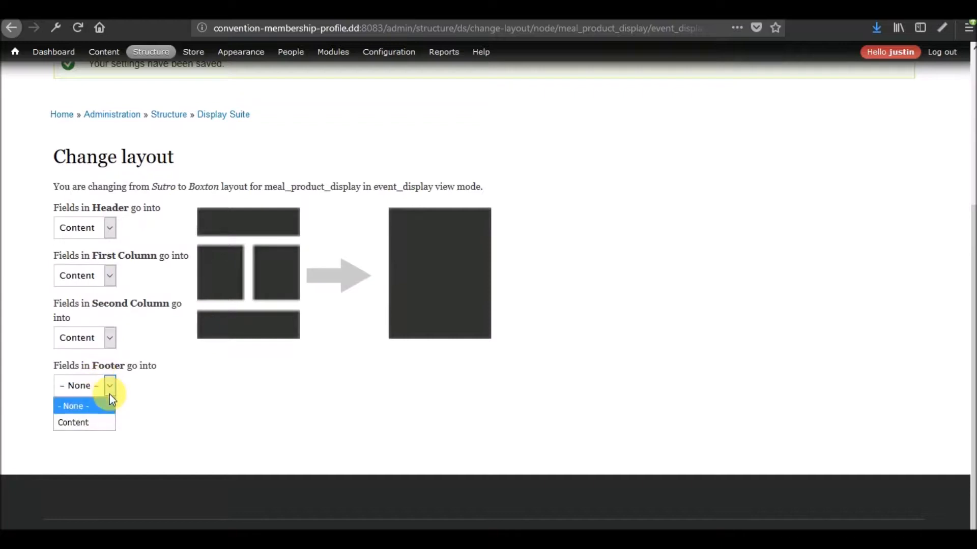
click(96, 424)
click(79, 422)
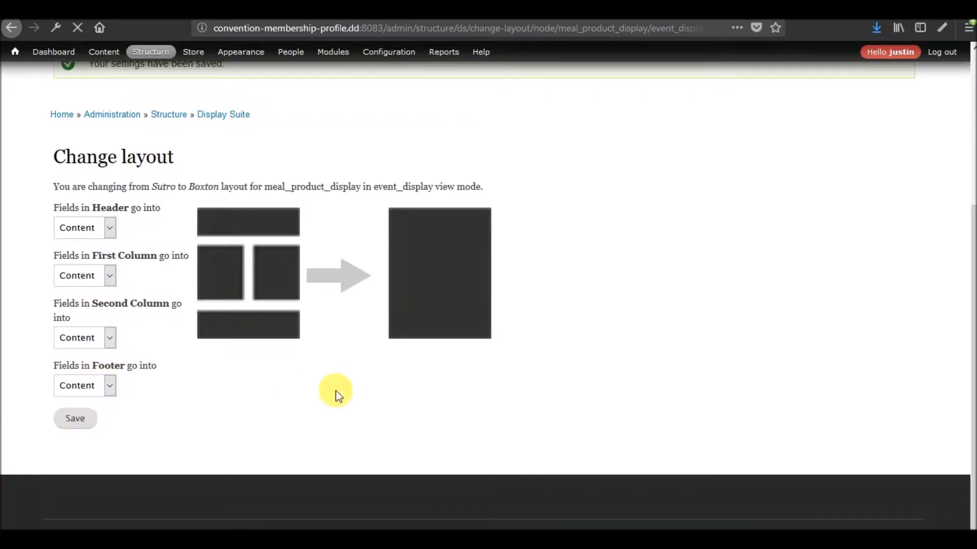
- Disable the Referenced Products, Product: Price and Body fields in the Meal Product Display event display
scroll(329, 388, down, 5)
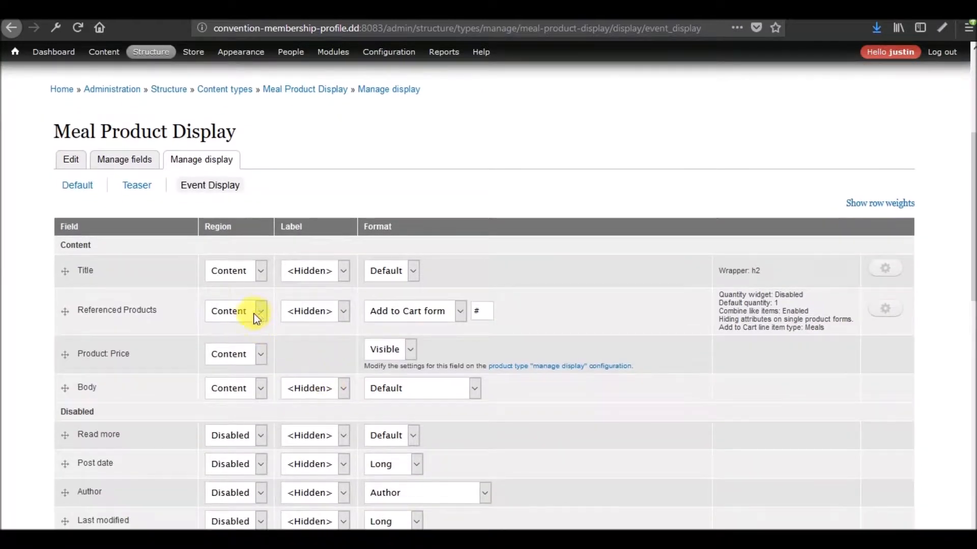
click(257, 316)
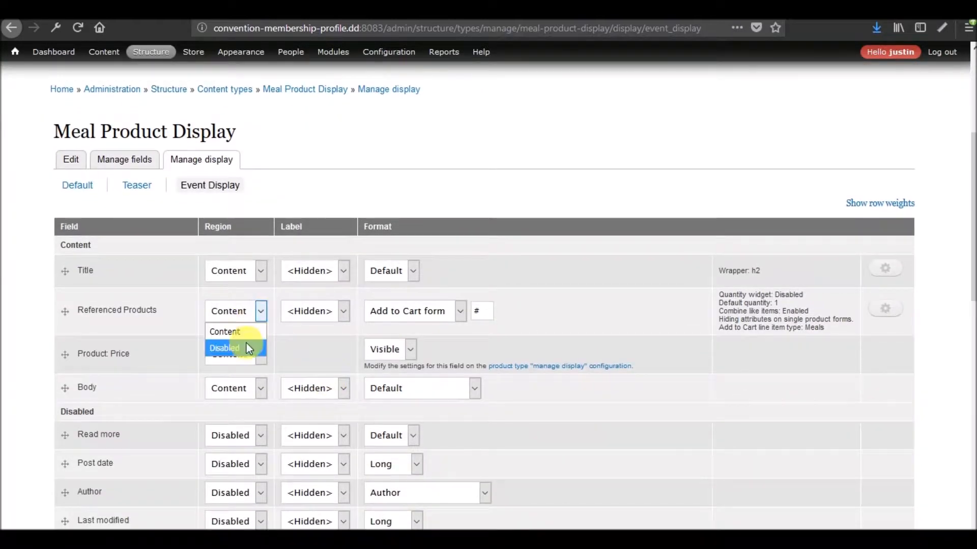
click(246, 343)
click(277, 308)
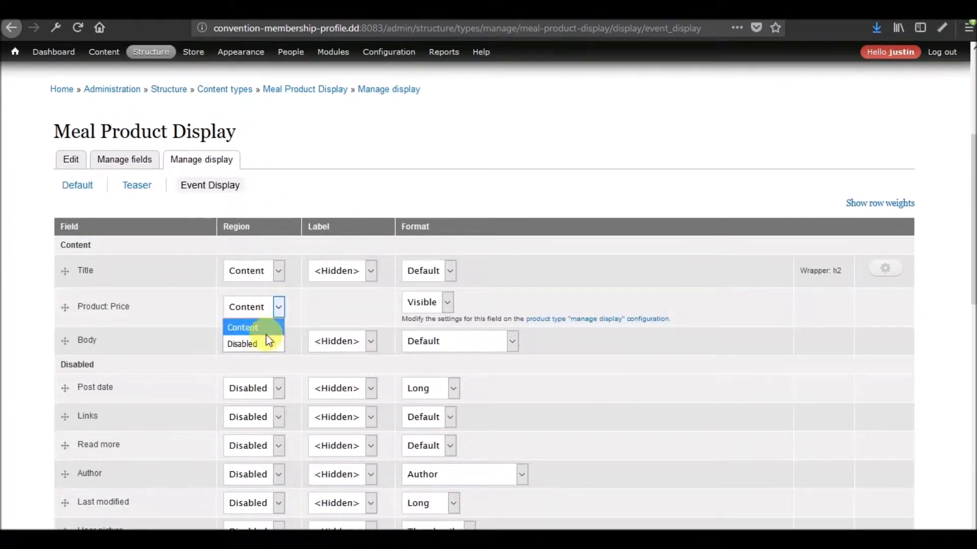
click(257, 343)
click(277, 303)
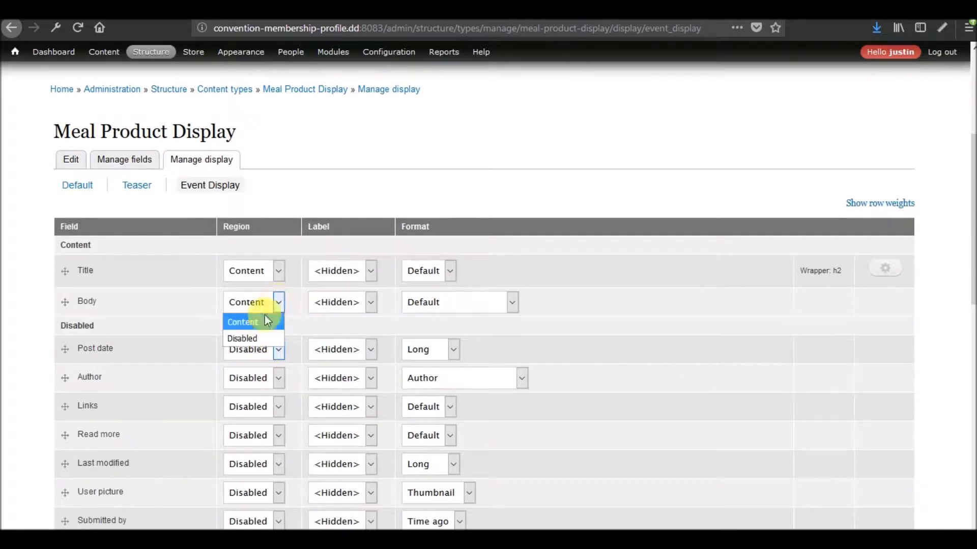
click(244, 349)
click(254, 302)
click(247, 335)
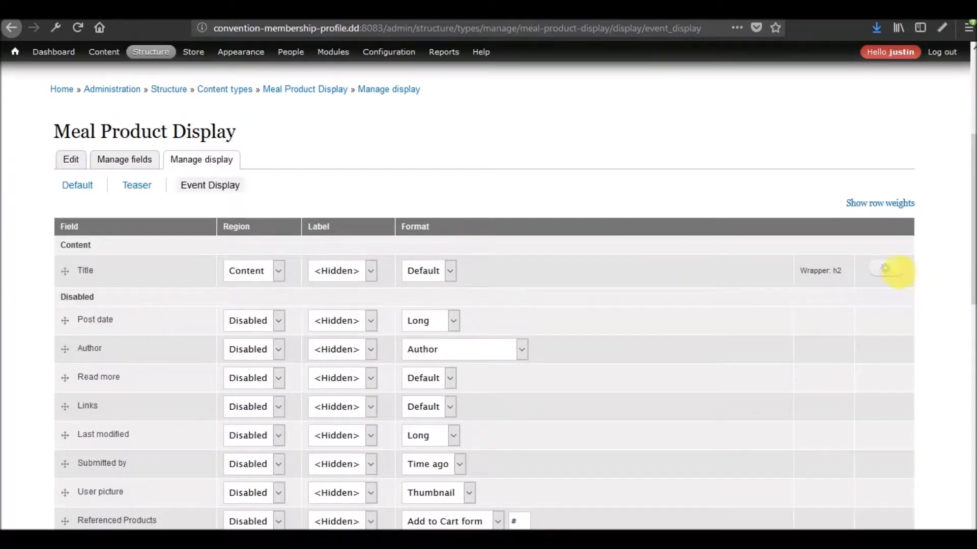
- Set the Title field's Link option to yes and save the Meal Product Display event display settings
click(885, 268)
click(469, 281)
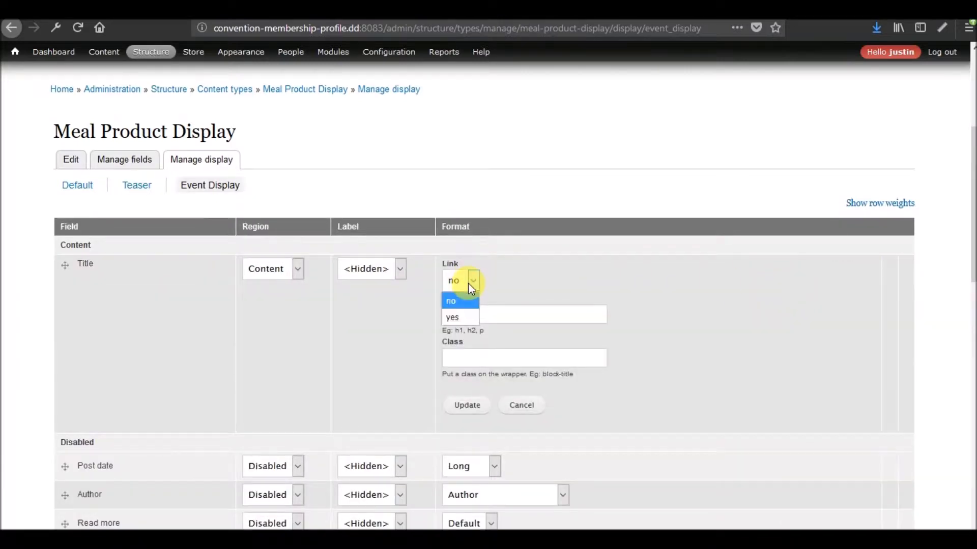
click(461, 317)
click(465, 405)
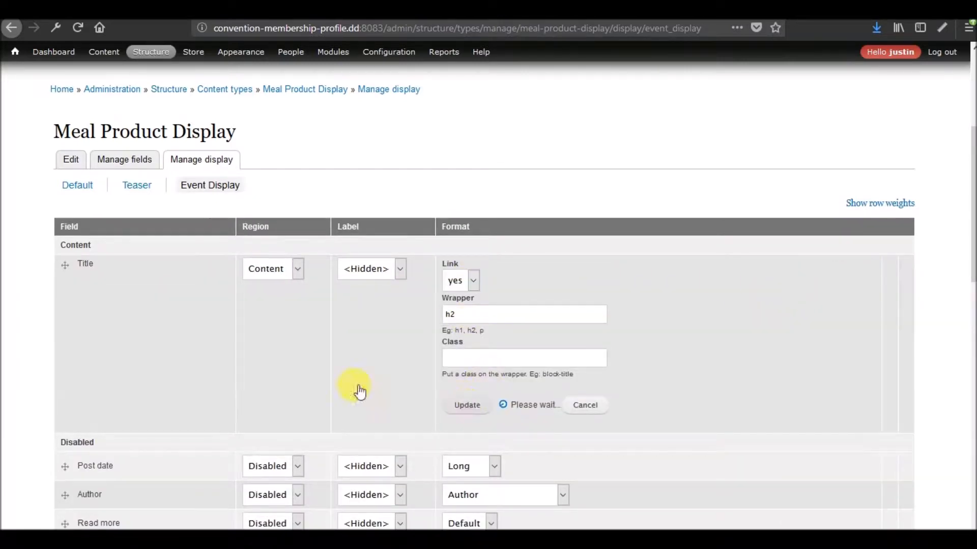
scroll(4, 383, down, 15)
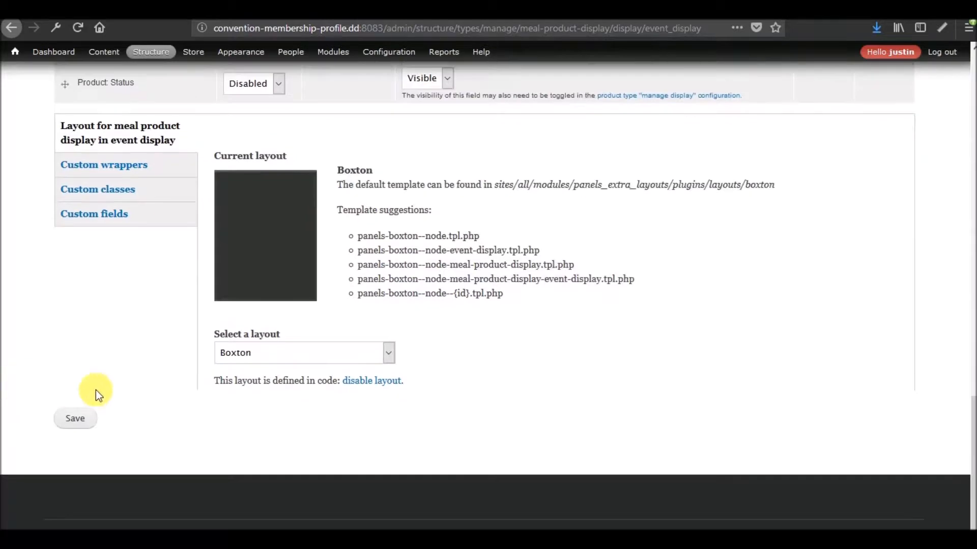
click(73, 421)
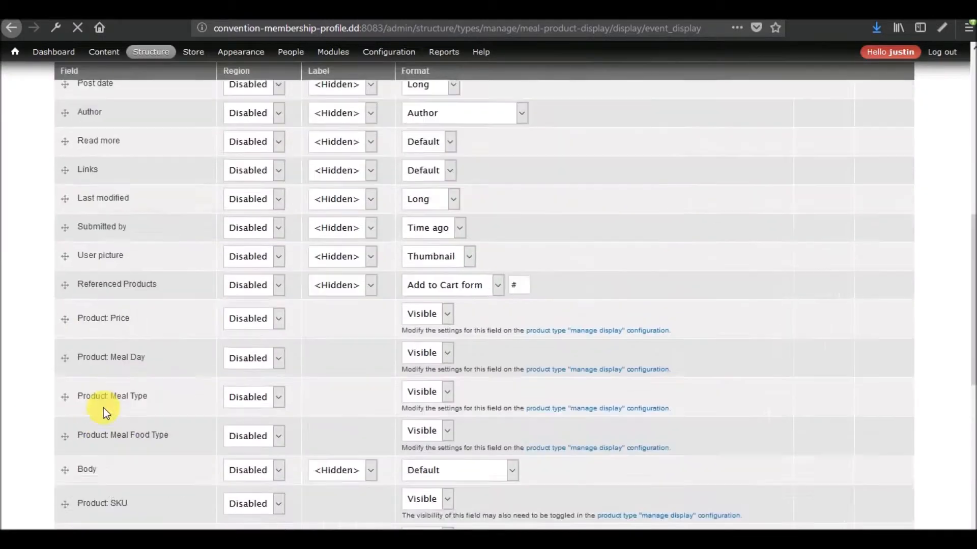
scroll(103, 407, down, 5)
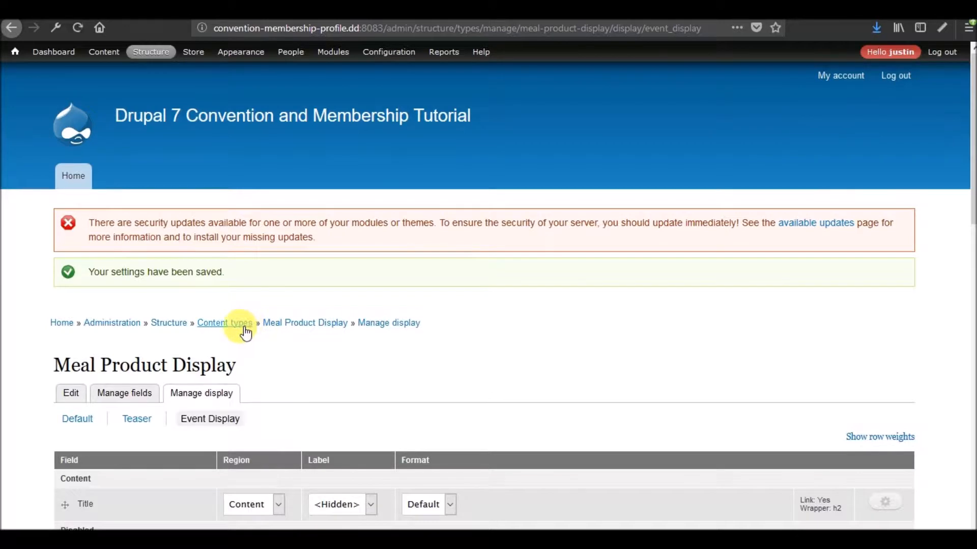
- Open the Event Display view mode settings of the Meetings and Minutes content type
click(245, 323)
scroll(244, 326, down, 5)
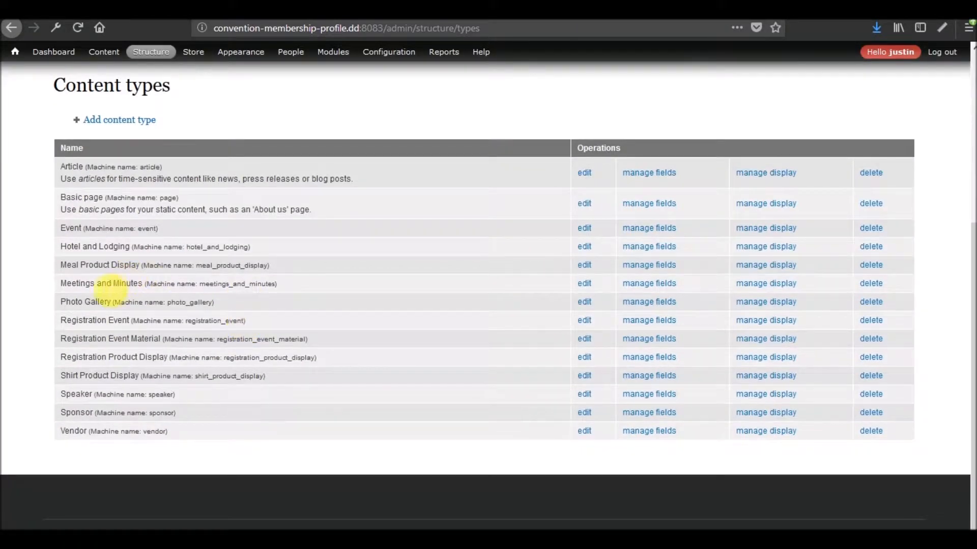
click(763, 285)
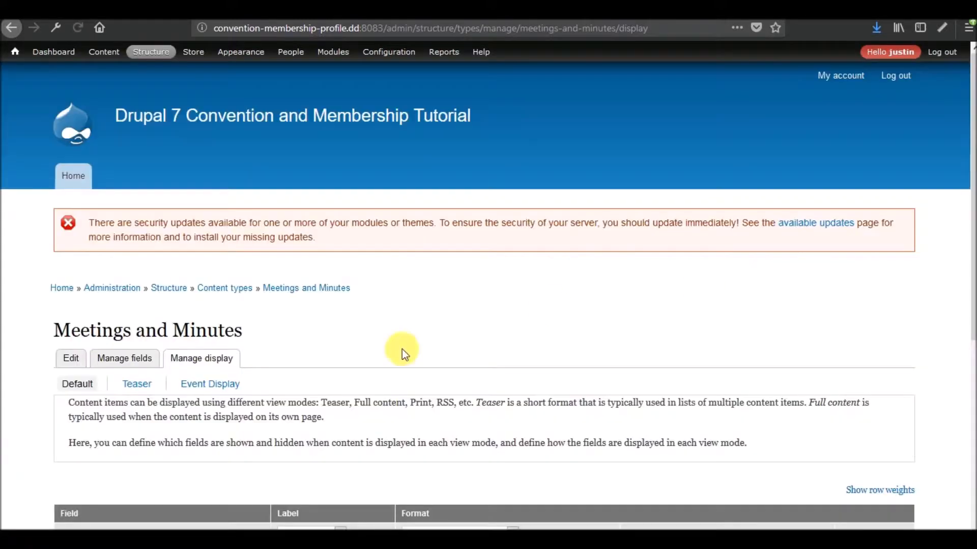
scroll(377, 350, down, 3)
click(213, 229)
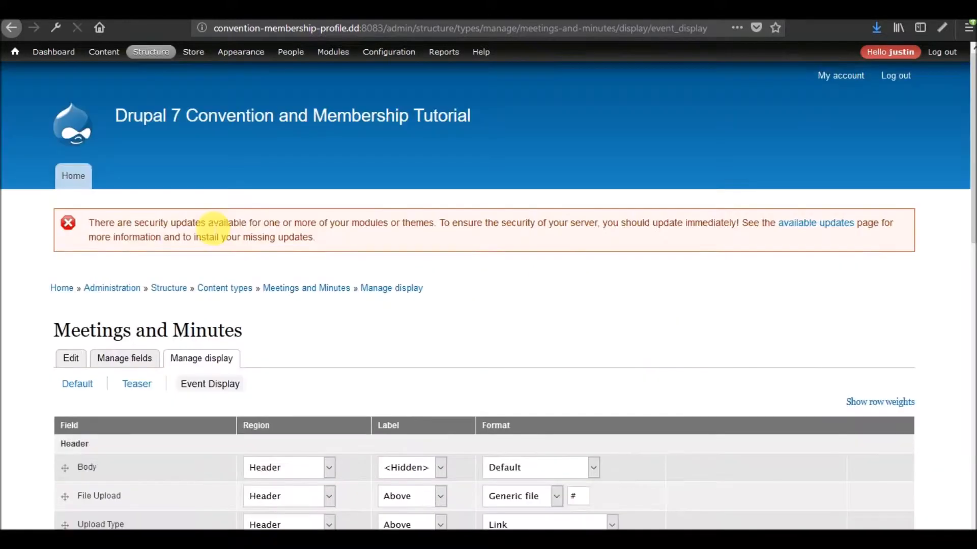
scroll(203, 250, down, 10)
scroll(204, 250, up, 6)
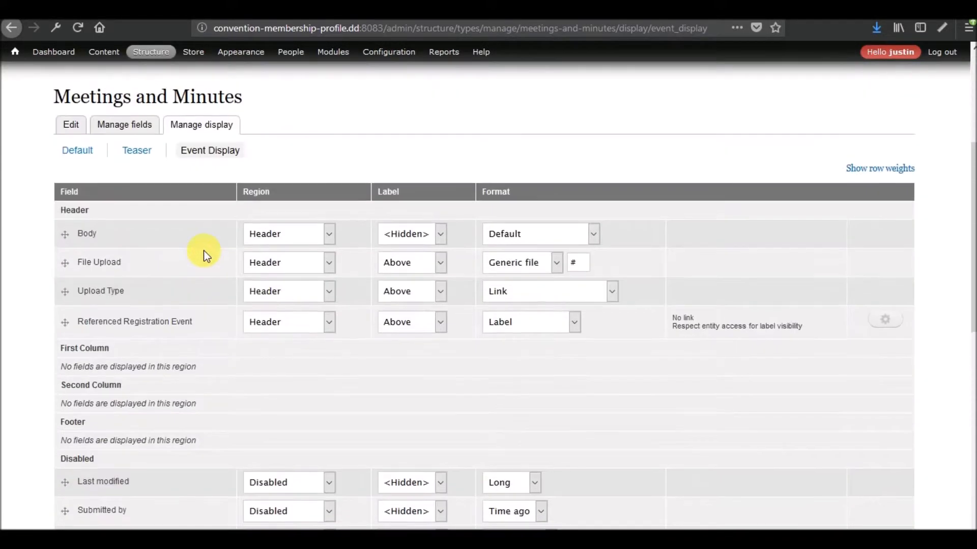
- Select the Boxton layout for the Meetings and Minutes event display and save it
scroll(261, 286, down, 8)
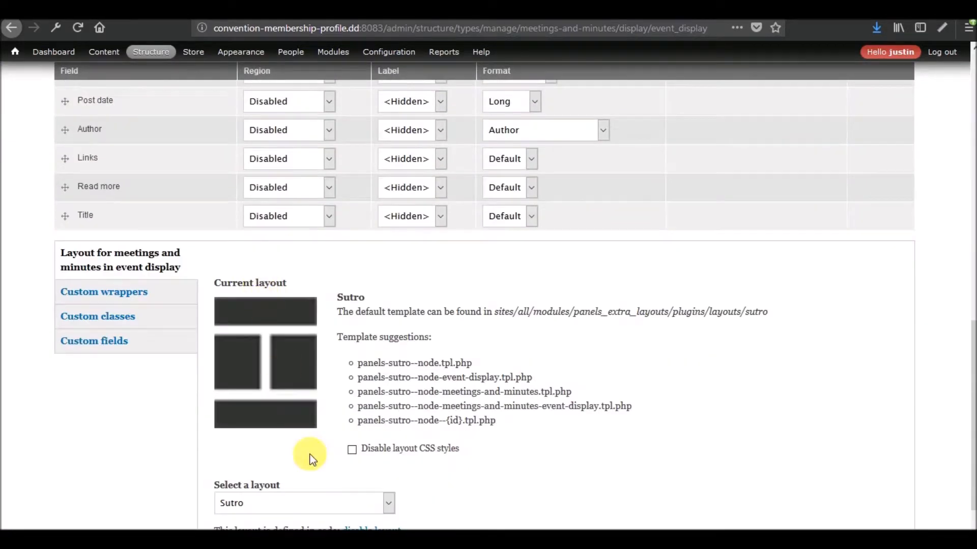
click(298, 499)
click(506, 501)
click(259, 502)
text(bo)
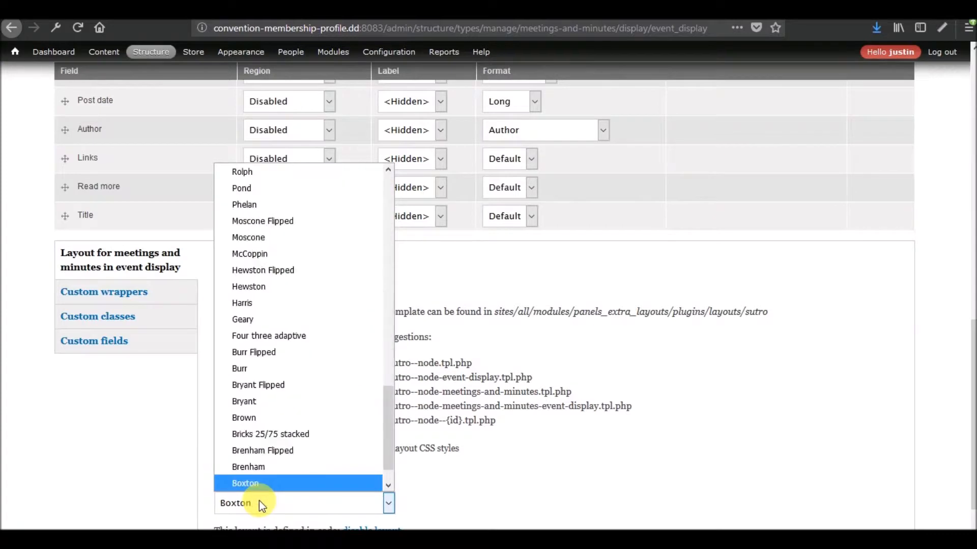
key(Return)
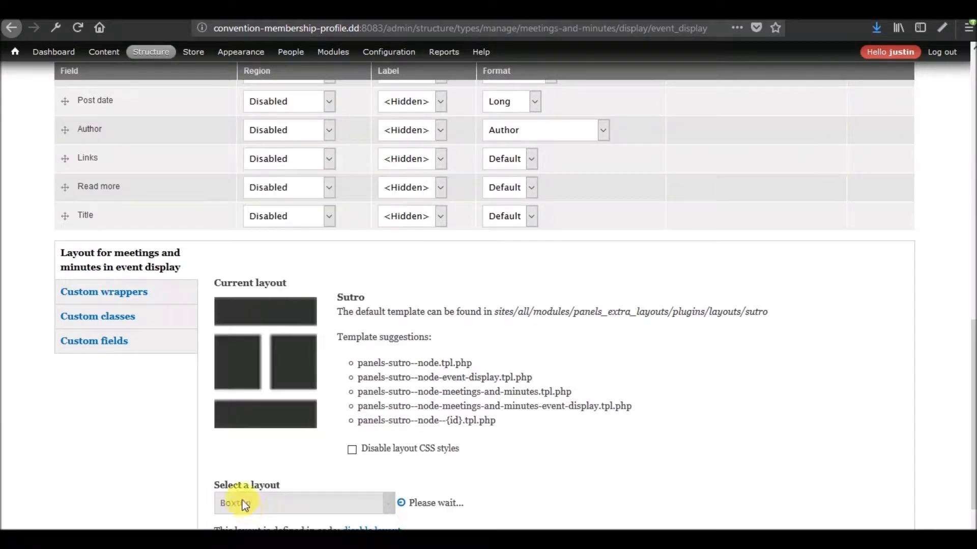
scroll(222, 469, down, 1)
click(87, 418)
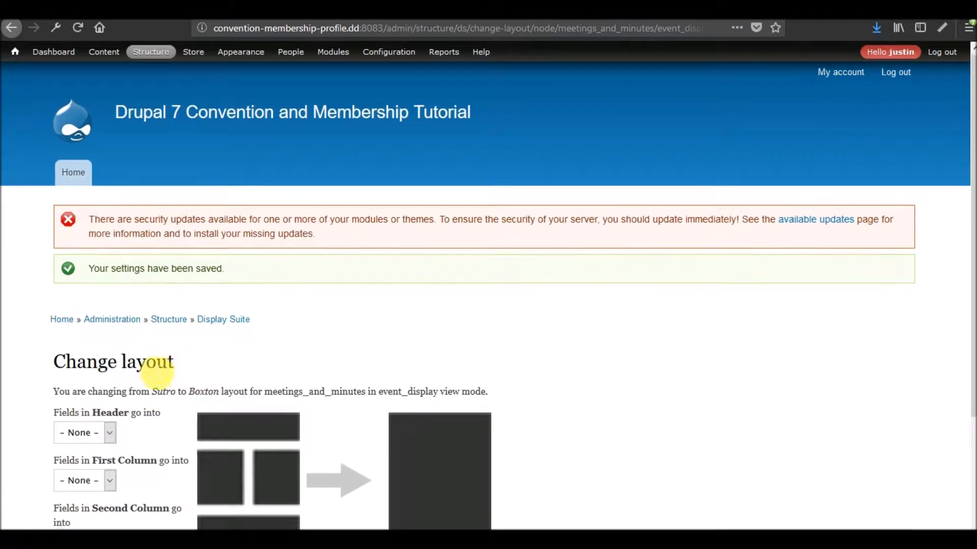
- Map the Header, First Column, Second Column and Footer fields of Meetings and Minutes to the Content region and save the layout change
scroll(164, 366, down, 3)
click(97, 285)
click(94, 317)
click(93, 330)
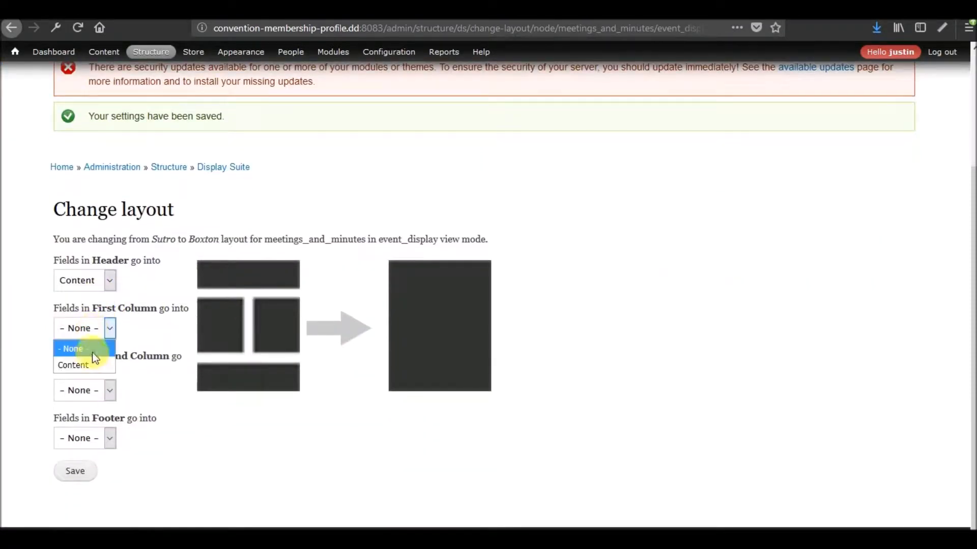
click(90, 365)
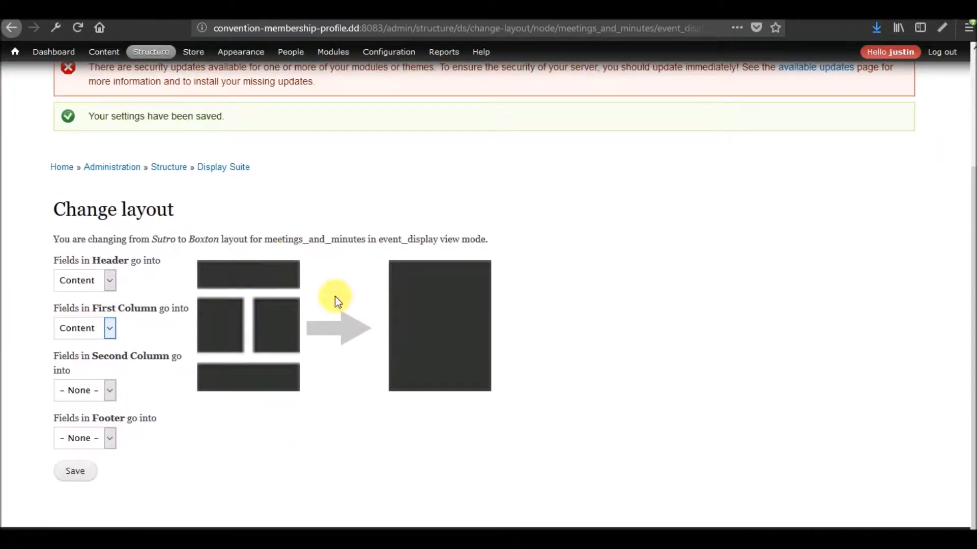
click(84, 396)
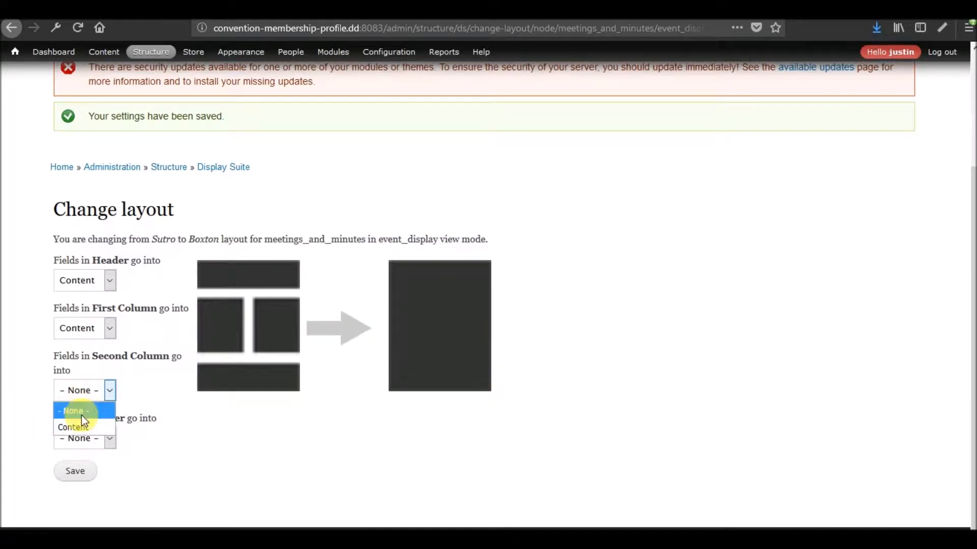
click(76, 428)
click(78, 438)
click(77, 474)
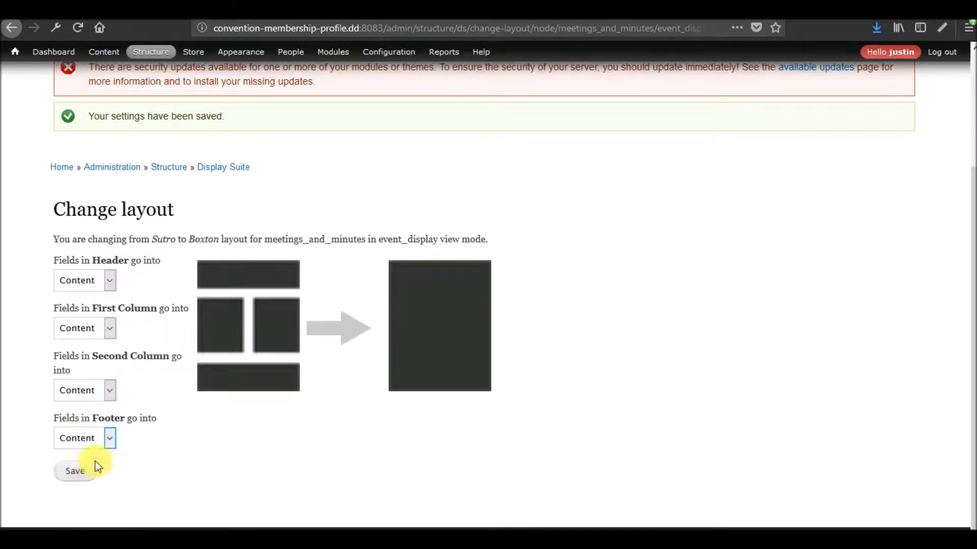
scroll(534, 327, down, 8)
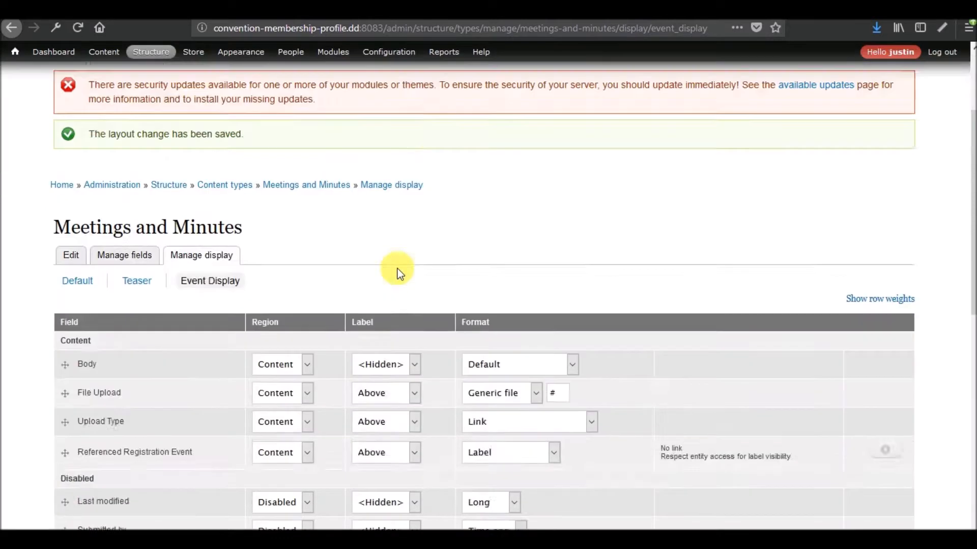
- Place Title and Referenced Registration Event above Body in the Content region of Meetings and Minutes, and move Upload Type to Disabled
scroll(315, 273, up, 5)
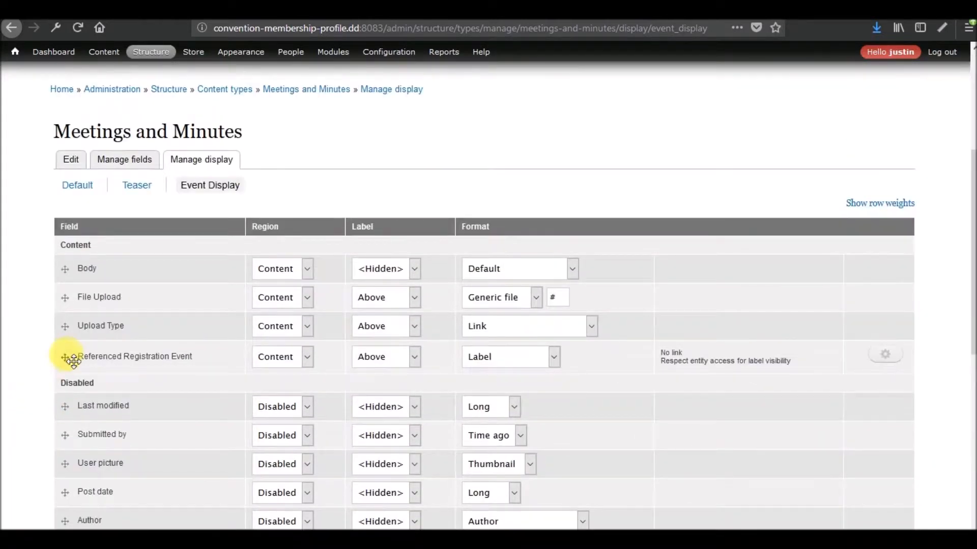
drag(73, 400, 65, 261)
drag(64, 360, 69, 383)
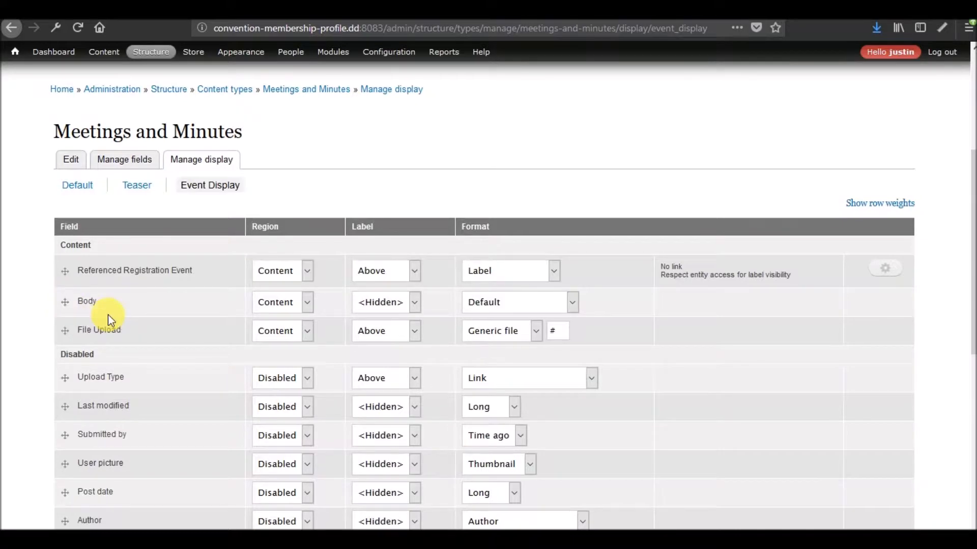
scroll(107, 314, down, 5)
drag(71, 464, 72, 101)
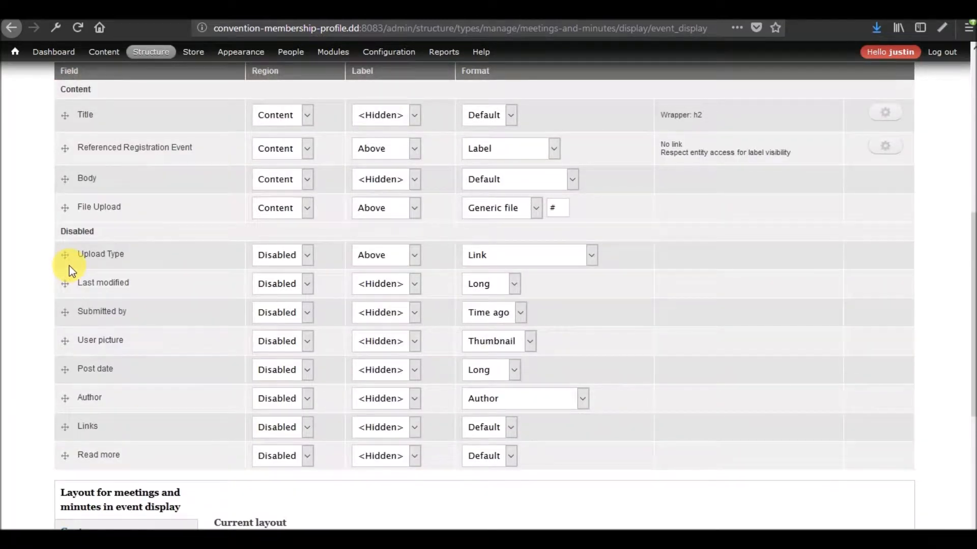
scroll(69, 266, up, 3)
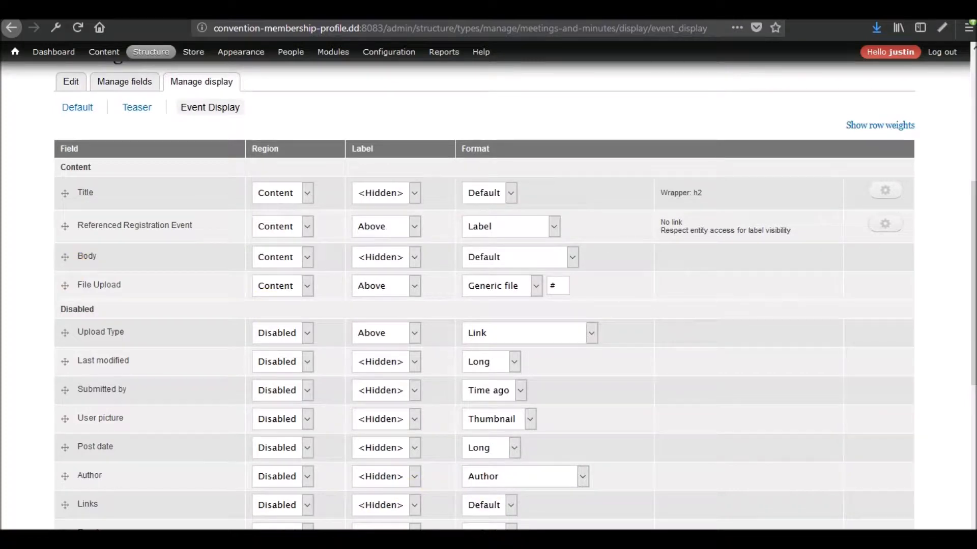
scroll(35, 365, down, 10)
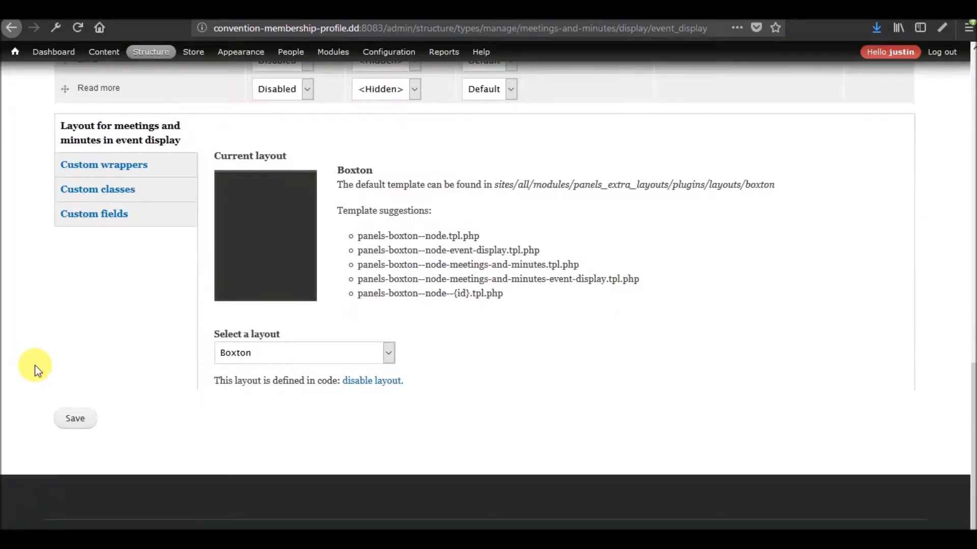
click(330, 361)
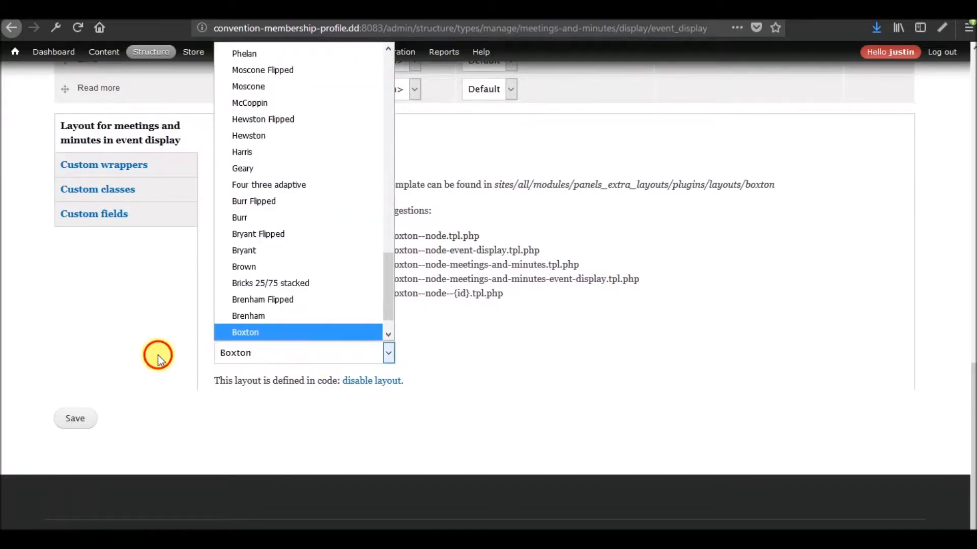
scroll(157, 356, up, 8)
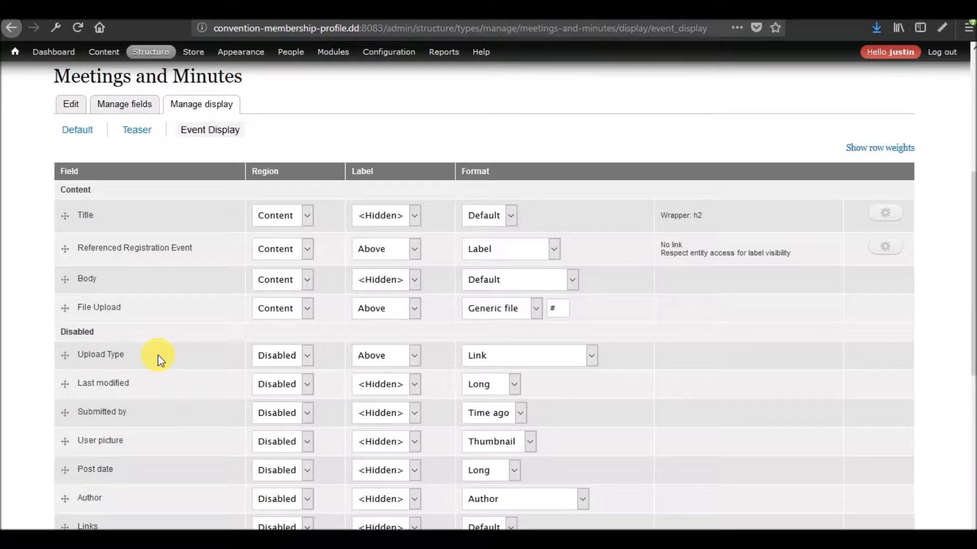
scroll(156, 357, down, 10)
scroll(157, 351, up, 10)
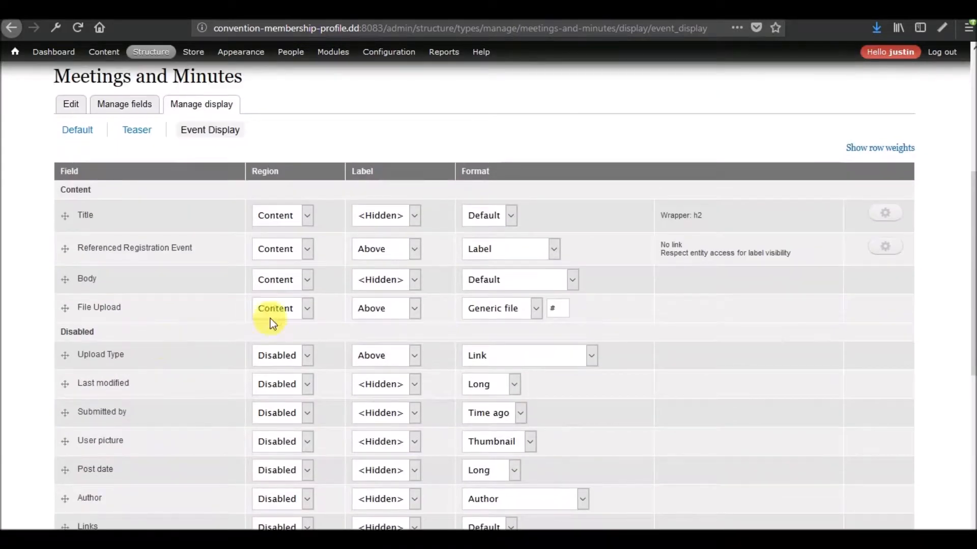
- Hide the File Upload label, set its format to Table of files, and save the Meetings and Minutes display settings
click(409, 310)
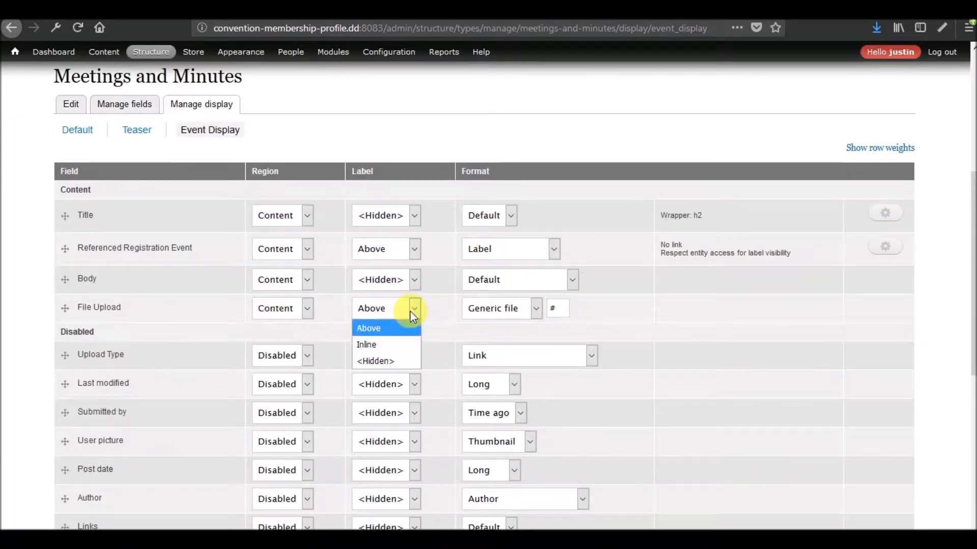
click(396, 362)
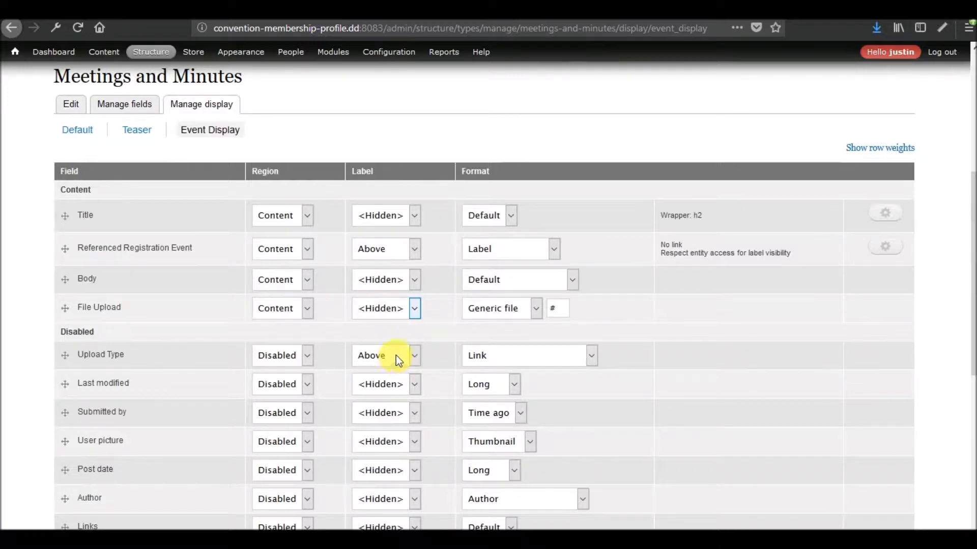
click(524, 312)
click(527, 344)
scroll(63, 295, down, 10)
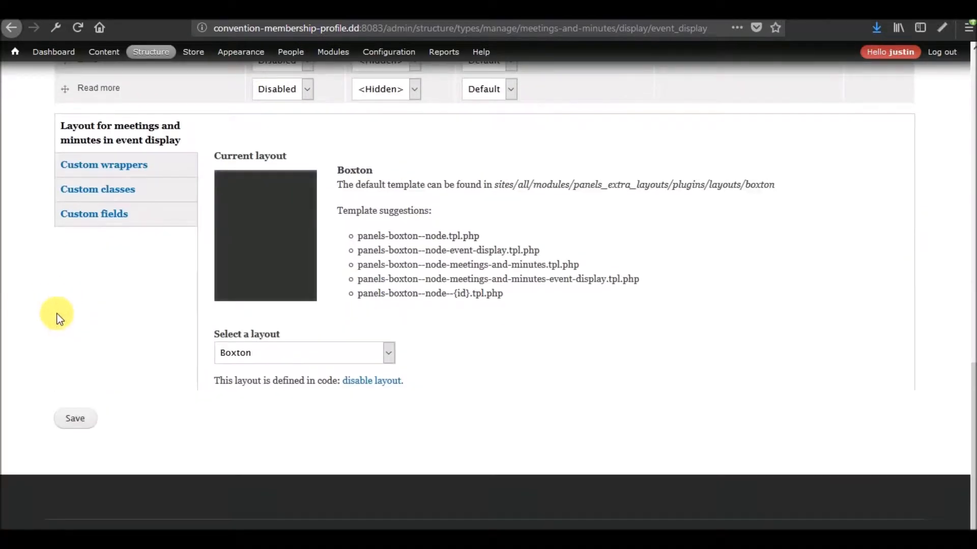
click(81, 430)
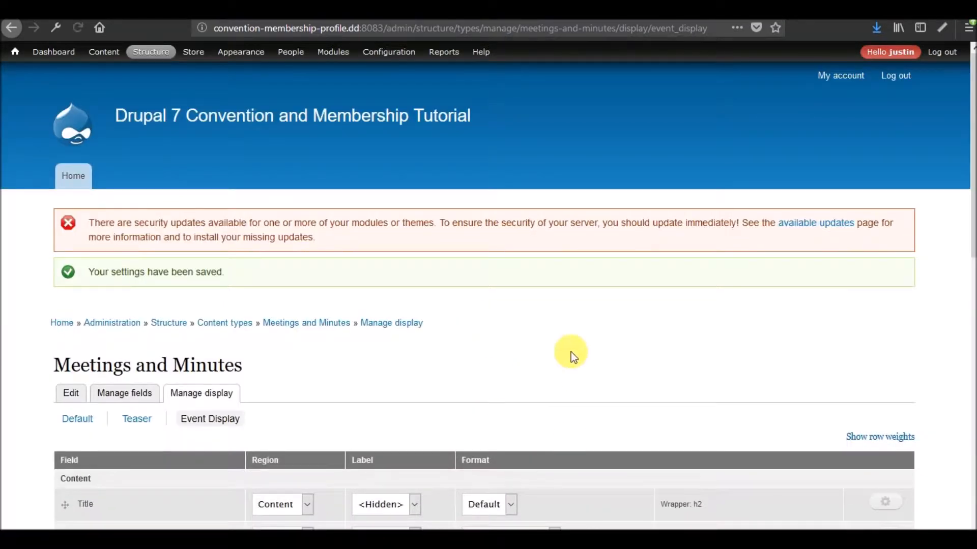
- Hide the Referenced Registration Event label in the Meetings and Minutes event display and save the settings
scroll(571, 352, down, 6)
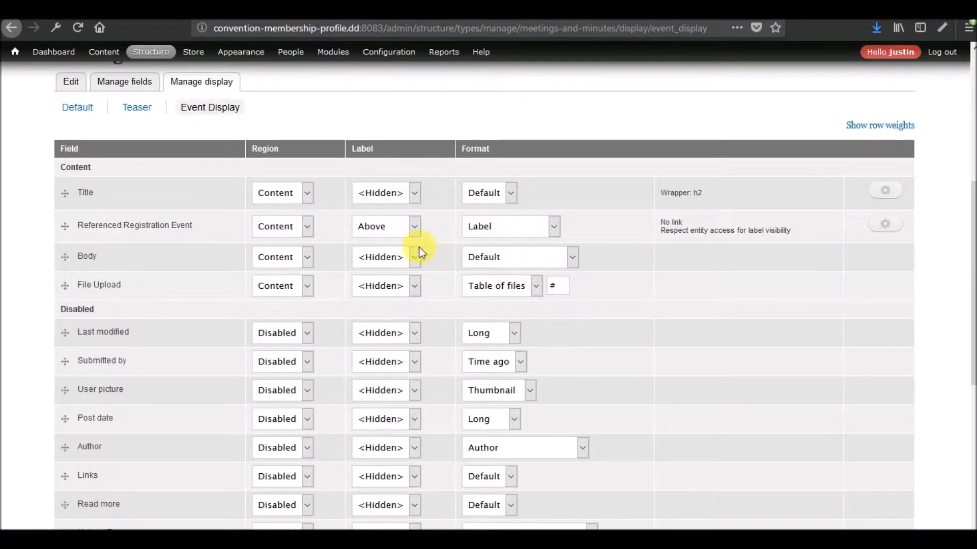
click(416, 225)
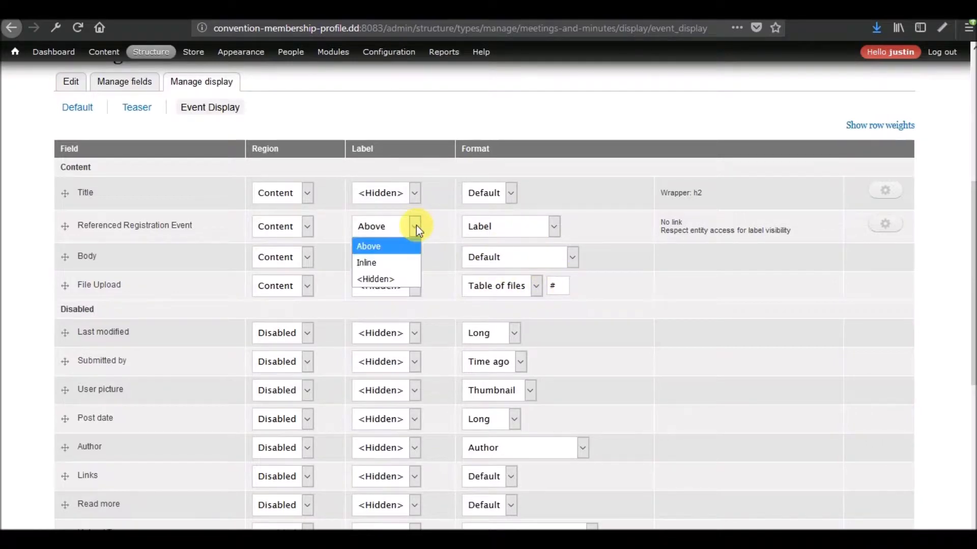
click(386, 279)
scroll(131, 294, down, 10)
click(75, 420)
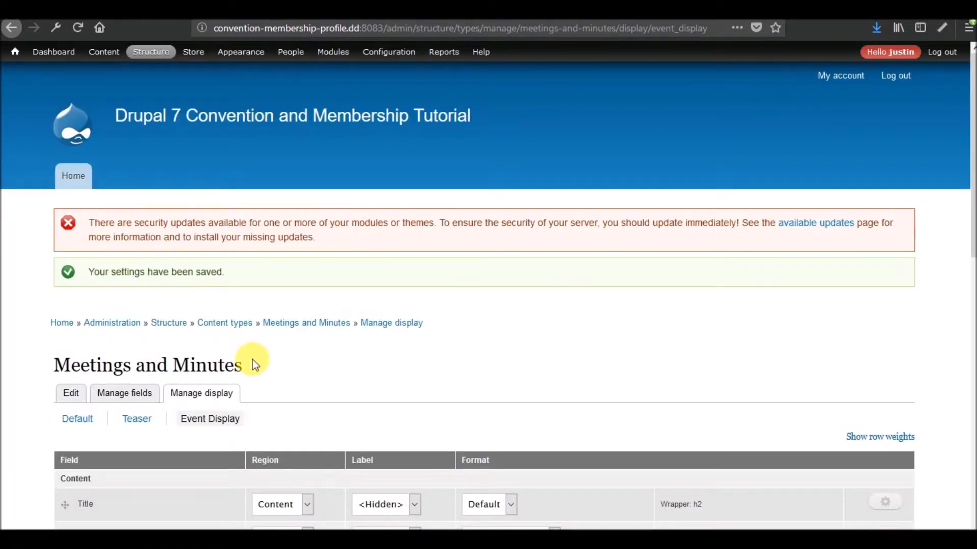
- Examine the field regions in the Event Display settings of the Hotel and Lodging content type
click(236, 328)
scroll(285, 325, down, 5)
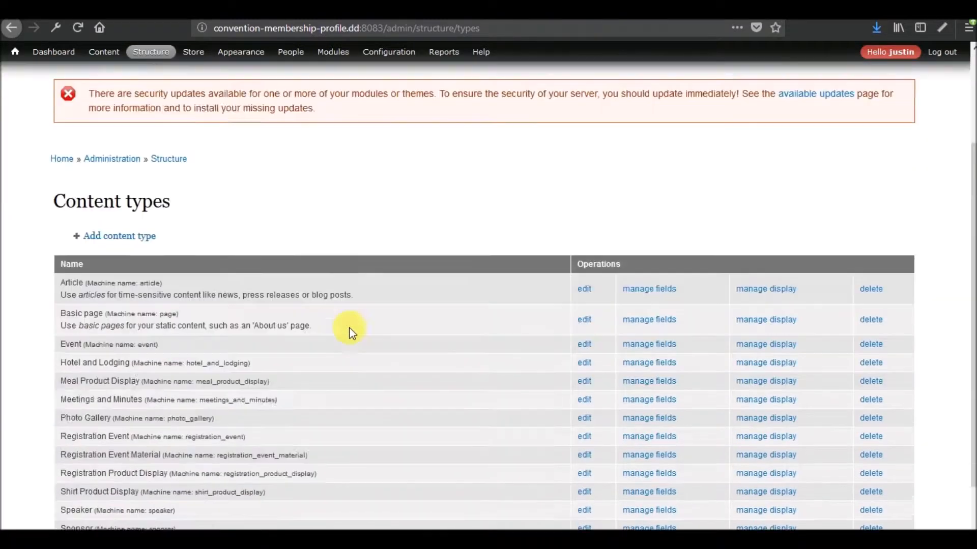
click(649, 246)
click(211, 362)
scroll(377, 327, down, 5)
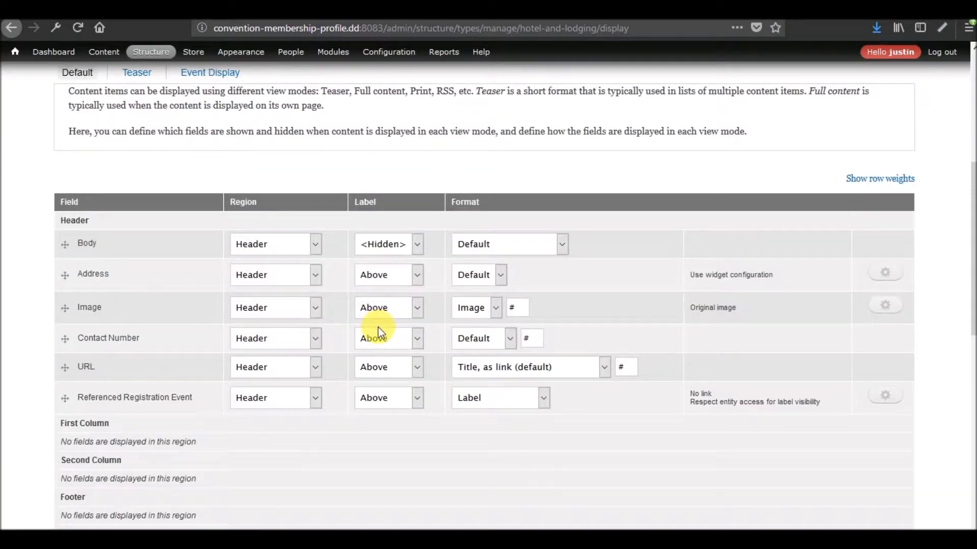
scroll(252, 374, up, 3)
click(209, 161)
scroll(249, 402, down, 9)
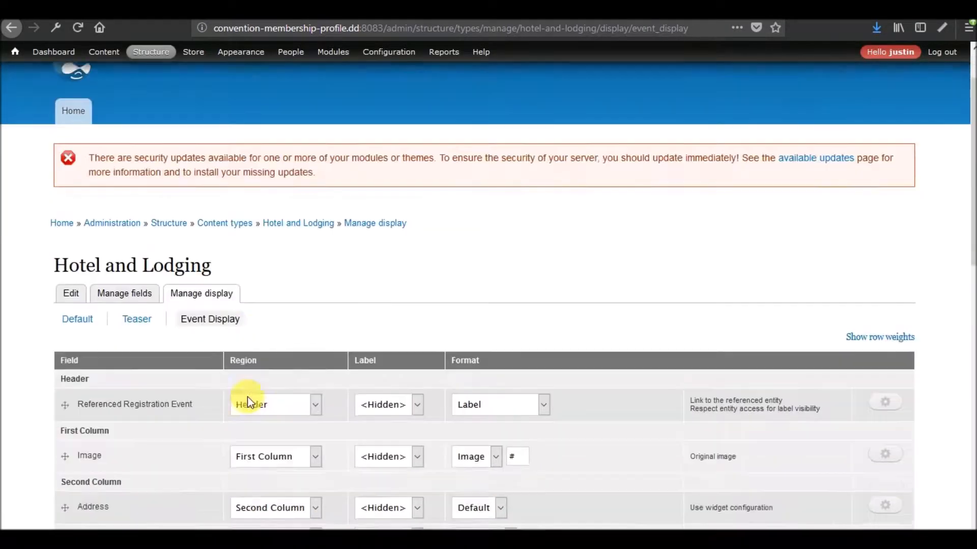
scroll(173, 246, up, 3)
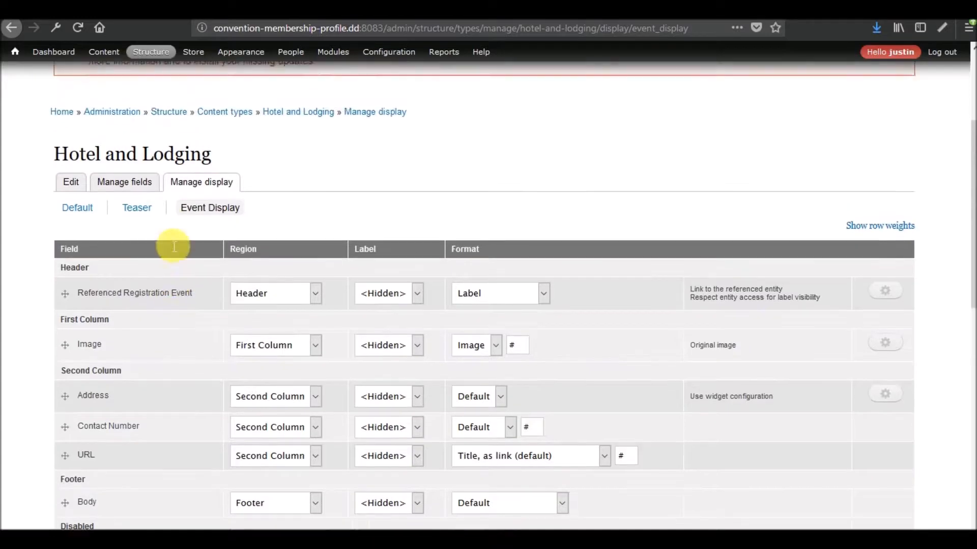
- Open the Event Display view mode settings of the Meal Product Display content type
click(246, 135)
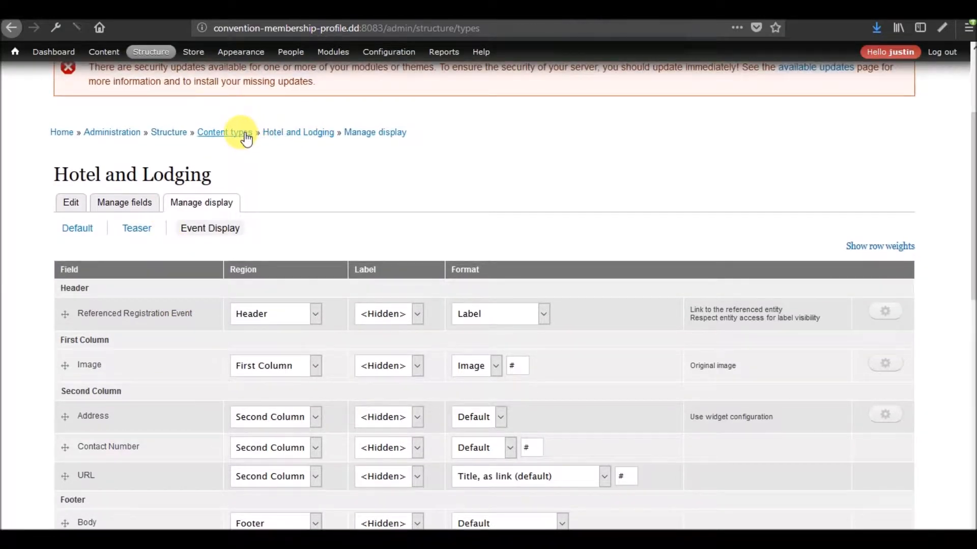
scroll(238, 274, down, 9)
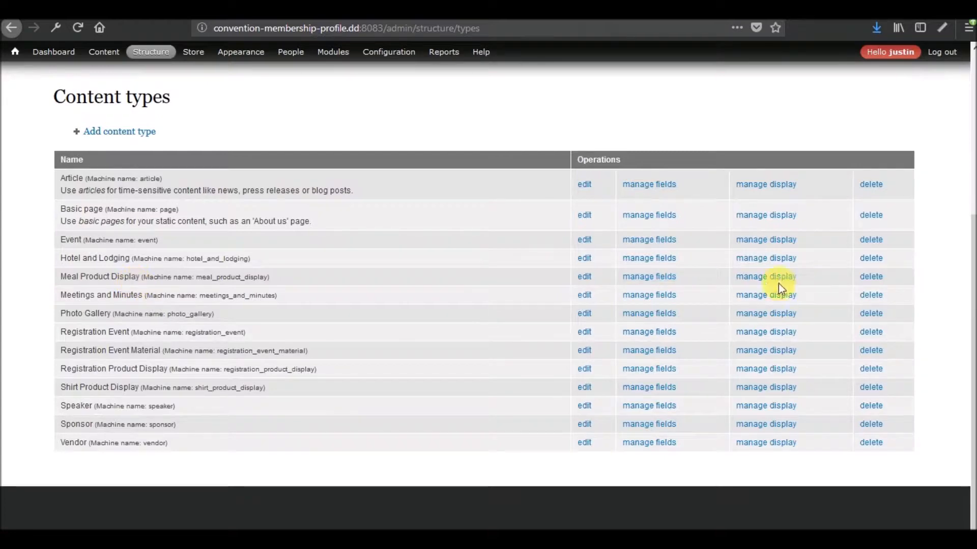
click(765, 277)
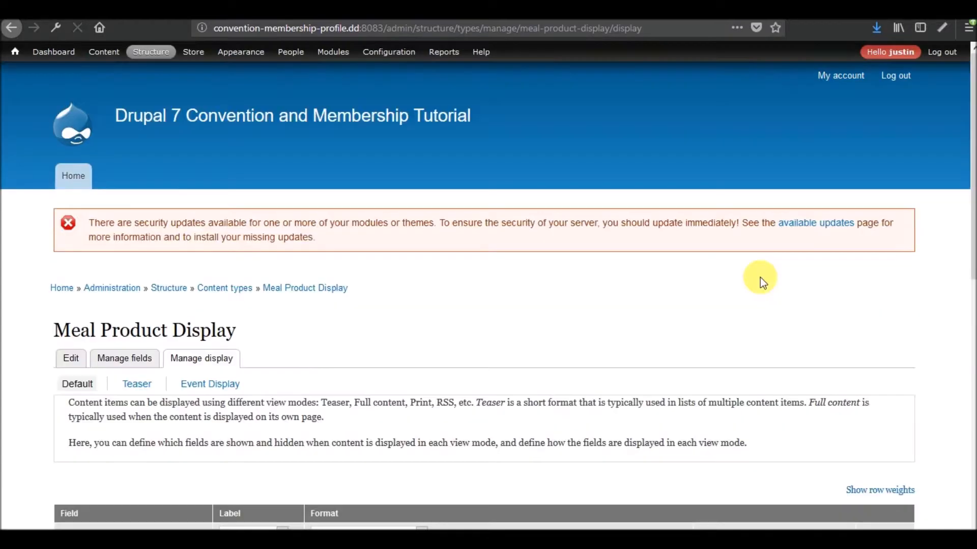
scroll(338, 356, down, 6)
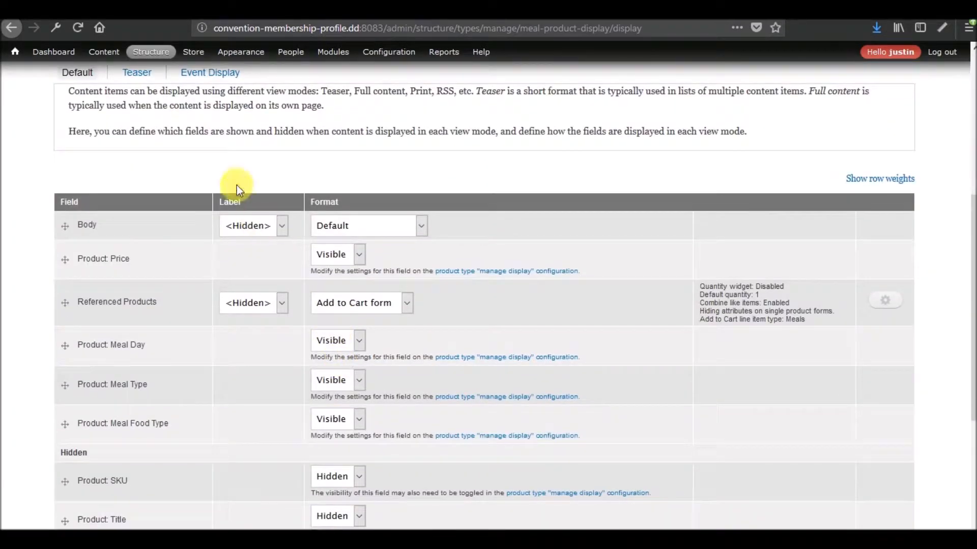
click(211, 76)
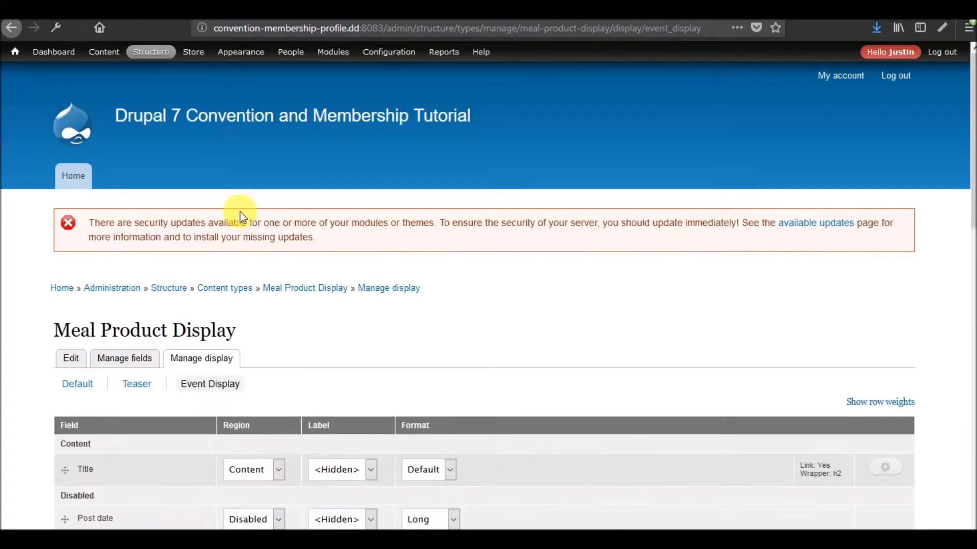
scroll(240, 212, down, 6)
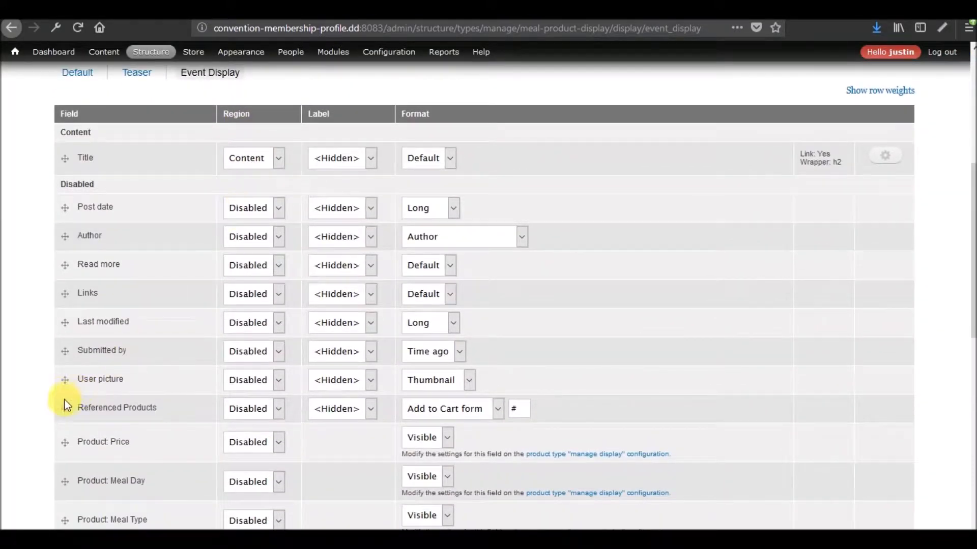
- Try placing Referenced Products in the Content region of Meal Product Display, return it to Disabled, and save the settings
drag(65, 409, 75, 162)
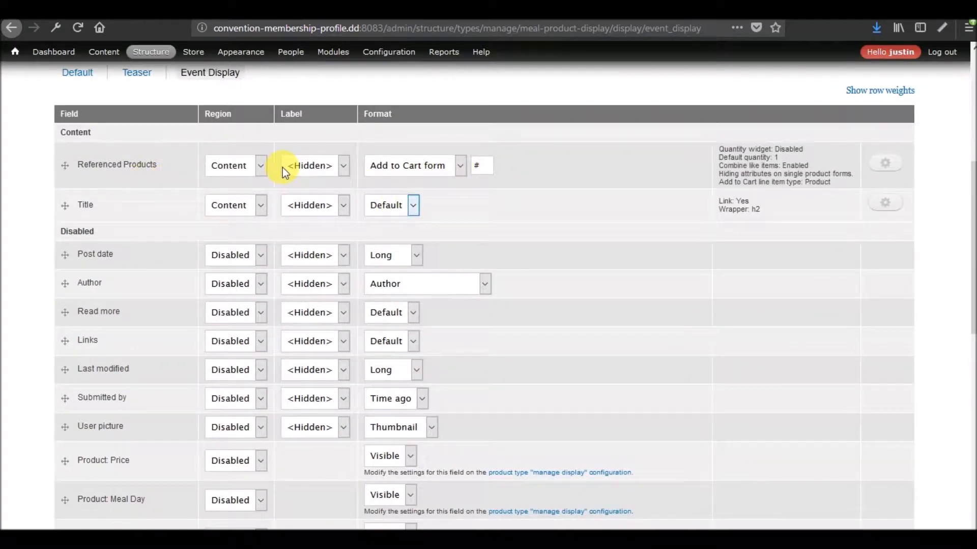
drag(73, 170, 71, 279)
scroll(9, 289, down, 10)
scroll(61, 382, down, 4)
click(80, 430)
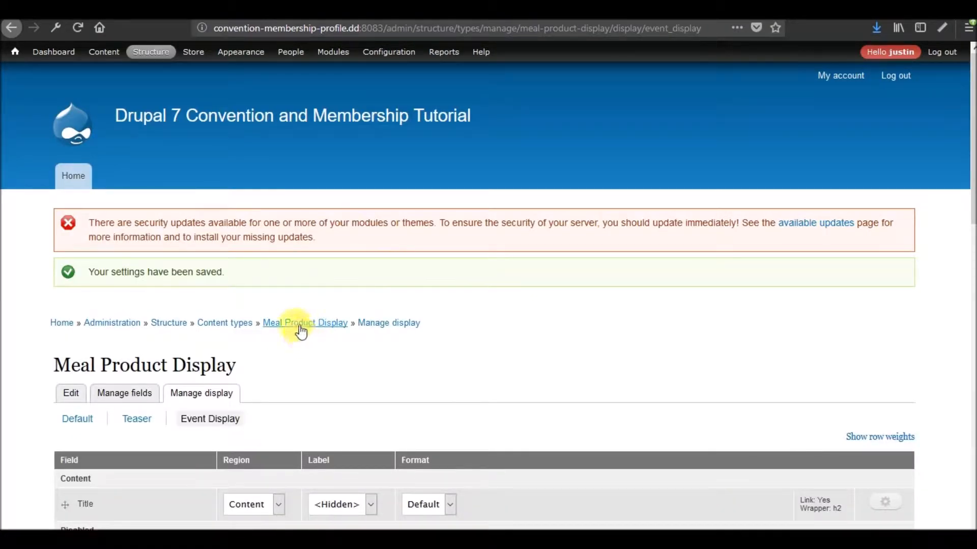
- Open the Event Display view mode settings of the Hotel and Lodging content type
click(229, 325)
scroll(241, 326, down, 5)
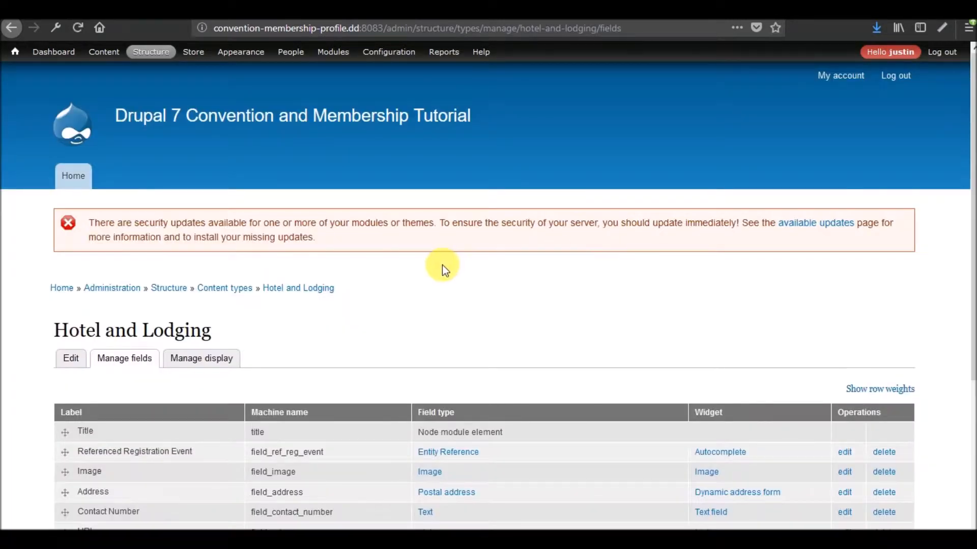
scroll(441, 264, down, 5)
mouse_move(198, 45)
scroll(187, 225, up, 5)
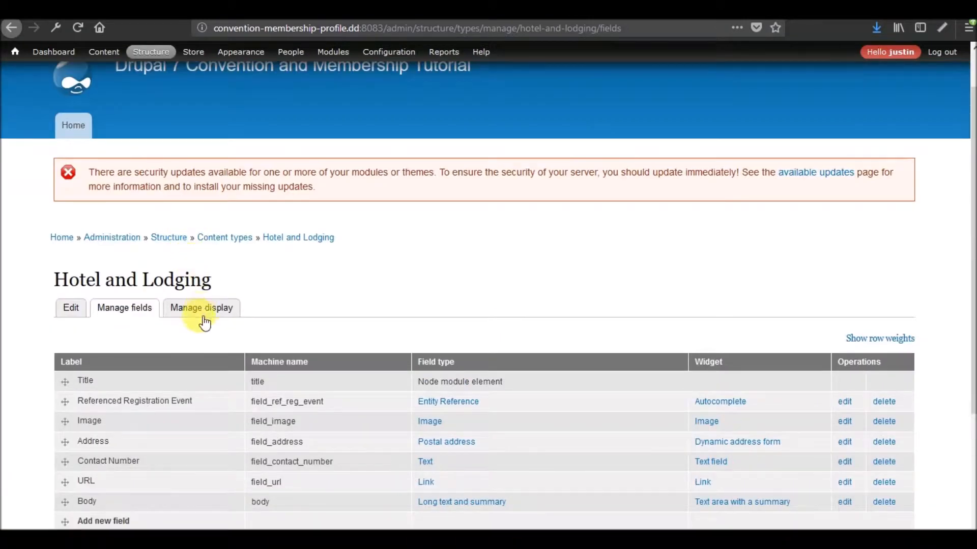
click(205, 310)
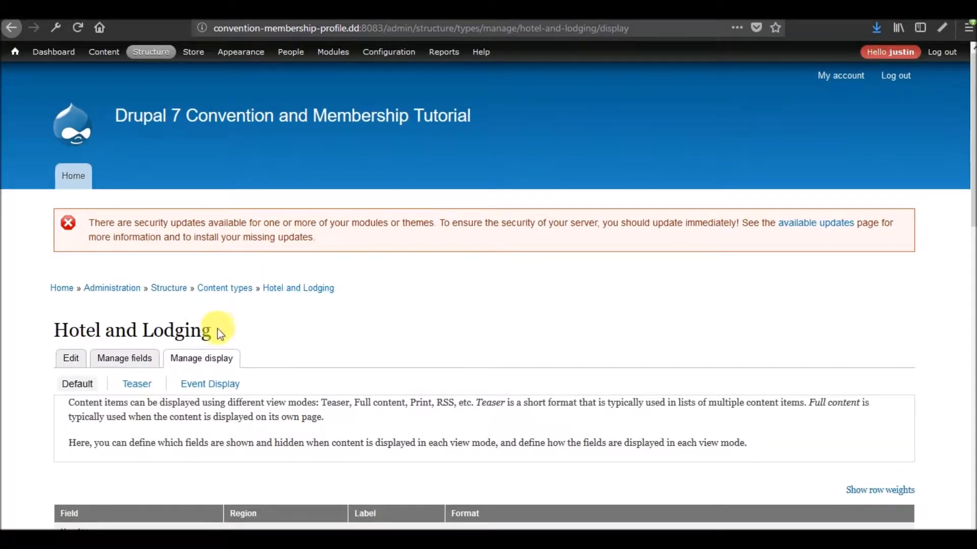
click(217, 389)
scroll(294, 303, down, 5)
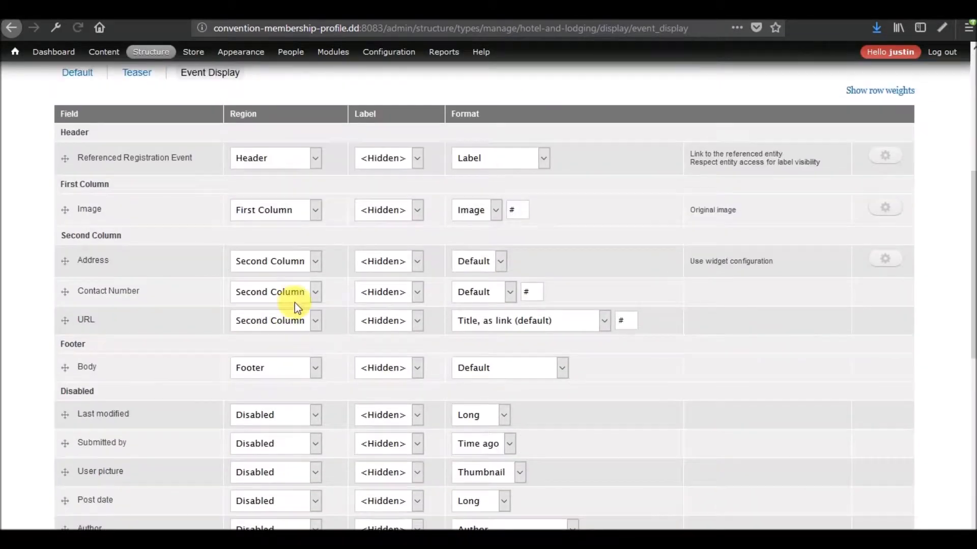
- Set the Referenced Registration Event region to Disabled, save the Hotel and Lodging event display settings, and return to the content types list
click(315, 158)
click(261, 243)
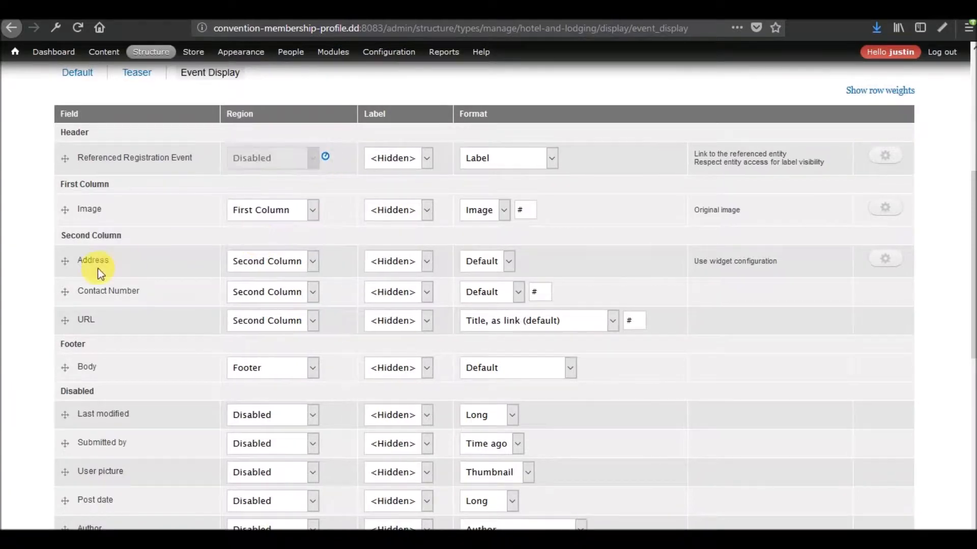
scroll(48, 276, down, 10)
click(73, 517)
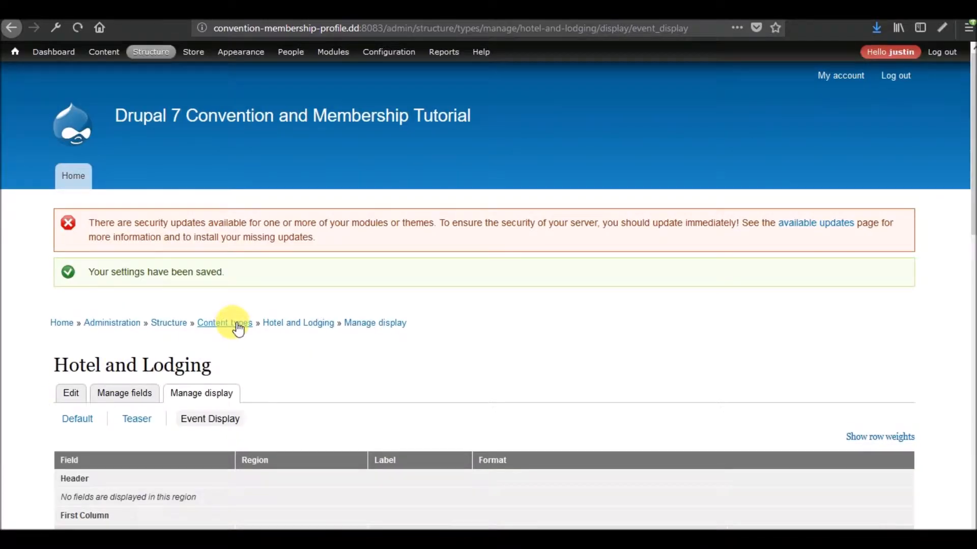
click(237, 324)
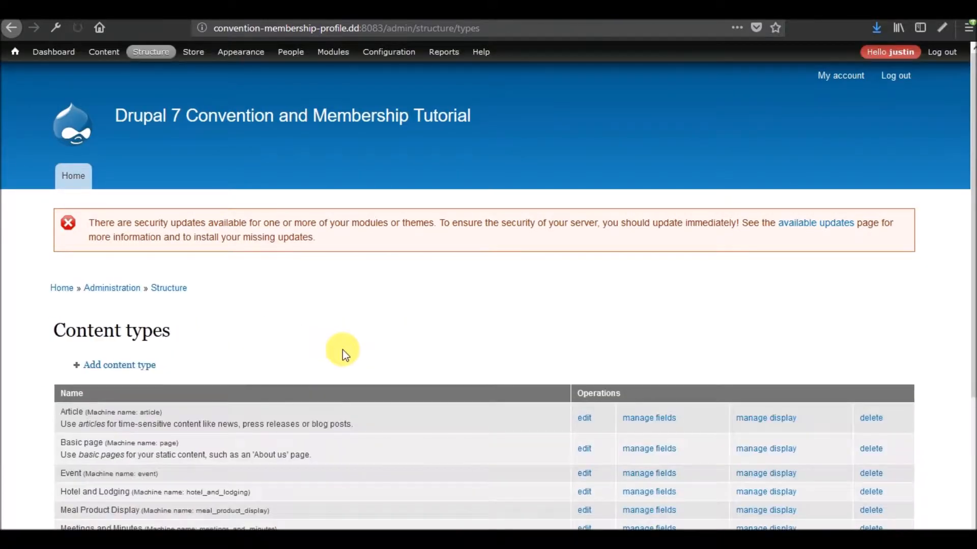
scroll(343, 349, down, 5)
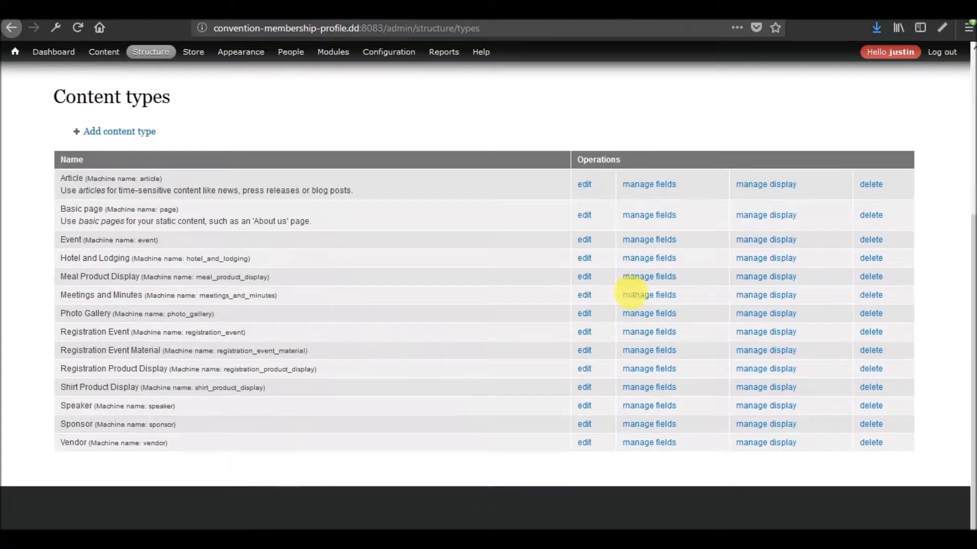
- Open the display settings of Meal Product Display, Meetings and Minutes, and Registration Event in separate browser tabs
right_click(753, 278)
click(763, 286)
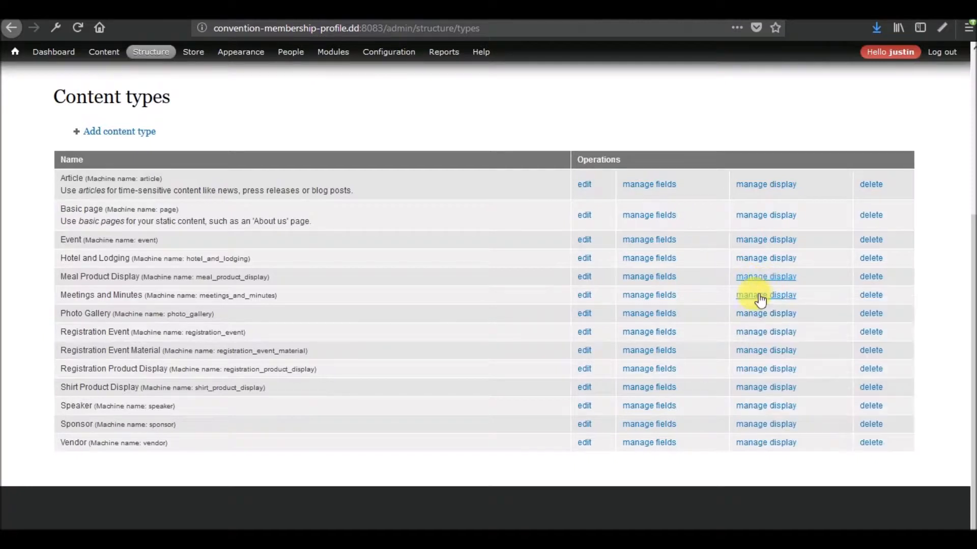
right_click(757, 299)
click(780, 305)
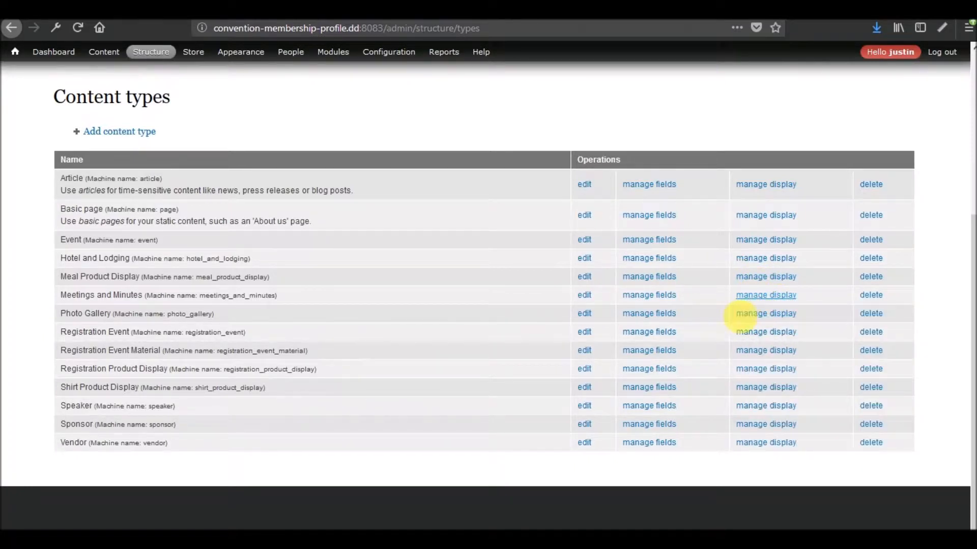
right_click(751, 339)
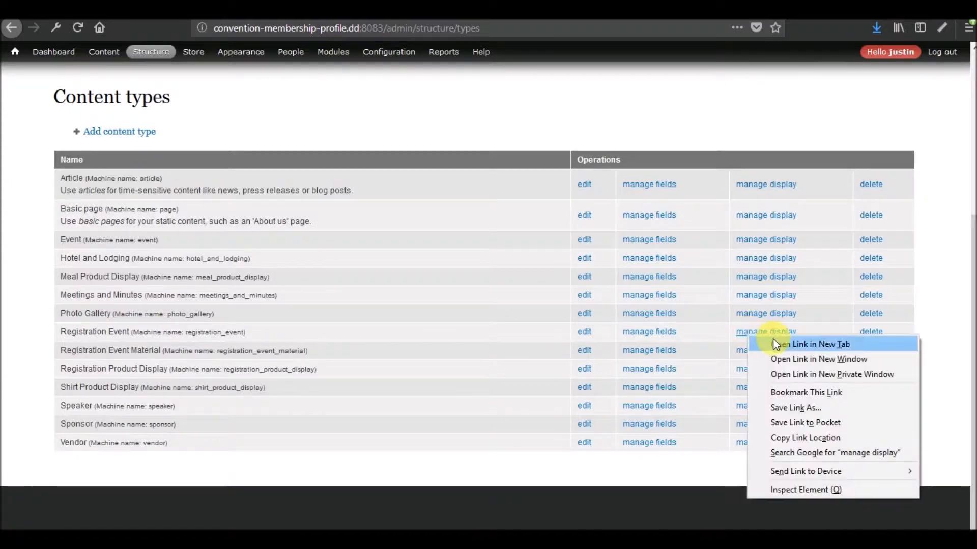
click(775, 342)
- Open the display settings of Registration Event Material, Registration Product Display, and Shirt Product Display in separate browser tabs
right_click(755, 358)
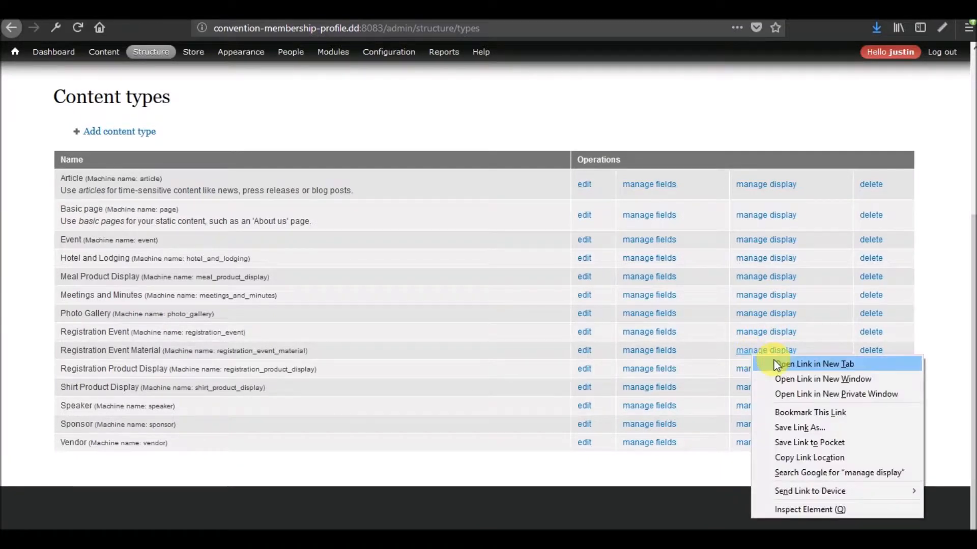
click(774, 363)
right_click(751, 375)
click(769, 381)
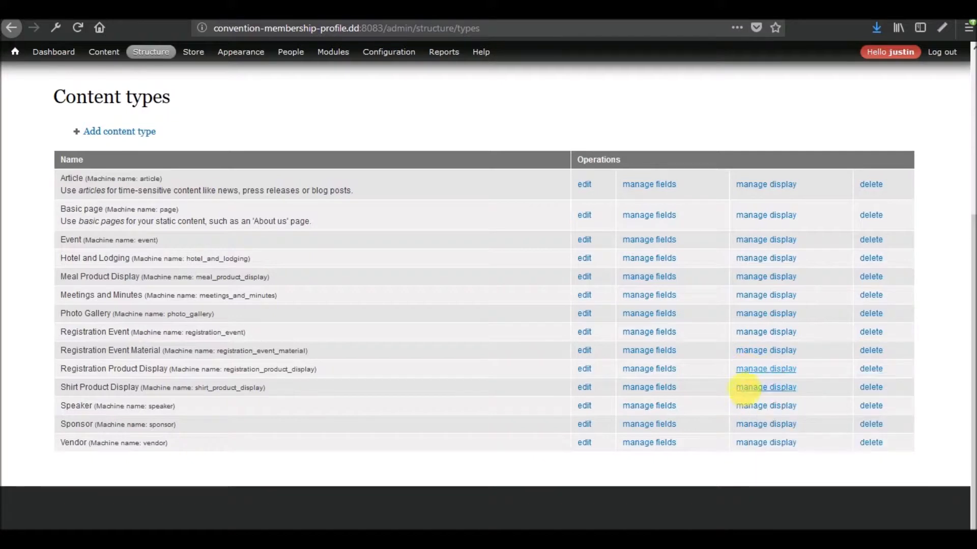
right_click(747, 390)
click(771, 399)
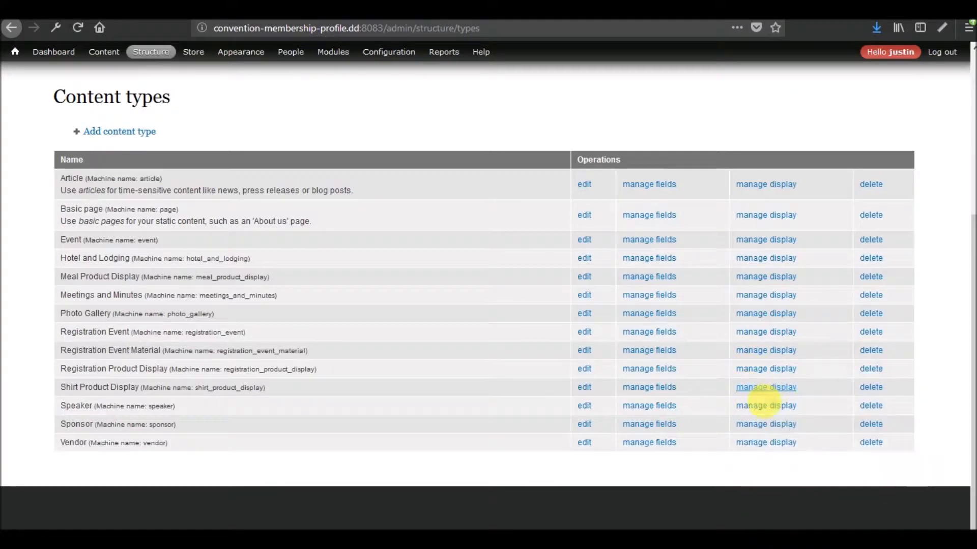
- Open the display settings of the Sponsor and Vendor content types in separate browser tabs
right_click(748, 427)
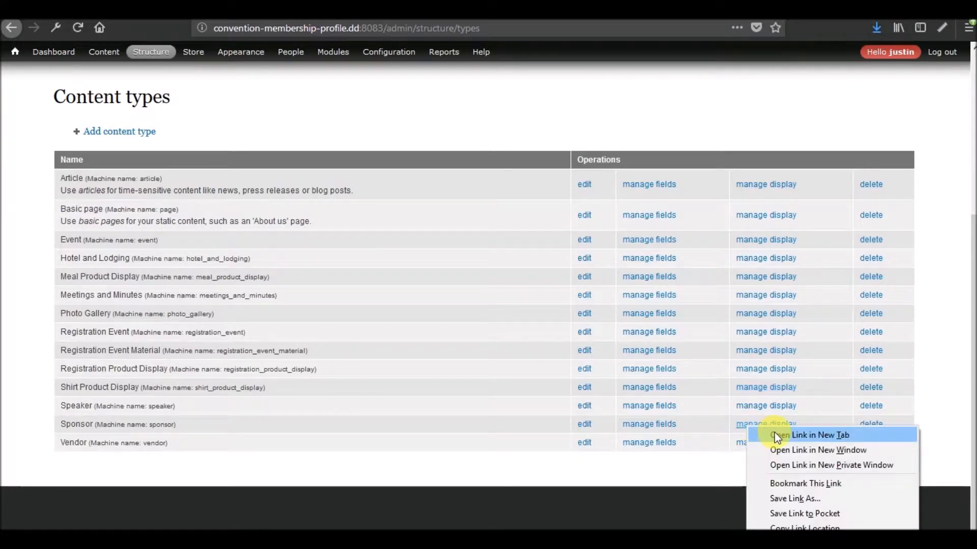
click(773, 433)
right_click(754, 451)
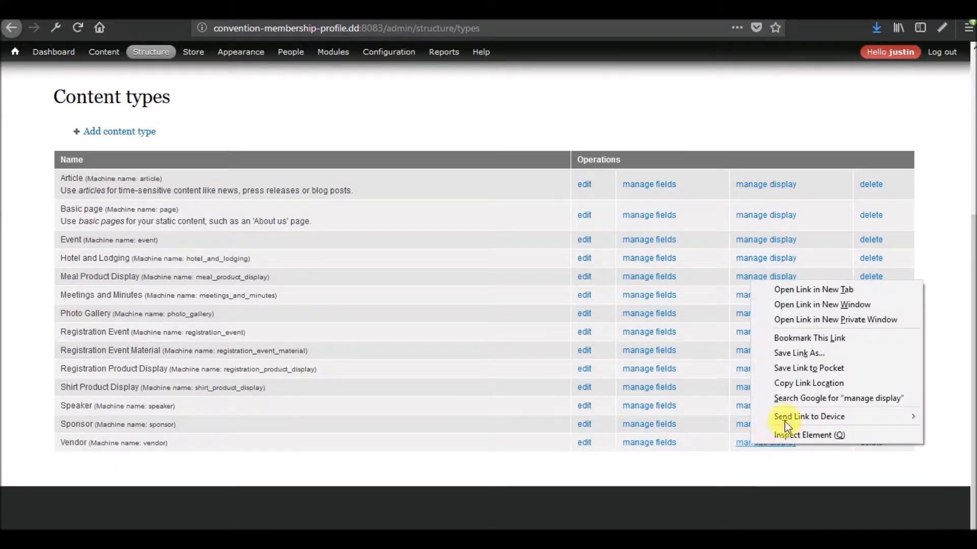
click(798, 290)
- Go to the Meal Product Display settings and review its Event Display view mode
key(ctrl+Tab)
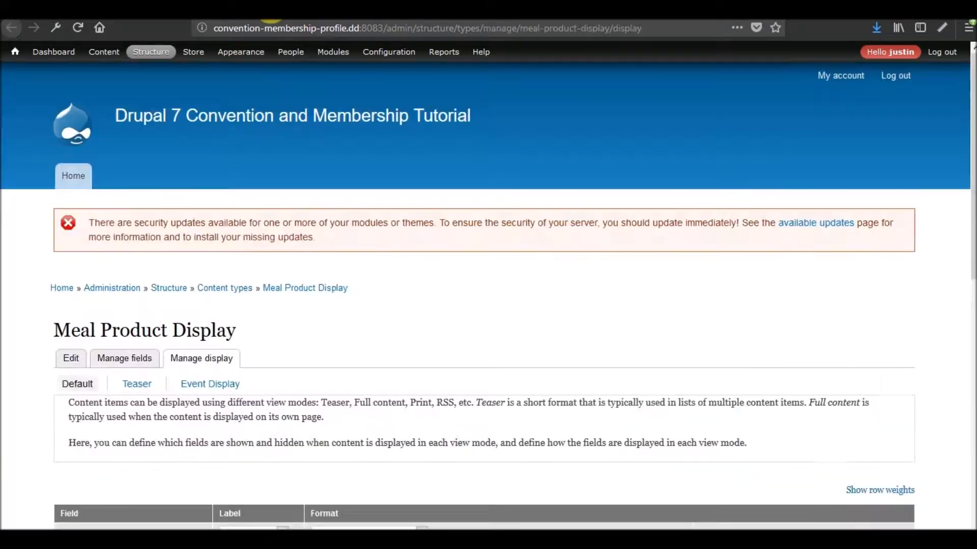
scroll(301, 261, down, 5)
click(222, 76)
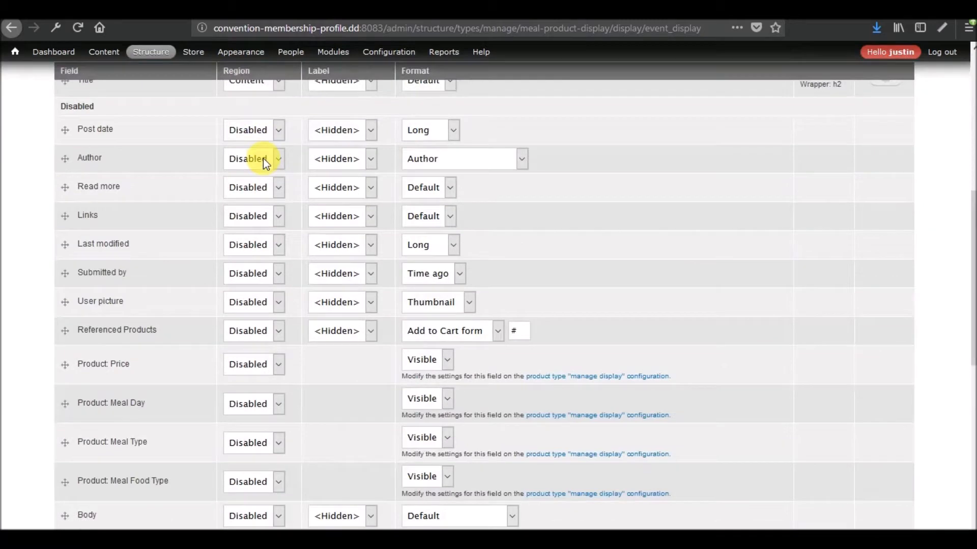
- Open the Event Display view mode settings of the Meetings and Minutes content type
key(ctrl+Tab)
scroll(288, 292, down, 5)
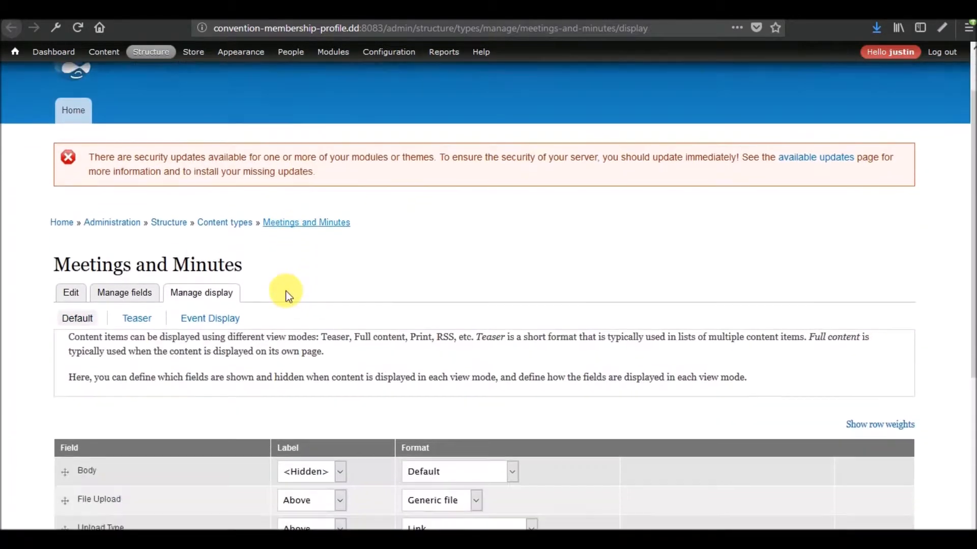
click(210, 72)
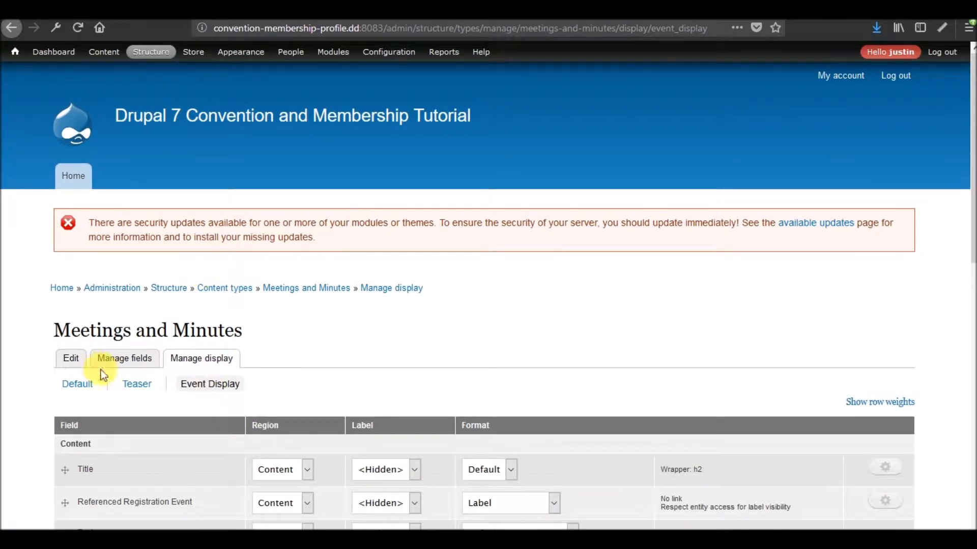
- Set the regions of Referenced Registration Event and Body to Disabled in the Meetings and Minutes event display
scroll(279, 379, down, 3)
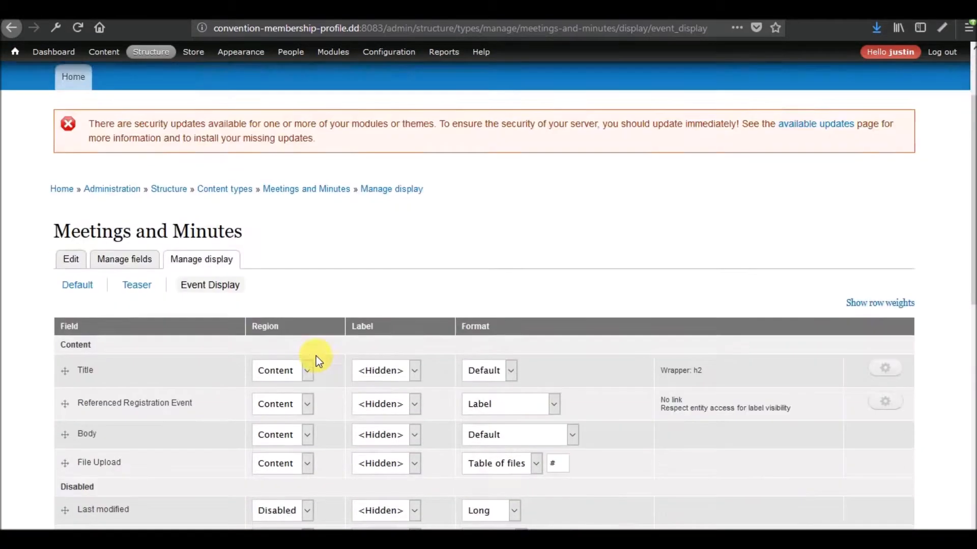
scroll(309, 348, up, 3)
scroll(301, 347, down, 3)
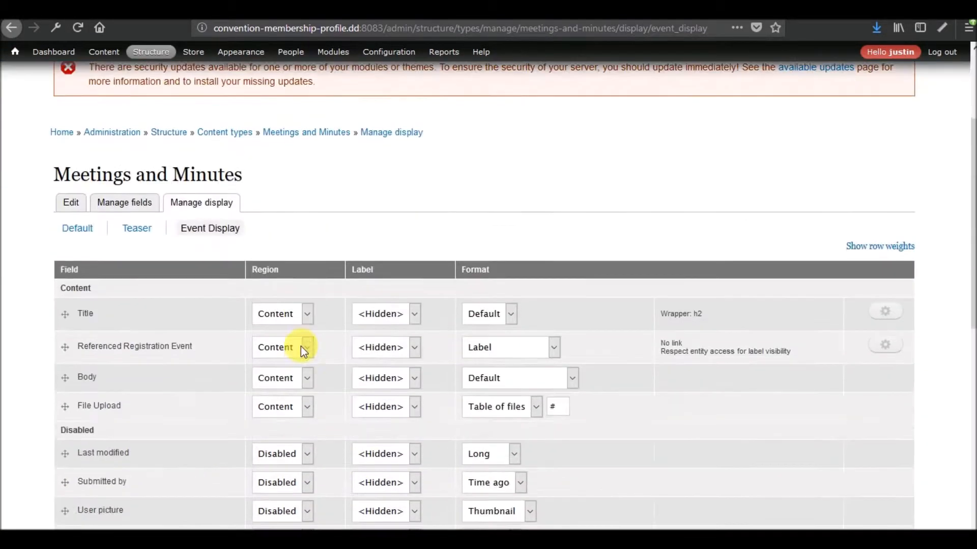
click(307, 351)
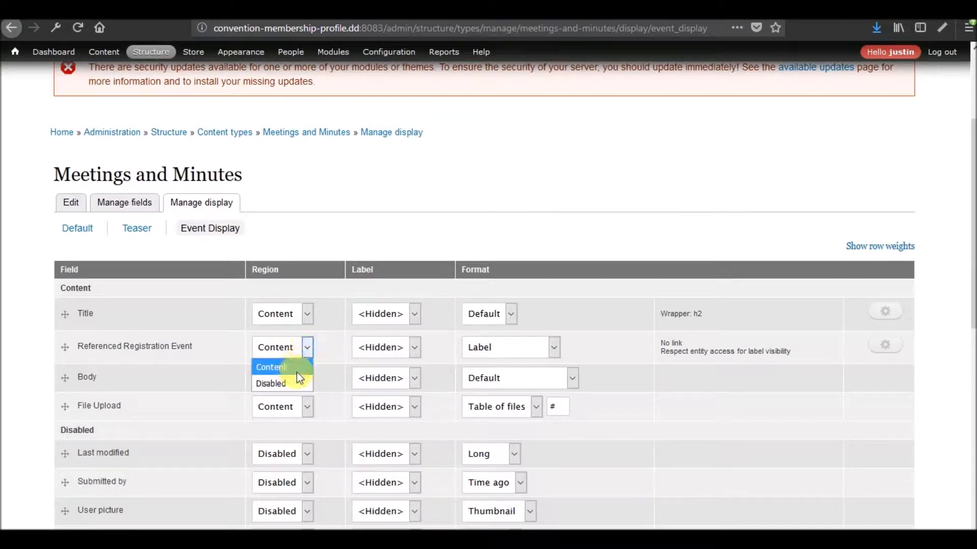
click(291, 385)
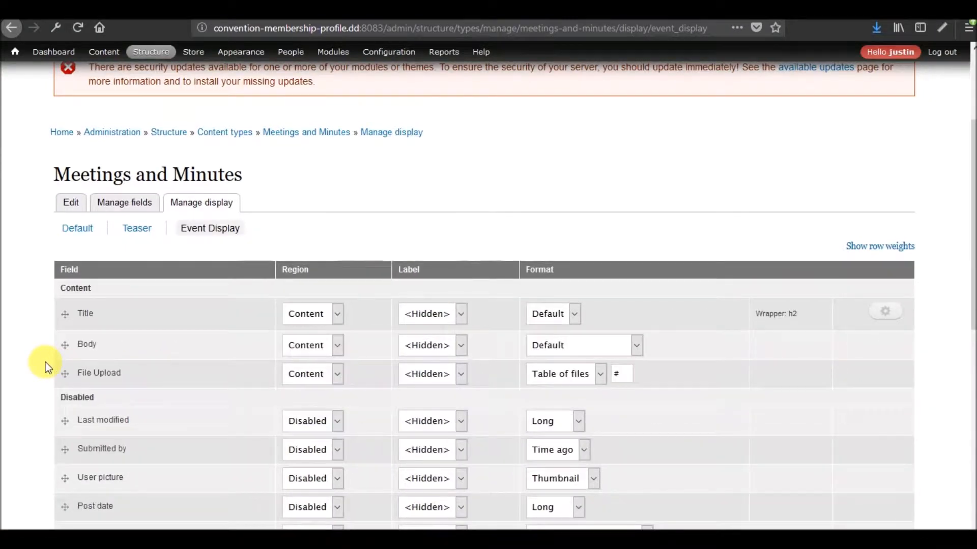
click(337, 347)
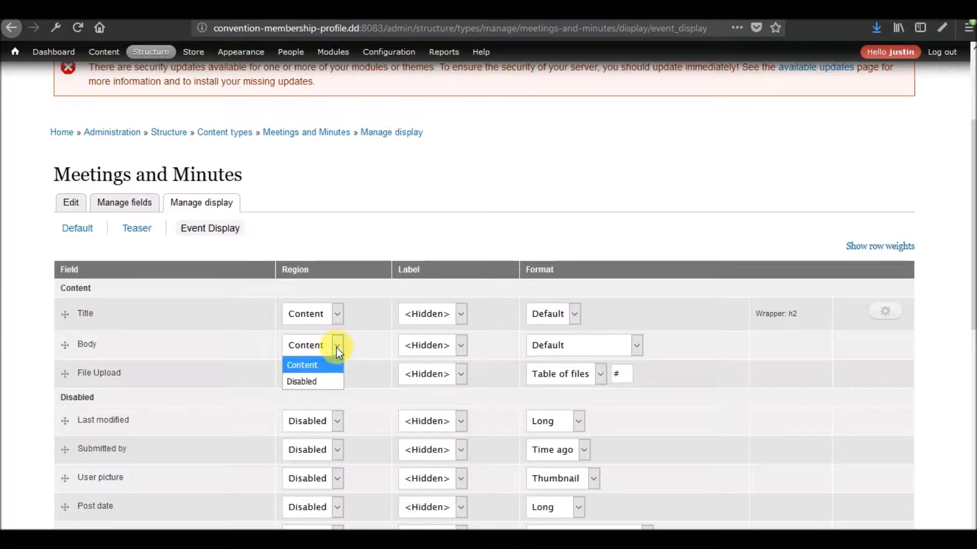
click(311, 389)
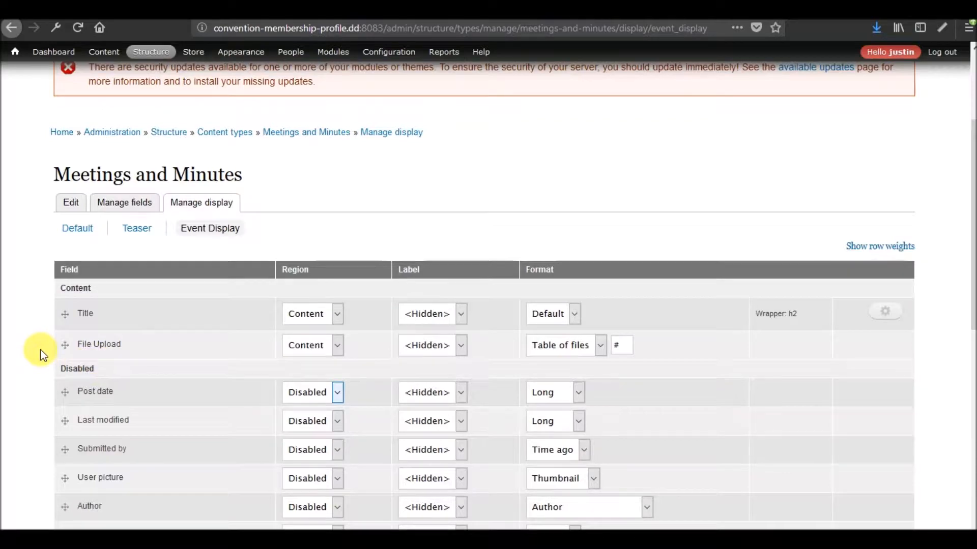
- Review the Meetings and Minutes field list and save its event display settings
scroll(41, 349, down, 10)
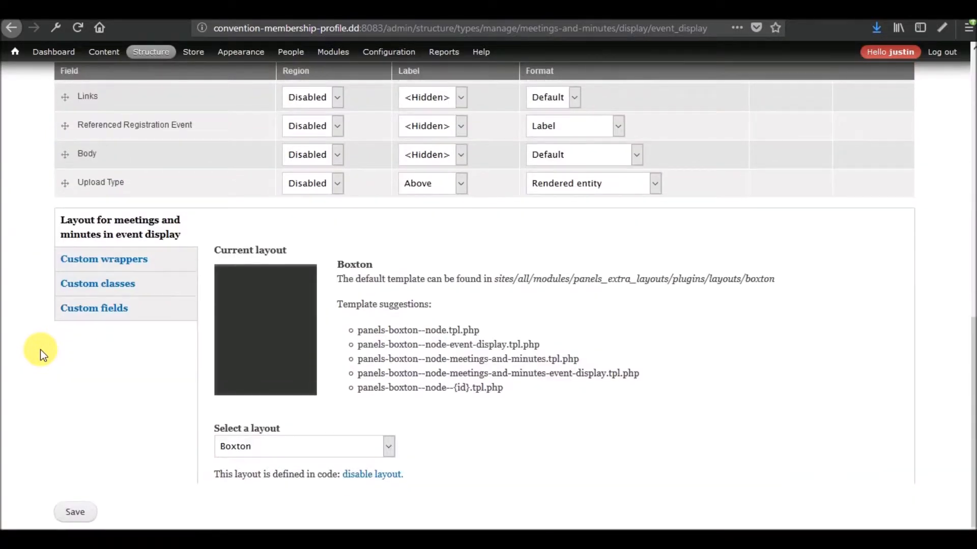
scroll(41, 349, up, 12)
scroll(41, 349, down, 10)
scroll(48, 414, down, 3)
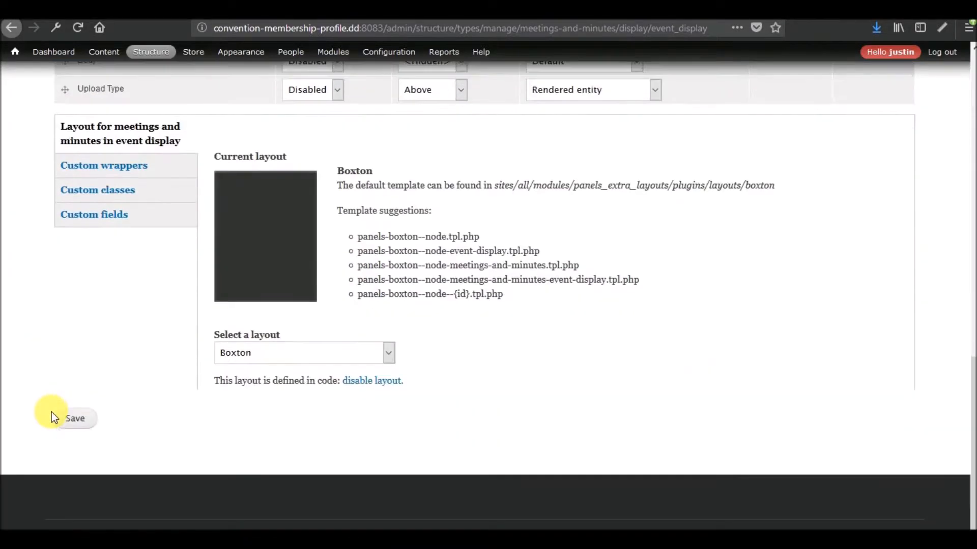
click(81, 423)
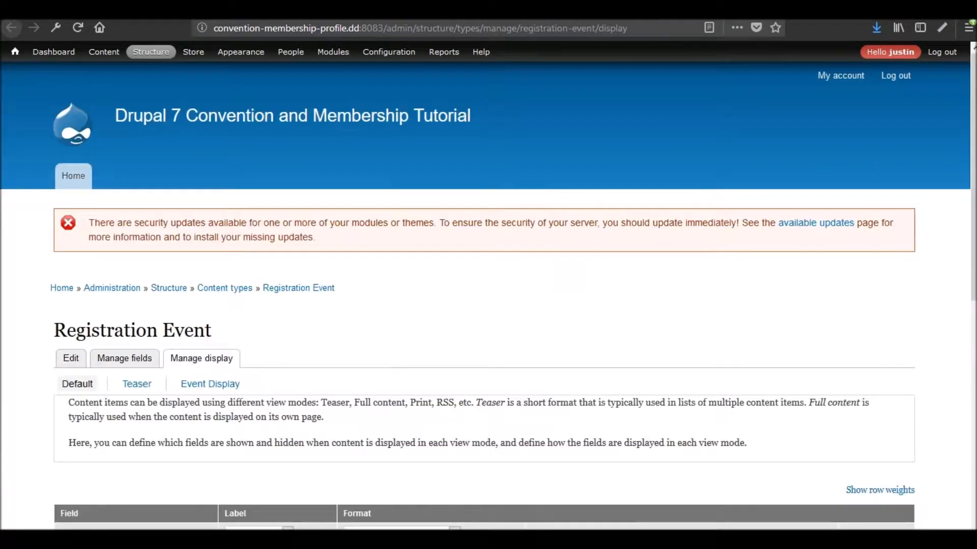
- Open the Event Display view mode settings of the Registration Event content type and review its field regions
click(391, 12)
scroll(338, 321, down, 5)
click(214, 151)
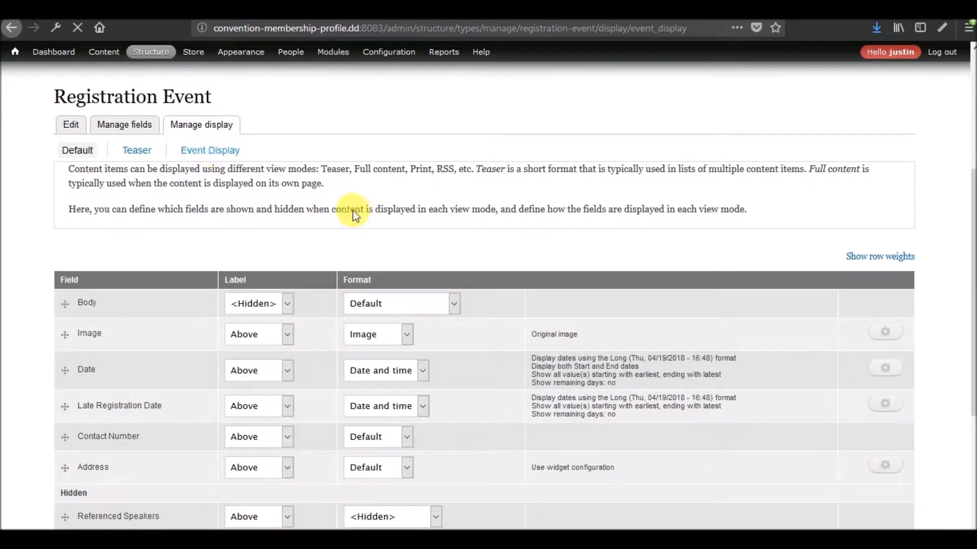
scroll(349, 207, down, 9)
scroll(349, 207, up, 7)
scroll(350, 212, up, 2)
scroll(350, 212, down, 6)
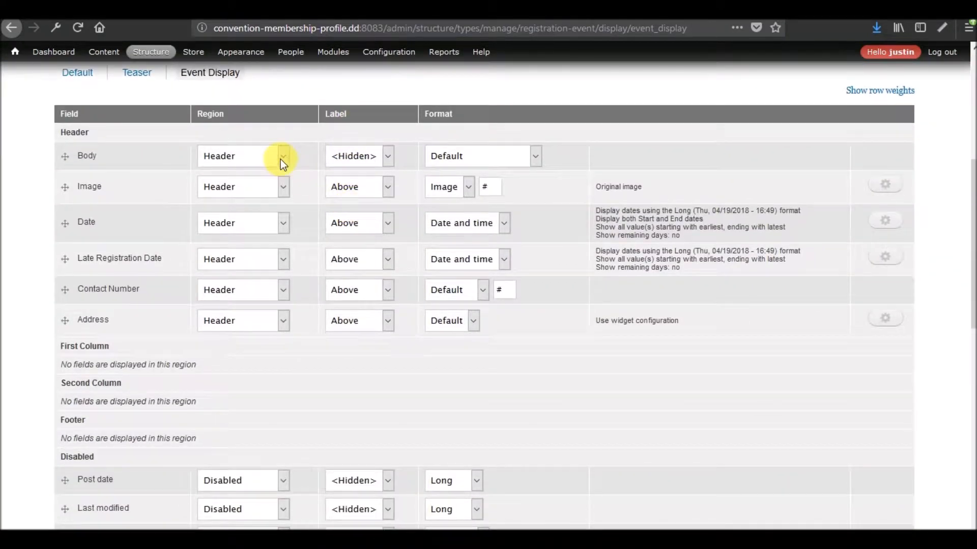
click(280, 159)
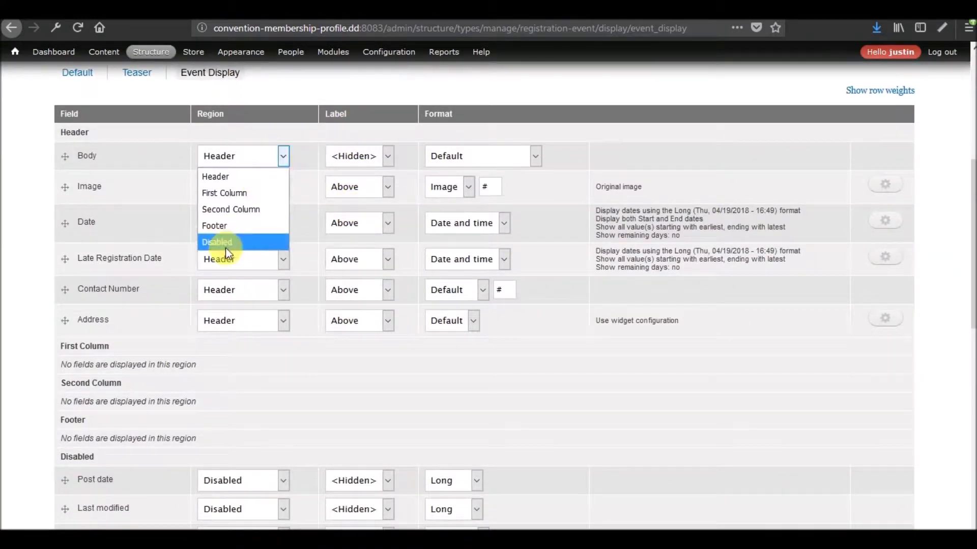
click(502, 153)
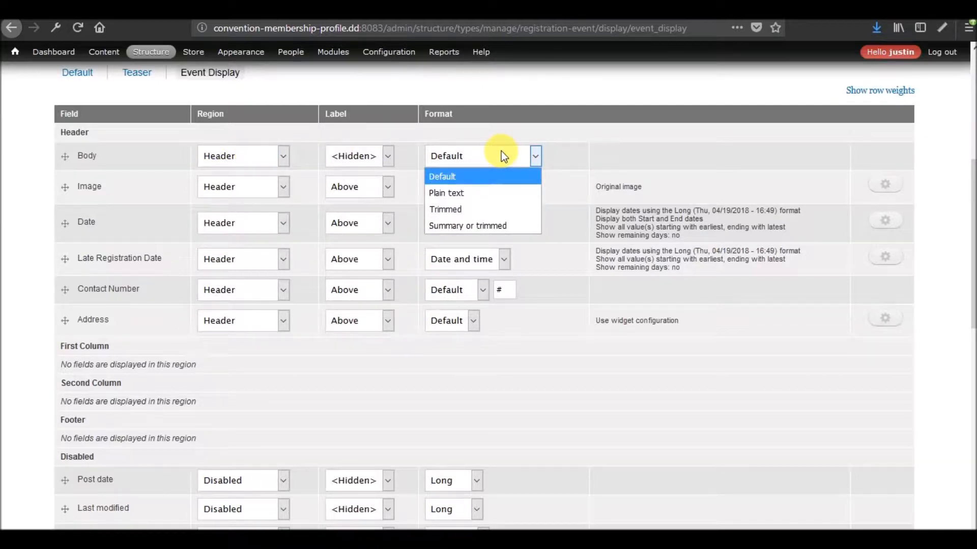
click(502, 152)
- Set the regions of Image, Date, Late Registration Date, Contact Number, and Address to Disabled for Registration Event
click(280, 193)
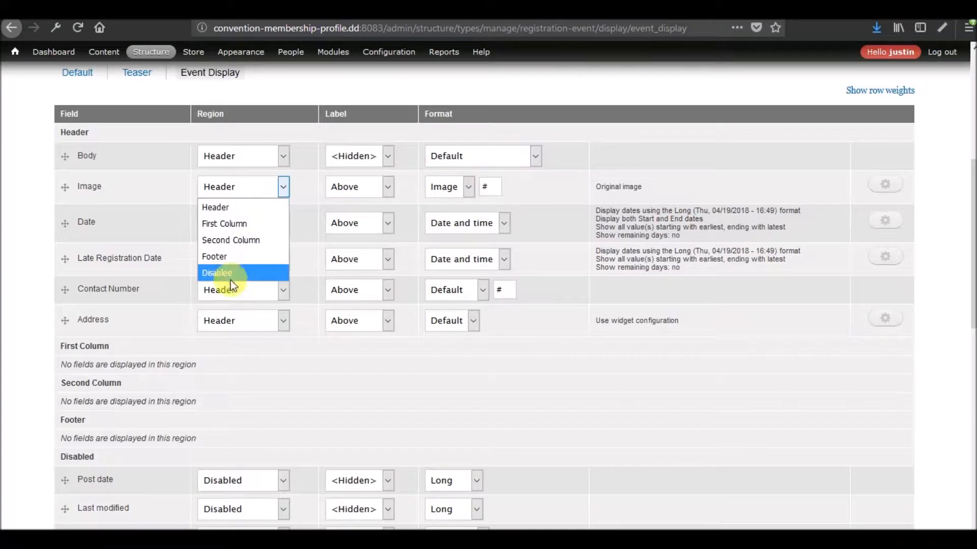
click(227, 281)
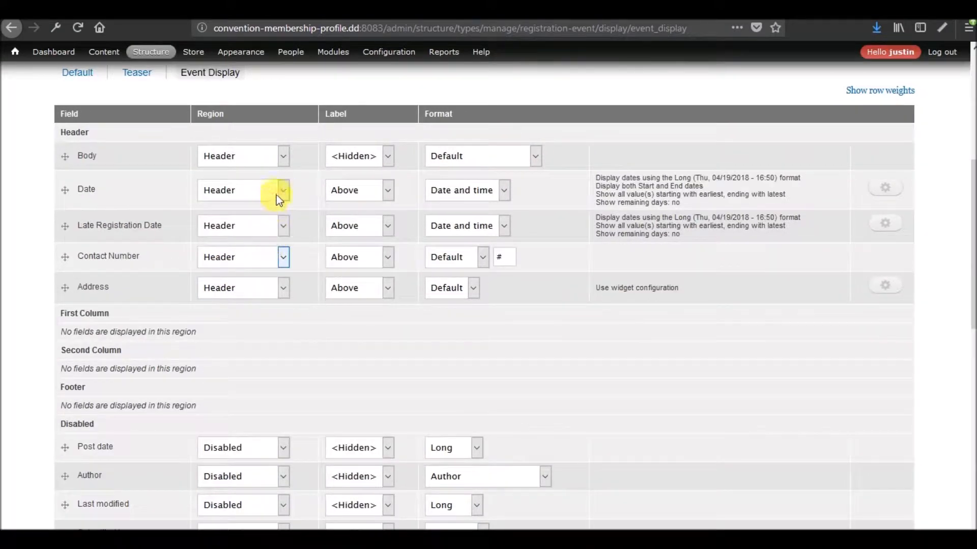
click(277, 194)
click(234, 273)
click(276, 184)
click(233, 271)
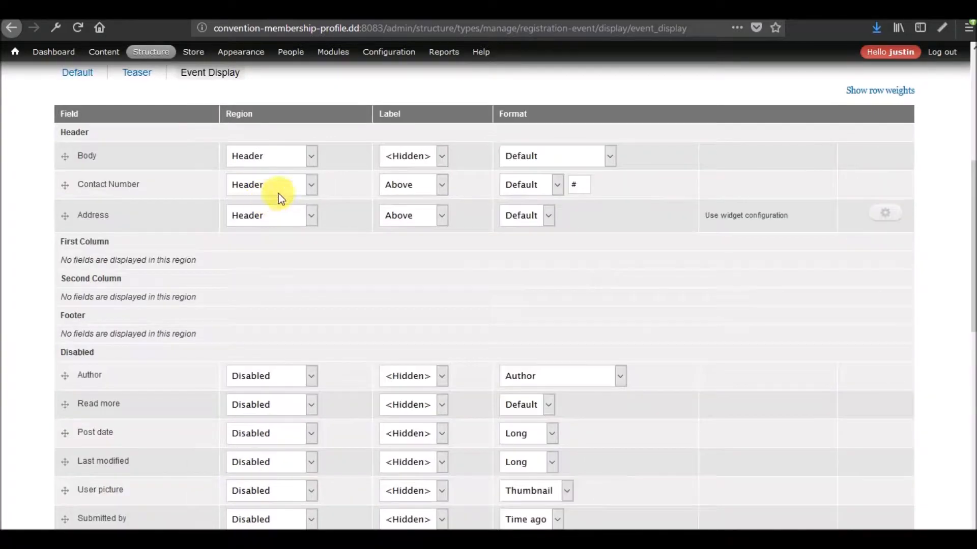
click(279, 193)
click(264, 275)
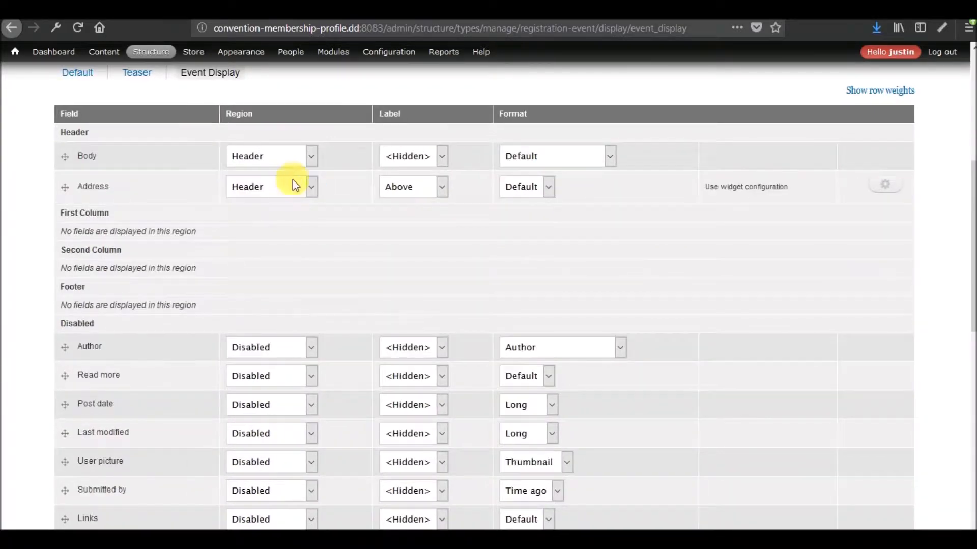
click(292, 184)
click(262, 273)
- Place the Title field of Registration Event in the Header region
scroll(218, 326, down, 3)
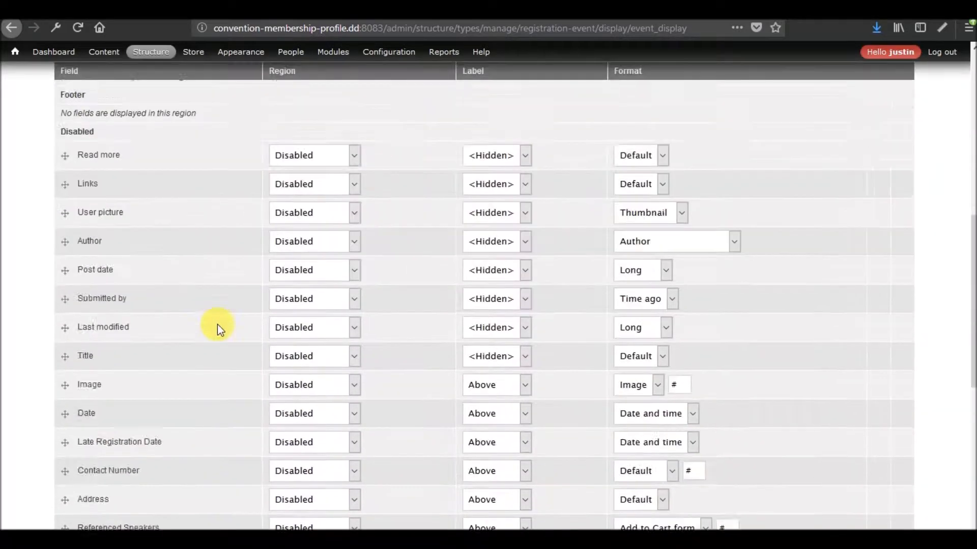
scroll(218, 325, down, 2)
click(330, 278)
click(315, 300)
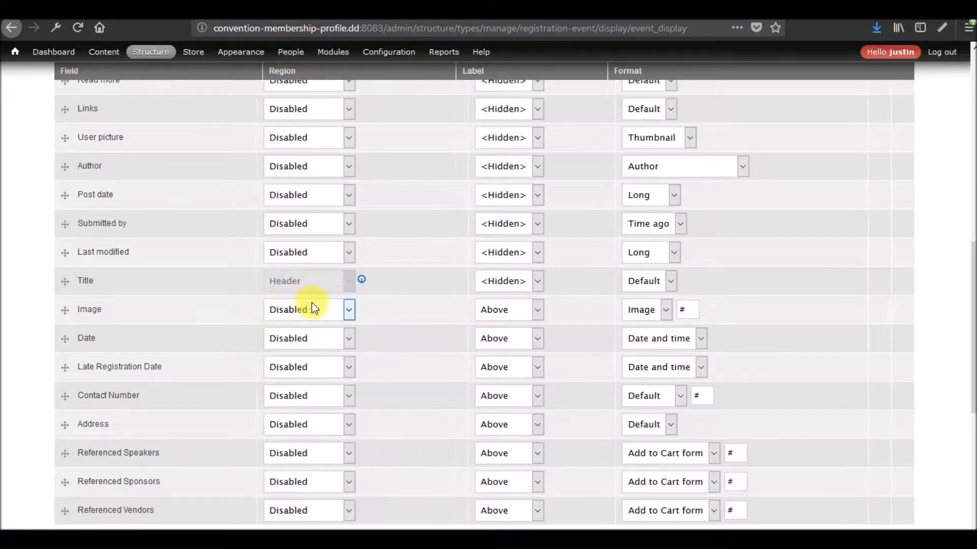
- Set the Body field's format to Trimmed in the Registration Event event display
scroll(246, 322, up, 7)
scroll(229, 376, down, 3)
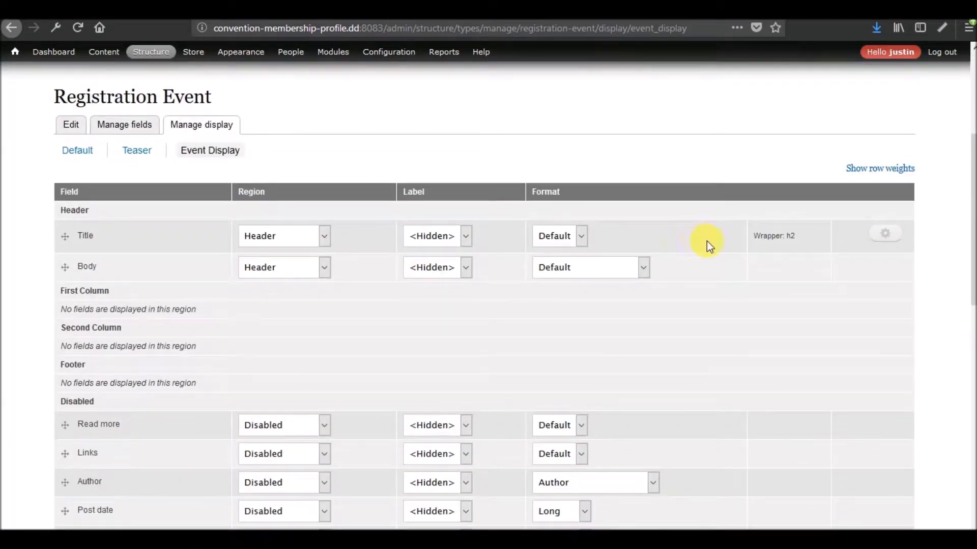
click(612, 261)
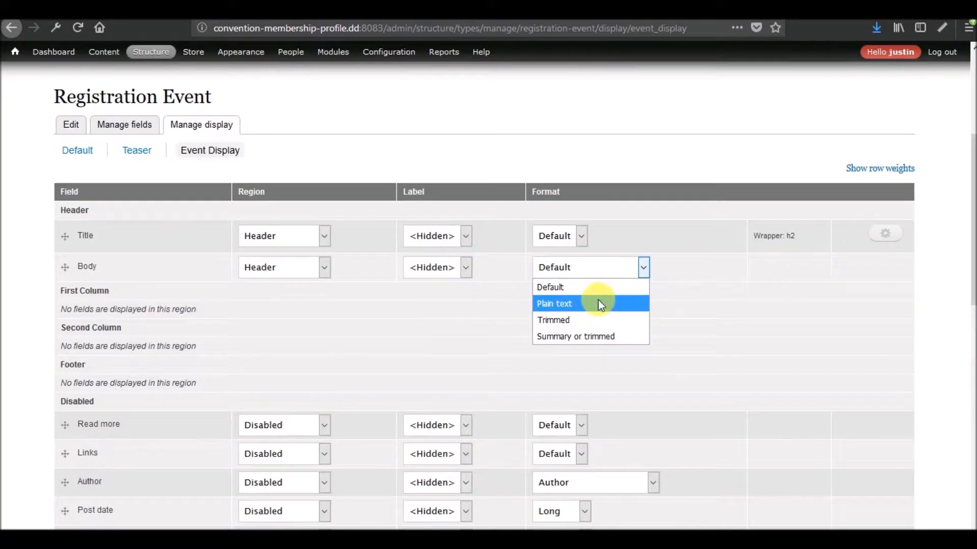
click(592, 321)
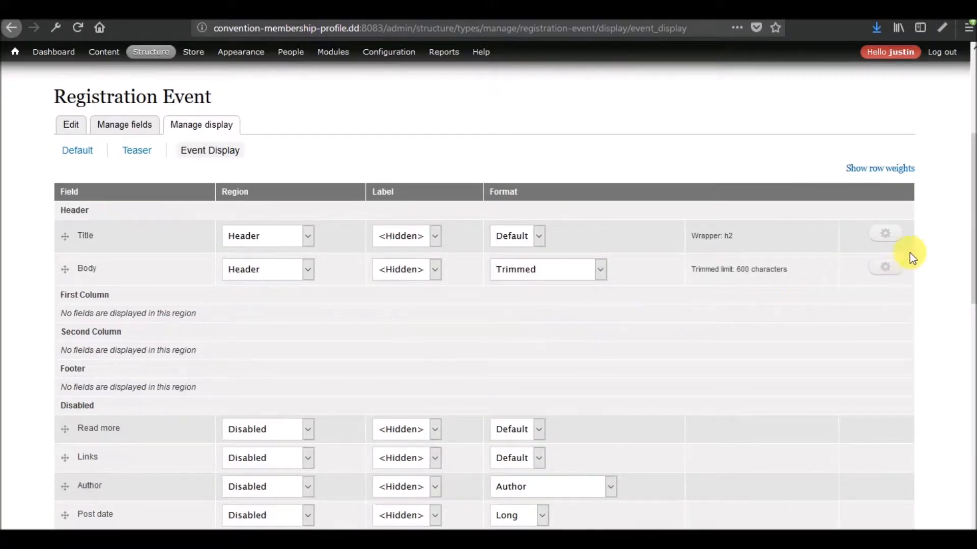
- Set the Title field's Link option to yes for Registration Event and save its event display settings
click(885, 233)
click(602, 246)
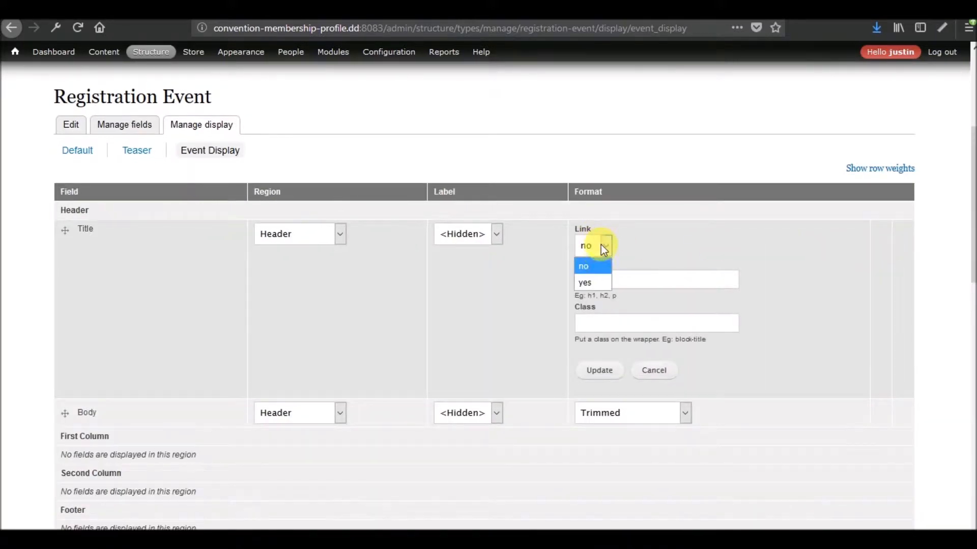
click(585, 283)
click(601, 371)
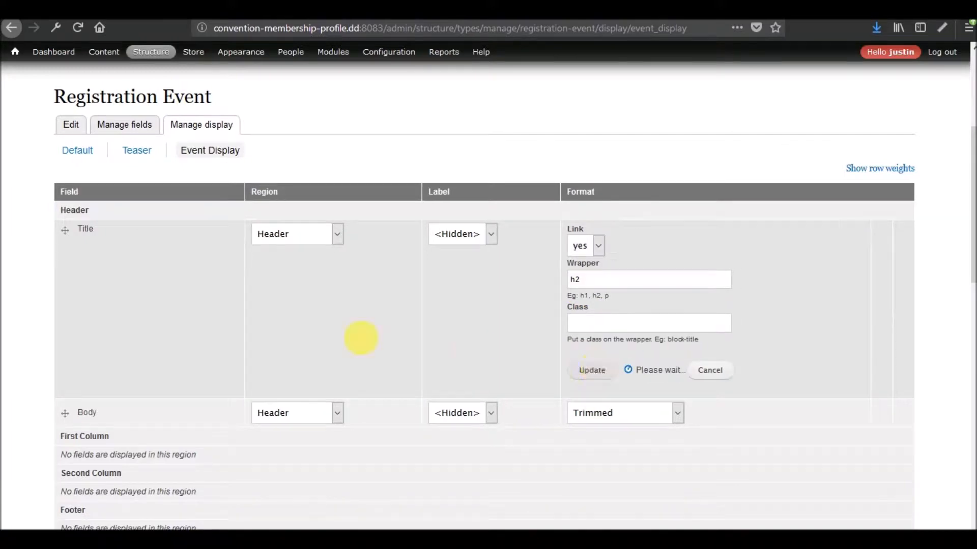
scroll(12, 381, down, 15)
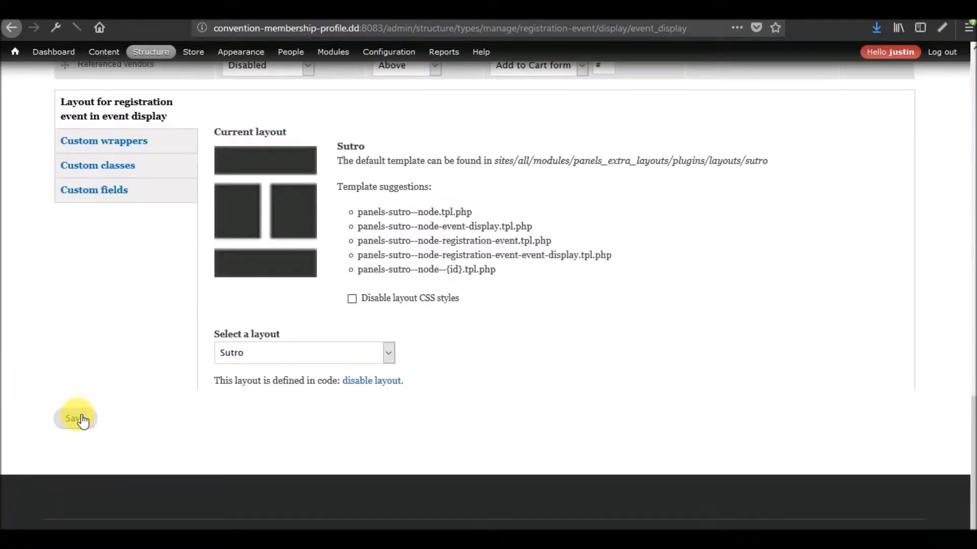
click(77, 418)
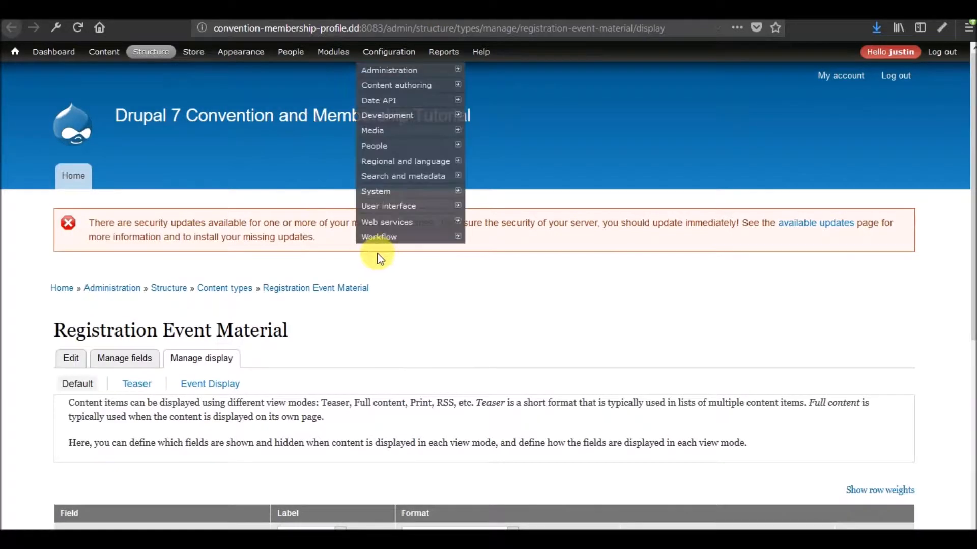
- Open the Event Display settings of Registration Event Material and place its Title field in the Header region
scroll(379, 258, down, 5)
click(209, 151)
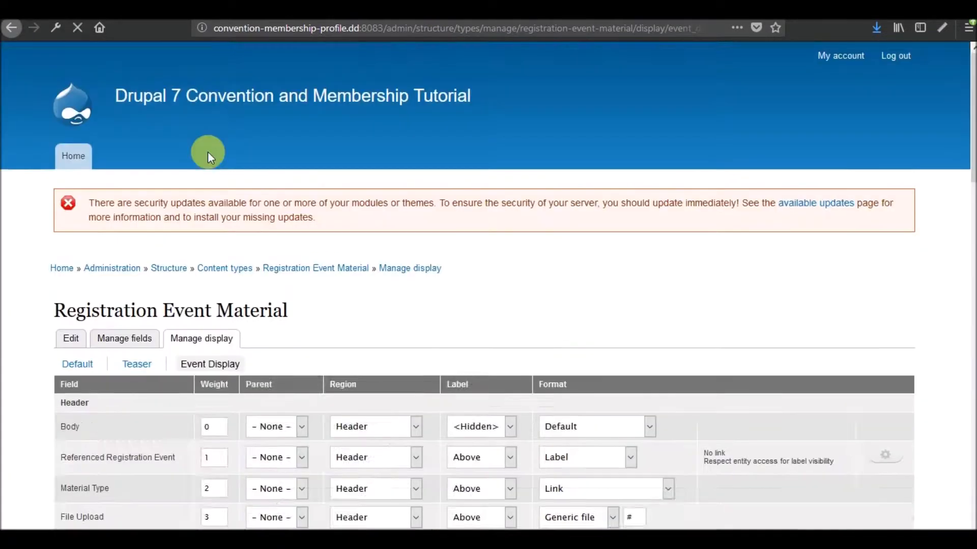
scroll(197, 216, down, 6)
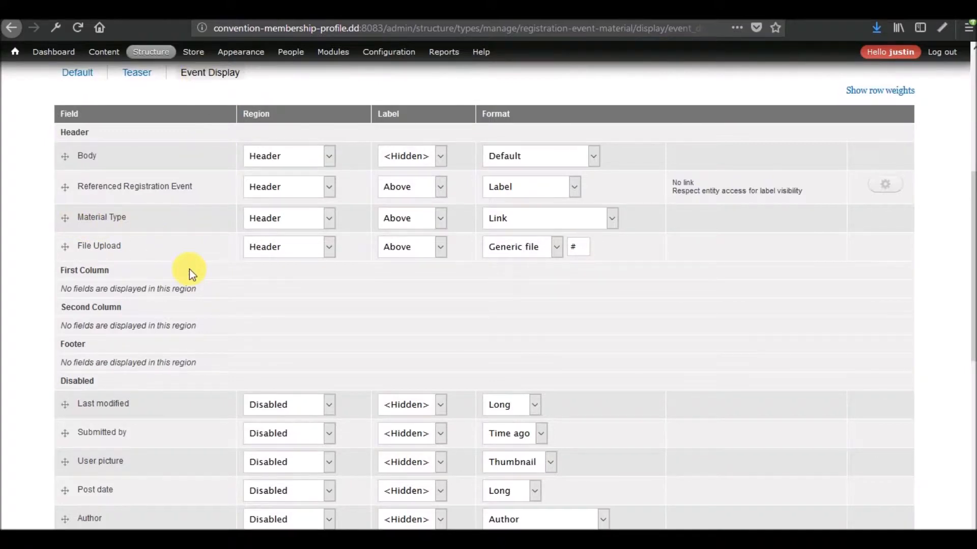
scroll(190, 269, down, 5)
click(286, 373)
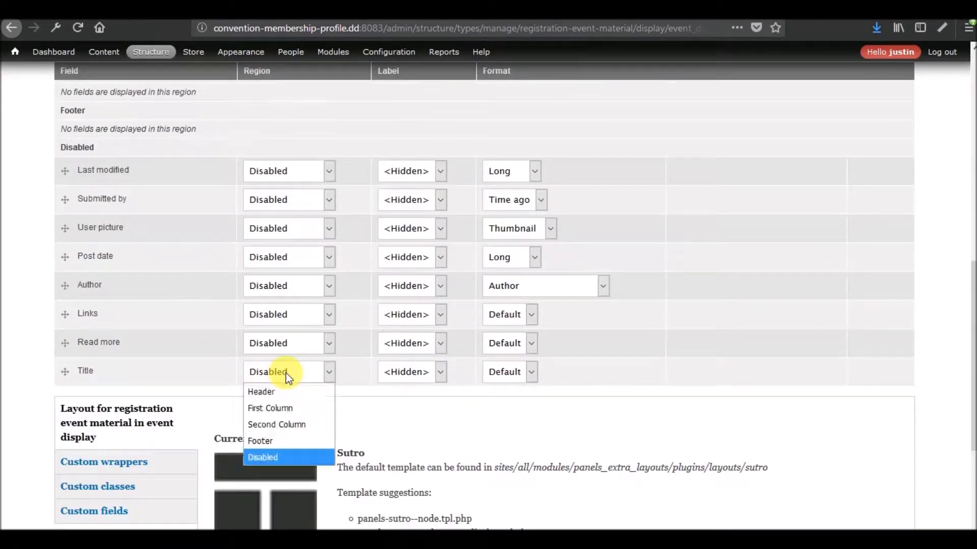
click(283, 392)
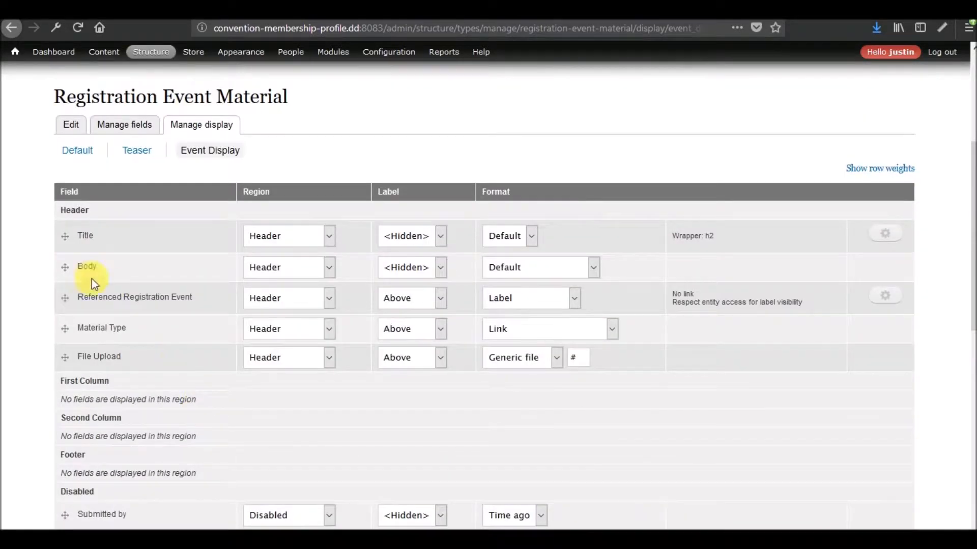
- Set the Referenced Registration Event field's region to Disabled and hide the labels of Material Type and File Upload
click(329, 300)
click(291, 386)
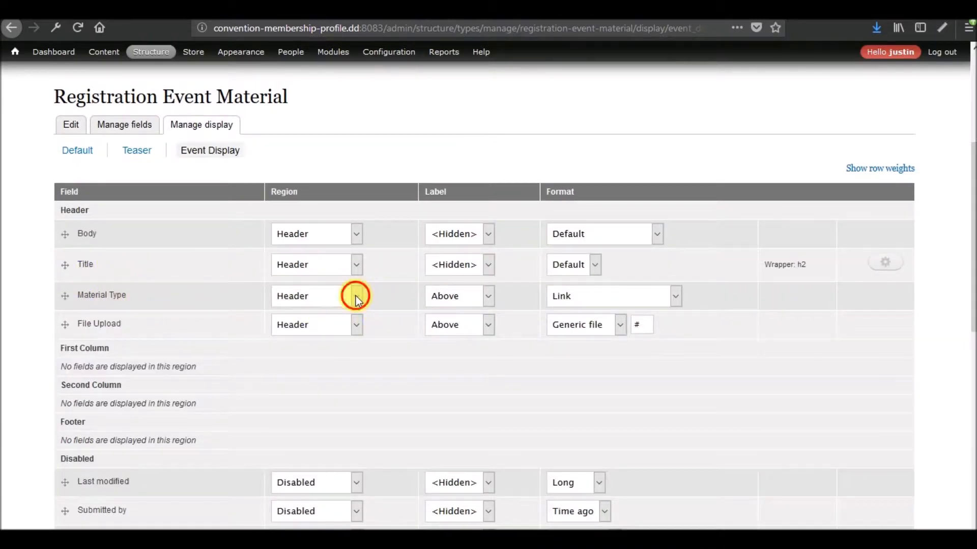
click(356, 296)
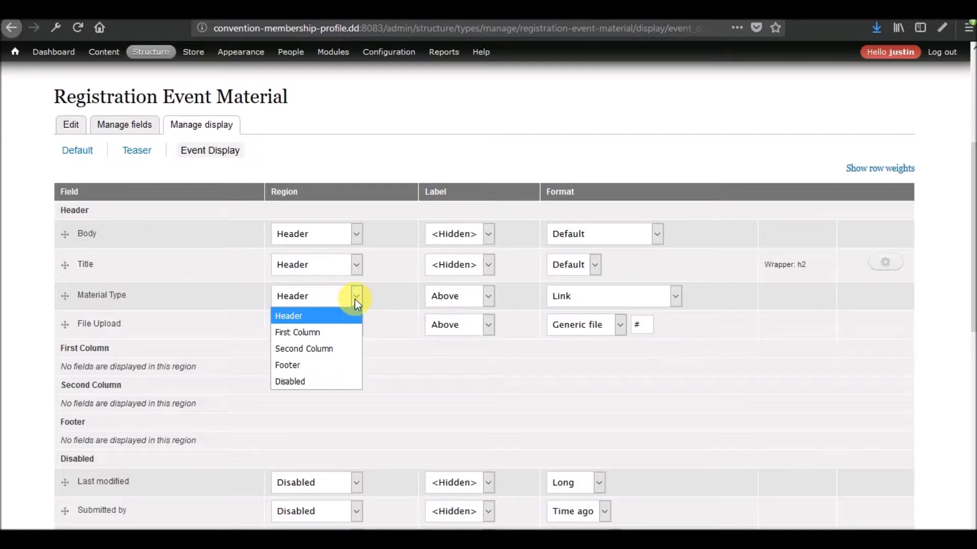
click(488, 296)
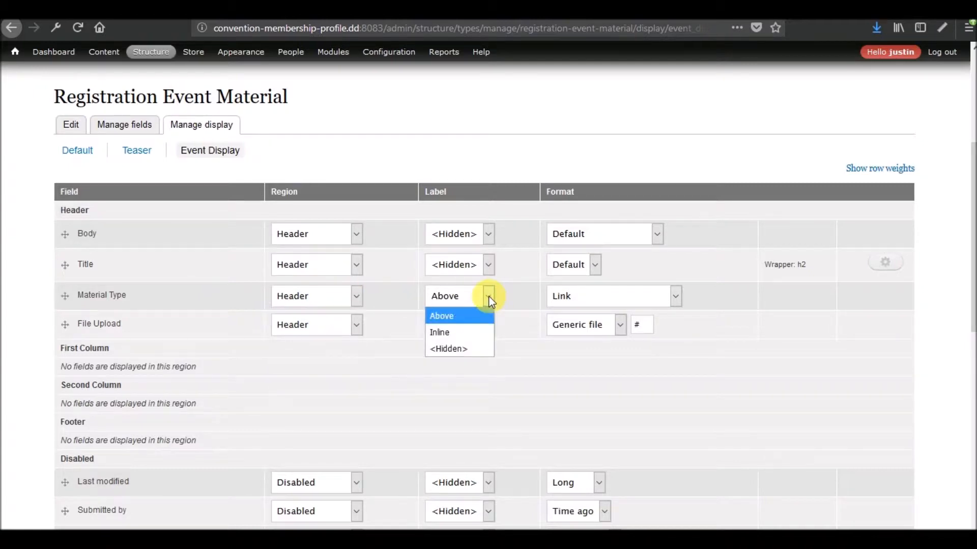
click(462, 349)
click(488, 324)
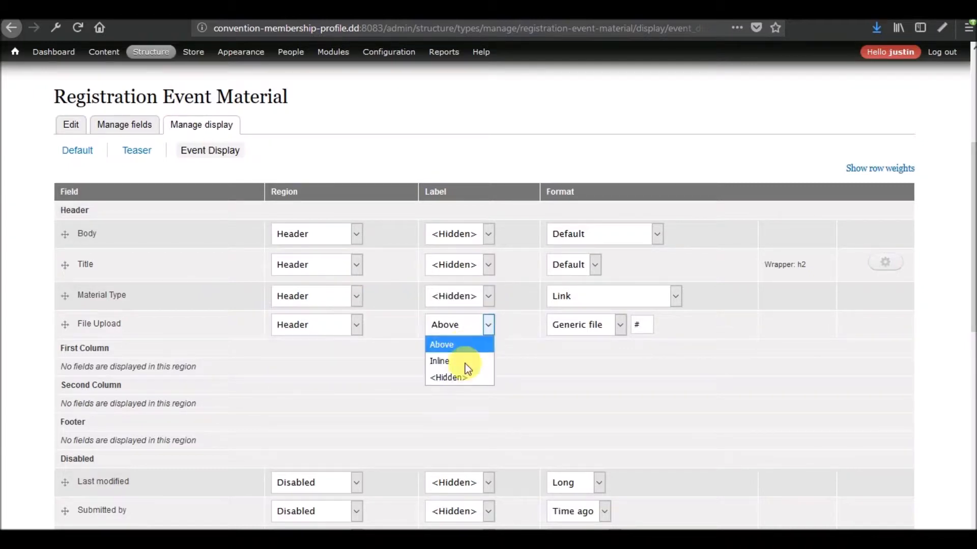
click(448, 380)
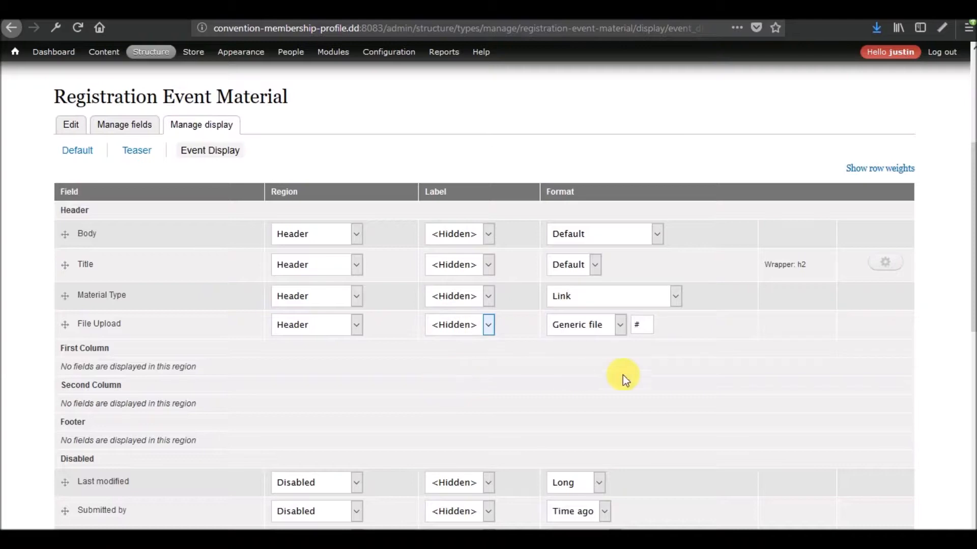
- Set the format of Material Type to Plain text and File Upload to Table of files, and save the display settings
click(677, 296)
click(618, 349)
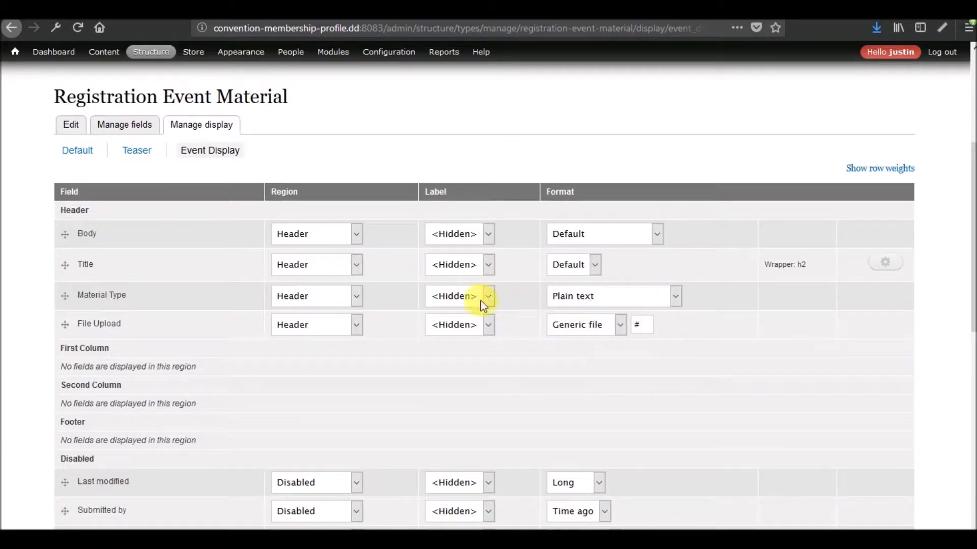
click(622, 328)
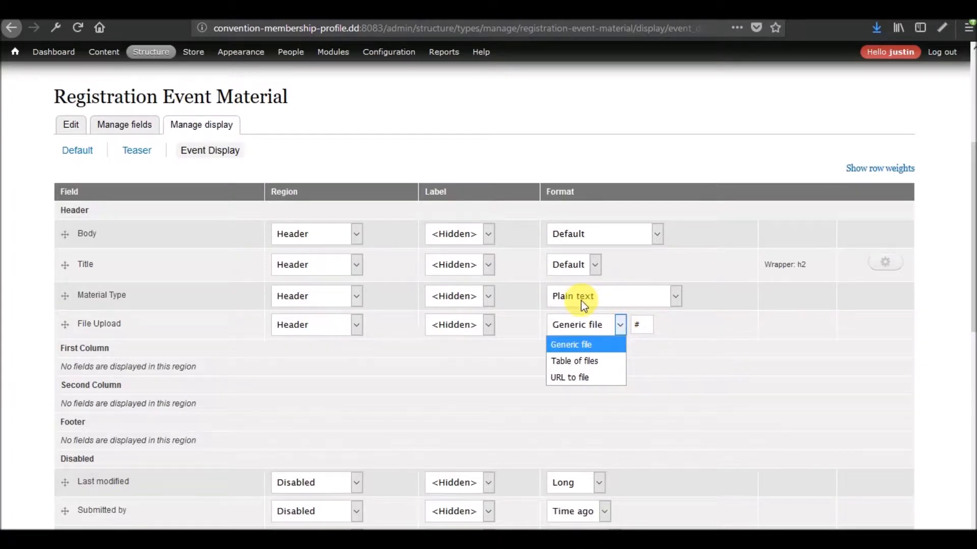
click(705, 299)
click(620, 324)
click(595, 360)
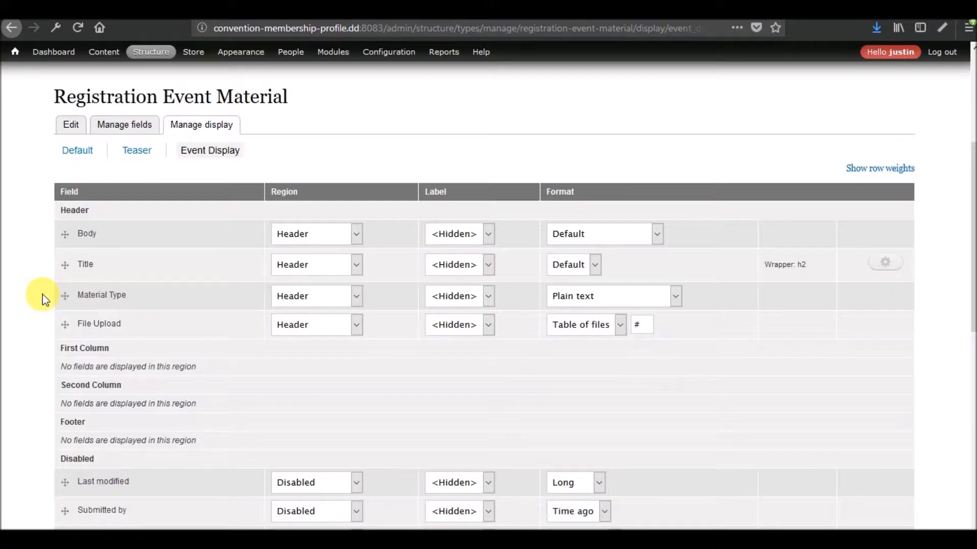
scroll(42, 294, down, 10)
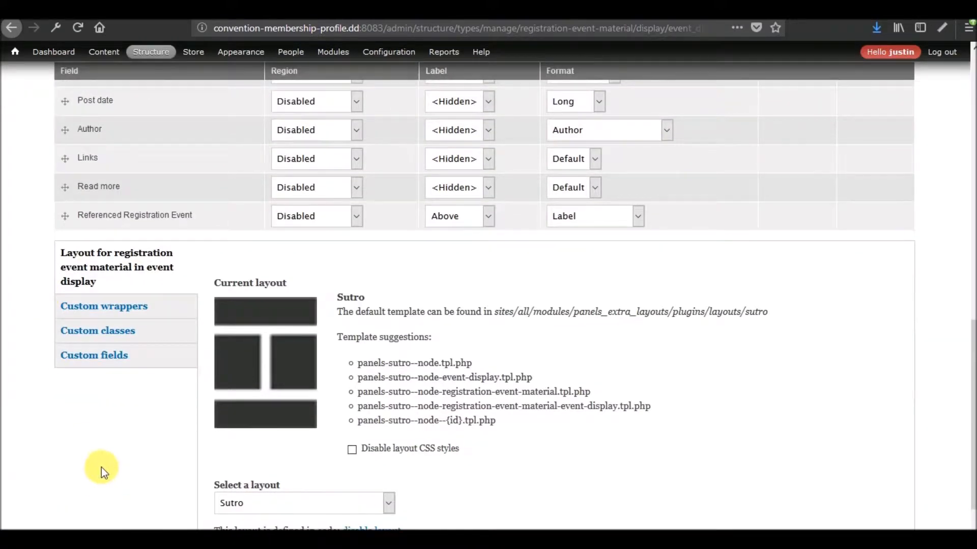
scroll(97, 448, down, 3)
click(76, 419)
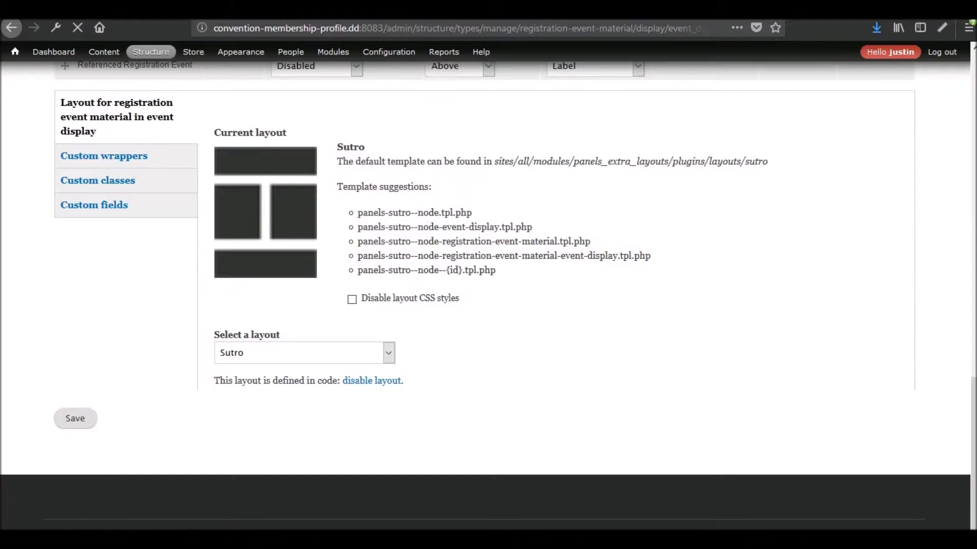
- Compare the display settings of Registration Product Display with the event display of Registration Event
scroll(326, 279, down, 6)
scroll(326, 278, up, 6)
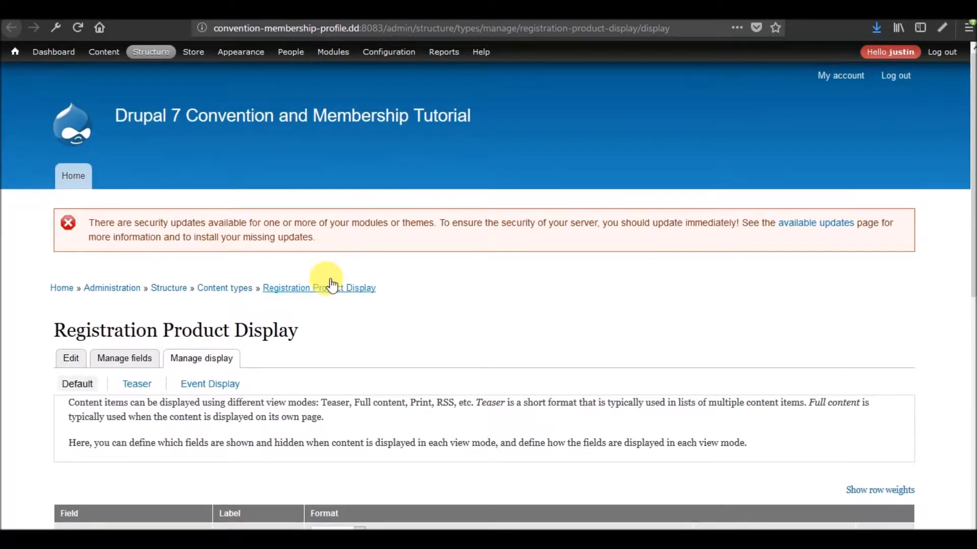
scroll(331, 279, down, 4)
click(383, 5)
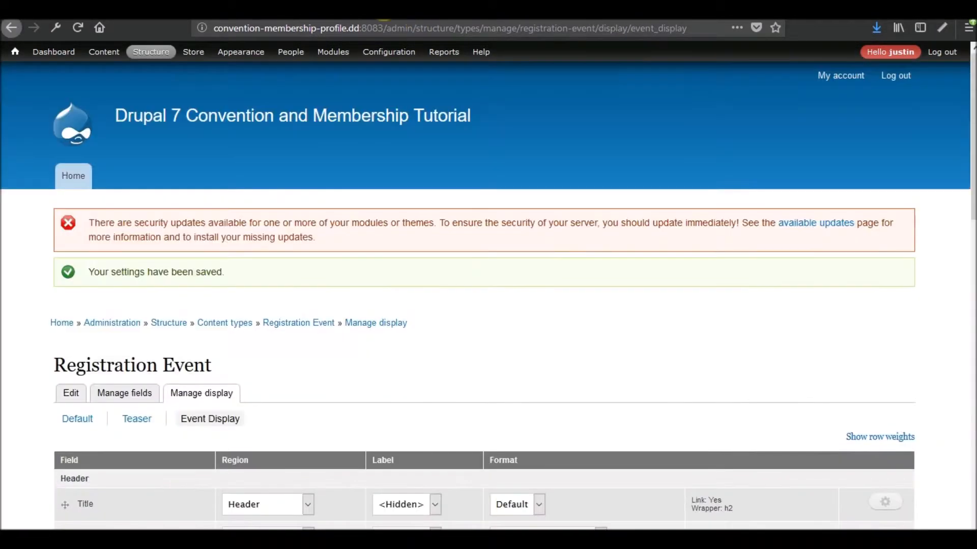
scroll(280, 376, down, 3)
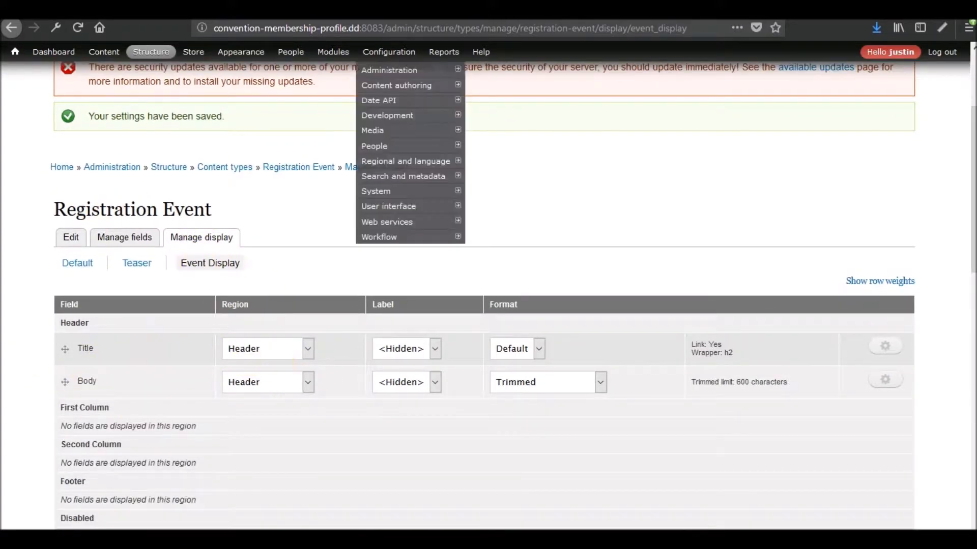
click(473, 6)
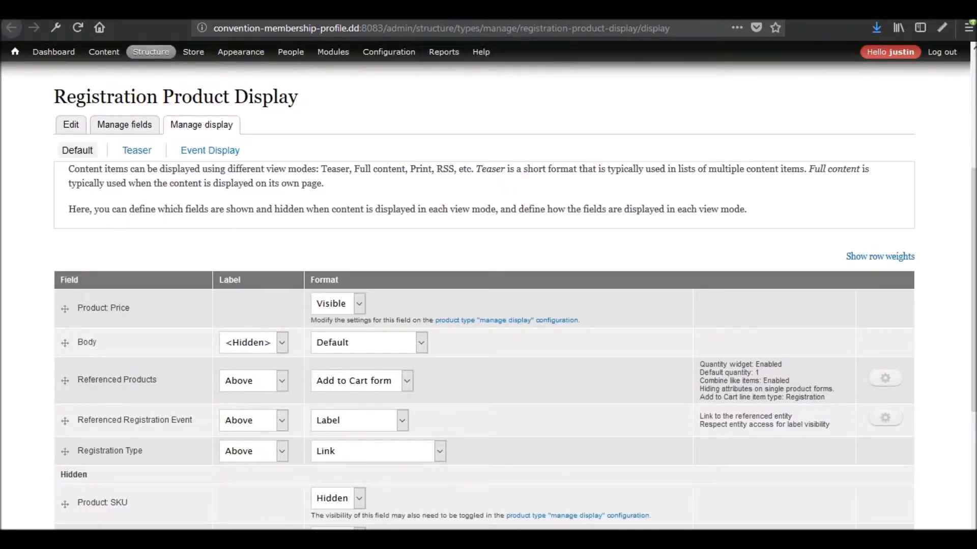
click(356, 7)
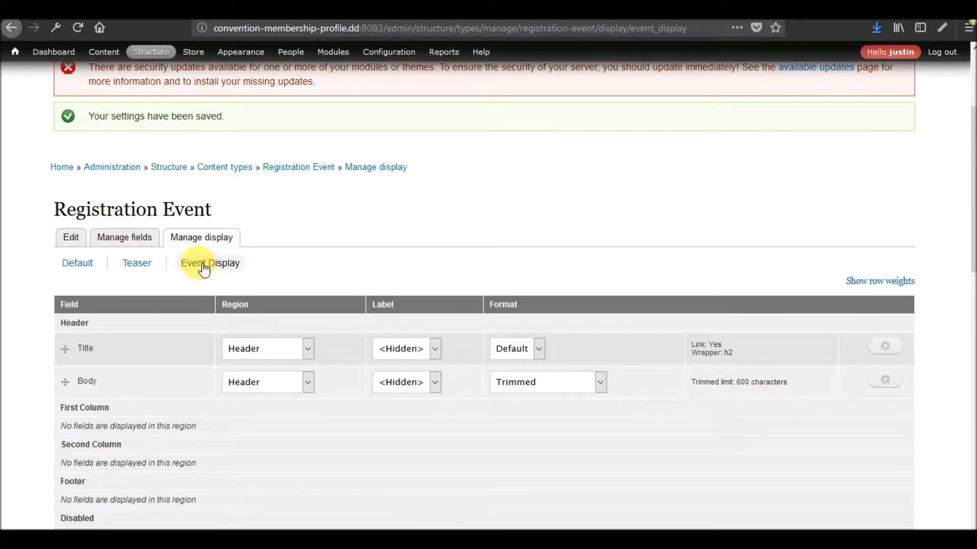
- Examine the custom wrappers, custom fields, and field list of Registration Event for the view mode options
scroll(200, 267, down, 15)
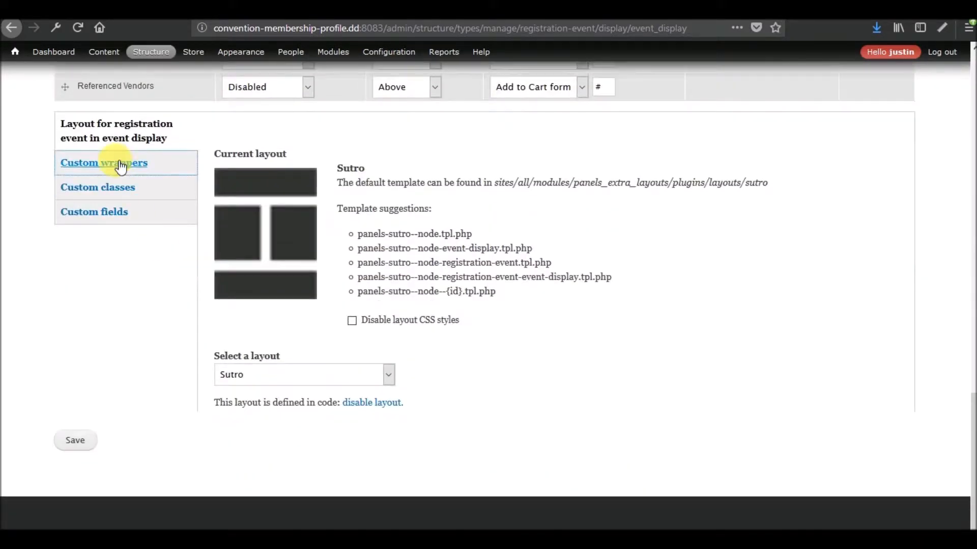
click(119, 165)
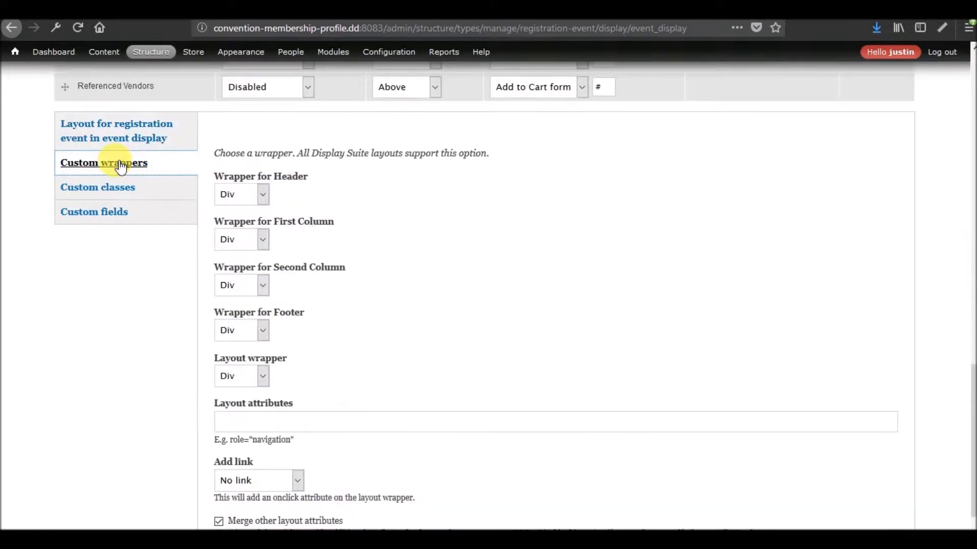
click(93, 213)
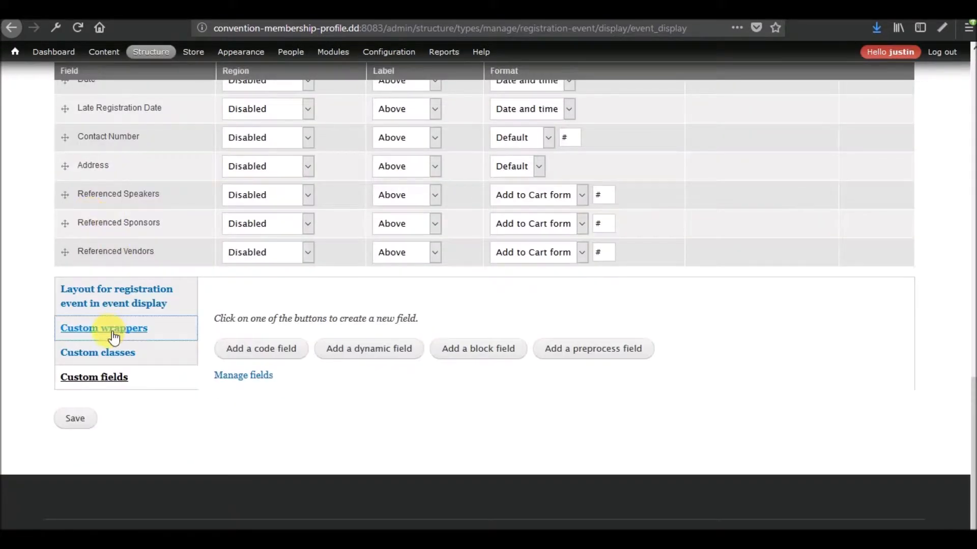
scroll(66, 351, up, 15)
scroll(286, 256, up, 5)
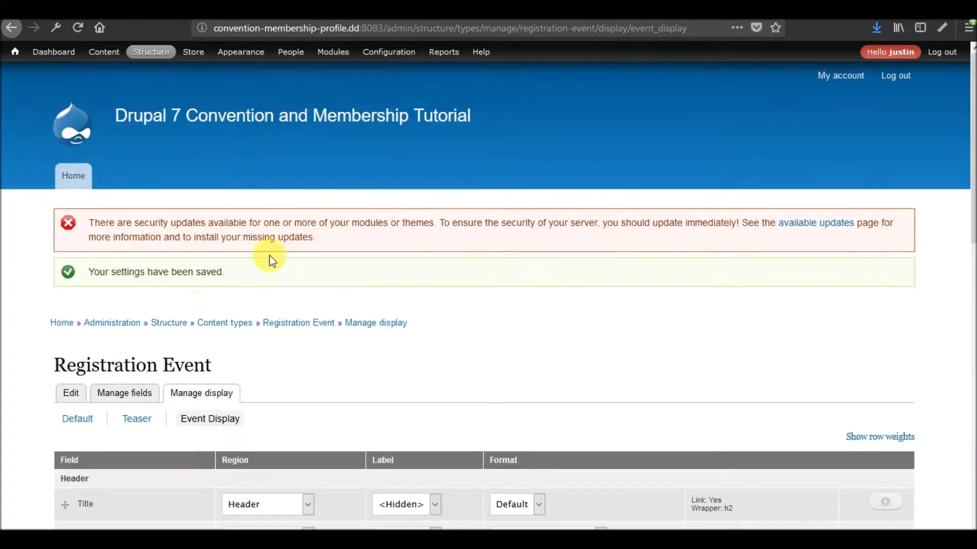
click(134, 401)
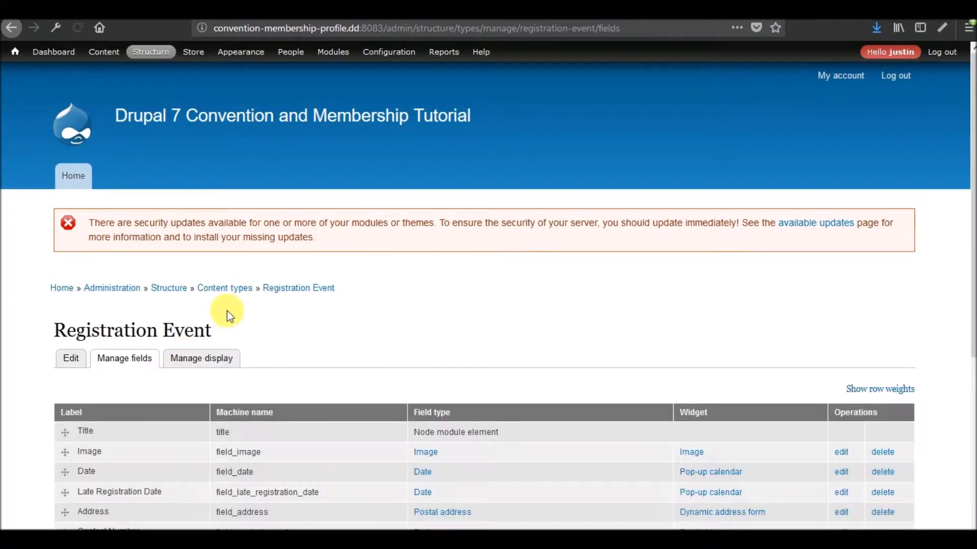
scroll(227, 312, down, 10)
scroll(188, 346, up, 10)
- Turn off the custom display settings for the Event Display view mode of Registration Event and save
click(195, 359)
scroll(85, 334, down, 10)
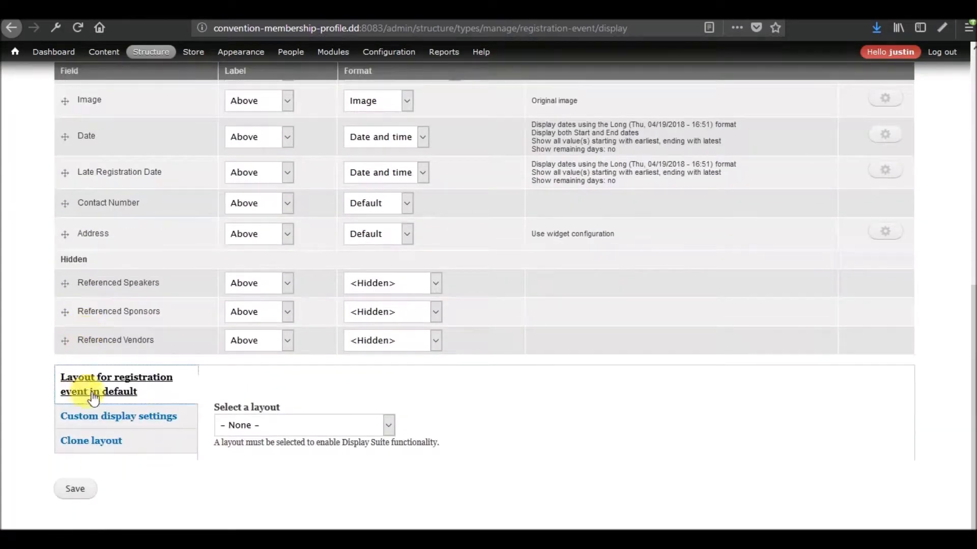
click(86, 416)
scroll(249, 390, down, 3)
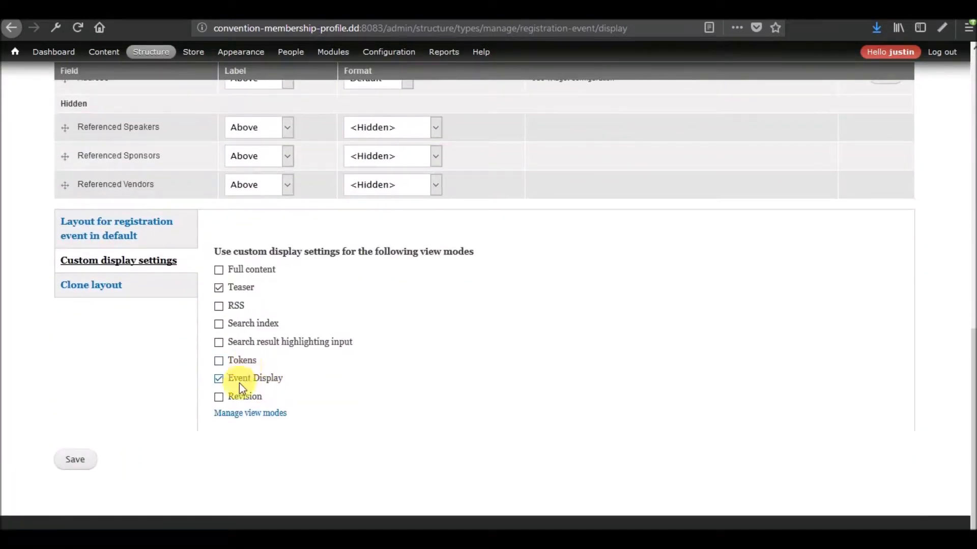
click(73, 461)
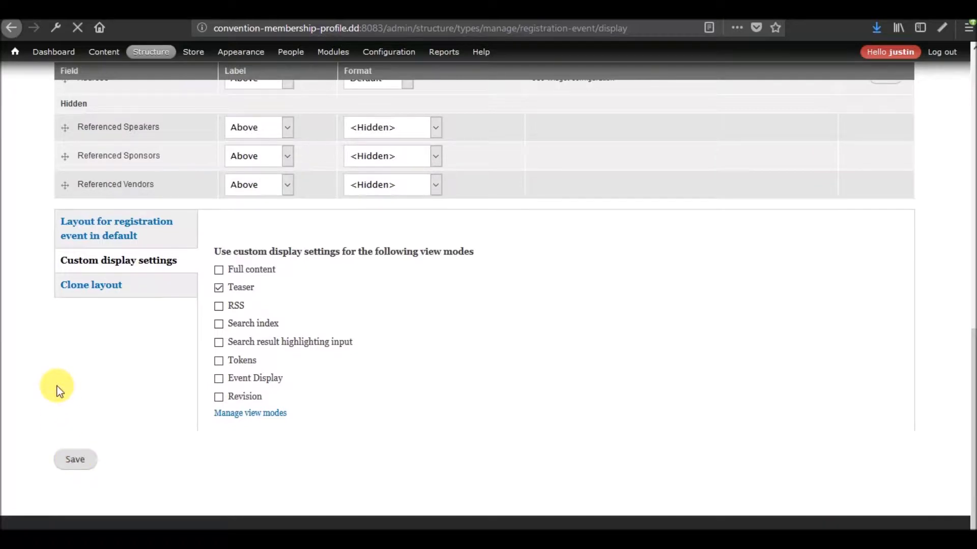
- Check the available view modes of Registration Event and return to the display settings of Registration Product Display
scroll(62, 393, down, 5)
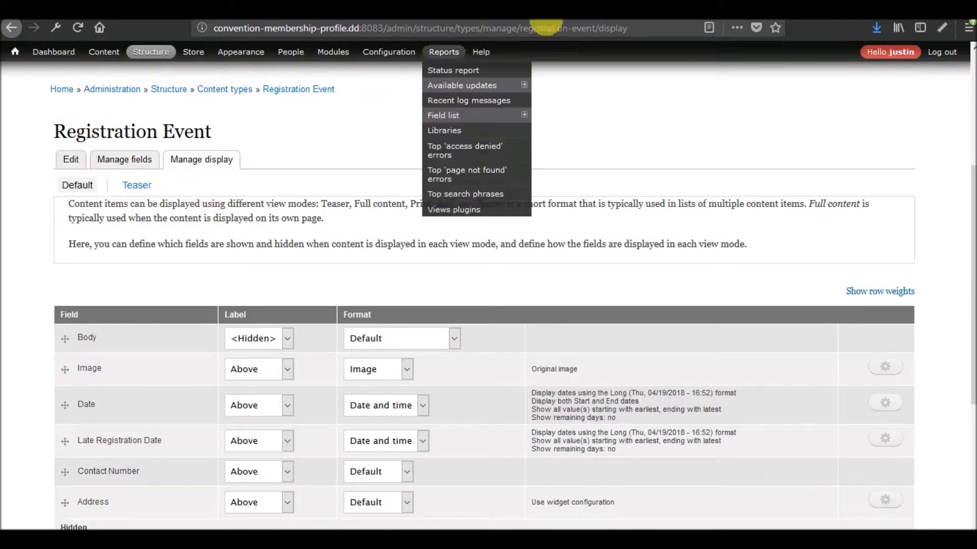
click(450, 6)
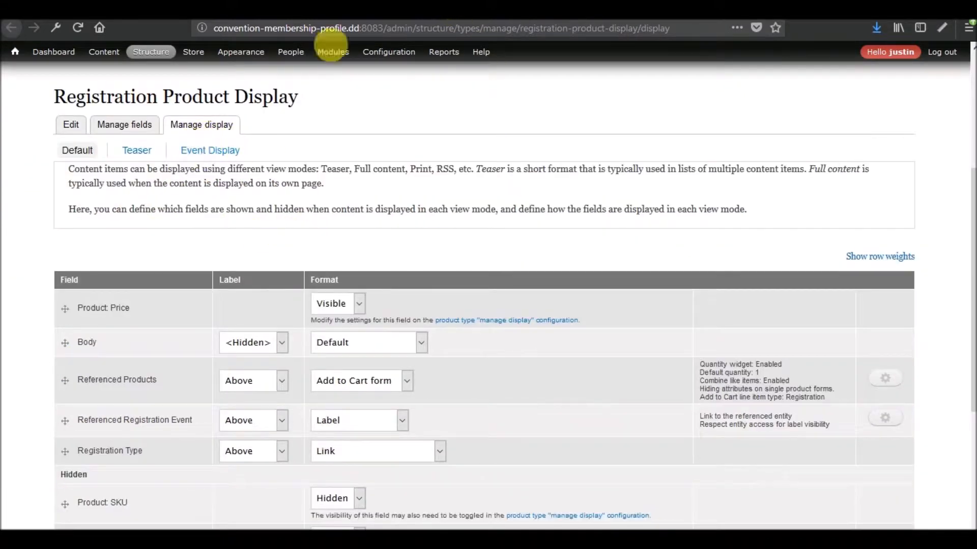
click(345, 10)
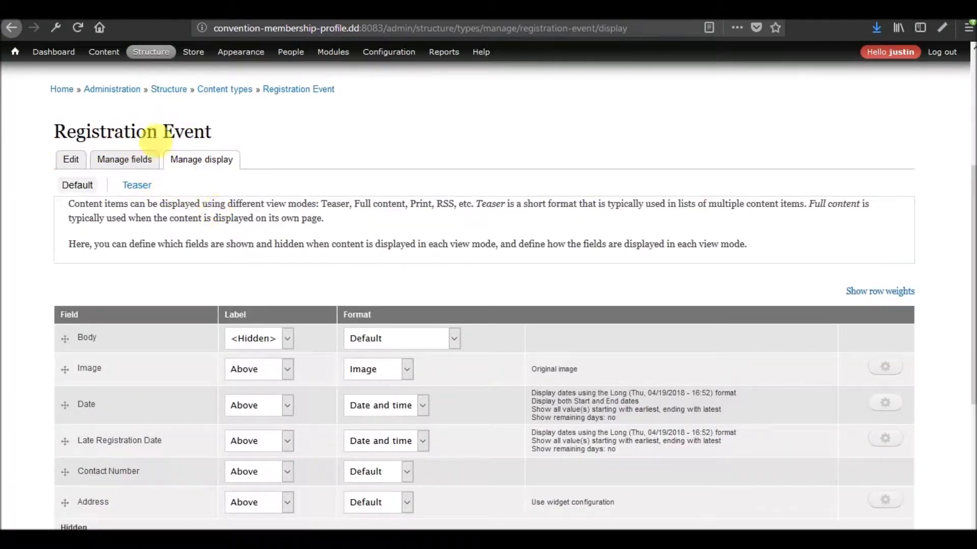
click(368, 8)
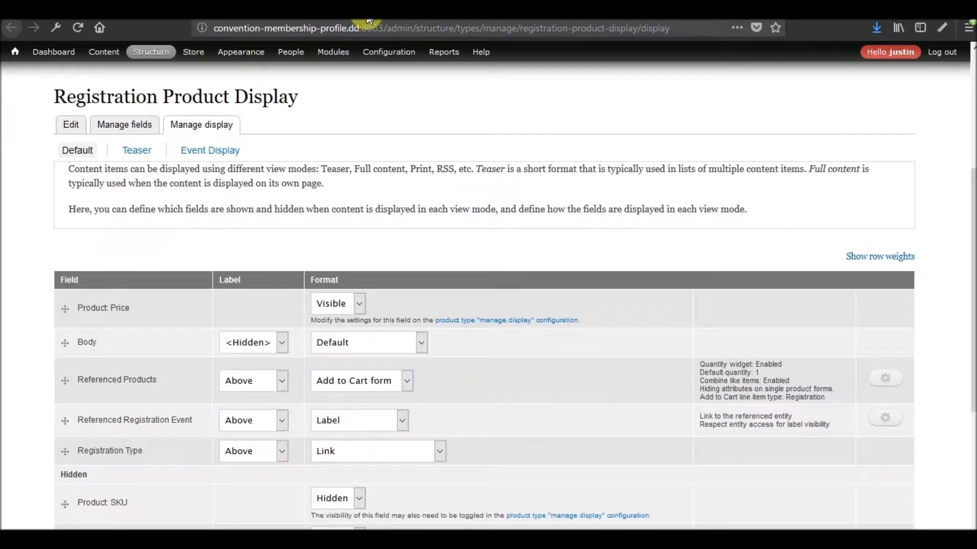
- Change the Event Display layout of Registration Product Display to Boxton and save, leaving the old regions mapped to None
click(200, 147)
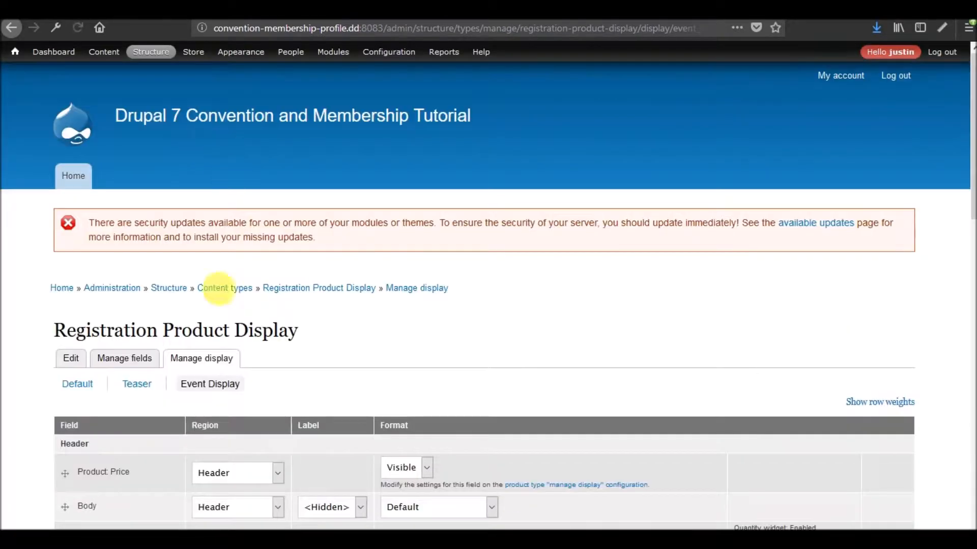
scroll(221, 307, down, 4)
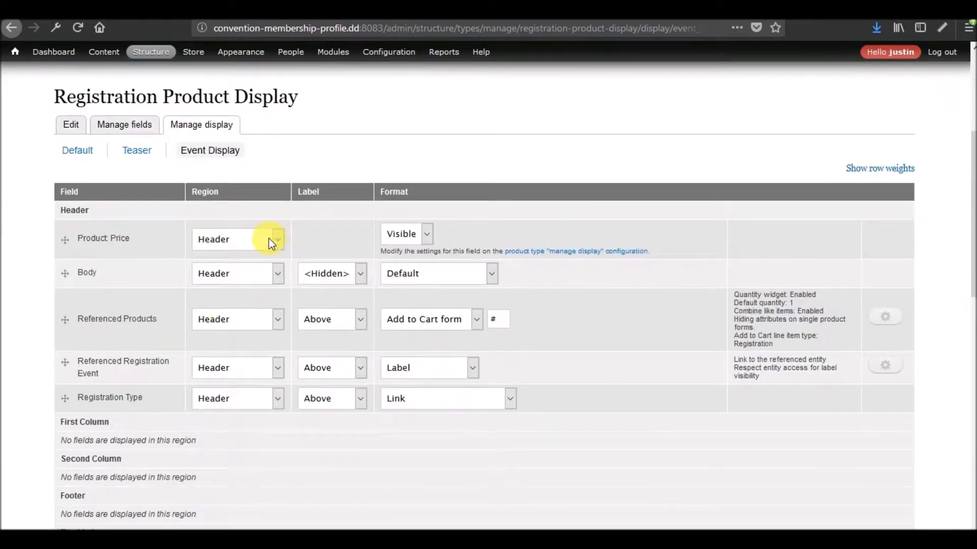
scroll(262, 277, down, 9)
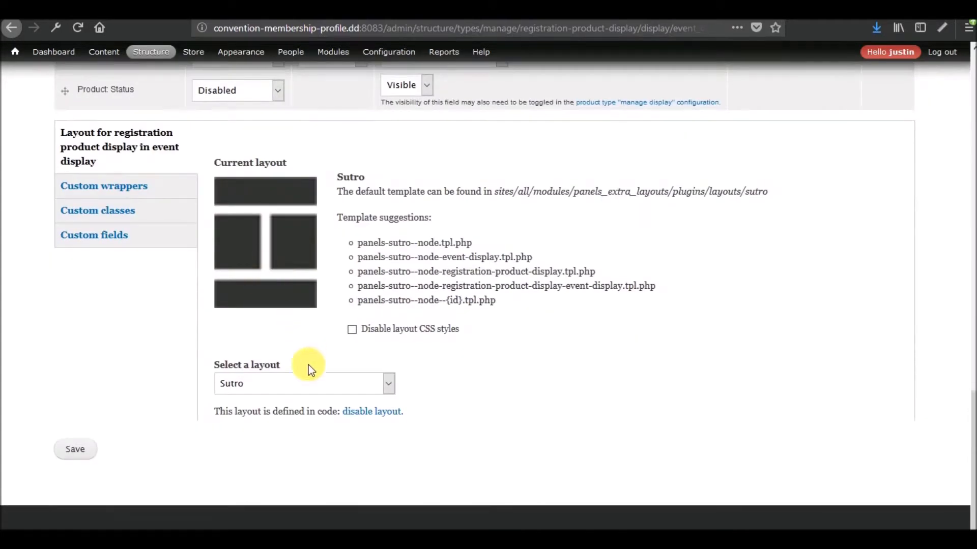
click(307, 387)
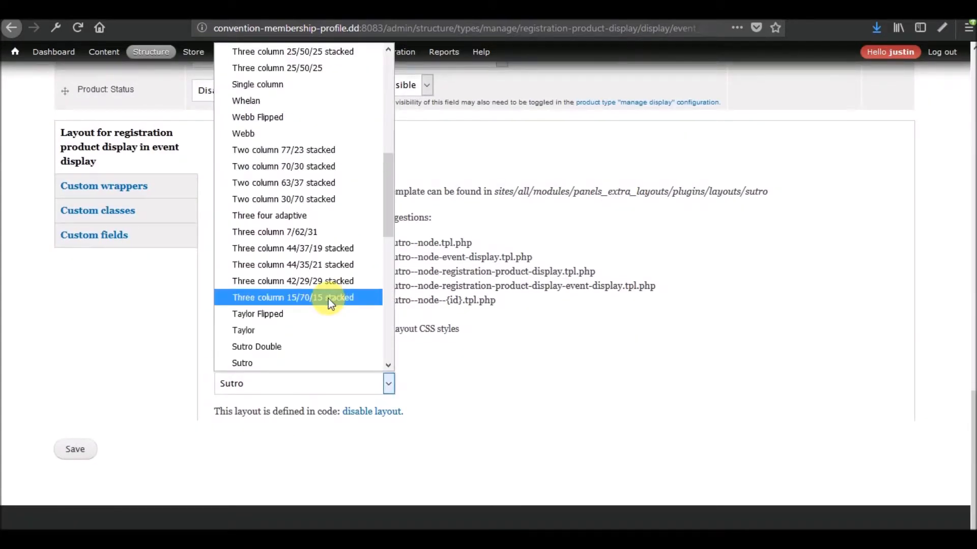
text(bo)
click(291, 360)
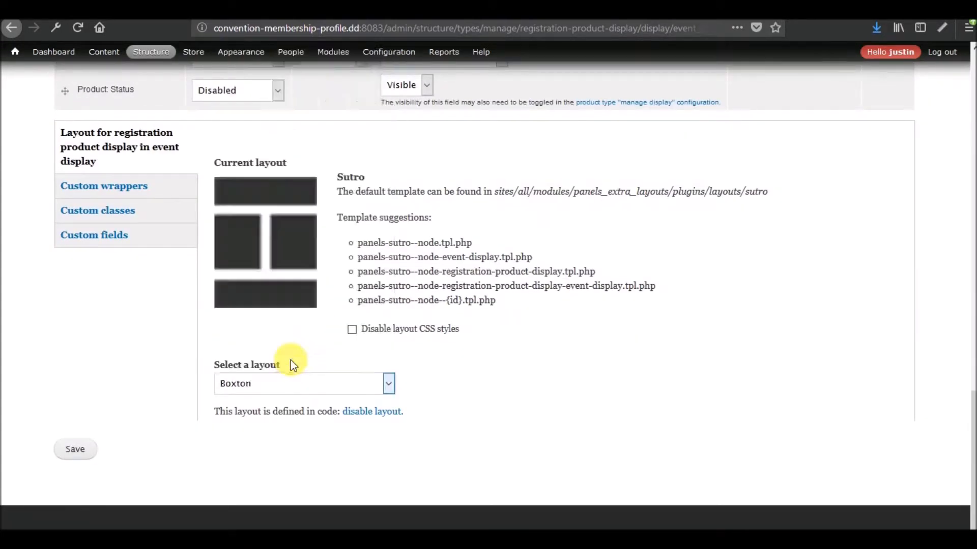
click(61, 431)
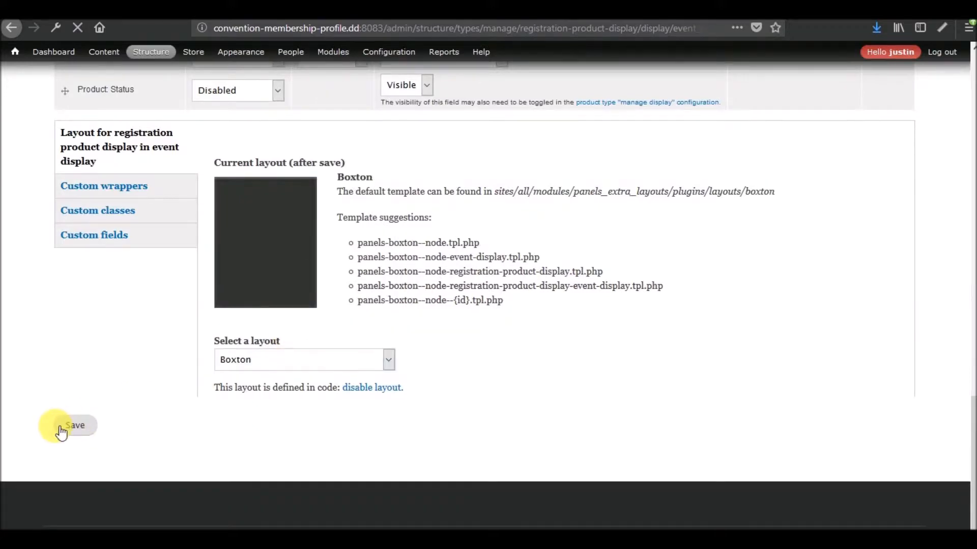
scroll(66, 408, down, 5)
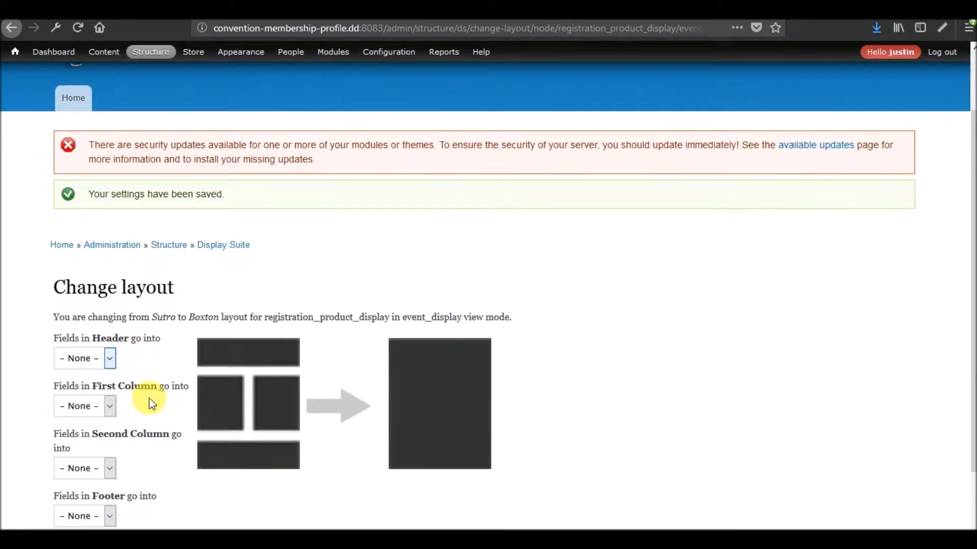
click(88, 418)
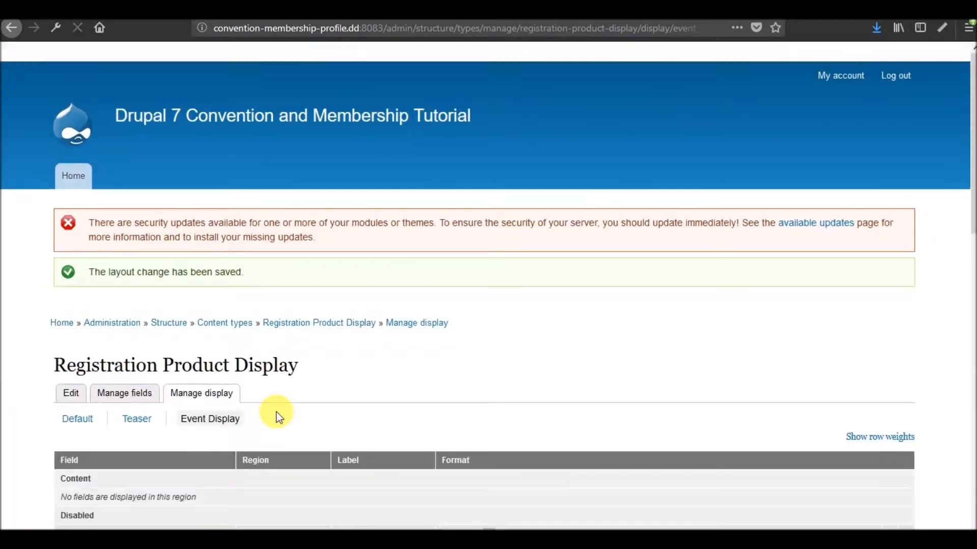
- Place the Title and Body fields in the Content region of Registration Product Display's Event Display
scroll(279, 413, down, 5)
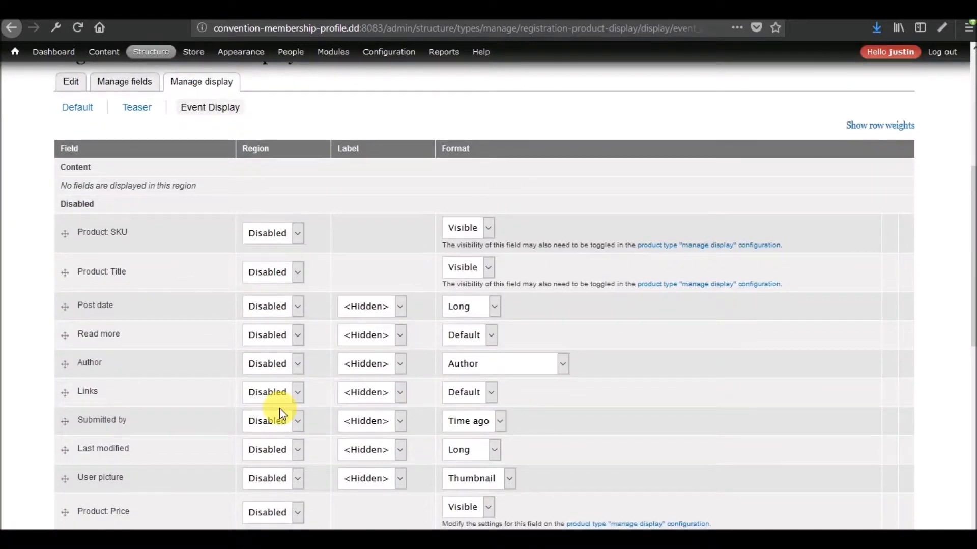
scroll(281, 415, down, 5)
click(298, 341)
click(279, 370)
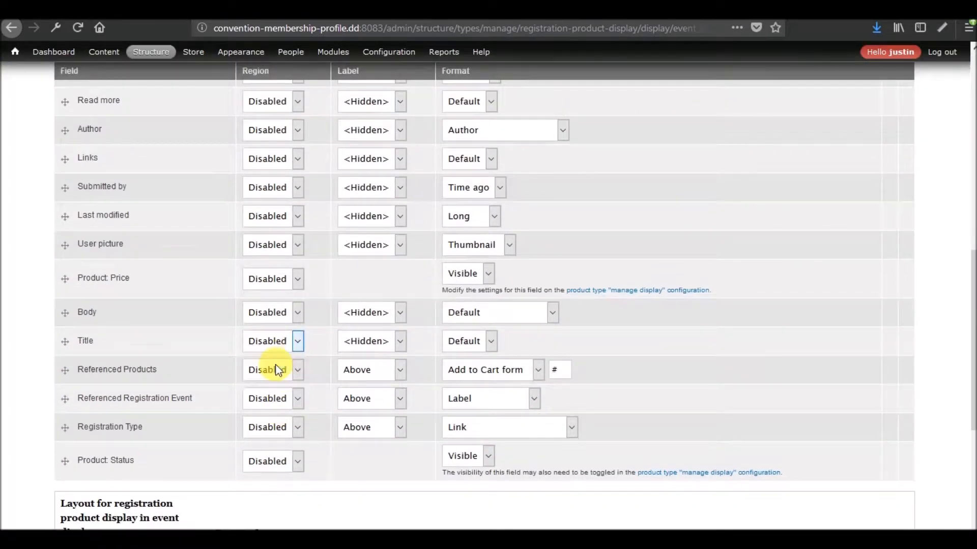
scroll(221, 363, up, 3)
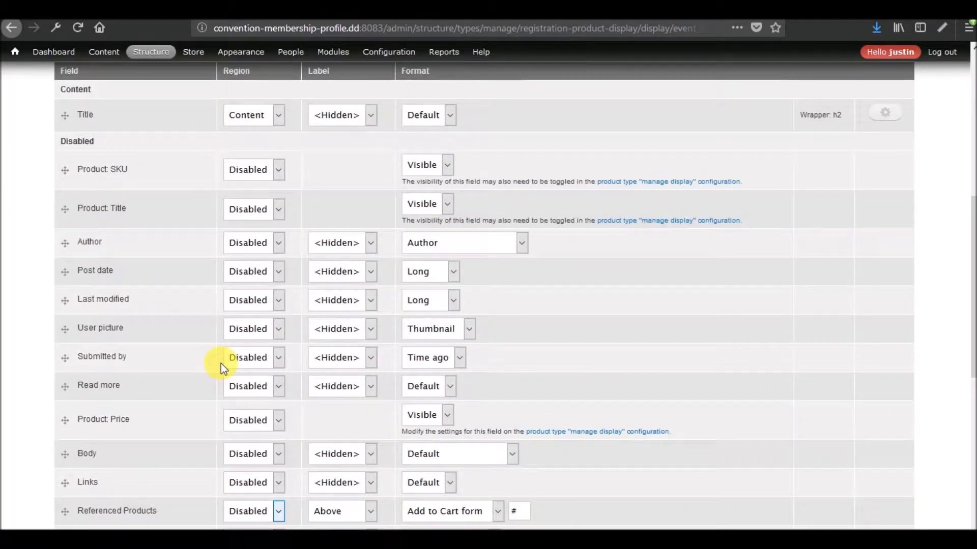
scroll(220, 363, down, 5)
click(280, 142)
click(263, 157)
scroll(209, 215, up, 6)
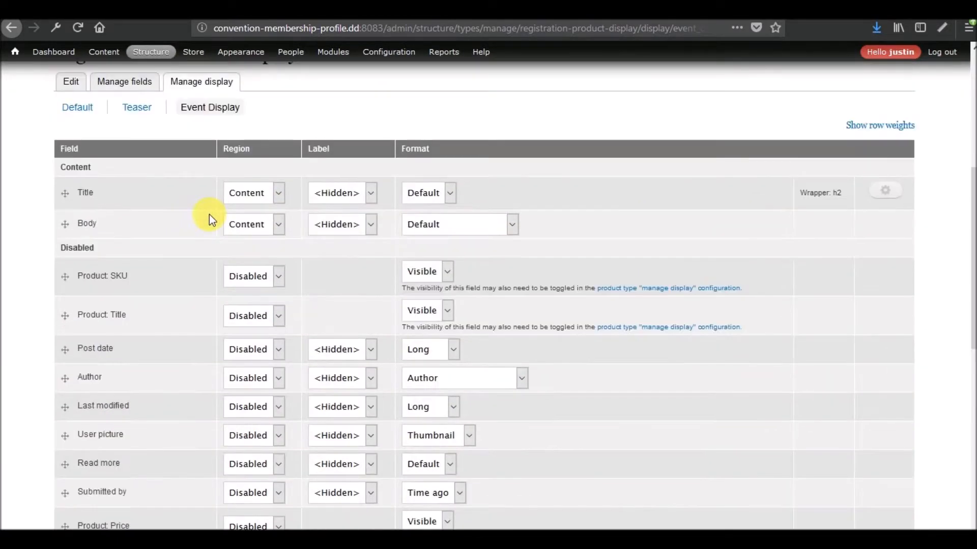
- Set the Title field's Link option to yes, keeping the h2 wrapper, and update its format settings
click(891, 192)
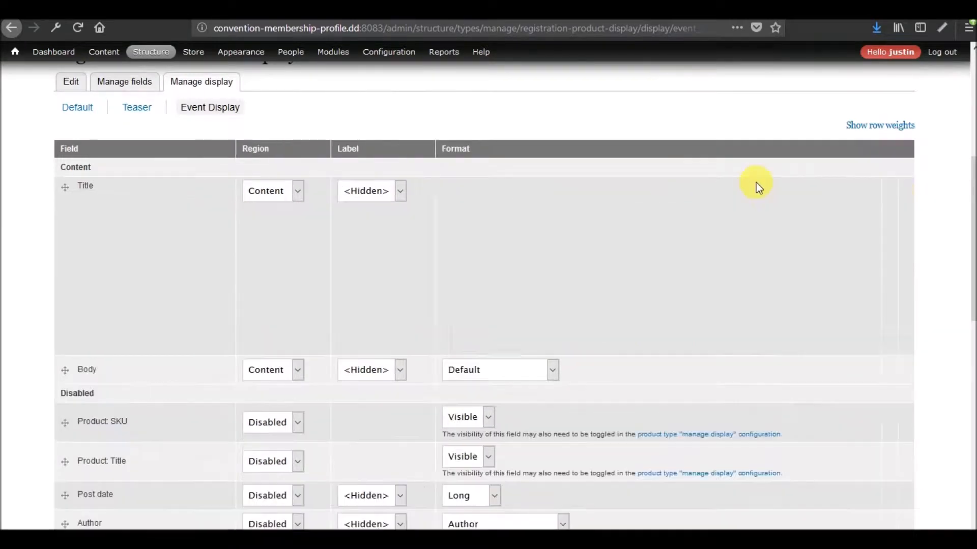
click(473, 202)
click(460, 236)
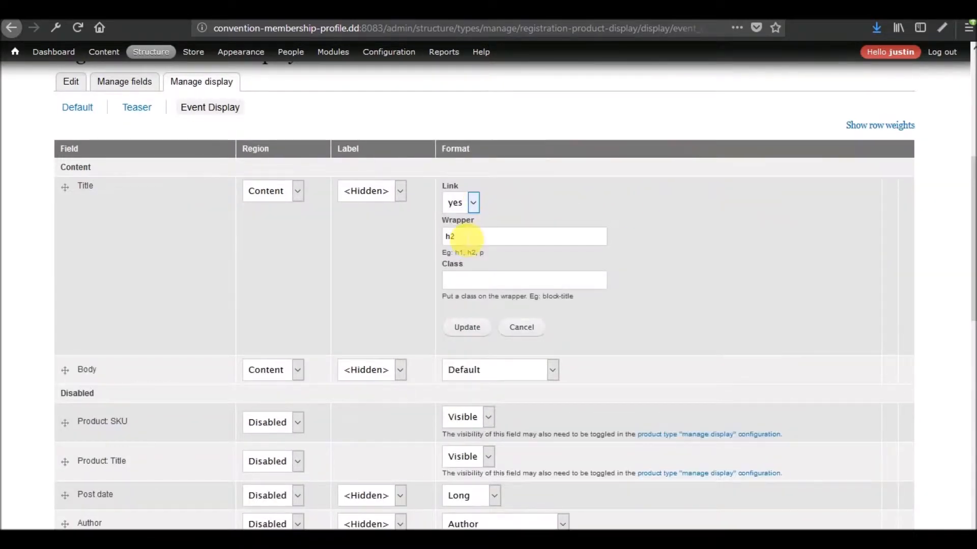
click(466, 327)
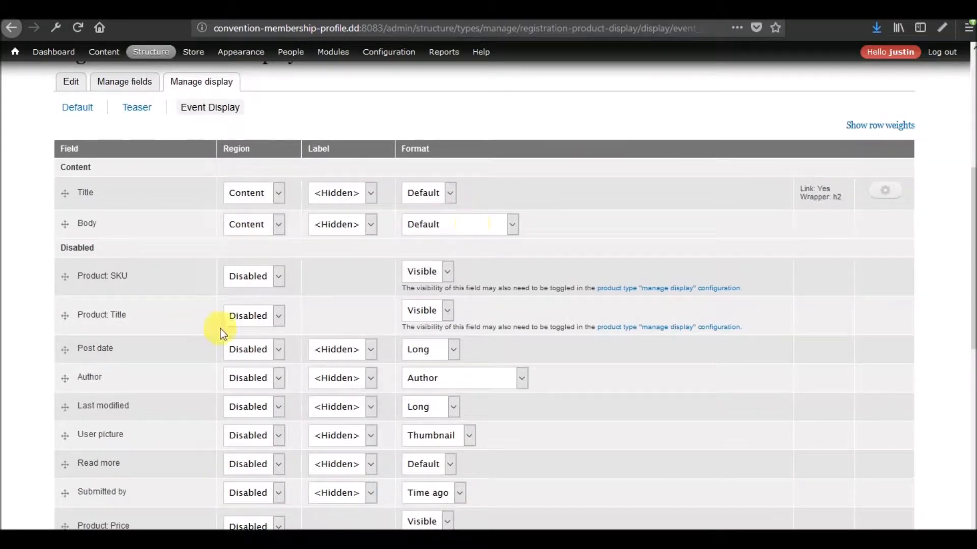
- Add the Read more field to the Content region and move it below Body
scroll(220, 328, down, 3)
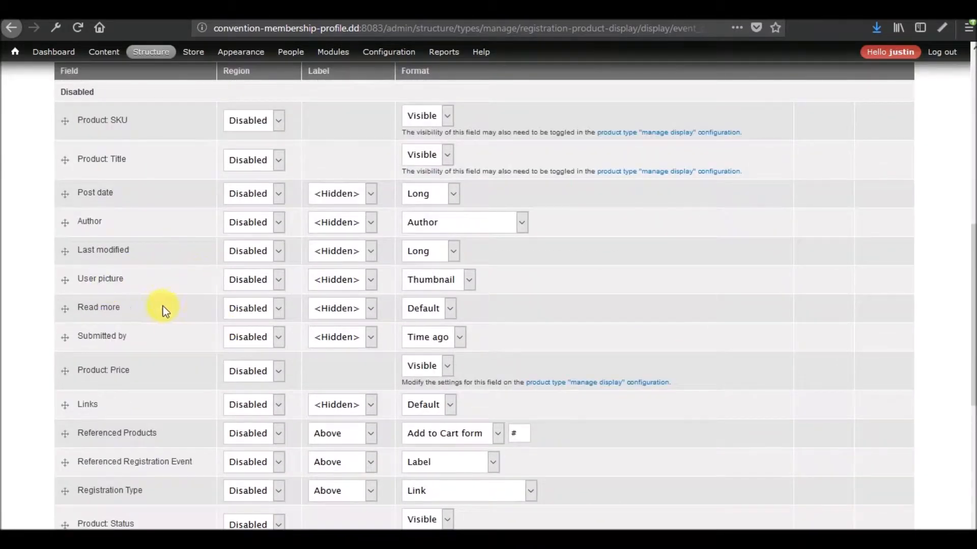
click(258, 309)
click(256, 326)
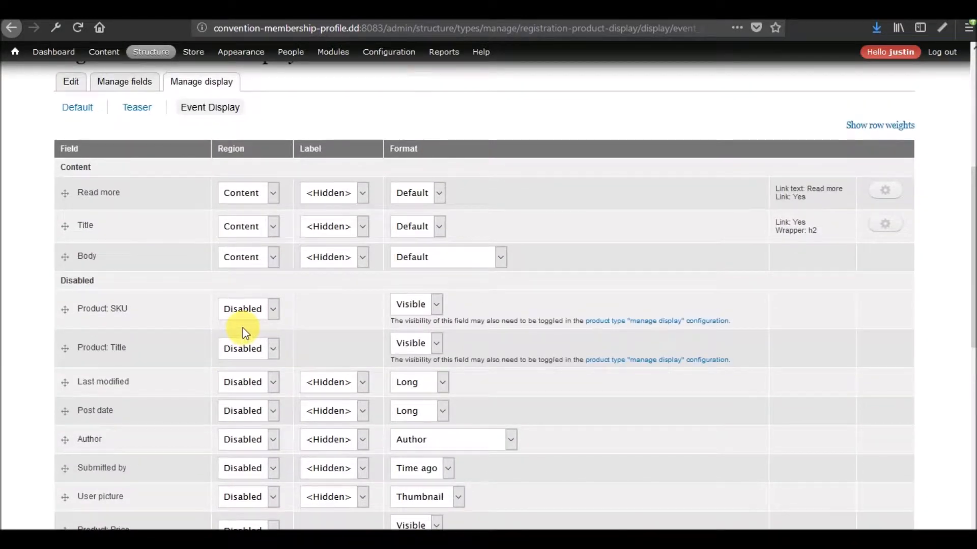
drag(61, 194, 65, 253)
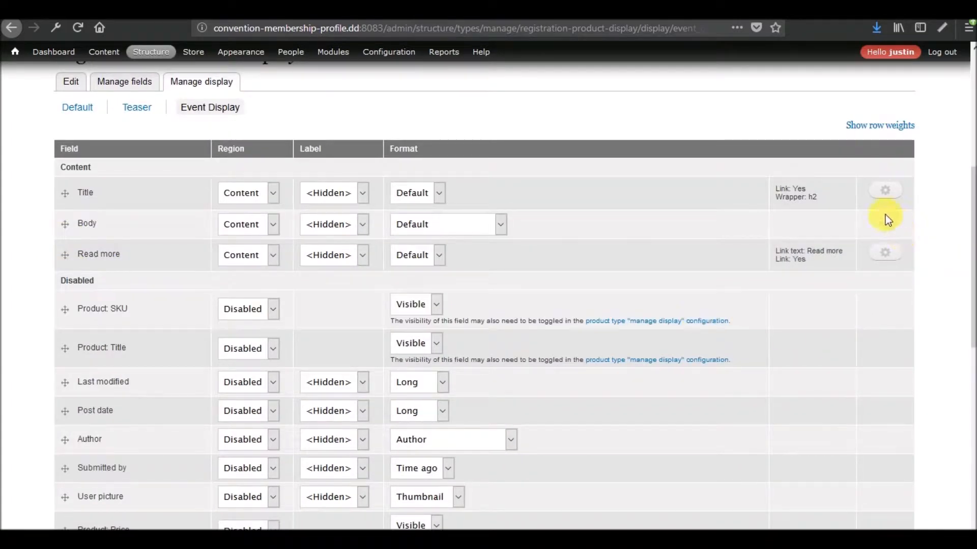
- Set the Body field's format to Trimmed and save the Registration Product Display settings
click(447, 227)
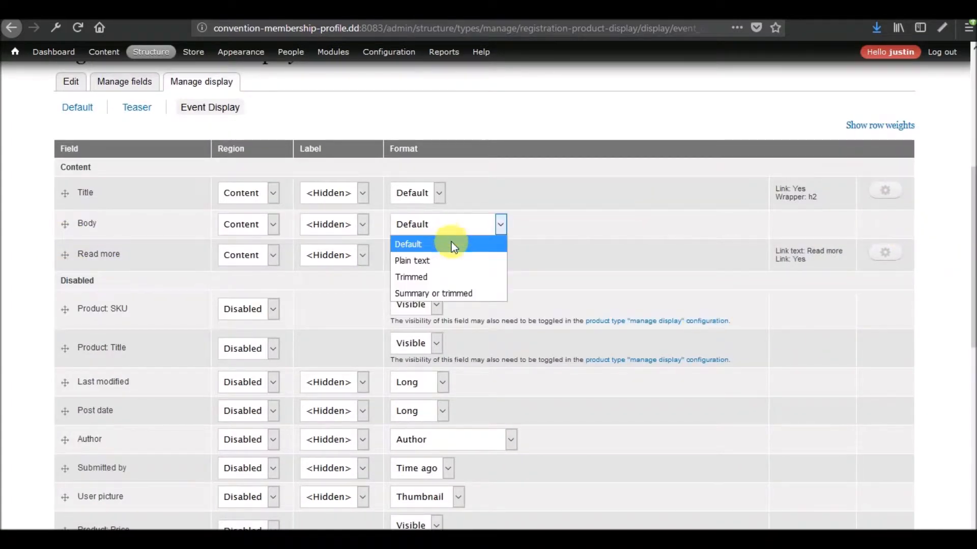
click(448, 276)
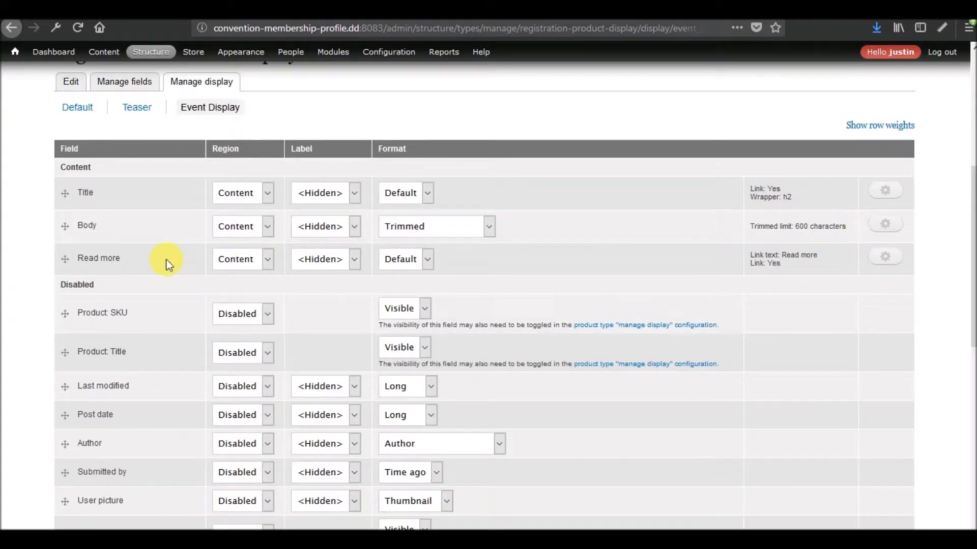
scroll(65, 266, down, 5)
click(72, 425)
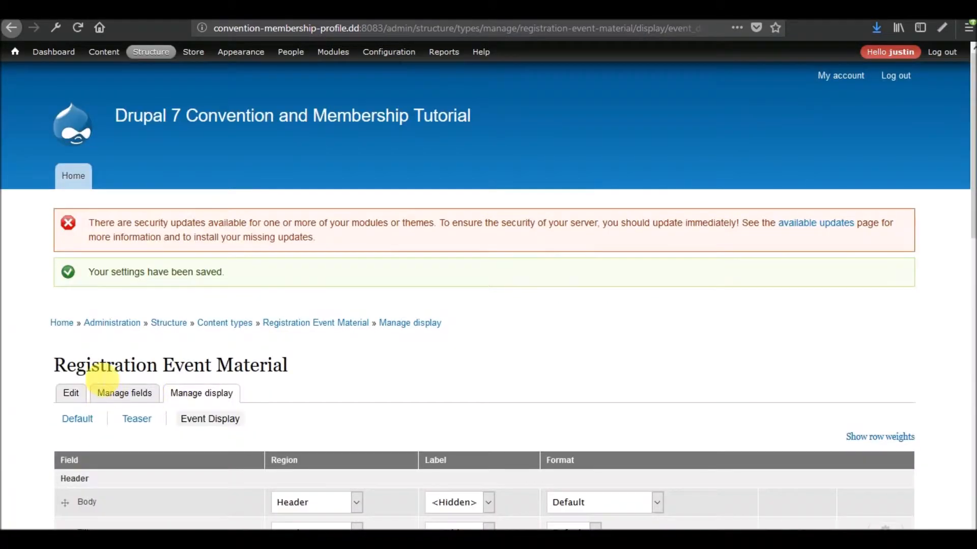
- Select the Boxton layout for the Event Display view mode of Shirt Product Display
scroll(389, 322, down, 3)
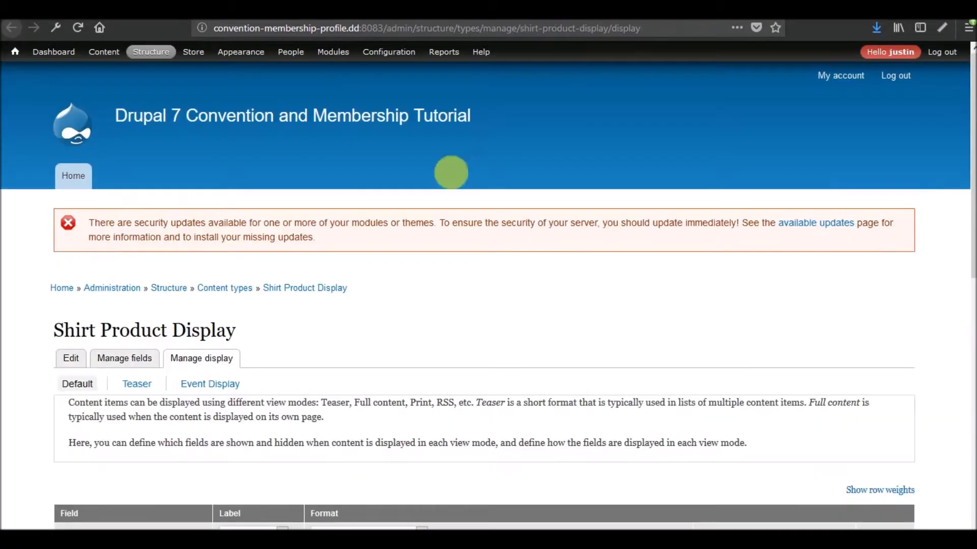
scroll(305, 266, down, 3)
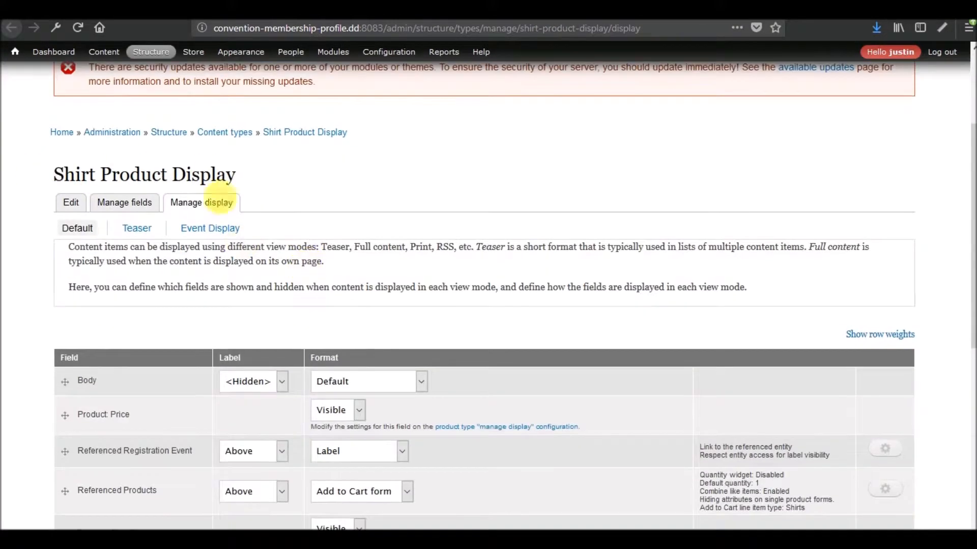
click(209, 232)
scroll(484, 219, down, 8)
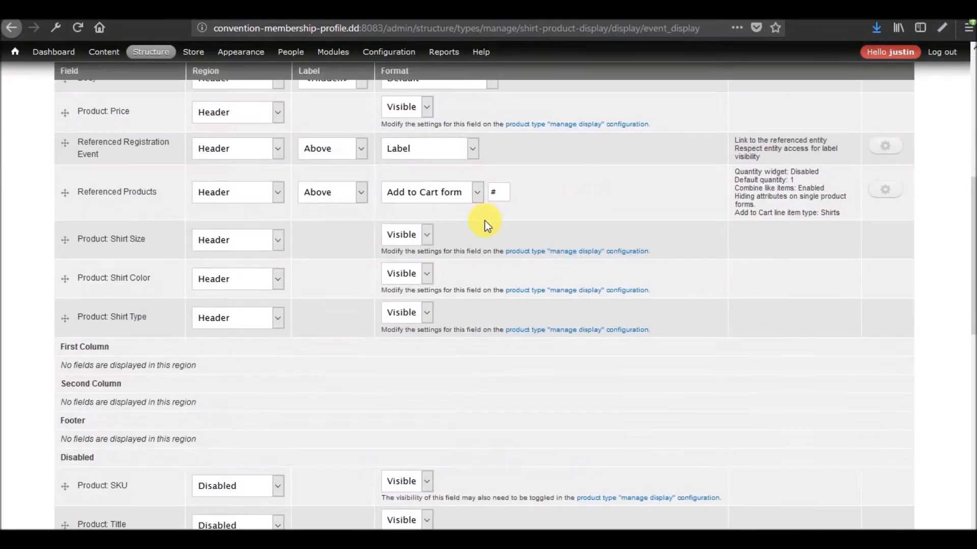
scroll(485, 224, down, 10)
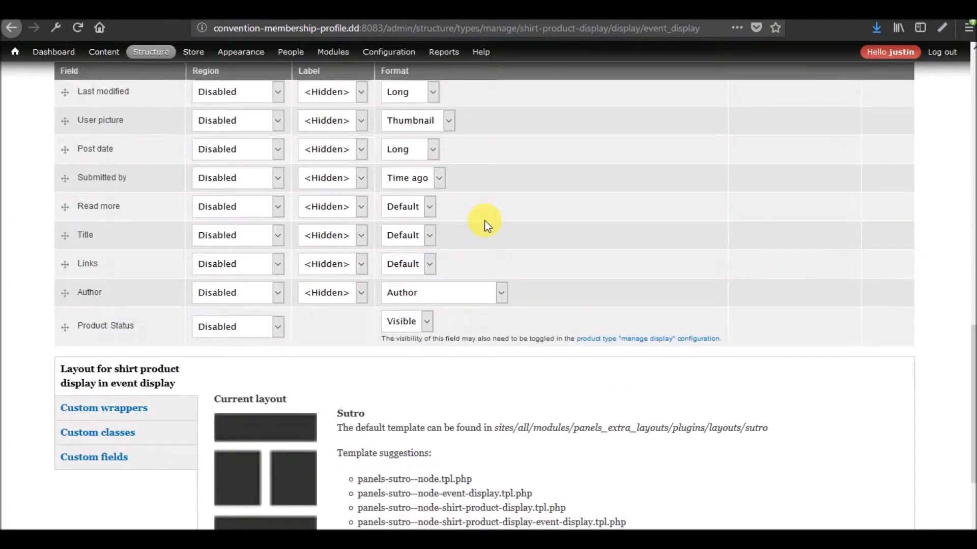
click(325, 354)
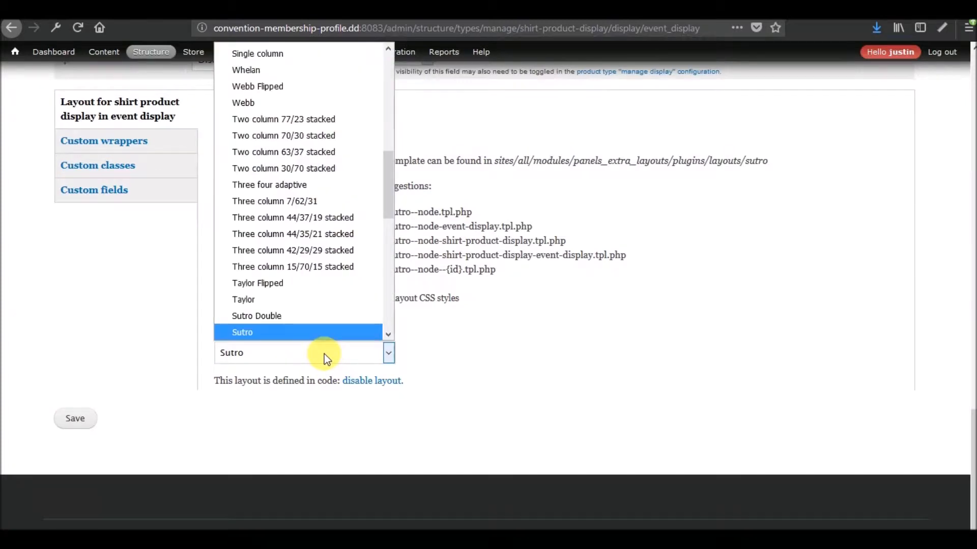
key(Home)
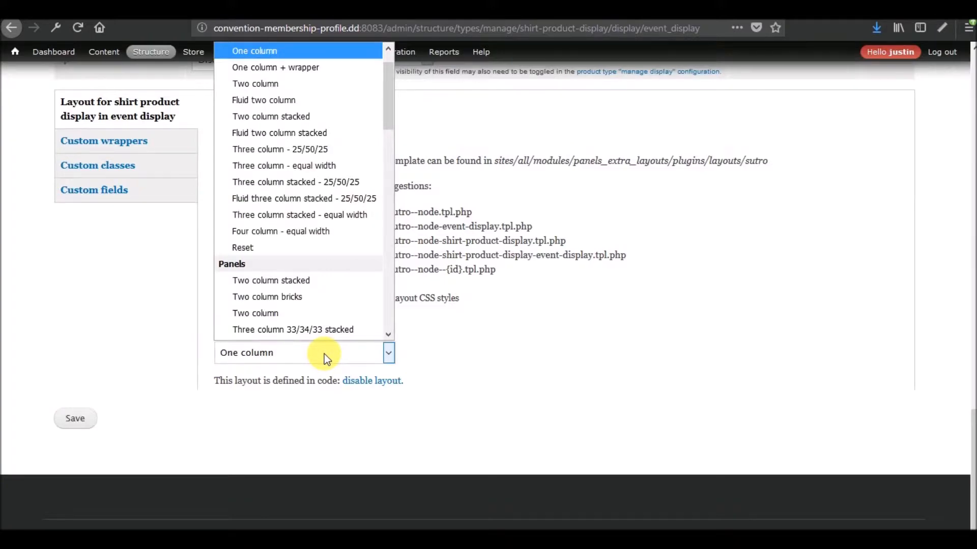
key(End)
key(Return)
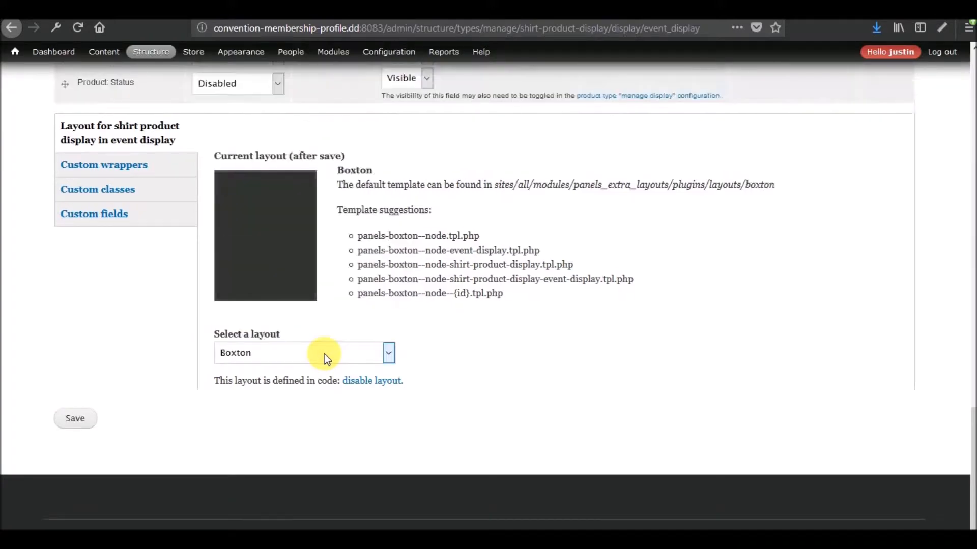
- Save the Shirt Product Display layout change with the Header, First Column, Second Column and Footer fields mapped to None
scroll(171, 352, up, 4)
scroll(171, 352, down, 4)
click(76, 417)
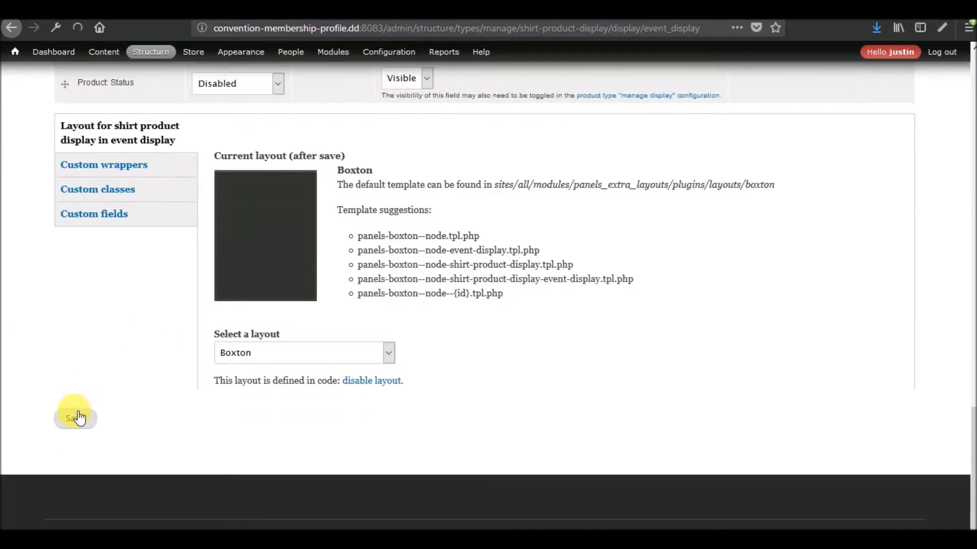
scroll(160, 298, down, 4)
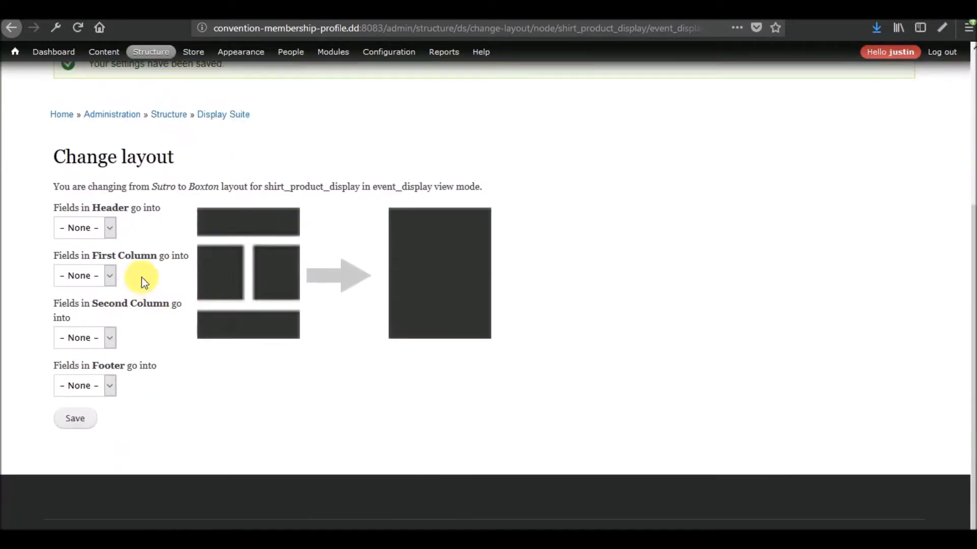
click(76, 418)
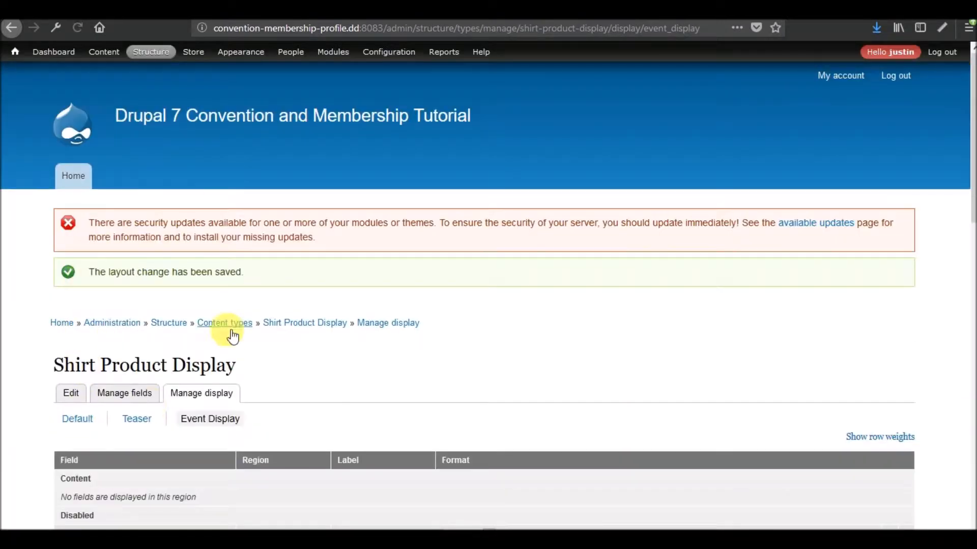
- Place the Title, Read more and Body fields in the Content region of Shirt Product Display's Event Display
scroll(96, 328, down, 3)
scroll(341, 337, down, 3)
click(292, 340)
click(281, 363)
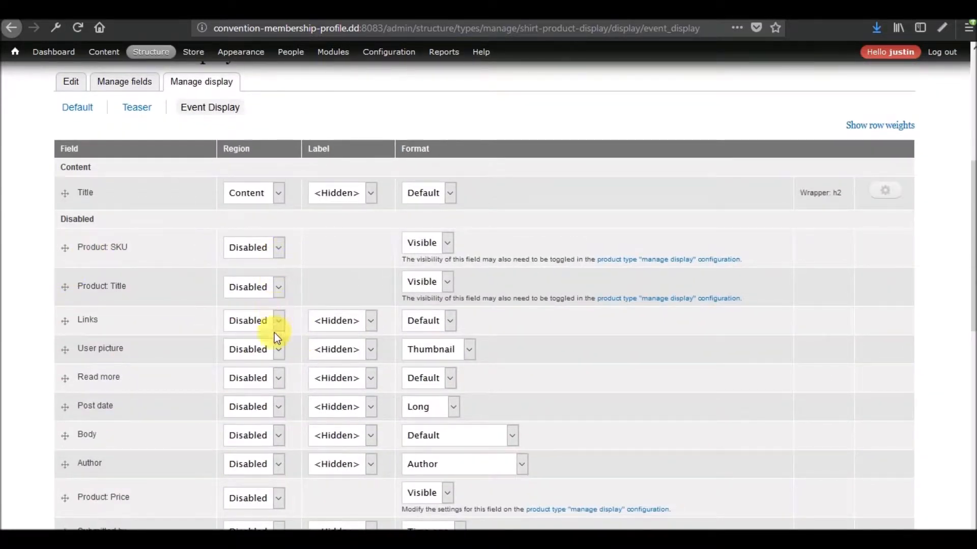
click(277, 381)
click(268, 401)
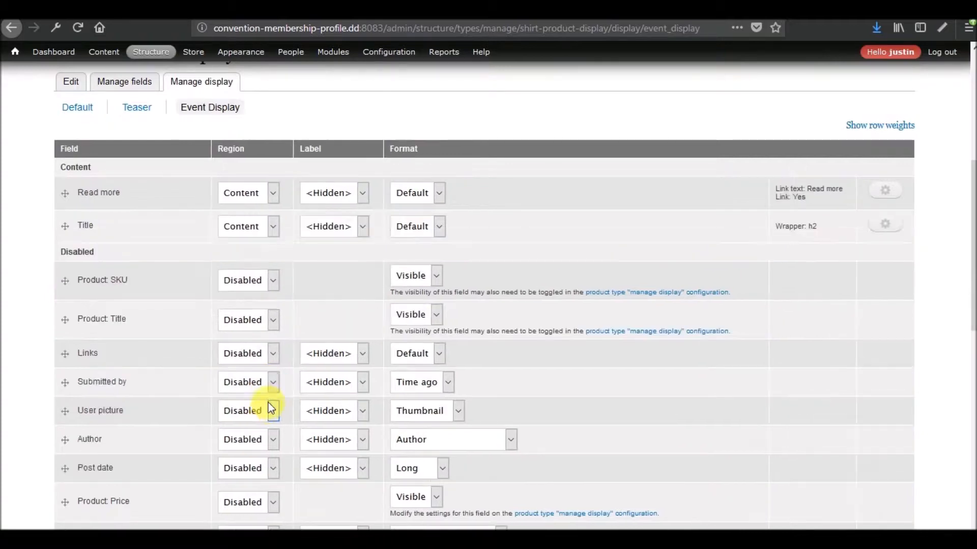
scroll(280, 355, down, 5)
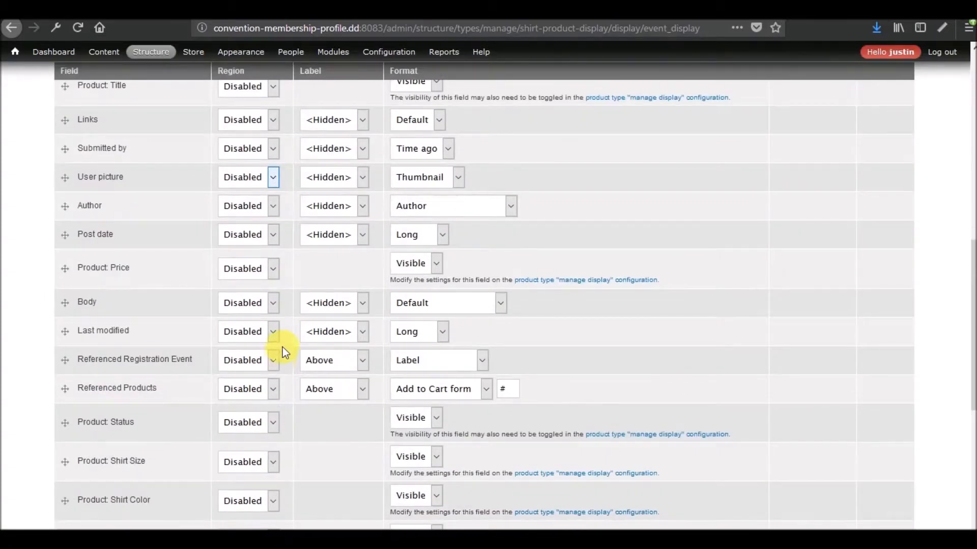
click(273, 311)
click(265, 319)
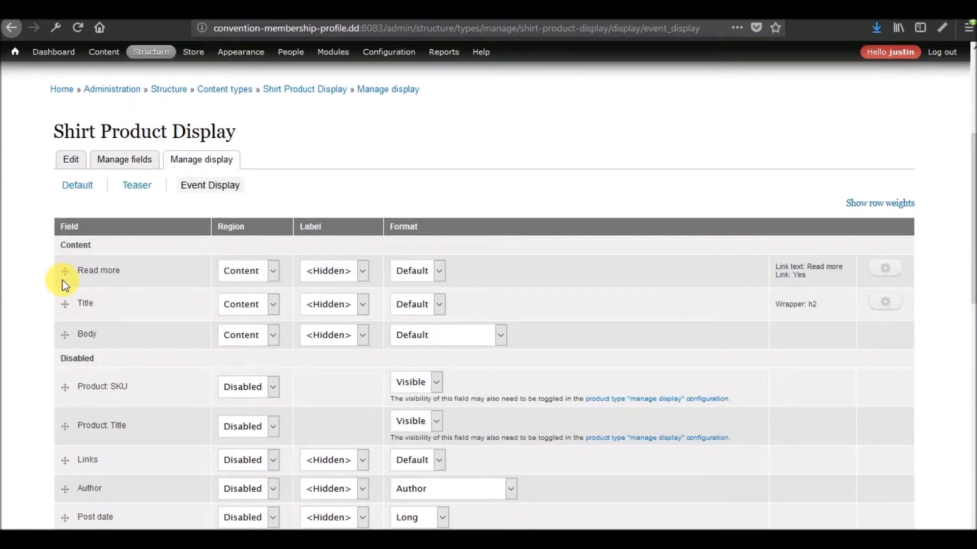
- Move Read more below Body in Shirt Product Display's Event Display and enable the link option for the Title field
drag(63, 277, 63, 334)
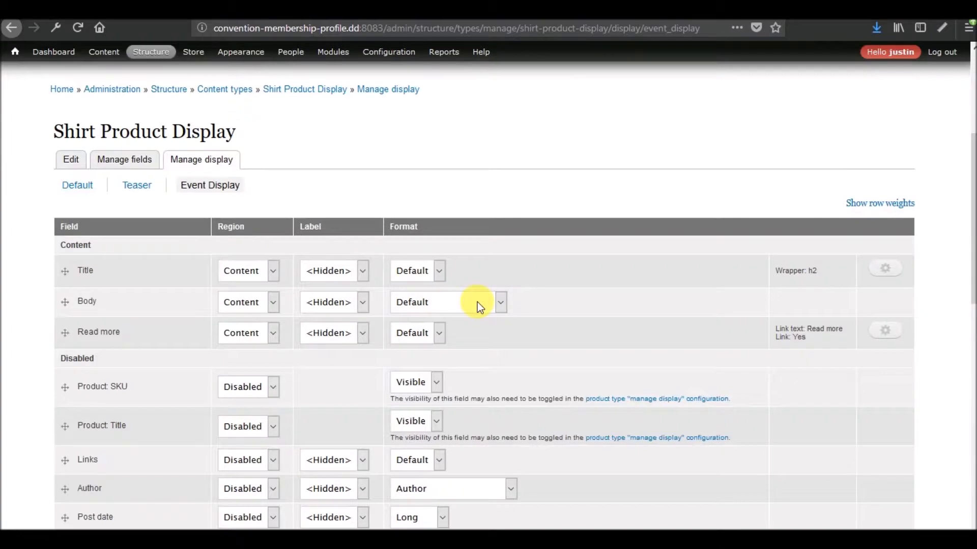
click(885, 268)
click(409, 280)
click(400, 318)
click(412, 415)
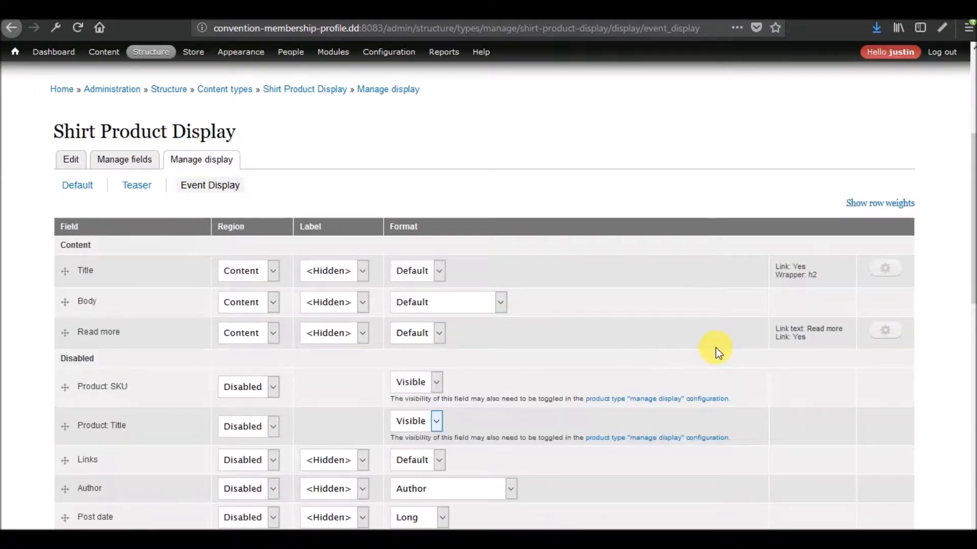
- Set the Body field's format to Trimmed and save the Shirt Product Display settings
click(454, 309)
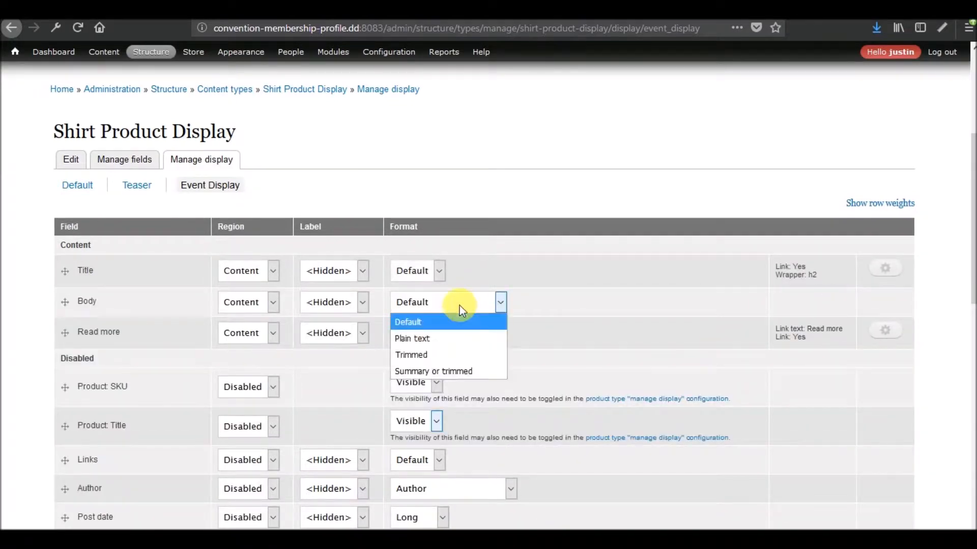
click(452, 335)
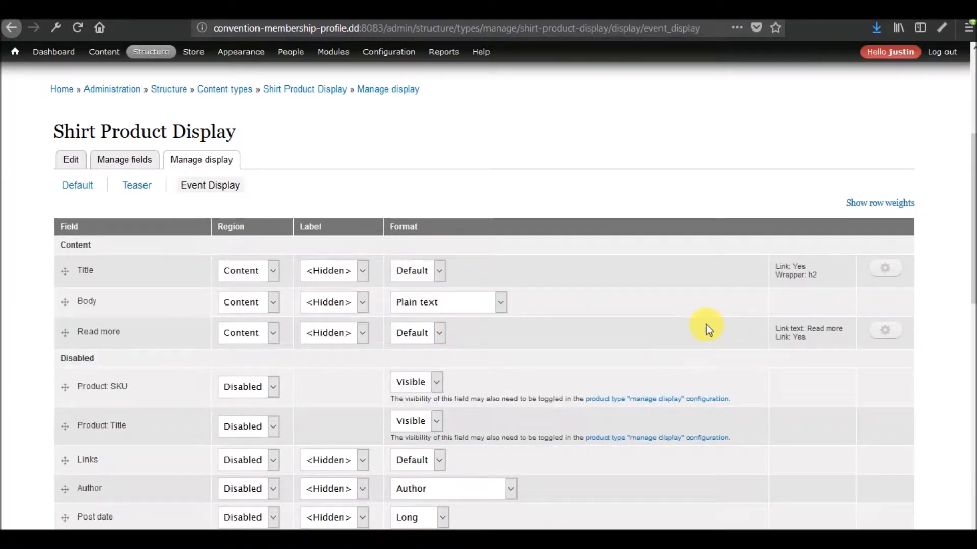
click(457, 309)
click(449, 351)
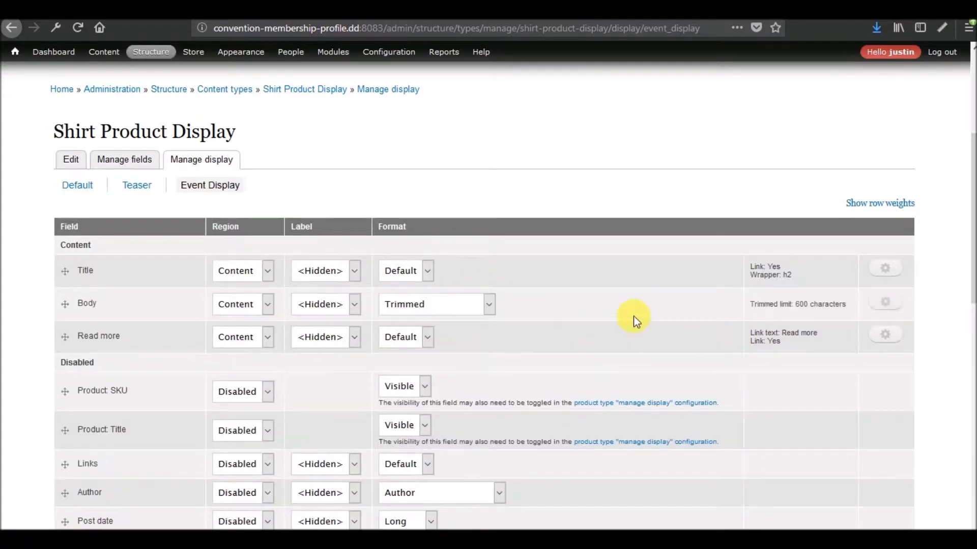
scroll(63, 349, down, 15)
click(81, 423)
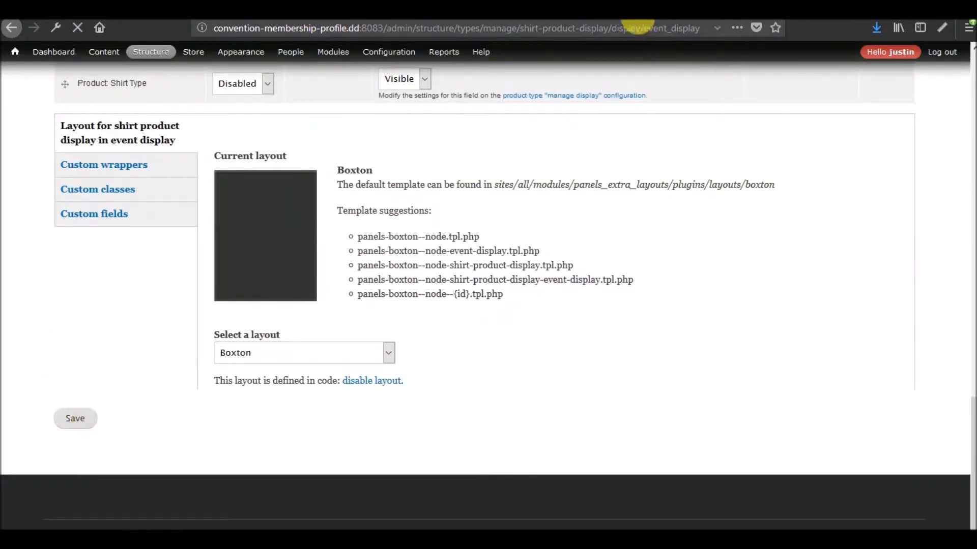
- In Sponsor's Event Display view mode, assign the Image field to First Column and the URL field to Second Column
scroll(345, 345, down, 3)
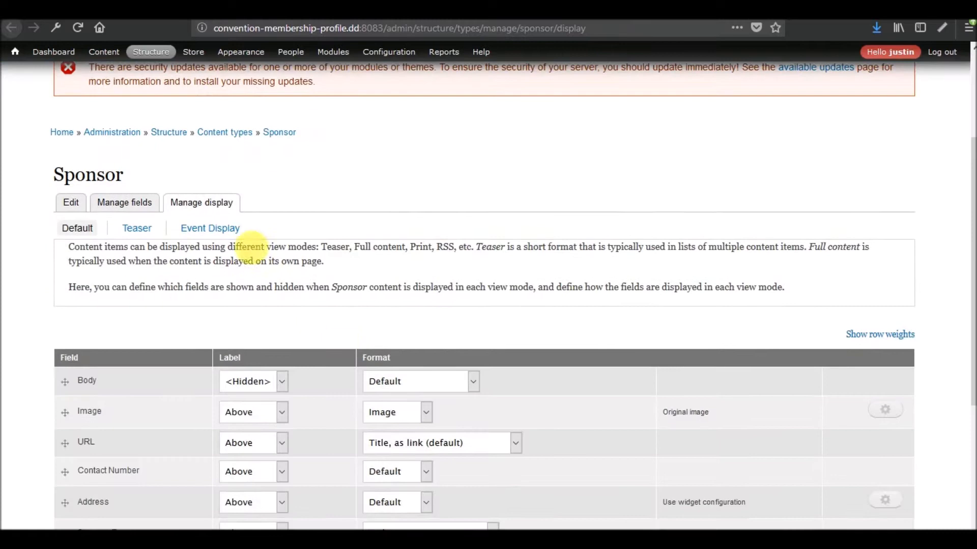
click(192, 230)
scroll(285, 239, down, 5)
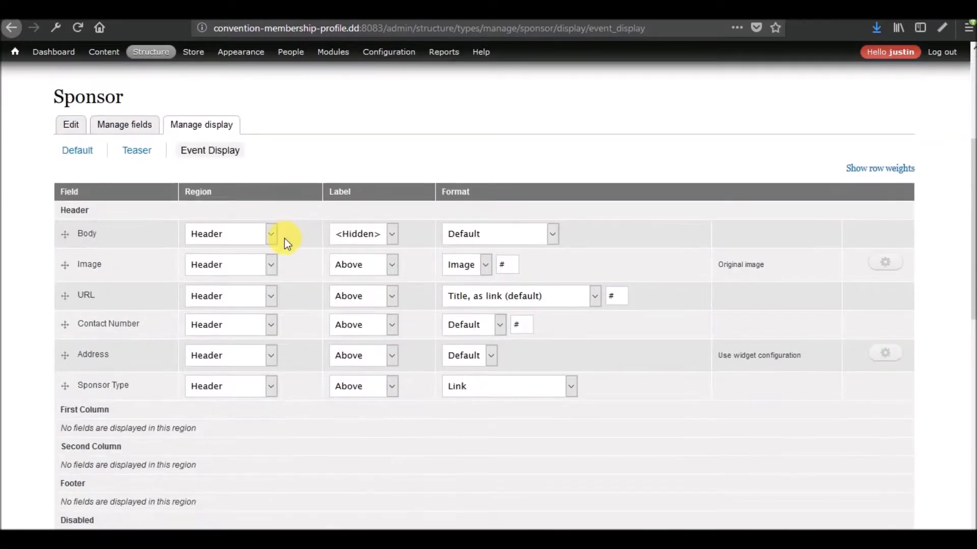
scroll(285, 239, down, 3)
scroll(284, 239, up, 3)
click(274, 265)
click(241, 299)
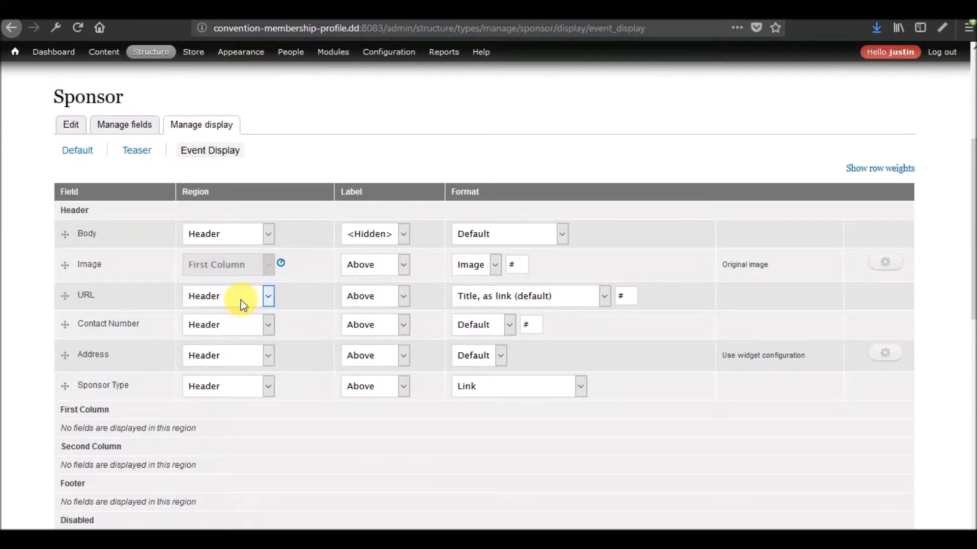
click(273, 261)
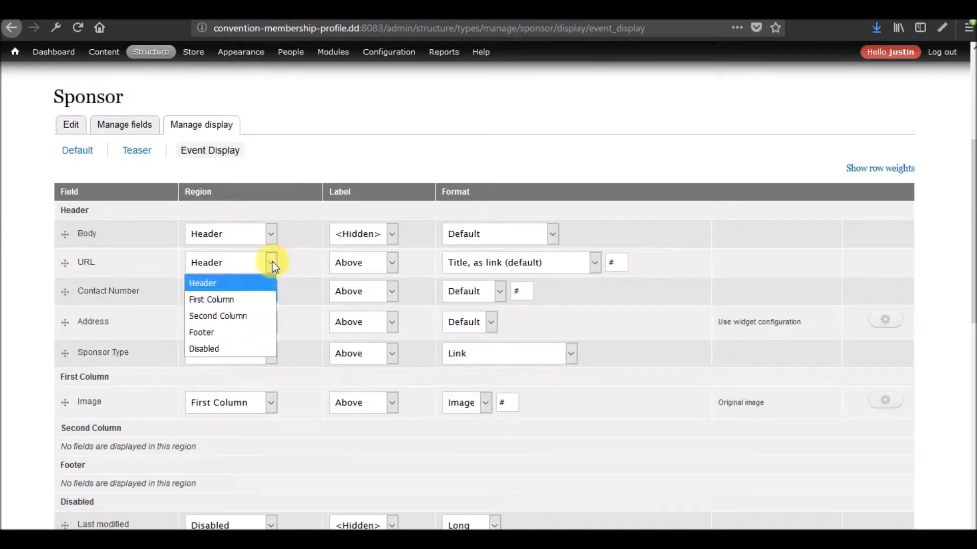
click(249, 316)
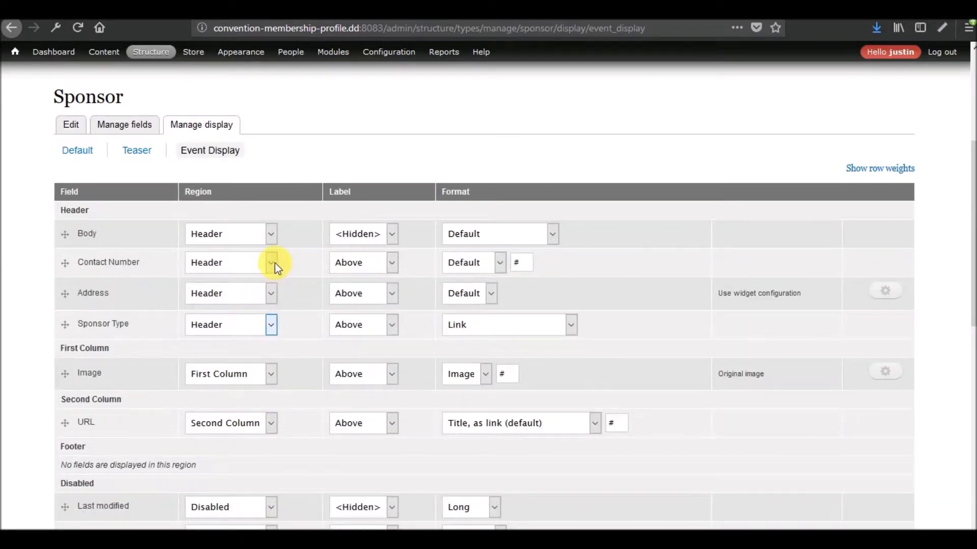
click(275, 264)
click(7, 425)
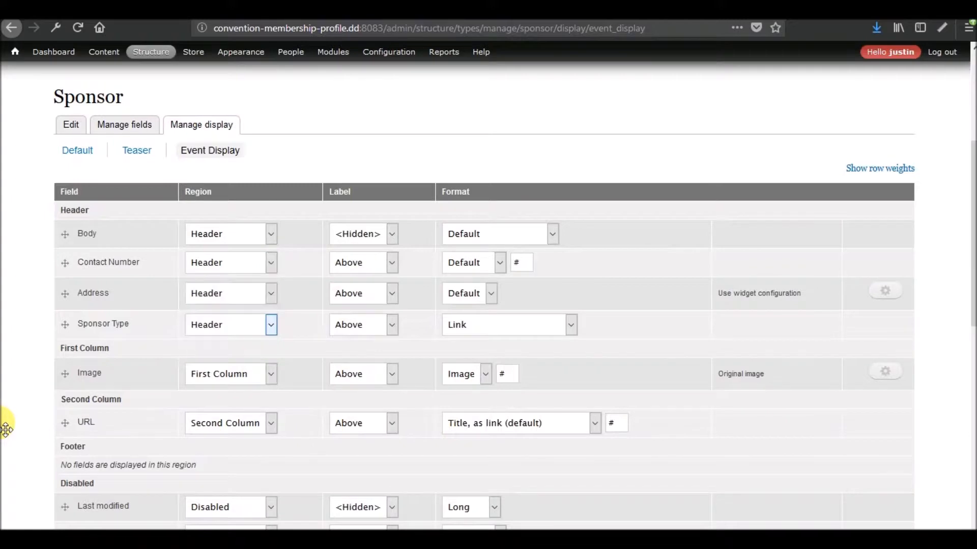
- Check the Sutro layout's arrangement and assign Sponsor's Body field to the Footer region
scroll(8, 420, down, 10)
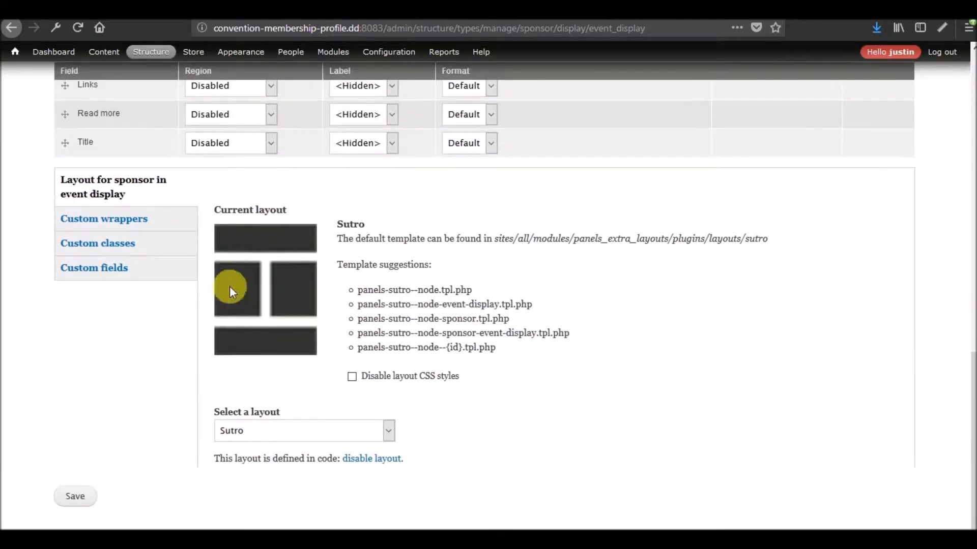
scroll(210, 335, up, 15)
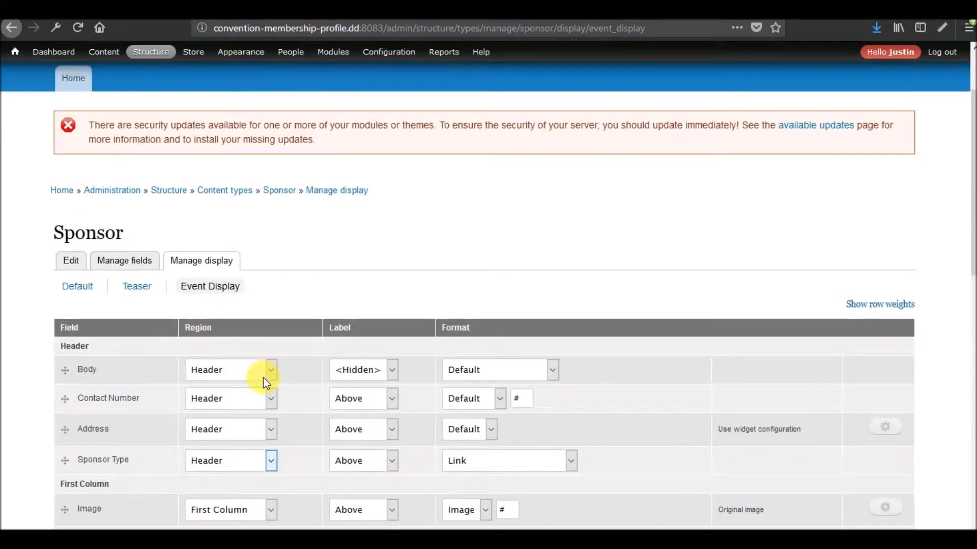
click(263, 378)
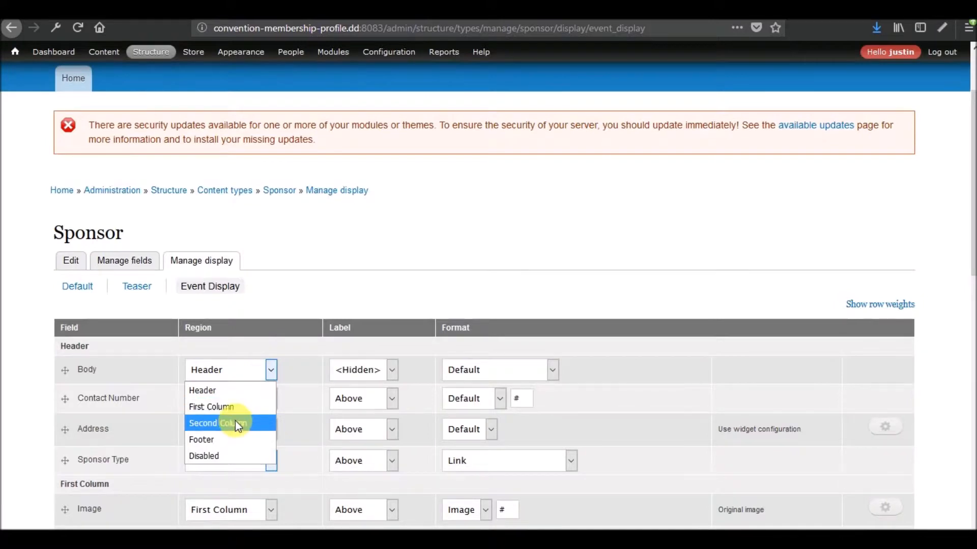
click(230, 438)
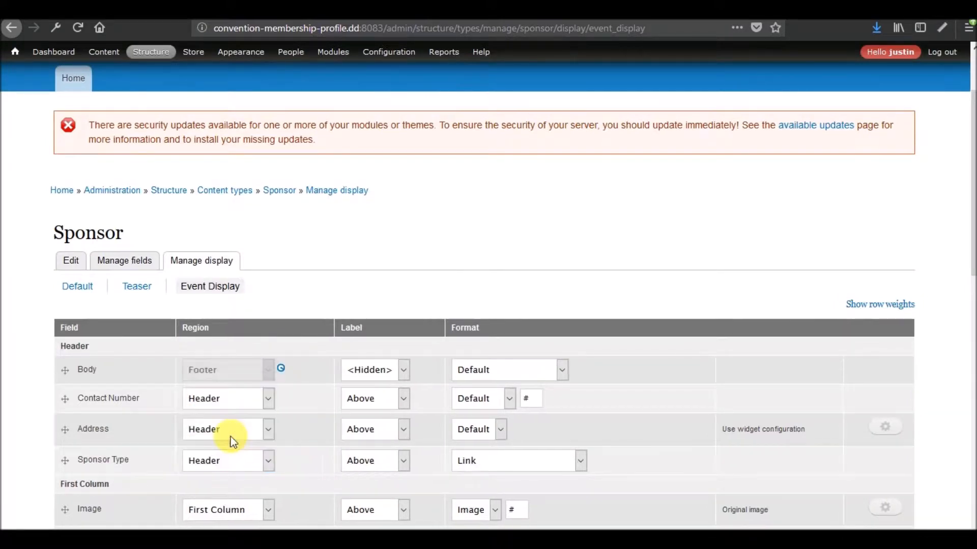
- Assign Sponsor's Contact Number and Address fields to Second Column and Sponsor Type to First Column
scroll(310, 223, down, 3)
click(264, 213)
click(261, 267)
click(268, 215)
click(255, 267)
click(270, 213)
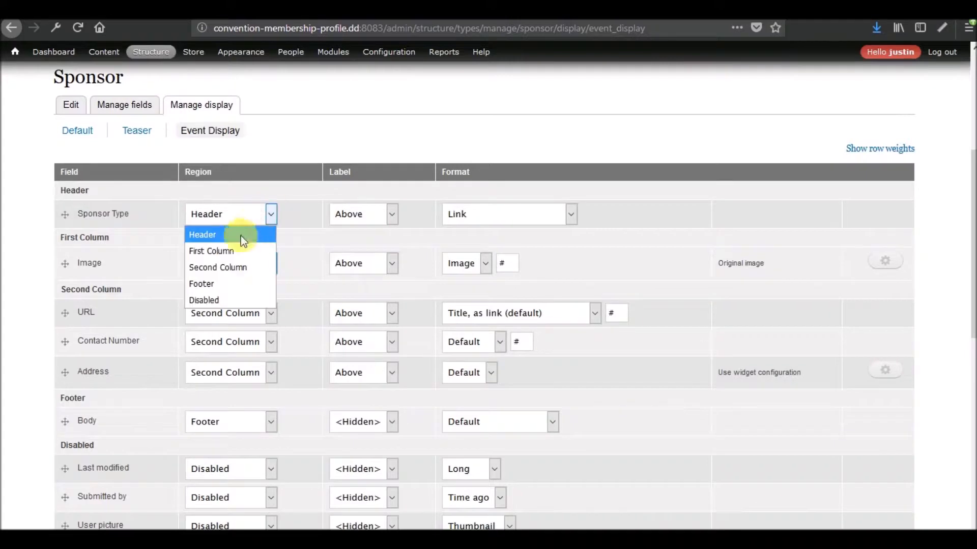
click(233, 254)
- Assign the disabled Title field to the Header region of Sponsor's Event Display
scroll(13, 307, down, 3)
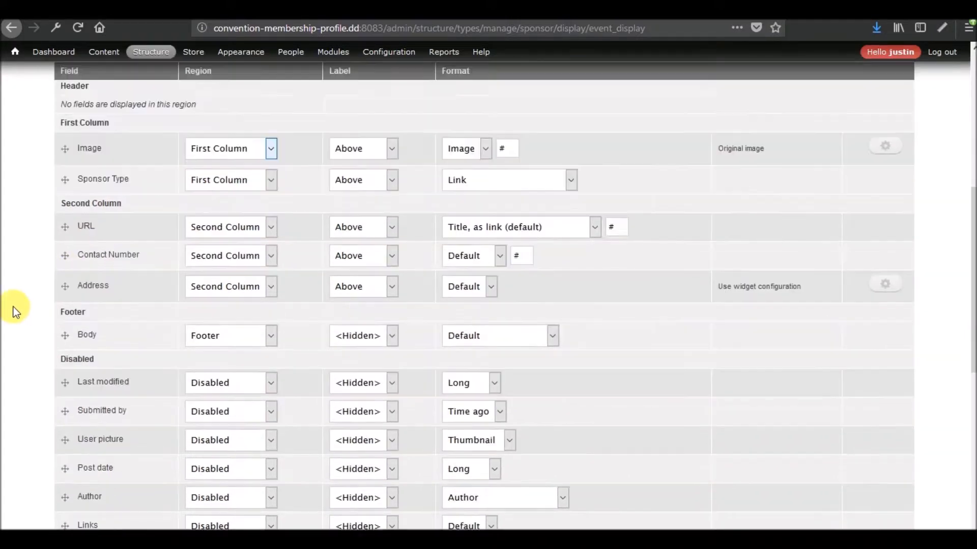
scroll(225, 463, down, 6)
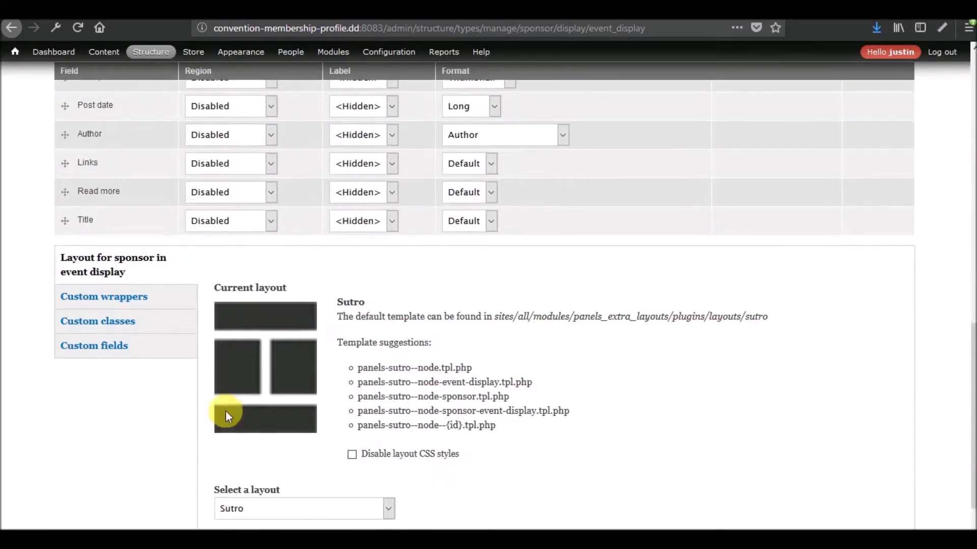
click(236, 218)
click(219, 243)
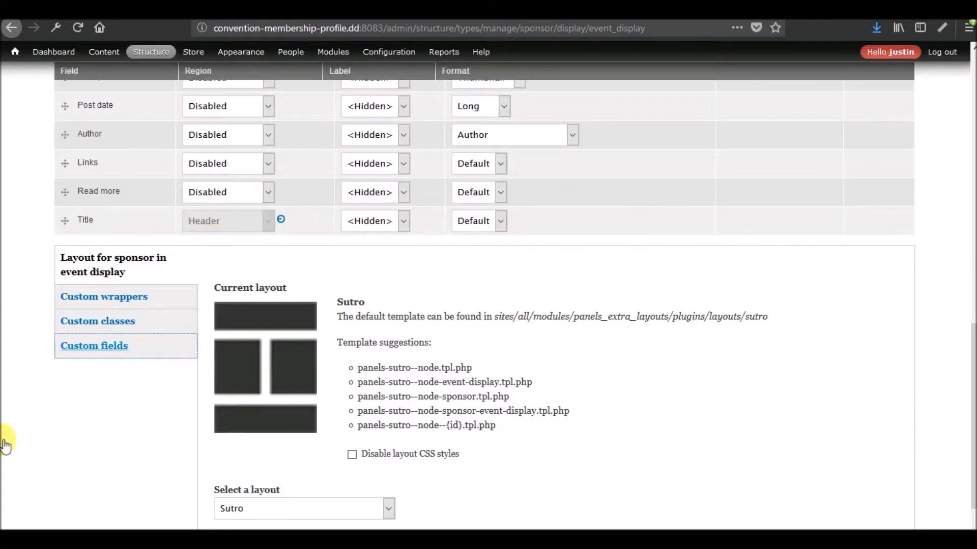
scroll(6, 426, up, 10)
scroll(6, 426, down, 9)
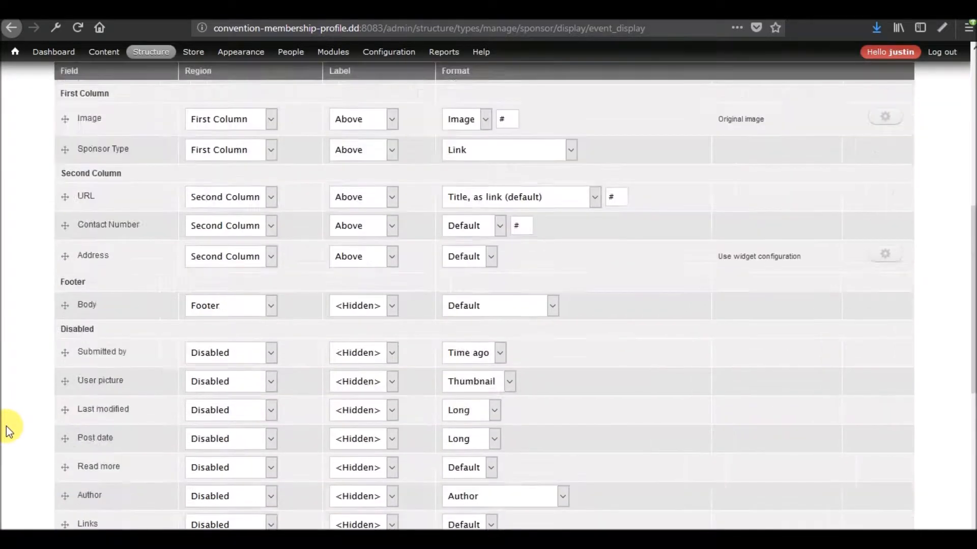
scroll(181, 386, up, 8)
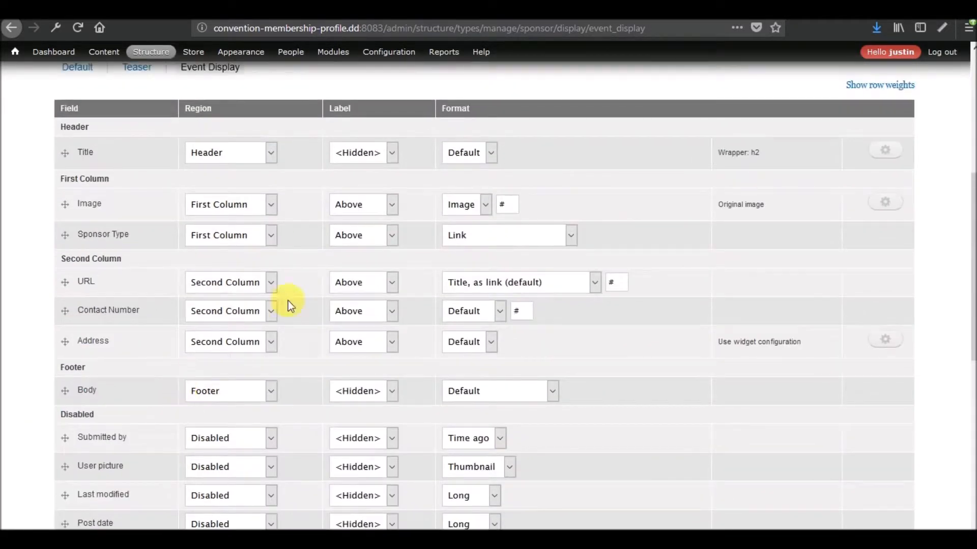
- Hide the Image field's label, and give Sponsor Type an Inline label and the Plain text format
click(367, 209)
click(360, 255)
click(376, 240)
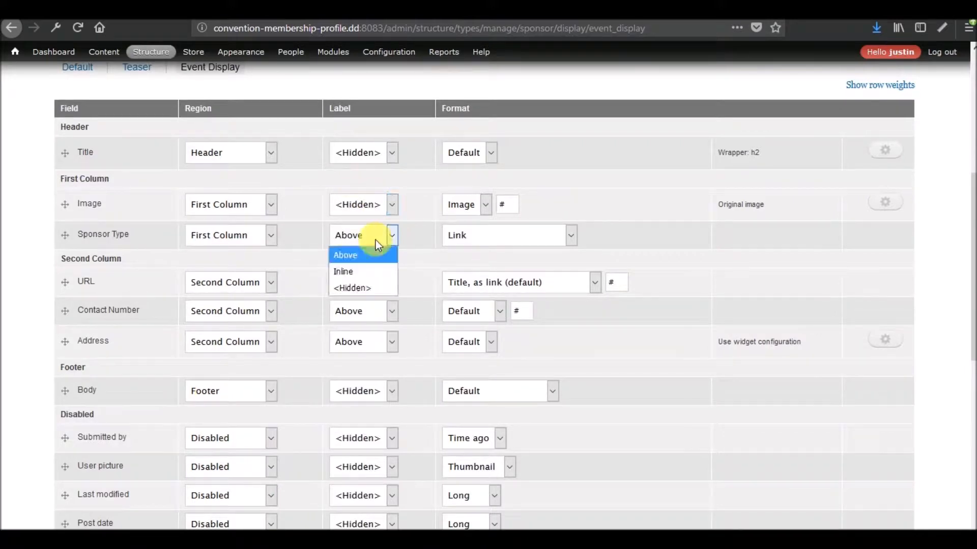
click(359, 289)
click(518, 233)
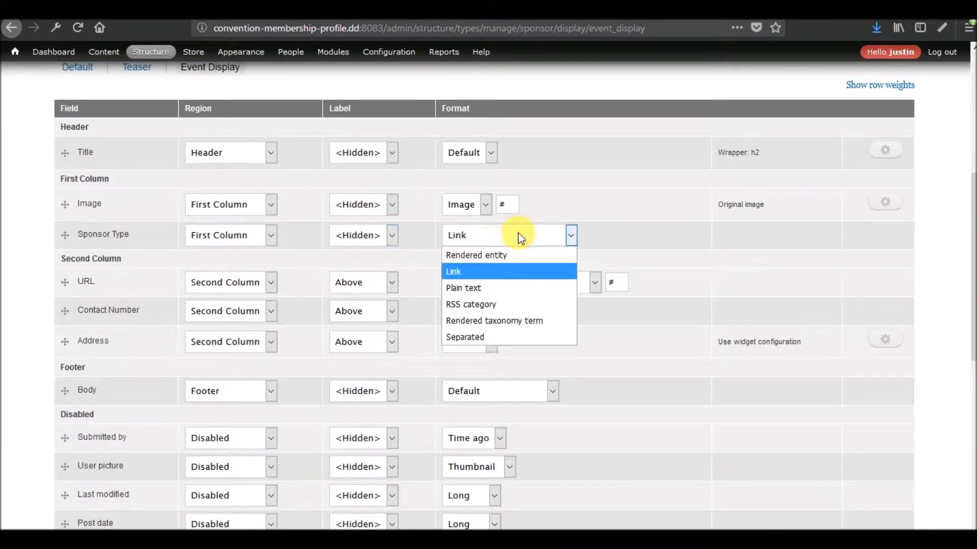
click(497, 288)
click(392, 235)
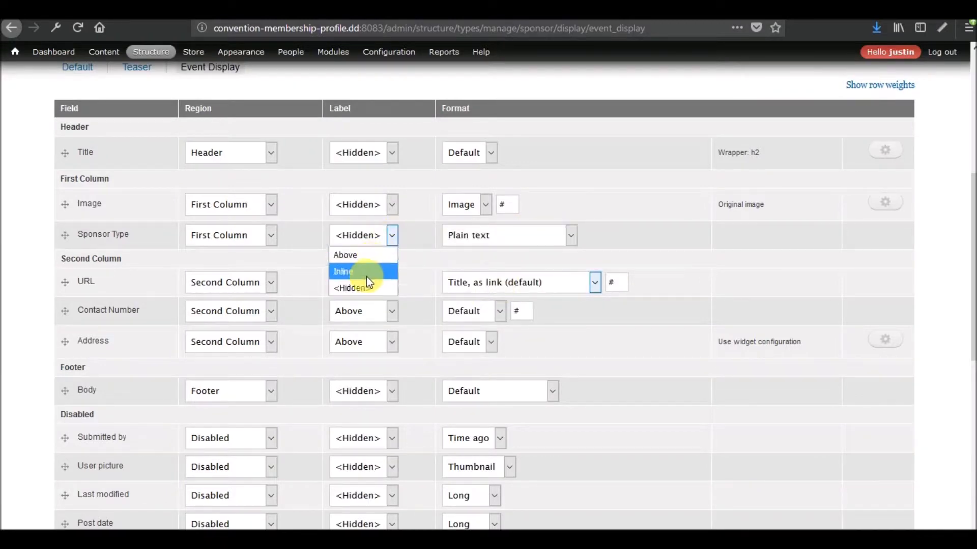
click(367, 276)
- Hide the labels of the URL, Contact Number and Address fields and save Sponsor's Event Display settings
click(386, 281)
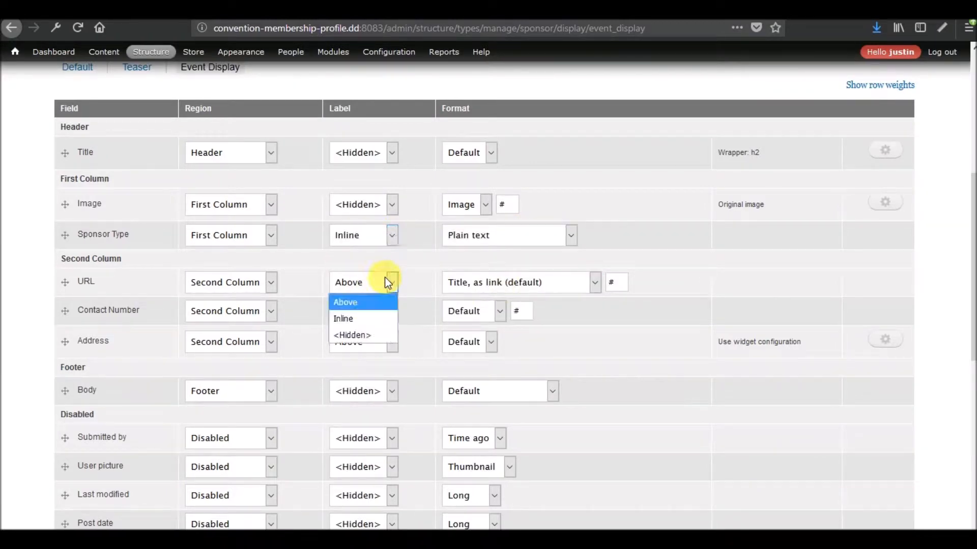
click(362, 333)
click(390, 312)
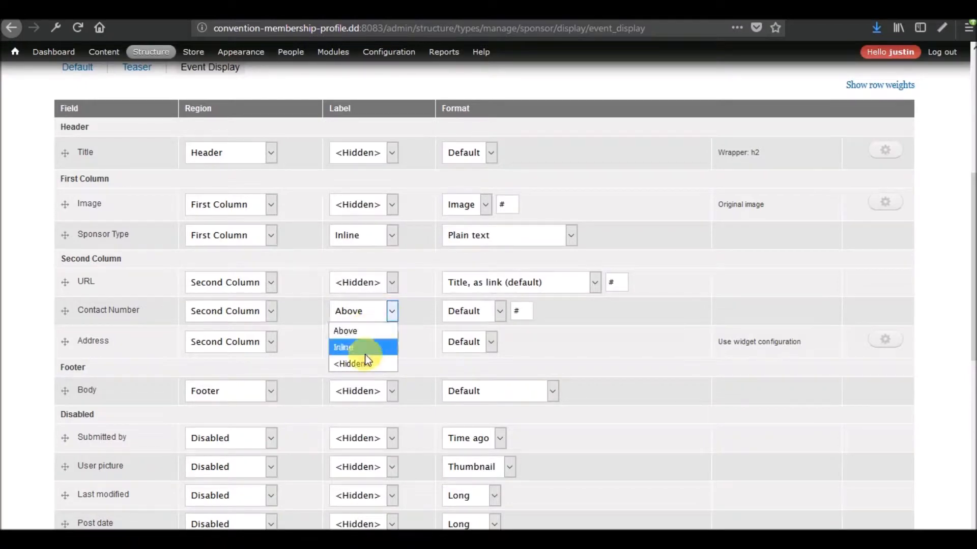
click(356, 364)
click(384, 344)
click(355, 396)
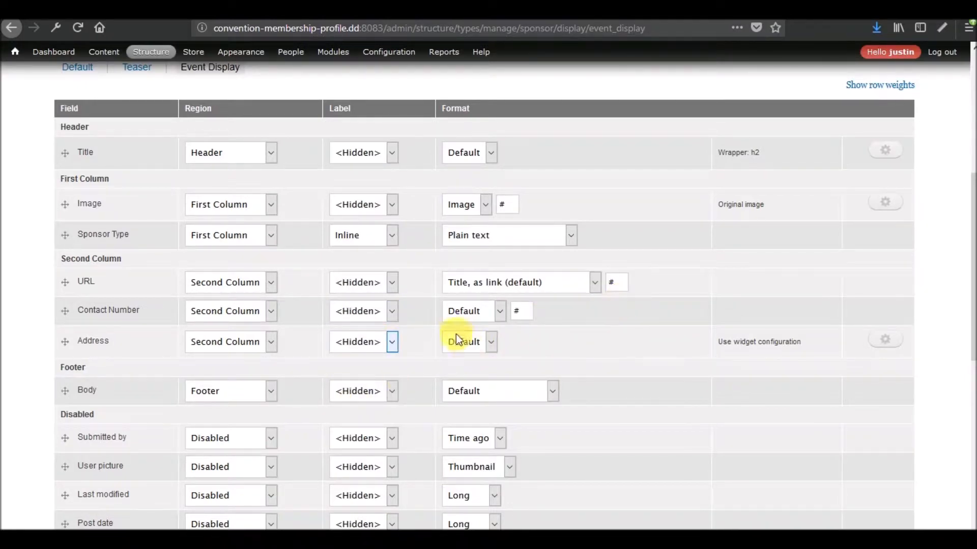
scroll(54, 327, down, 10)
click(75, 418)
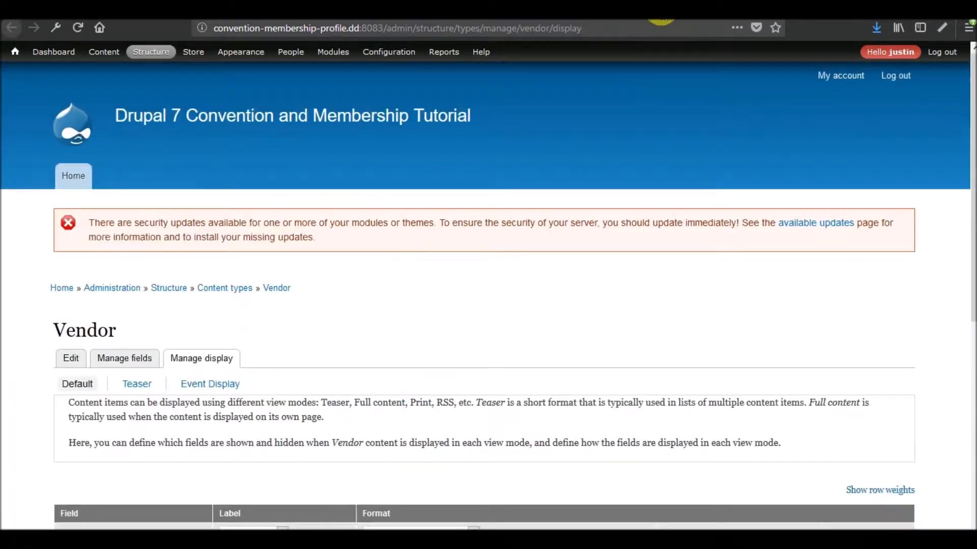
- Open Vendor's Event Display view mode and examine its field regions, order and formats
click(206, 384)
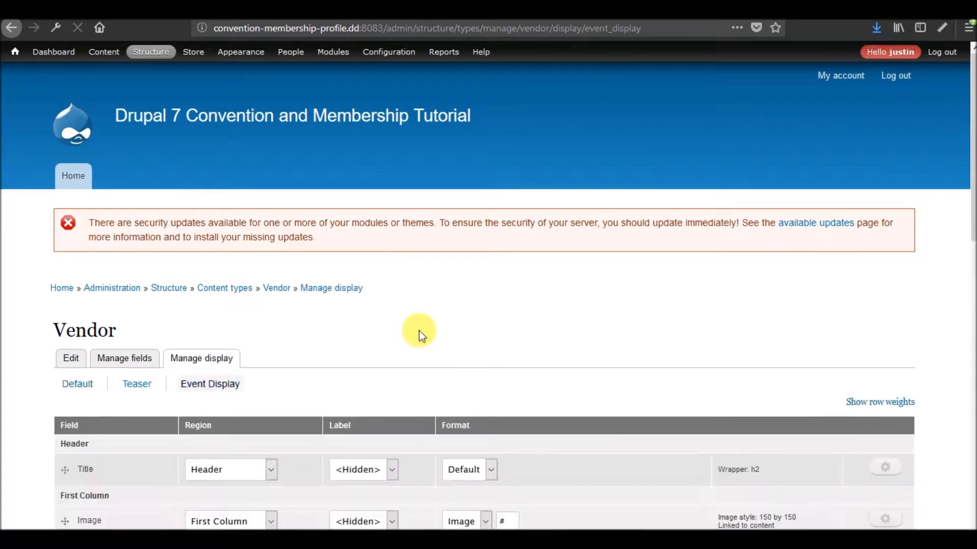
scroll(420, 336, down, 3)
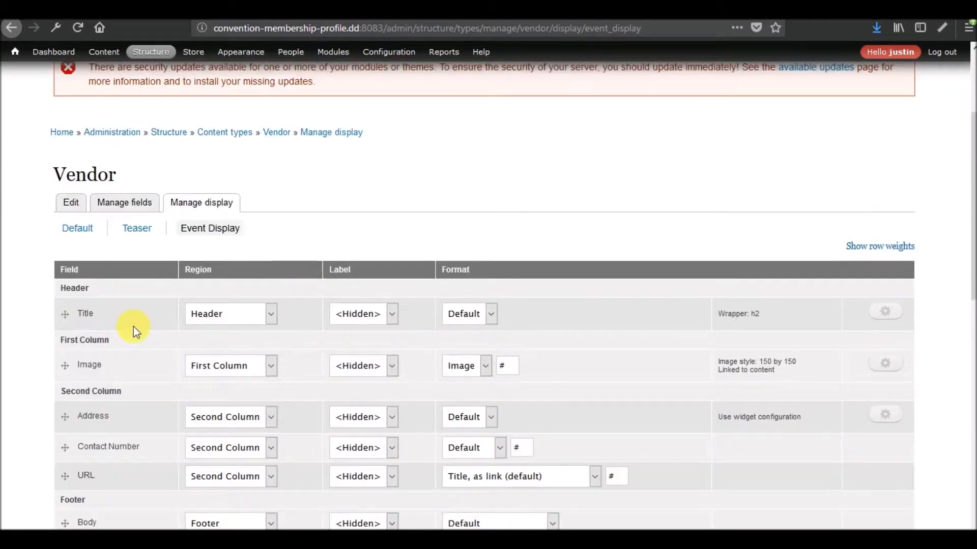
scroll(137, 331, down, 3)
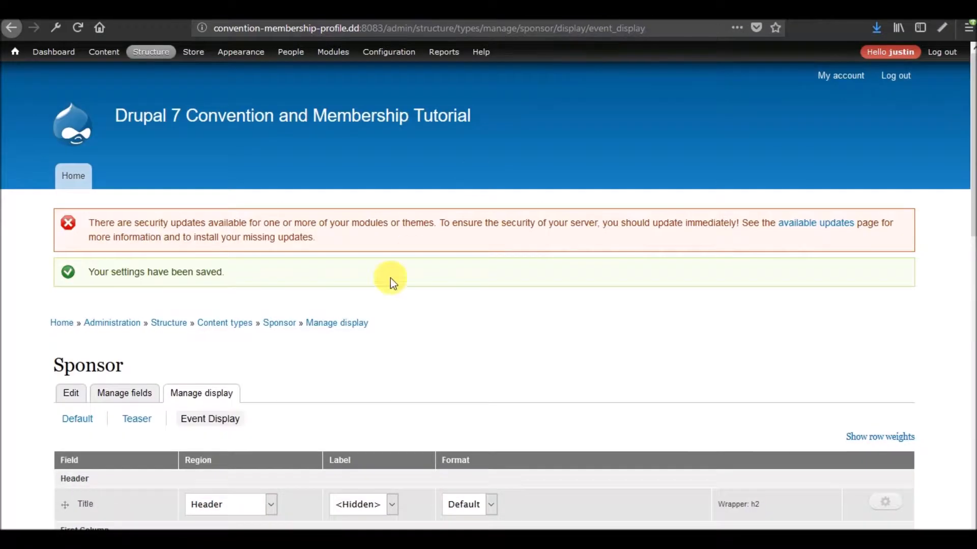
- Reorder the Second Column fields in Sponsor's Event Display and save the settings
scroll(390, 278, down, 10)
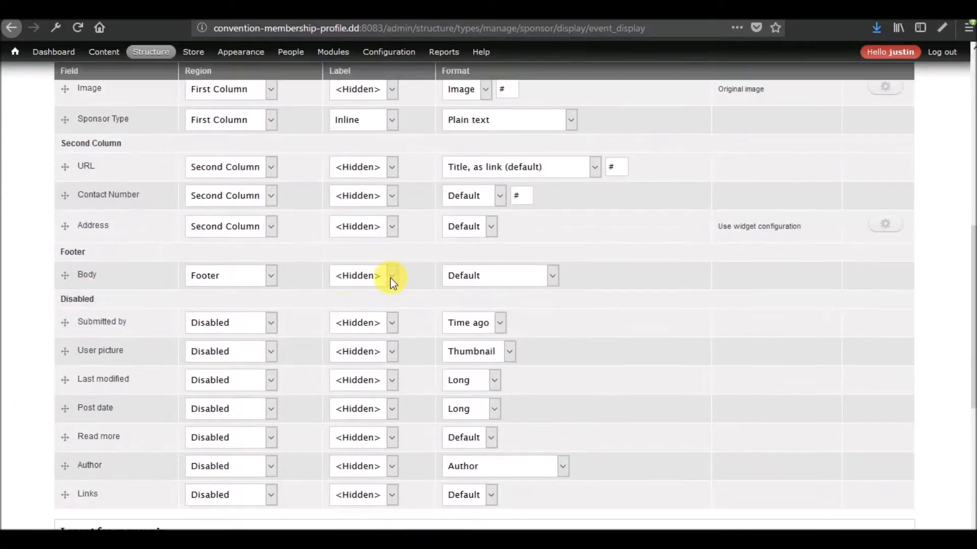
drag(66, 234, 52, 262)
scroll(56, 369, down, 10)
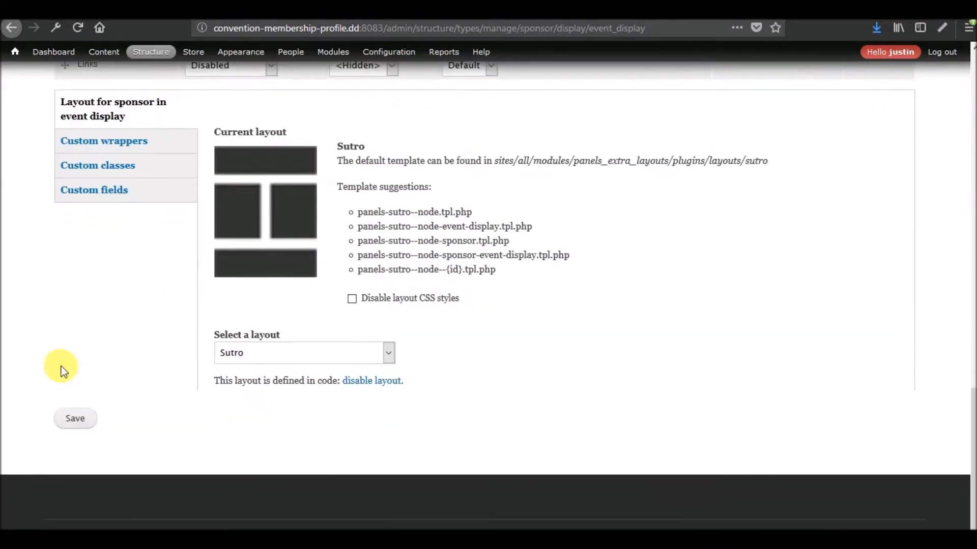
click(97, 418)
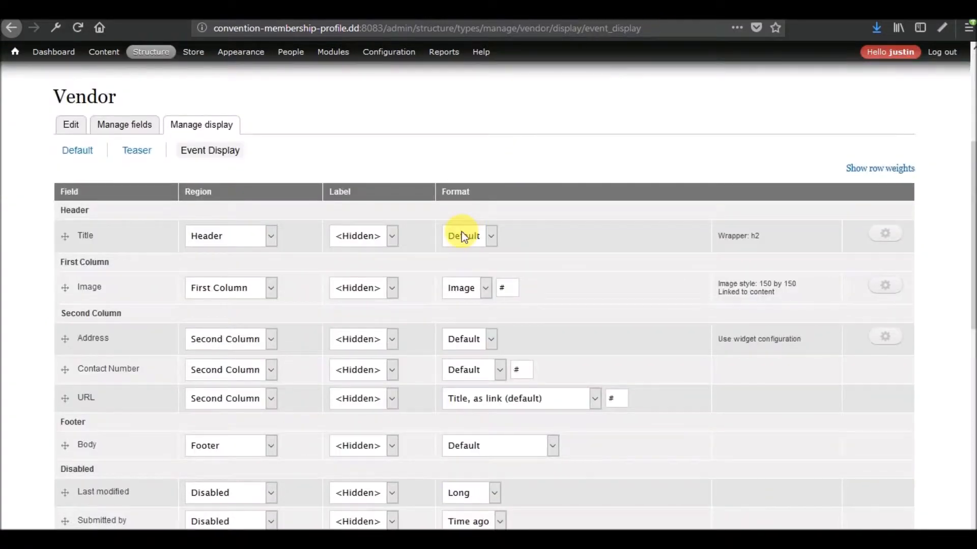
- Open the Speaker content type's Event Display view mode
scroll(461, 231, down, 3)
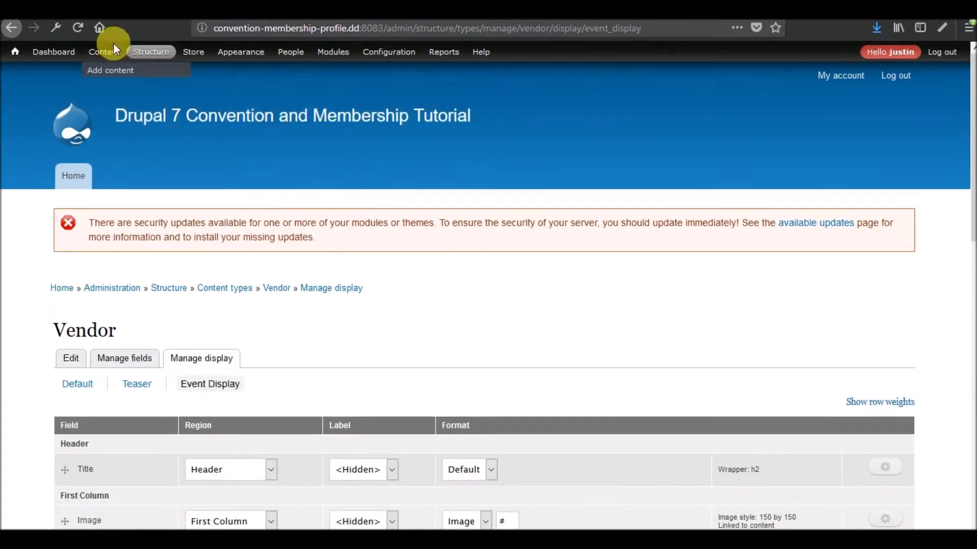
mouse_move(151, 52)
mouse_move(159, 101)
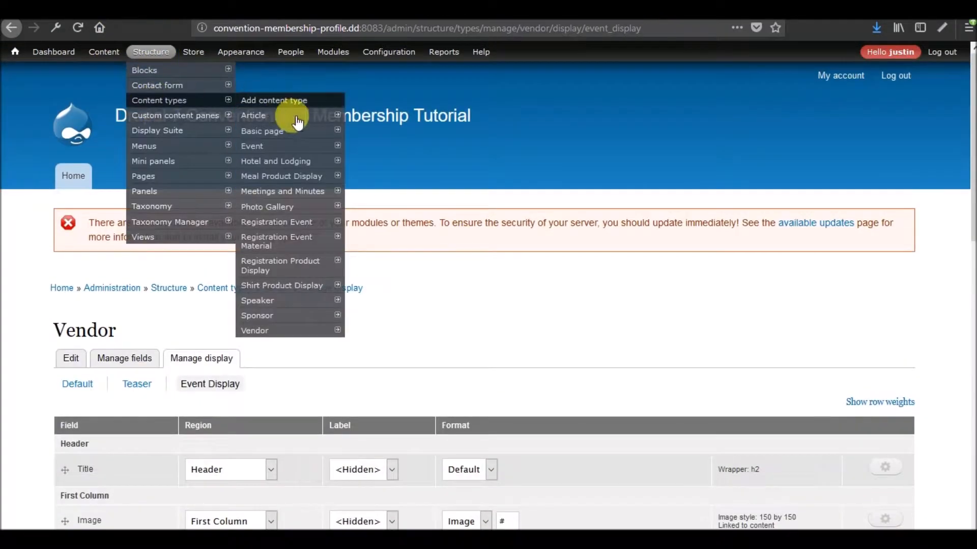
mouse_move(277, 336)
click(418, 331)
click(215, 385)
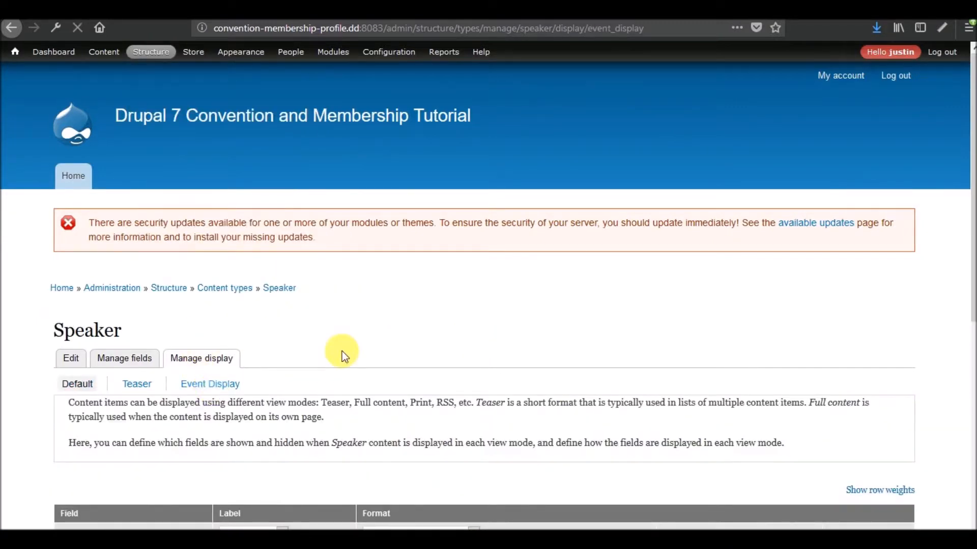
- Move Speaker's Body field to the Footer region, and Contact Number and Address to the Second Column
scroll(342, 352, down, 8)
scroll(342, 352, up, 3)
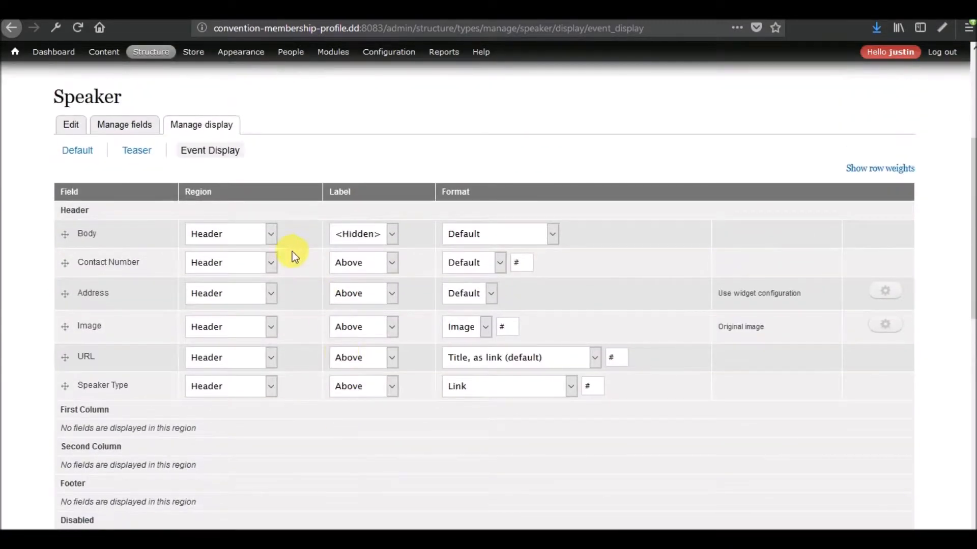
click(272, 234)
click(246, 302)
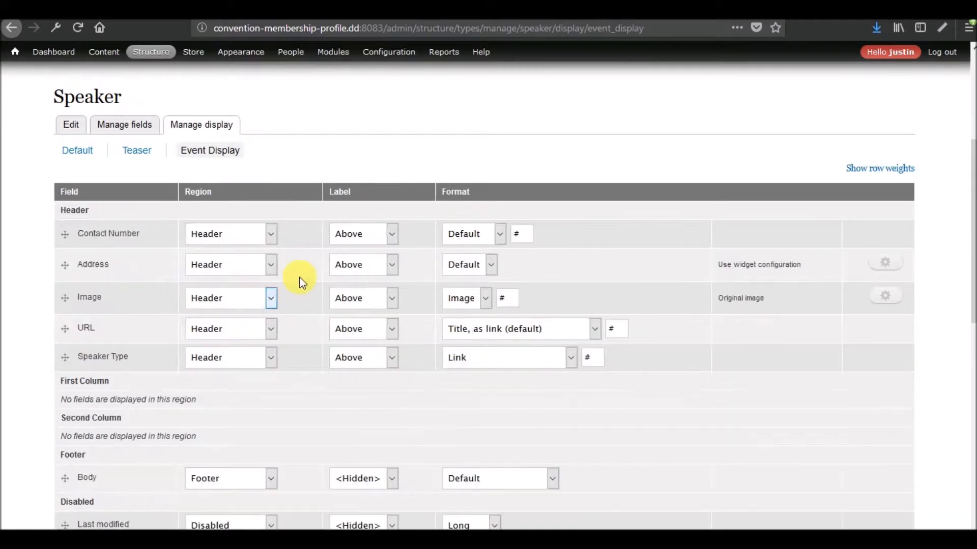
click(271, 236)
click(255, 285)
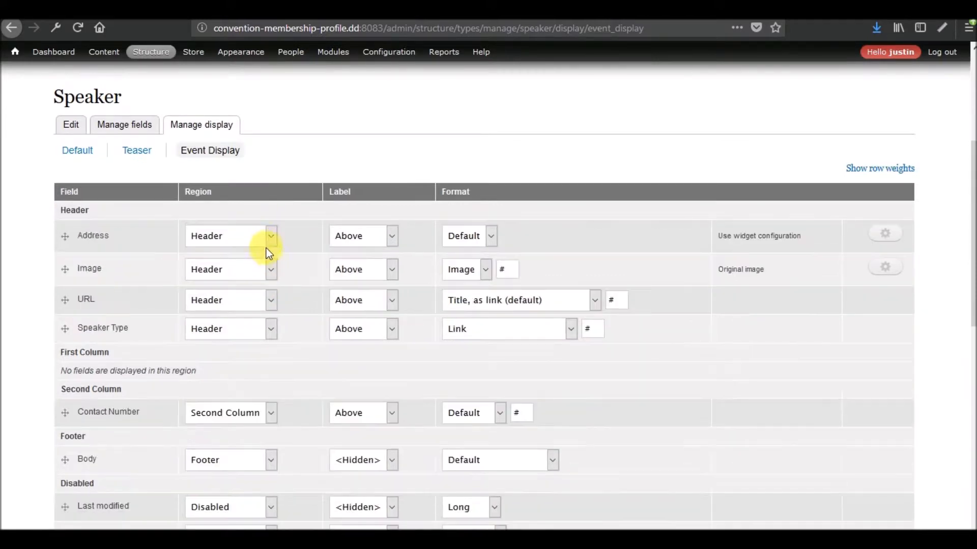
click(273, 240)
click(259, 286)
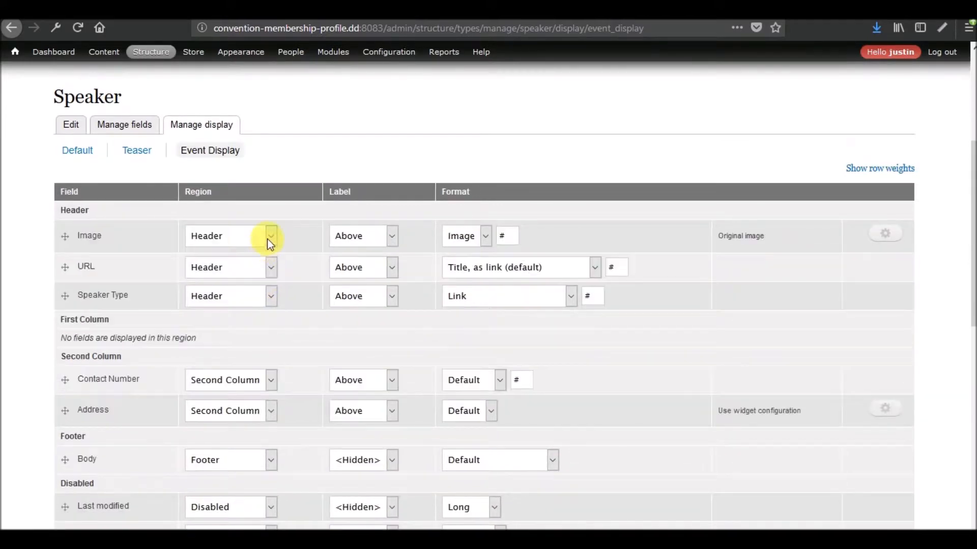
- Assign Image and Speaker Type to the First Column region and URL to the Second Column
click(268, 237)
click(257, 273)
click(269, 237)
click(259, 287)
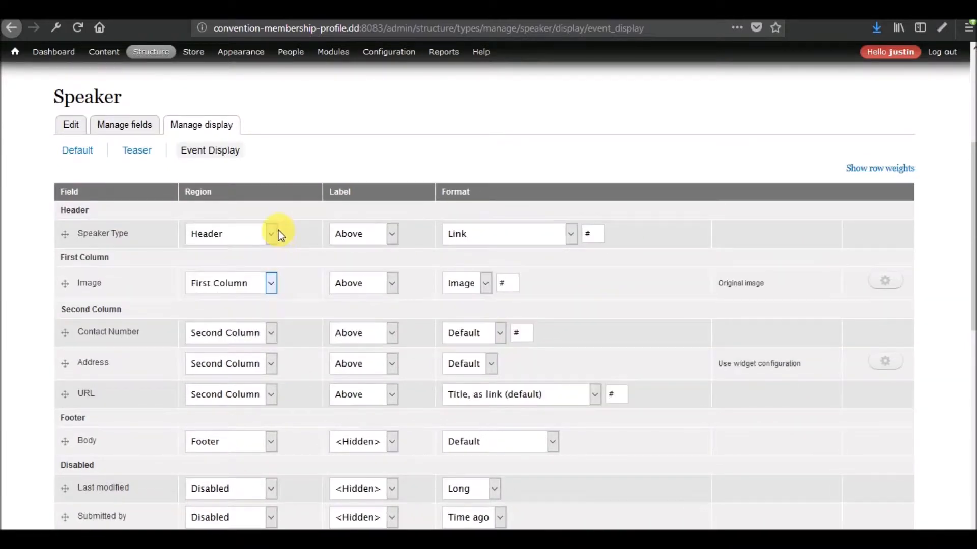
click(266, 242)
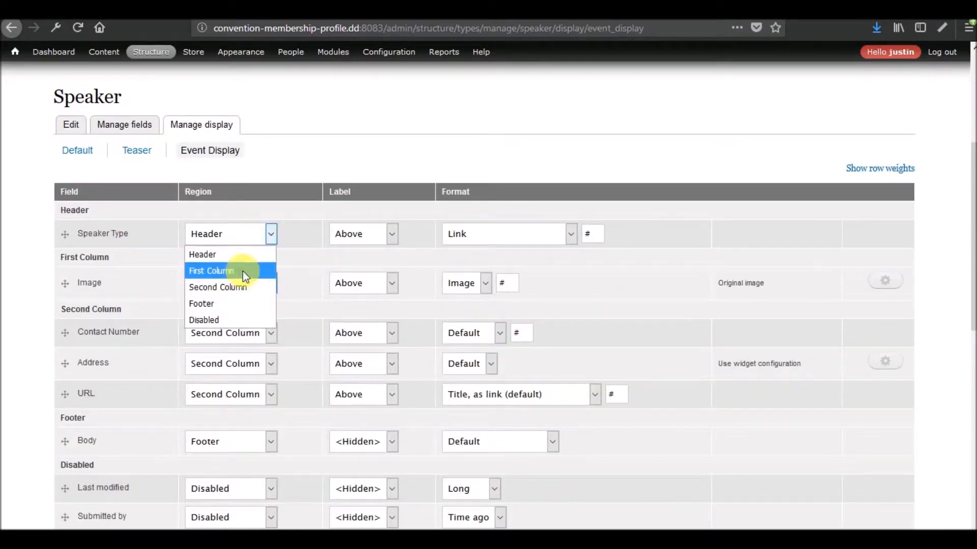
click(242, 275)
- Hide the Image field's label and set the Speaker Type label to Inline
click(384, 263)
click(368, 326)
click(392, 308)
click(371, 343)
- Place Address above Contact Number in the Second Column and hide the labels of Address, Contact Number and URL
drag(65, 389, 65, 356)
click(385, 392)
click(359, 442)
click(366, 421)
click(349, 472)
click(389, 450)
click(342, 499)
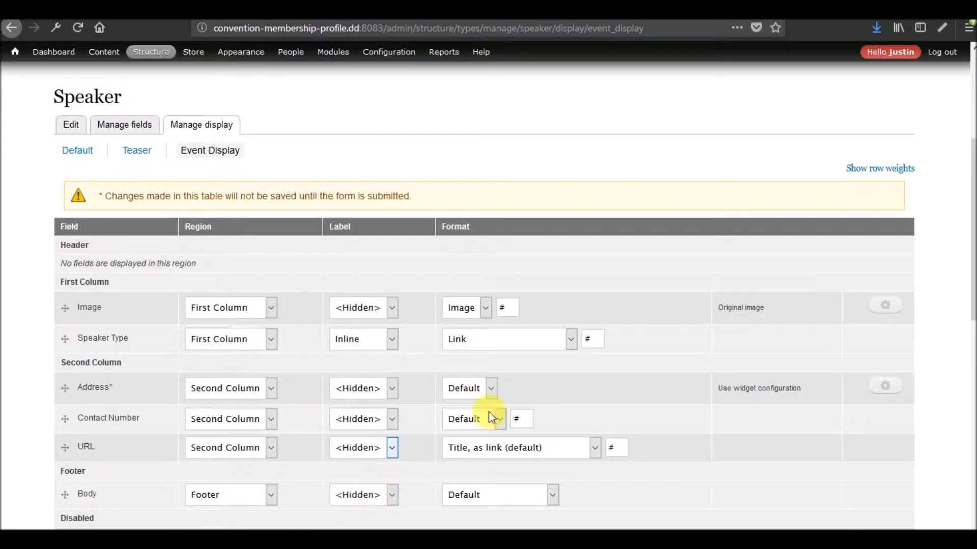
- Give Speaker Type the Plain text format, move Title to the Header region and save Speaker's Event Display settings
click(530, 344)
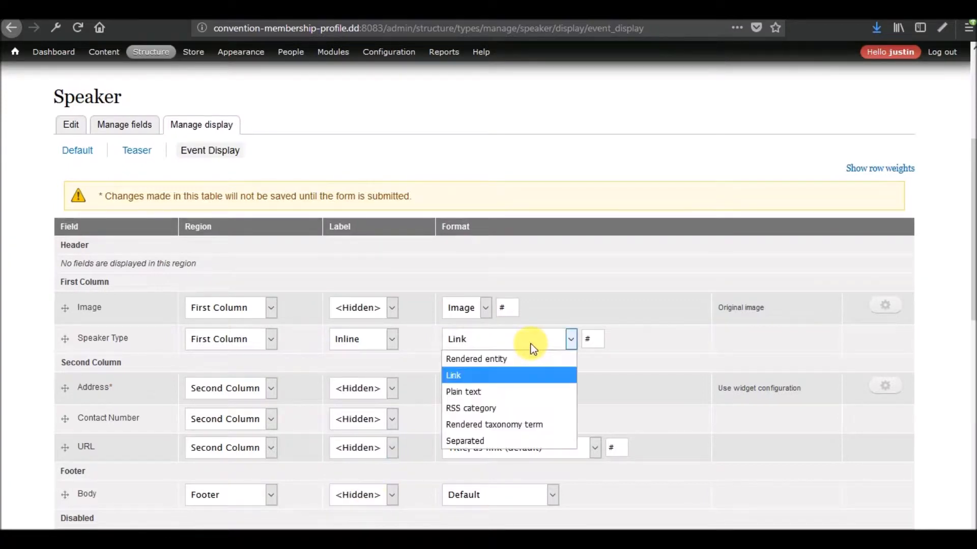
click(492, 391)
scroll(508, 323, down, 6)
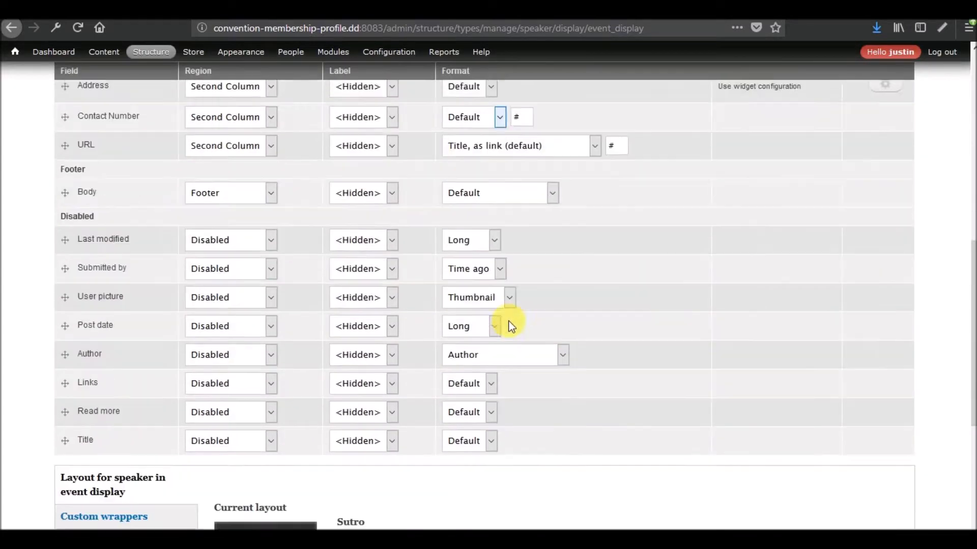
click(232, 393)
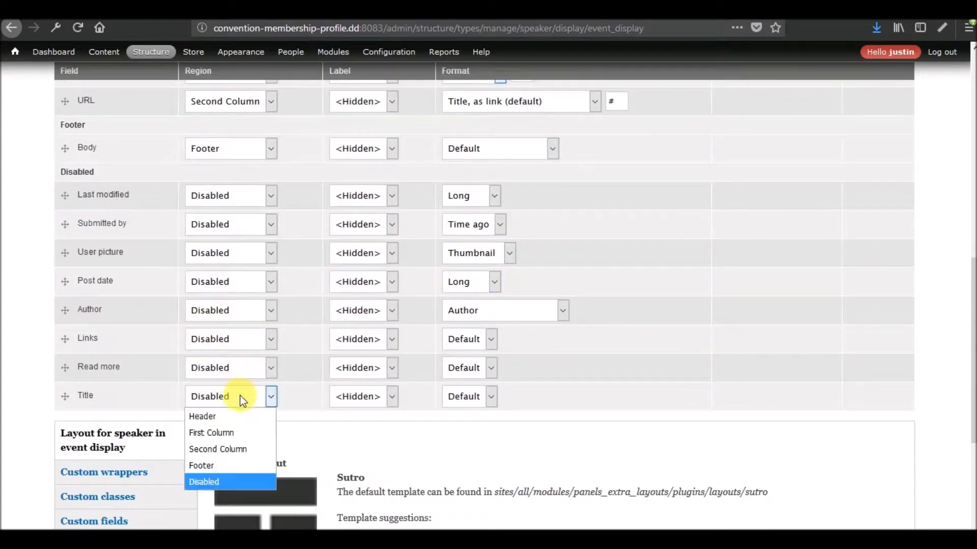
click(213, 414)
scroll(32, 404, down, 6)
click(75, 418)
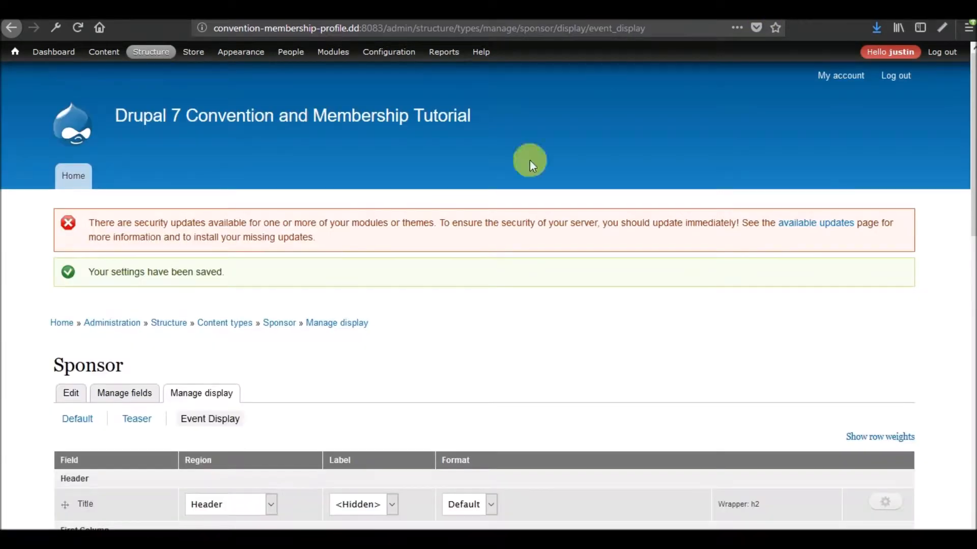
- Switch to Sponsor's Event Display and set the Title field's Link option to yes, keeping the h2 wrapper
scroll(410, 219, down, 6)
click(886, 194)
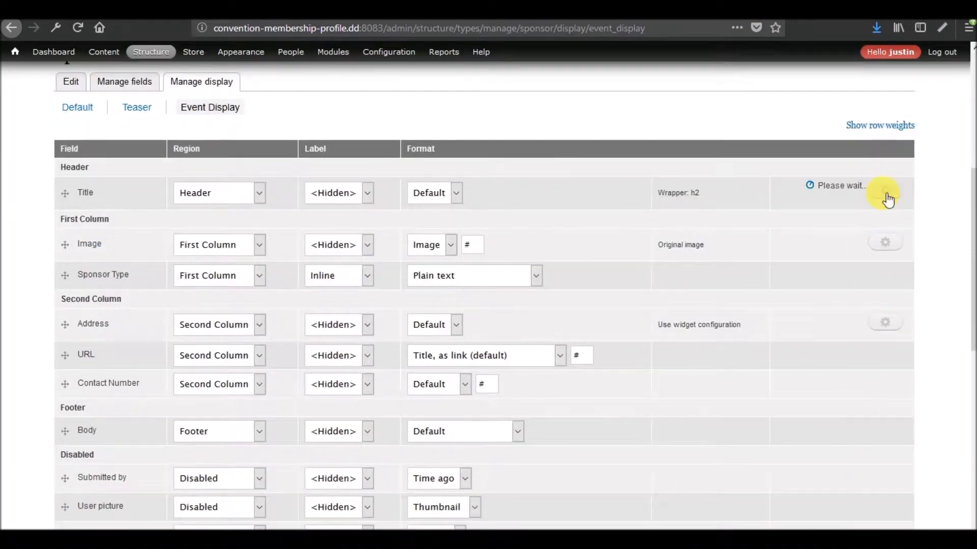
click(480, 203)
click(472, 234)
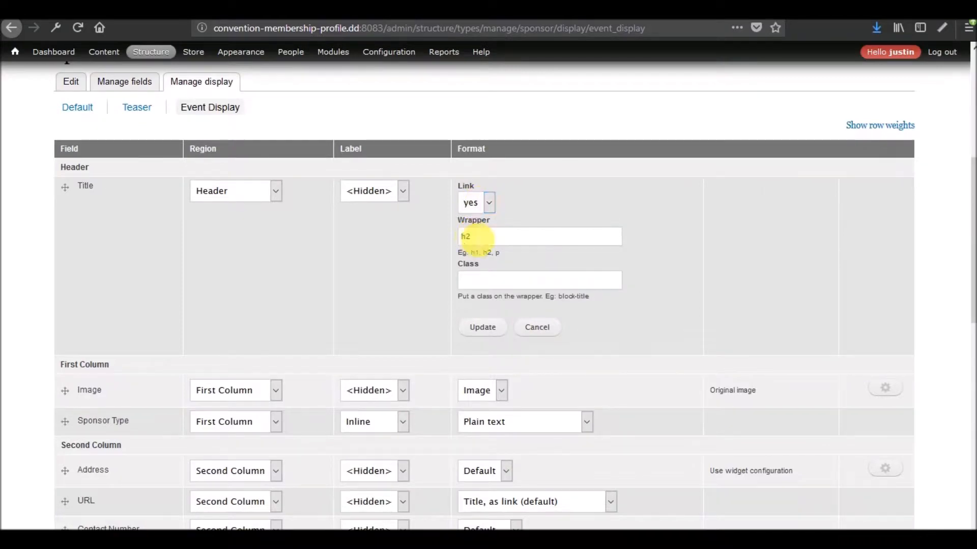
click(481, 327)
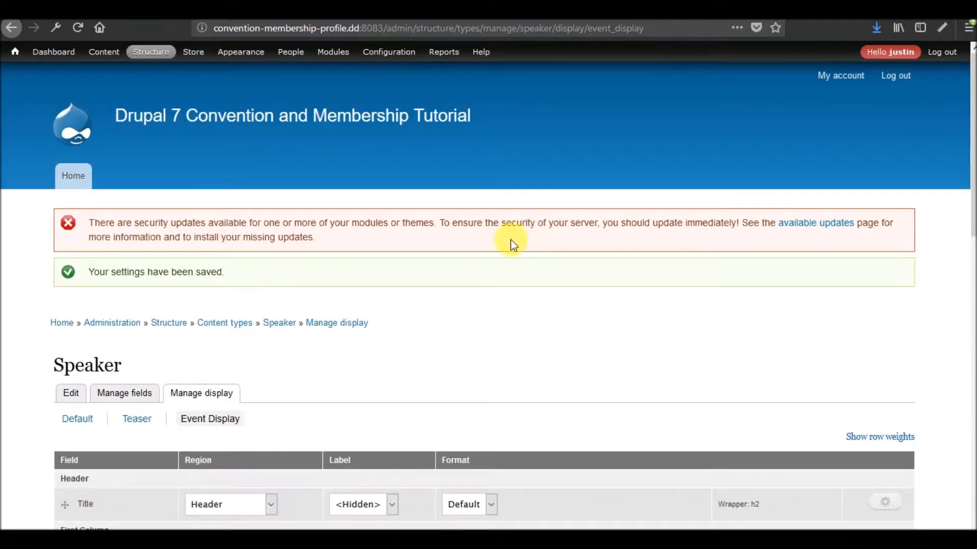
- In Speaker's Event Display, set the Title field's Link option to yes and apply the format settings
scroll(510, 242, down, 5)
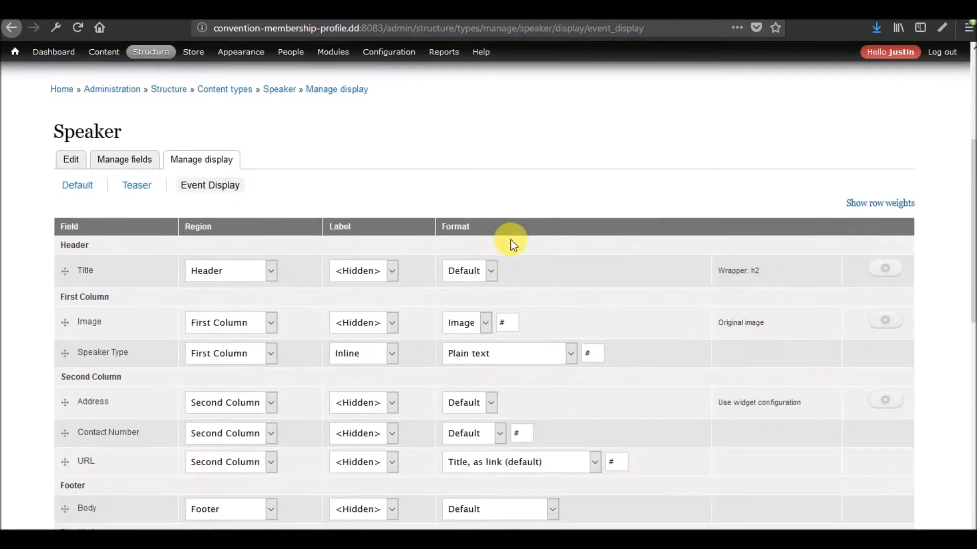
click(885, 268)
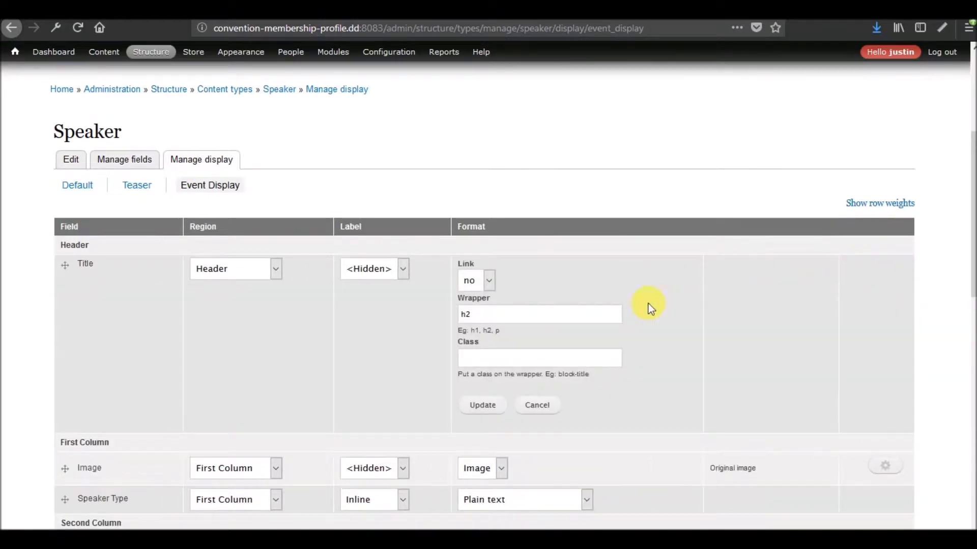
key(Down)
click(475, 406)
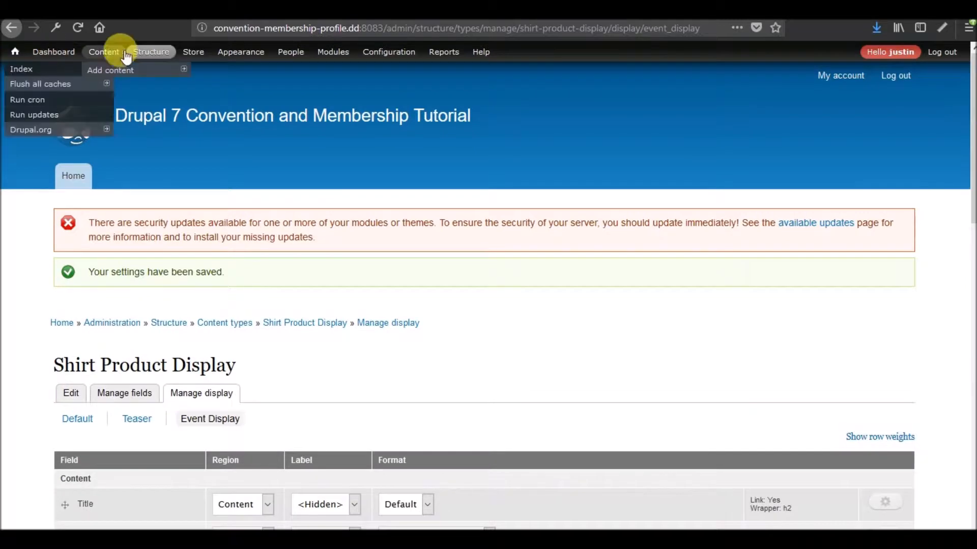
- Open the Vendor content type's Event Display view mode from the content types list
mouse_move(150, 51)
mouse_move(158, 100)
mouse_move(280, 317)
mouse_move(305, 330)
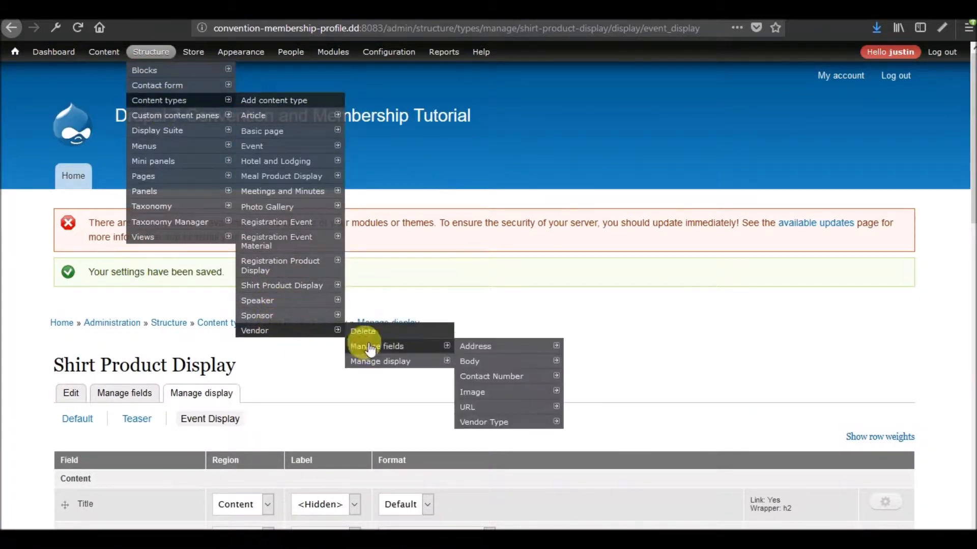
click(390, 370)
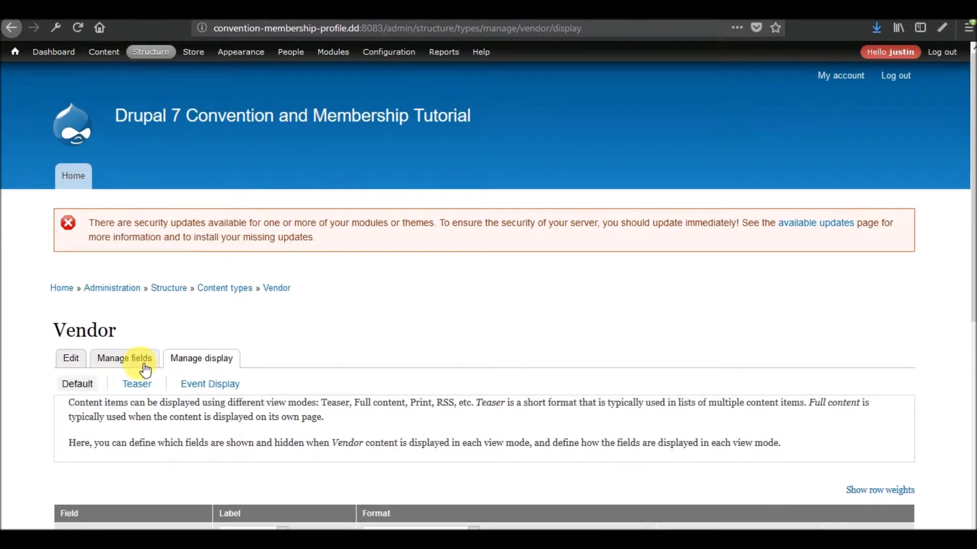
click(209, 385)
- Set the Link option of Vendor's Title field to yes and update its format settings
scroll(366, 323, down, 5)
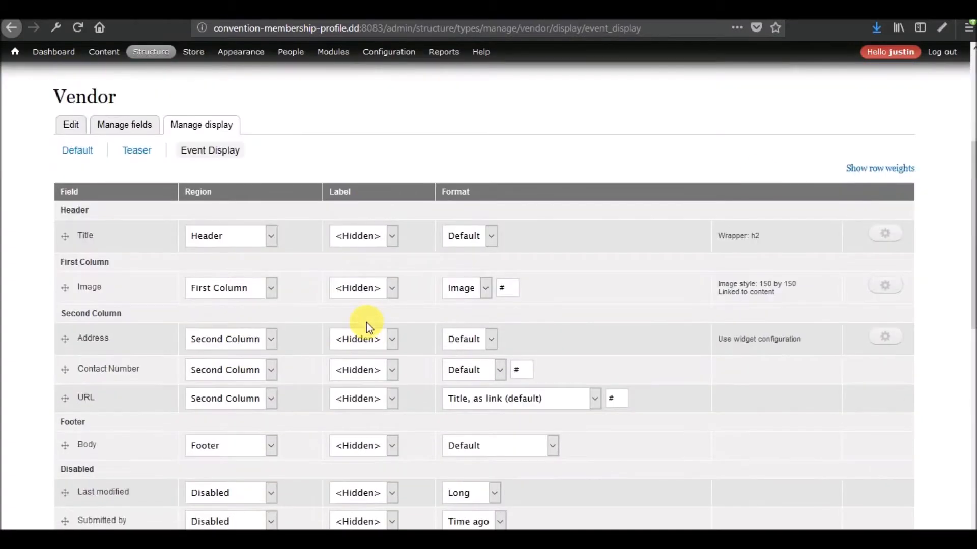
click(887, 235)
click(484, 247)
click(467, 283)
click(481, 370)
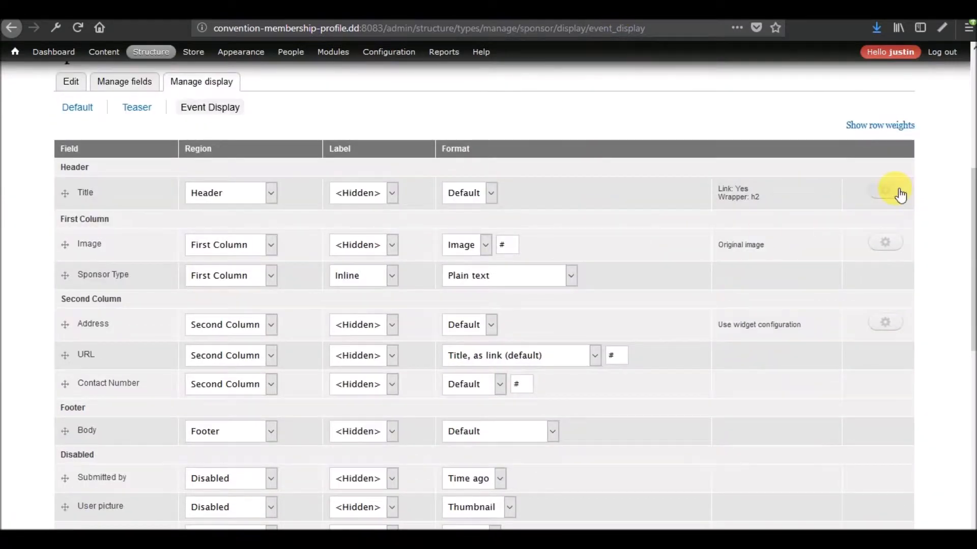
- Change the format of Vendor's Body field to Trimmed and save the Event Display settings
scroll(731, 113, up, 2)
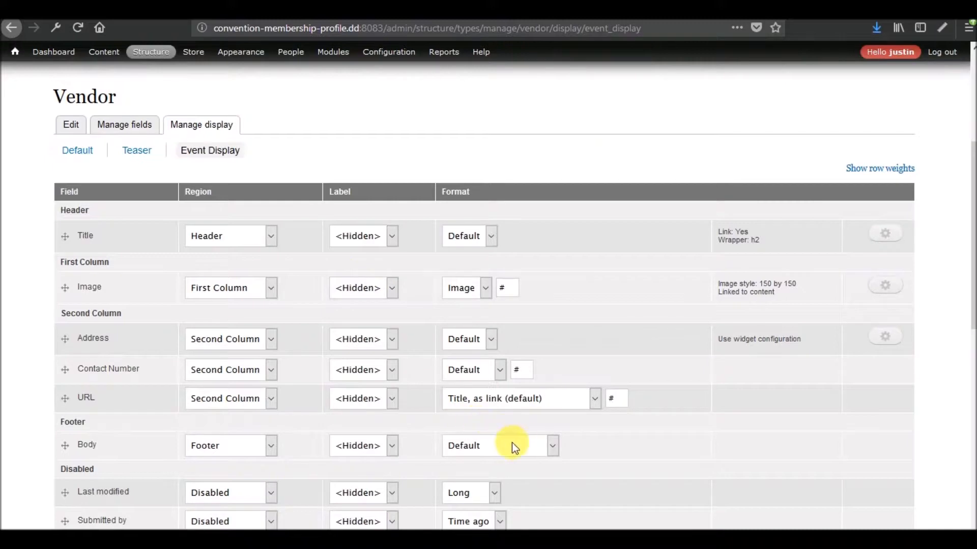
click(511, 447)
click(490, 496)
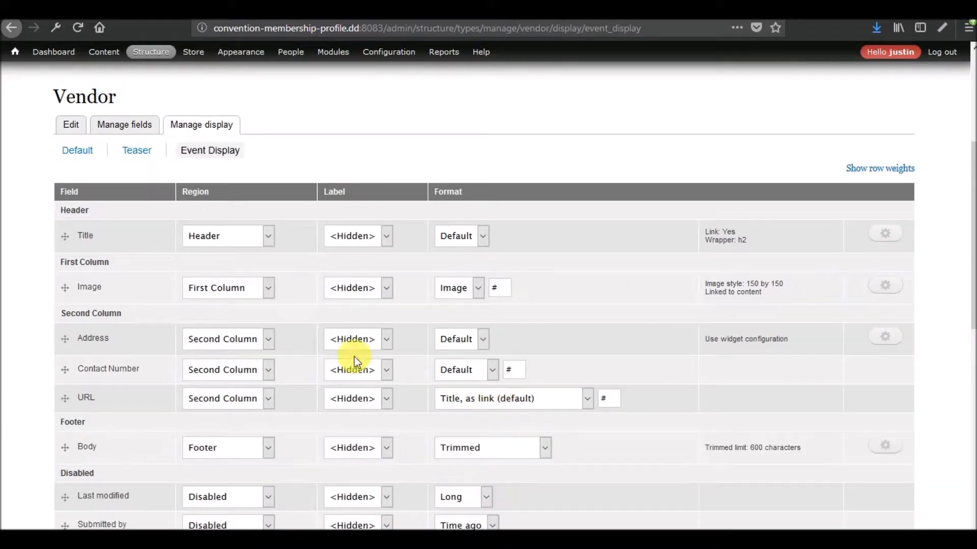
scroll(354, 356, down, 10)
click(75, 419)
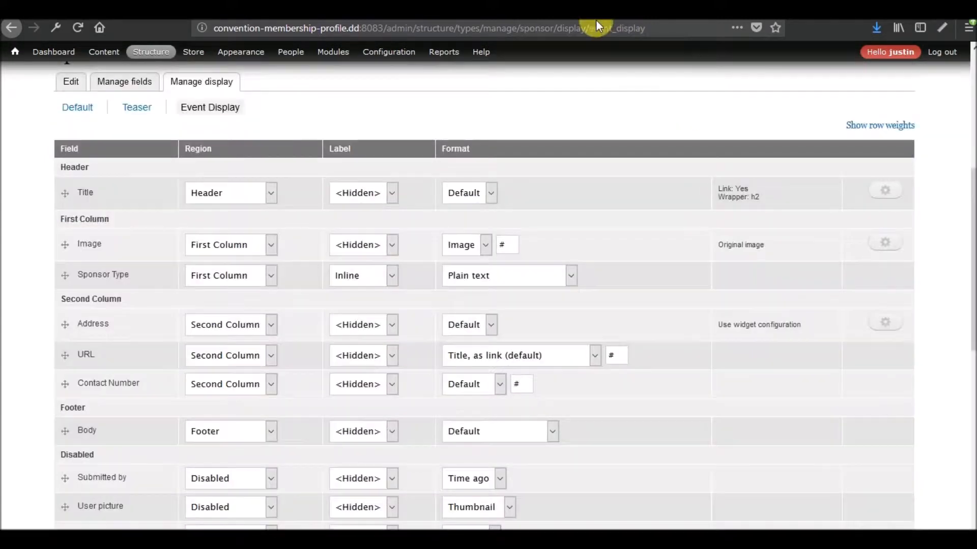
- Switch to Sponsor's Event Display, set the Body field's format to Trimmed and save the settings
scroll(400, 271, down, 5)
scroll(400, 271, up, 3)
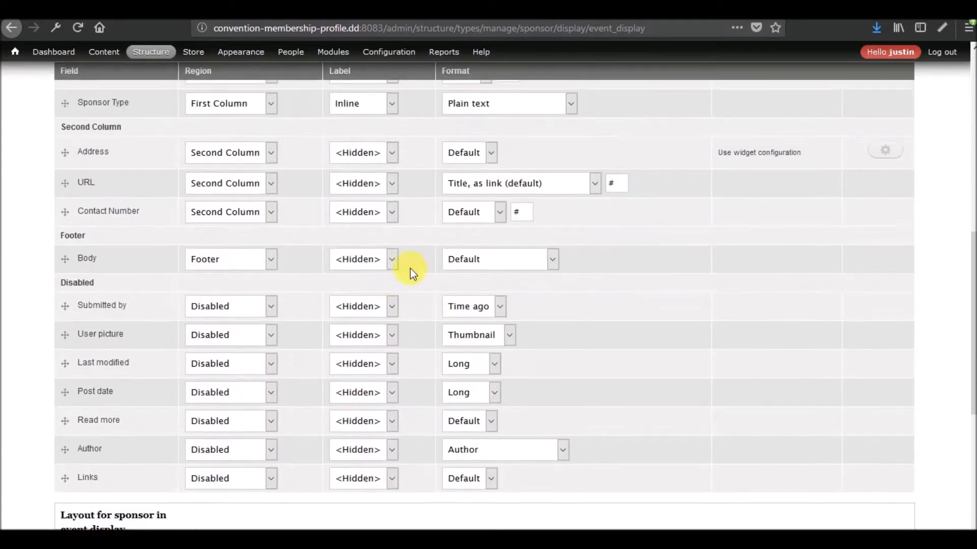
scroll(410, 268, up, 1)
click(497, 278)
click(496, 327)
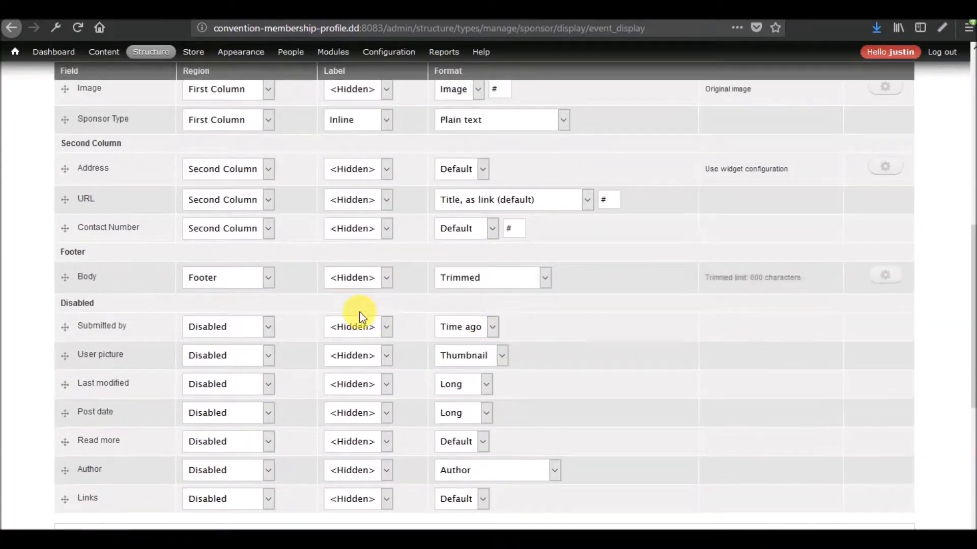
scroll(359, 312, down, 8)
click(96, 418)
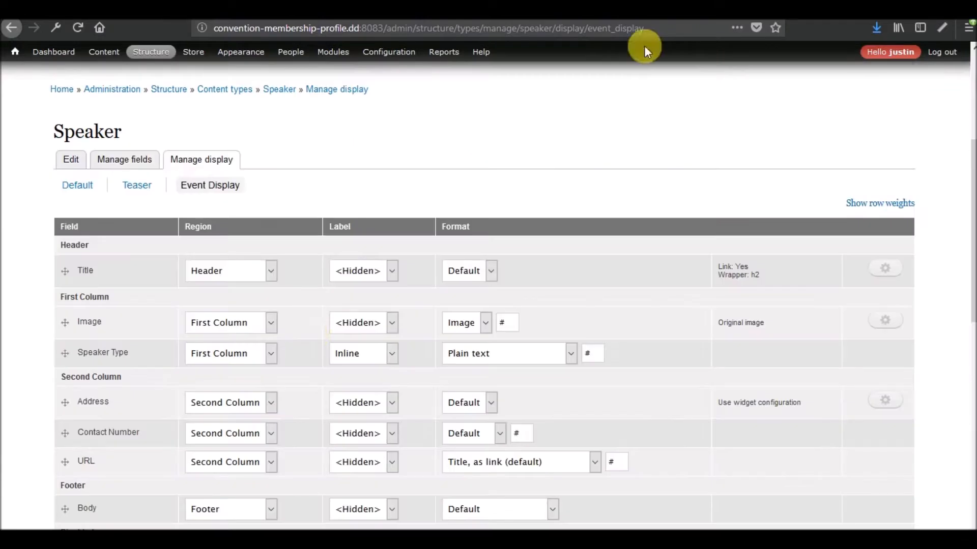
- Set the Body field's format to Trimmed in Speaker's Event Display and save the settings
scroll(310, 336, down, 6)
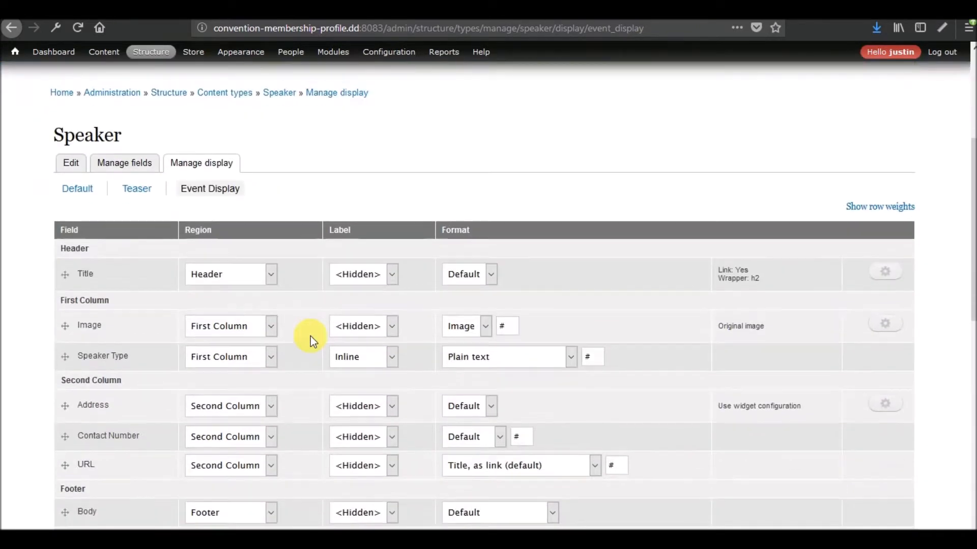
scroll(311, 336, down, 5)
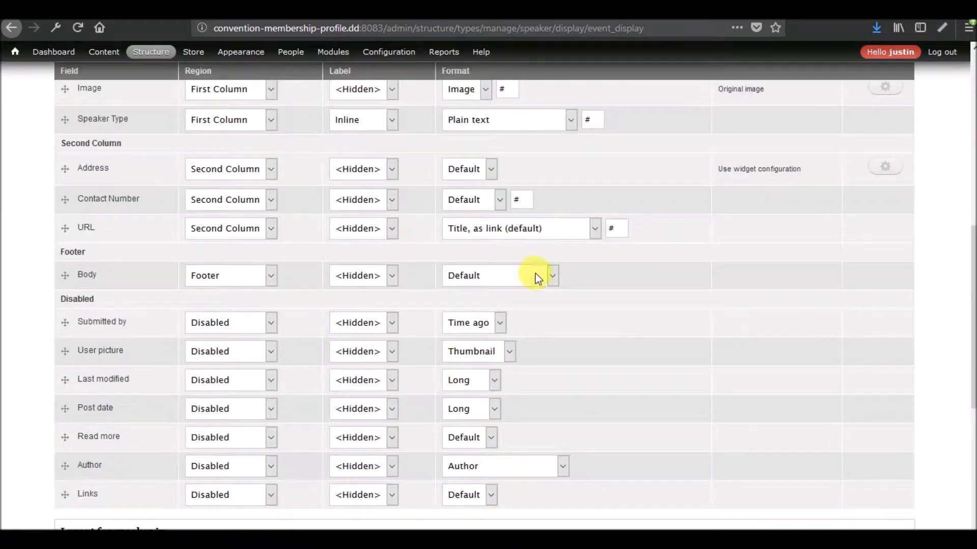
click(554, 264)
click(504, 329)
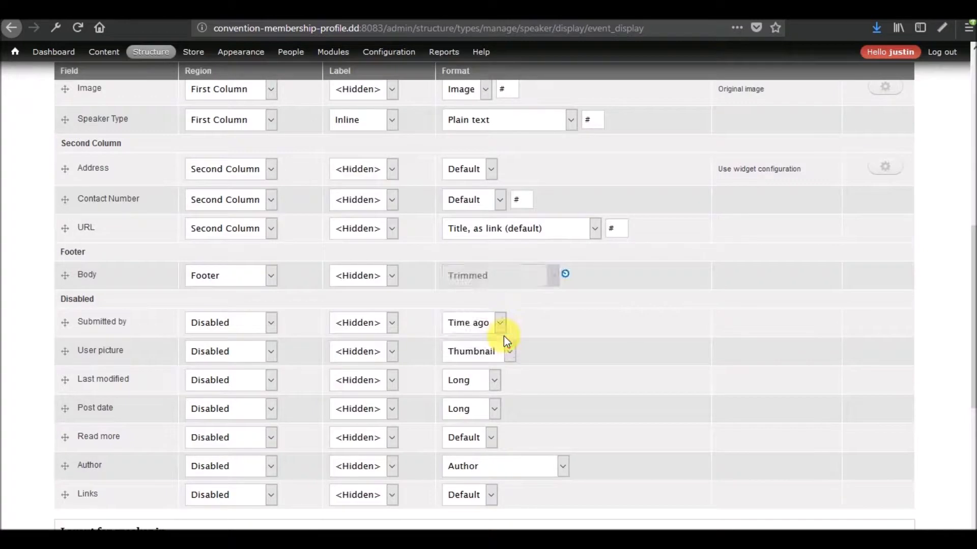
scroll(292, 356, down, 9)
click(60, 426)
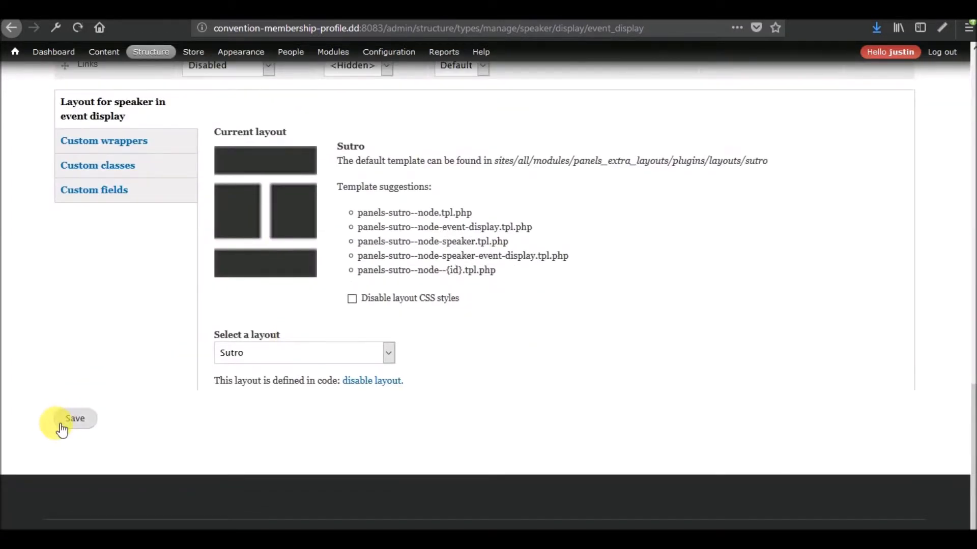
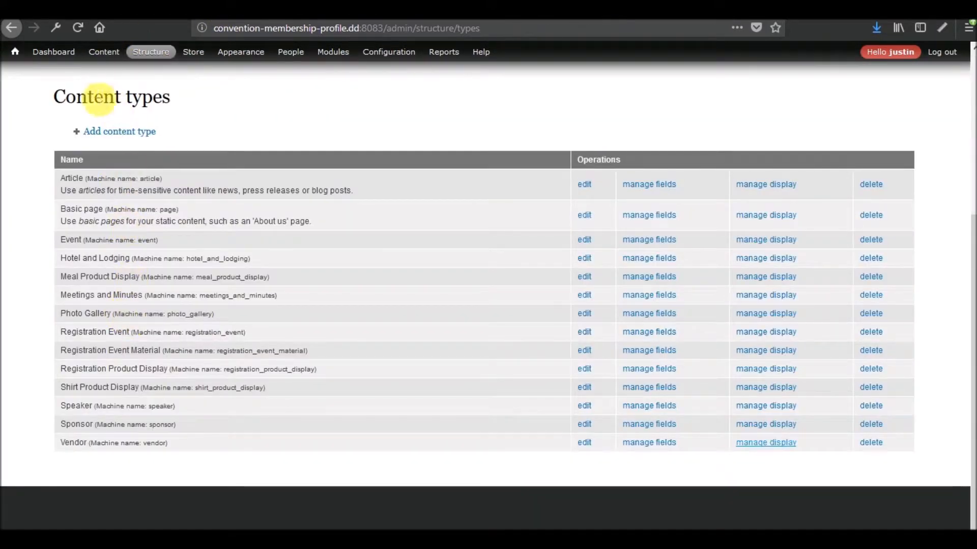
- Open the 2018 Perfectly Optimized Annual Conference registration event and examine its event list, speakers, sponsors, gallery, downloadable material and hotel sections
click(108, 53)
scroll(30, 415, down, 6)
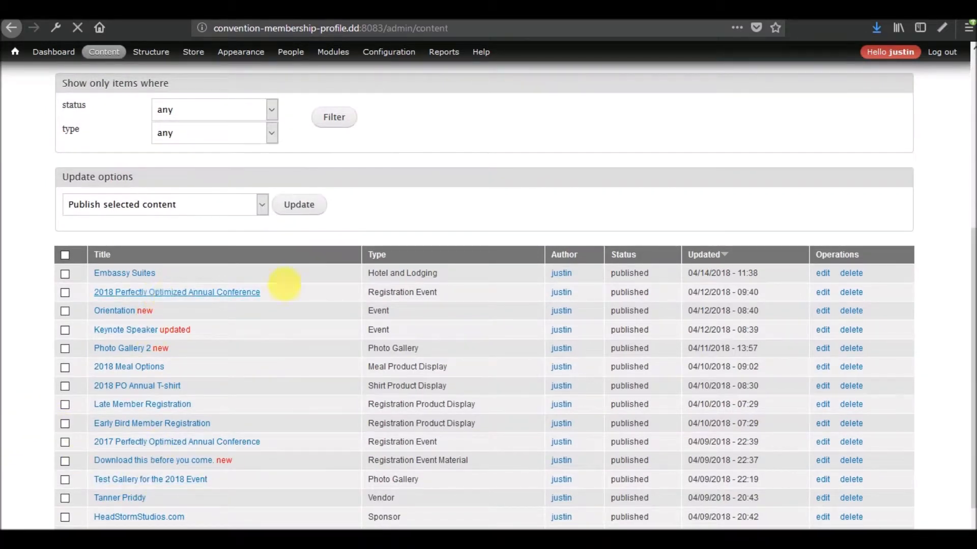
click(257, 292)
scroll(377, 263, down, 10)
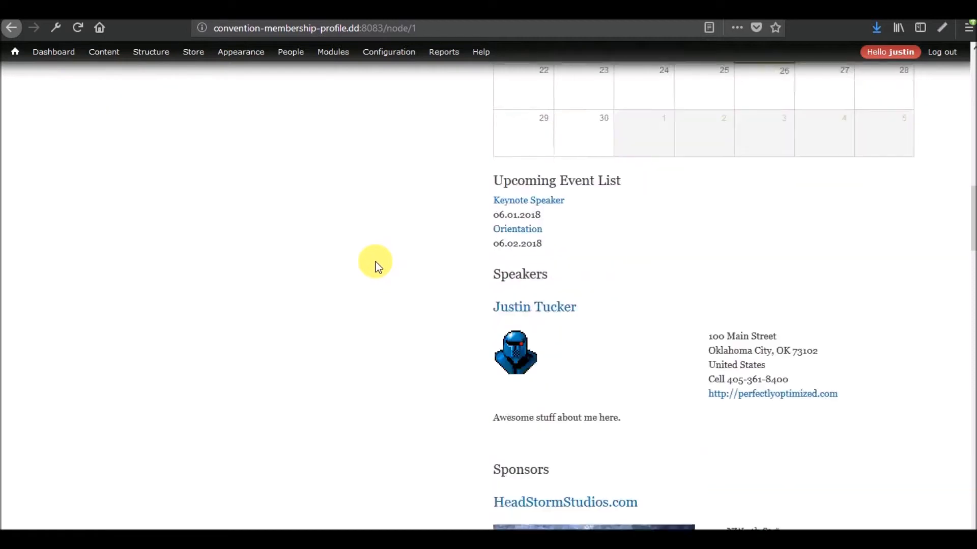
scroll(376, 264, down, 20)
scroll(379, 265, down, 10)
scroll(376, 263, up, 12)
scroll(377, 265, up, 6)
scroll(376, 266, down, 6)
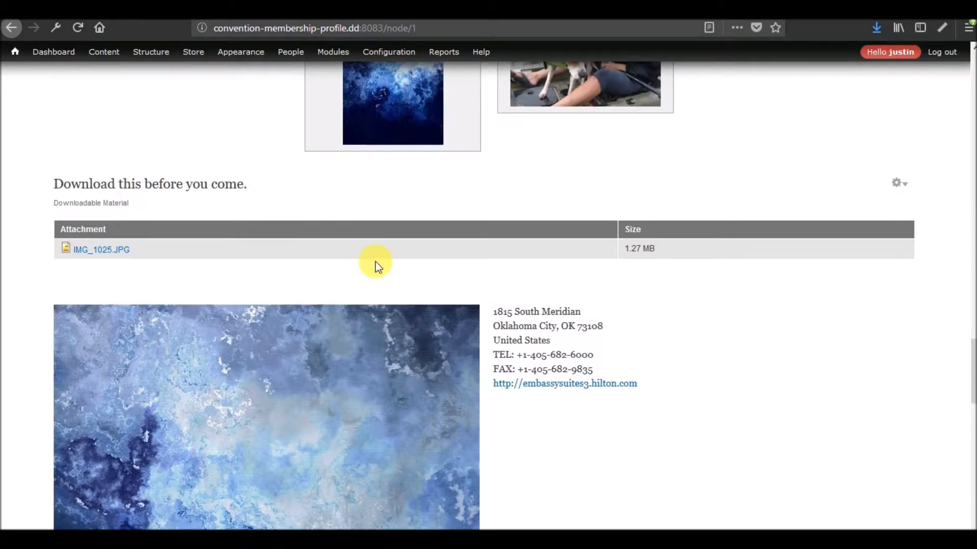
scroll(376, 265, down, 15)
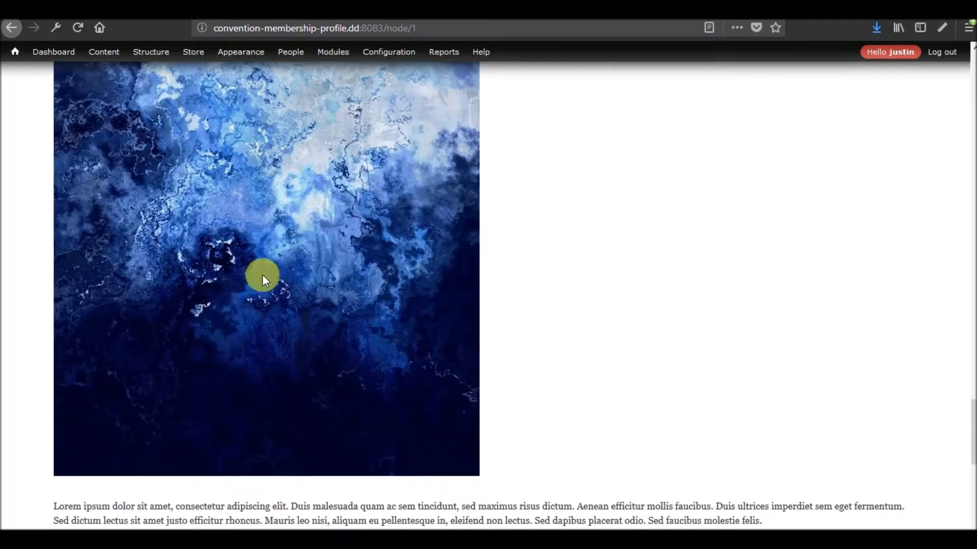
scroll(252, 308, up, 20)
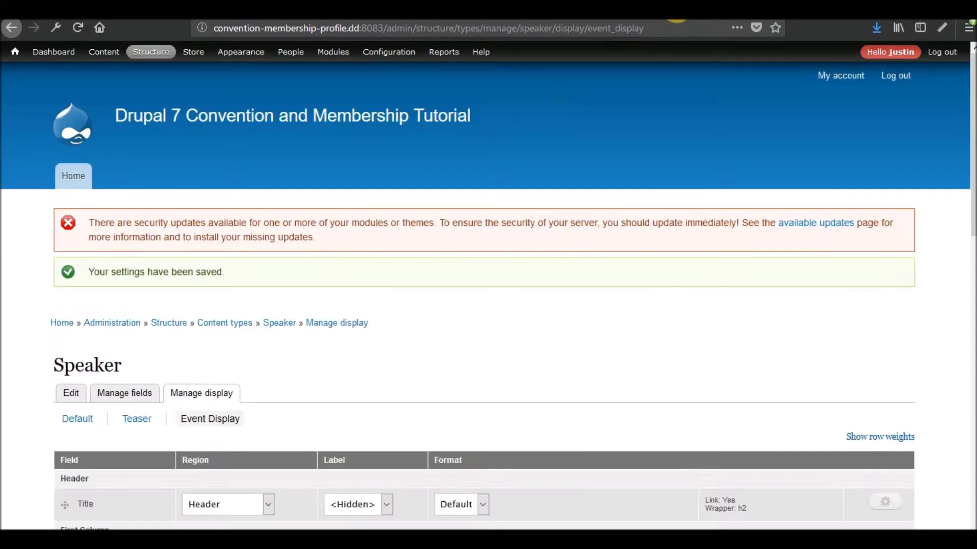
- Return to Speaker's Event Display settings and check the regions, labels and formats of its fields
scroll(267, 400, down, 8)
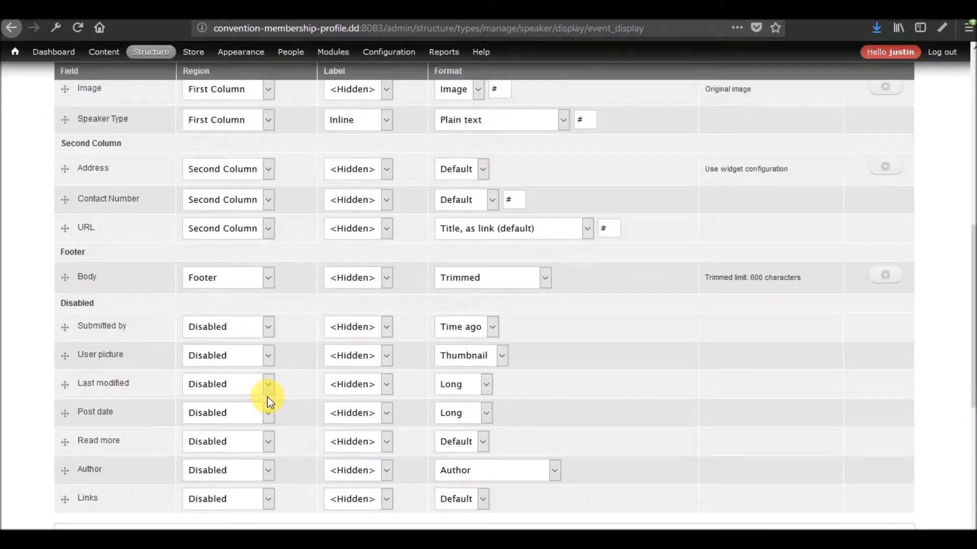
- Set the Speaker event display's image style to 150 by 150, link the image to its content, and save the display
scroll(177, 204, up, 5)
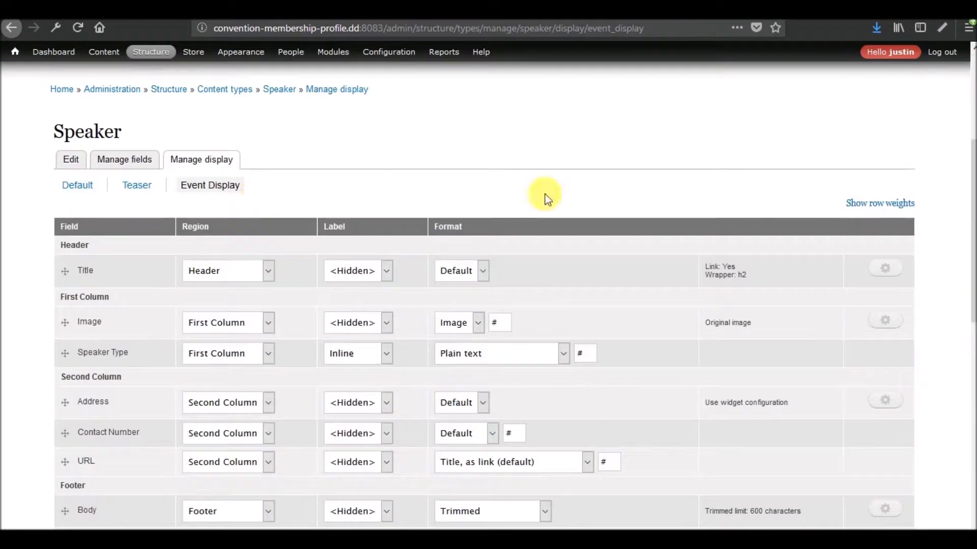
click(892, 325)
click(565, 345)
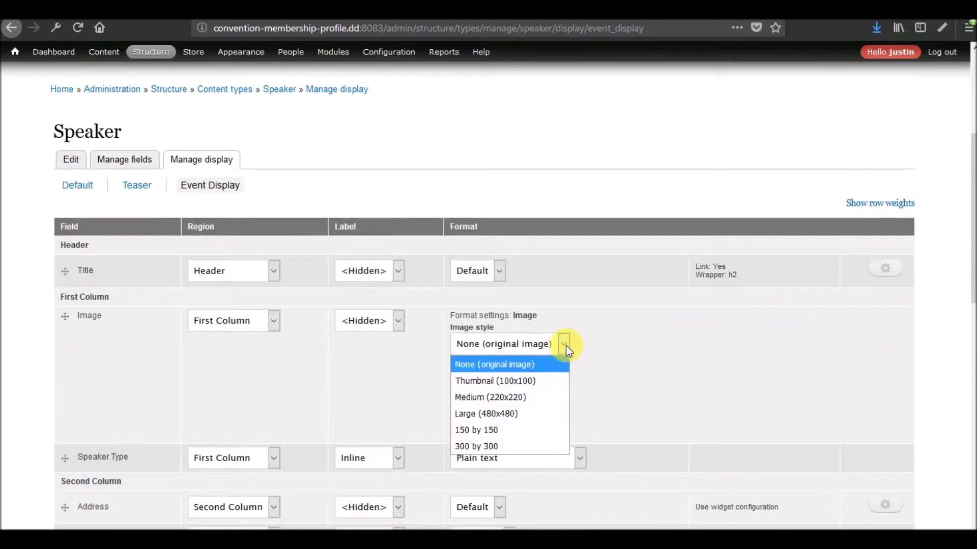
click(516, 429)
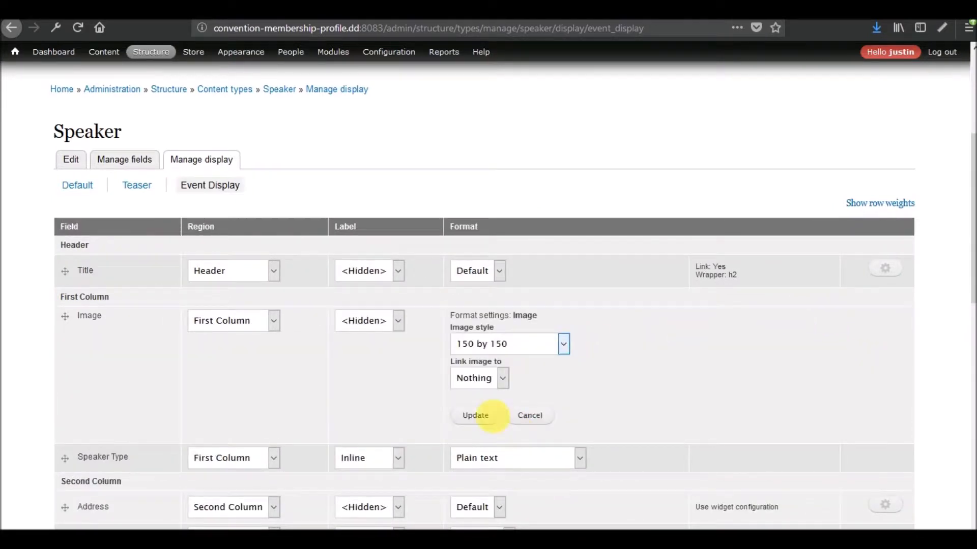
click(496, 380)
click(474, 412)
click(474, 415)
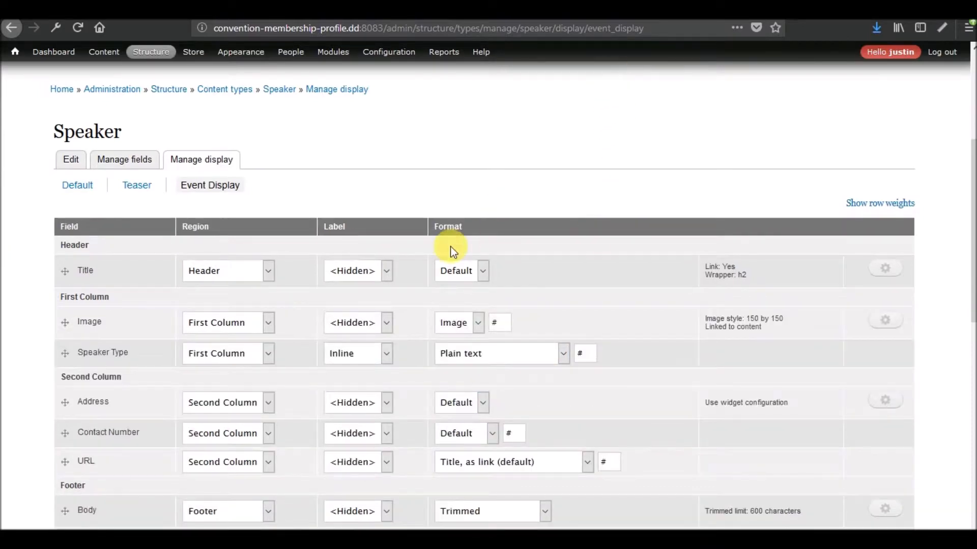
scroll(450, 246, down, 10)
click(75, 419)
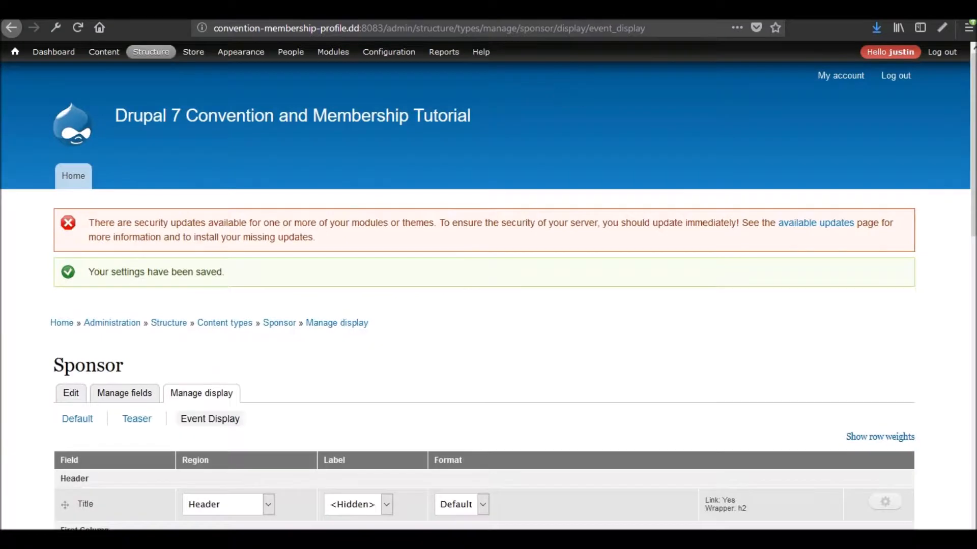
- Set the Sponsor event display's image style to 150 by 150 with the image linked to content, and save the display
scroll(462, 237, down, 8)
scroll(462, 236, up, 5)
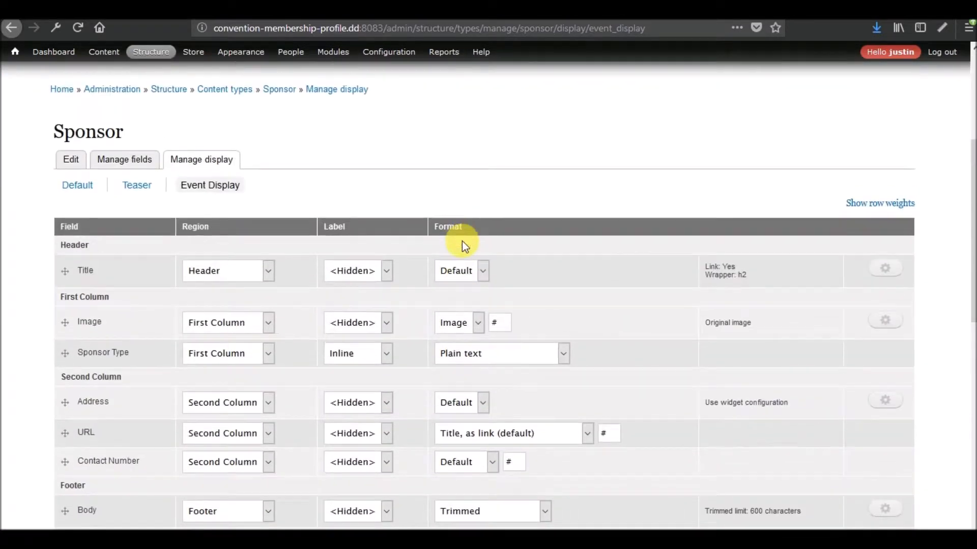
click(895, 321)
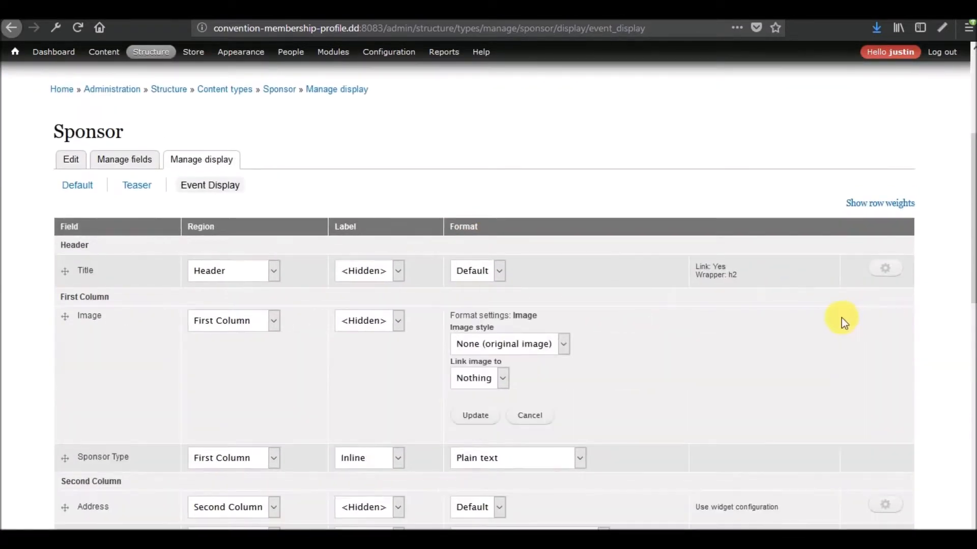
click(533, 350)
click(483, 426)
click(487, 378)
click(477, 415)
click(475, 416)
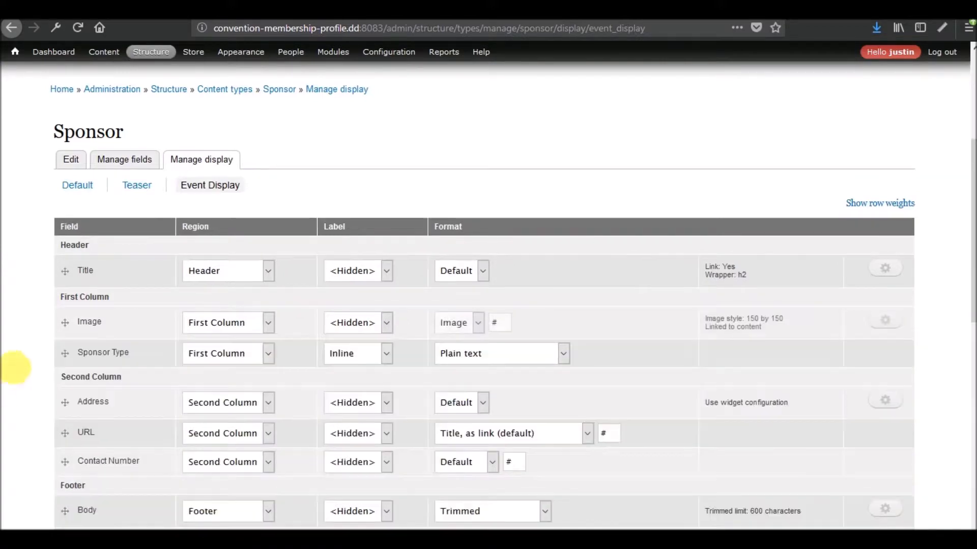
scroll(31, 359, down, 1)
scroll(32, 359, down, 10)
click(76, 420)
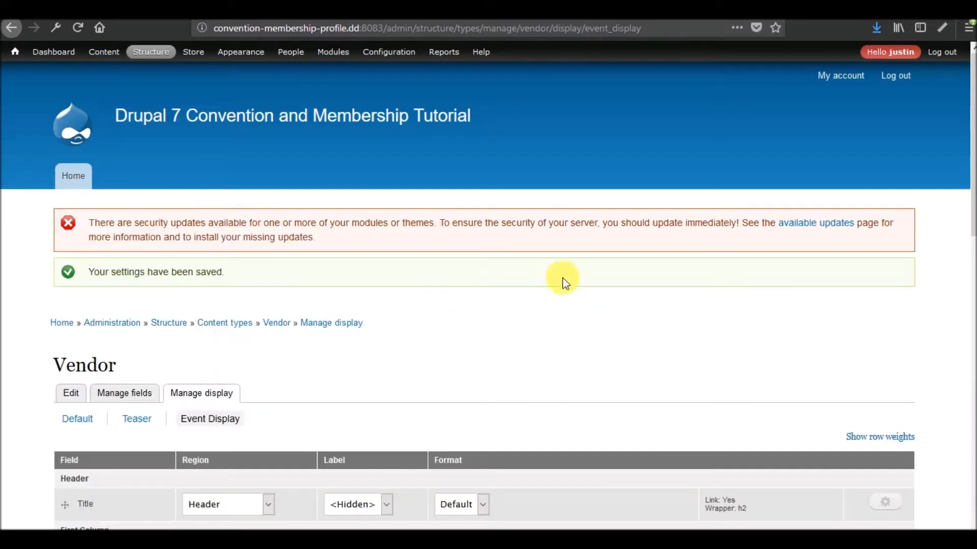
- Check the title and image format settings of the Vendor event display, keeping the 150 by 150 style linked to content, and save
scroll(563, 277, down, 5)
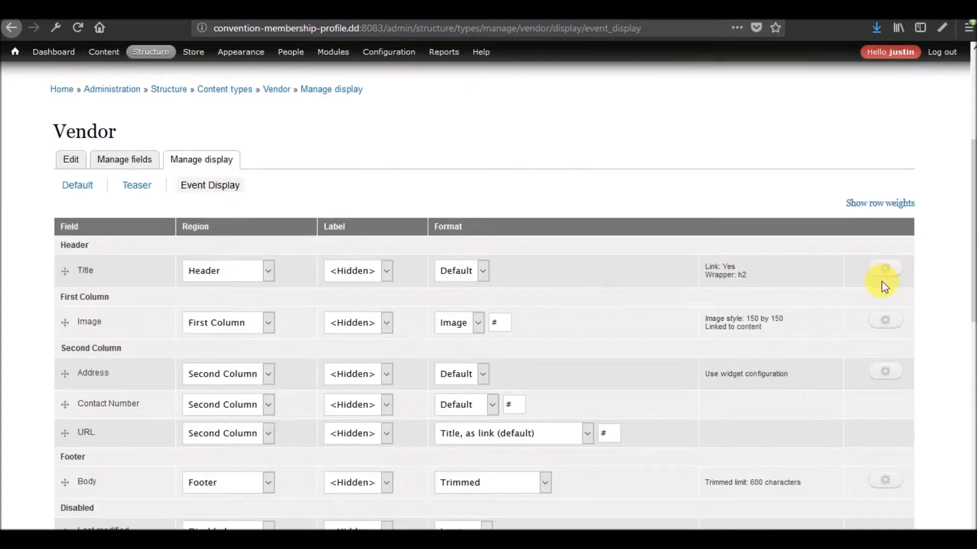
click(901, 274)
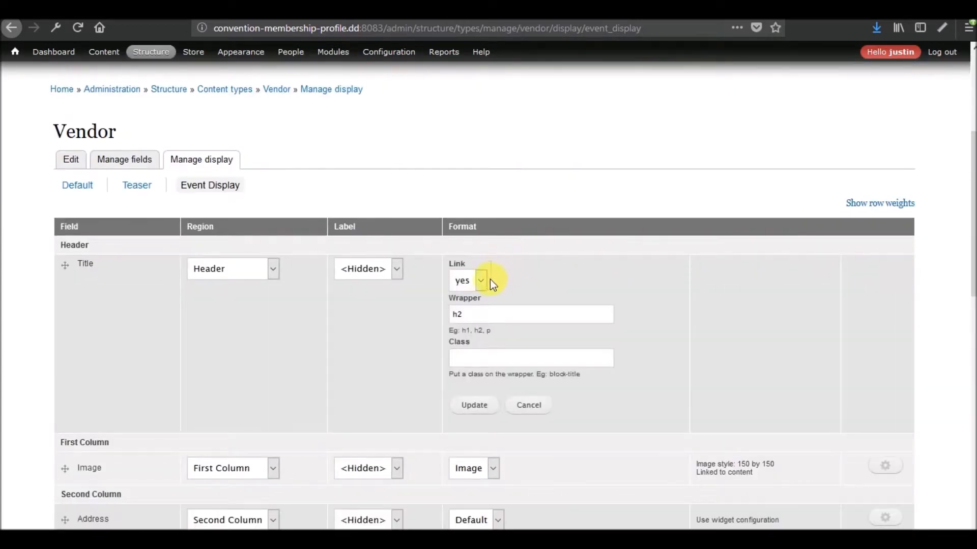
click(528, 405)
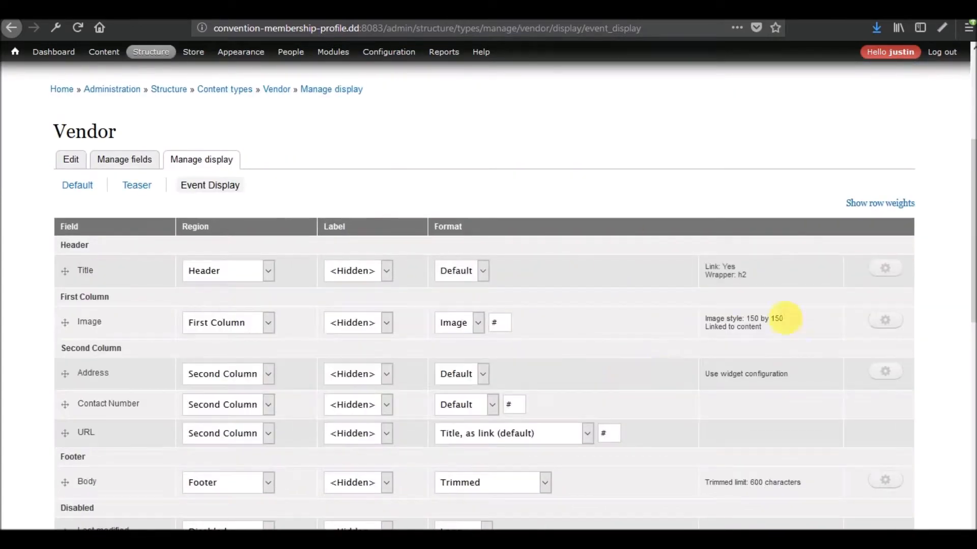
click(898, 326)
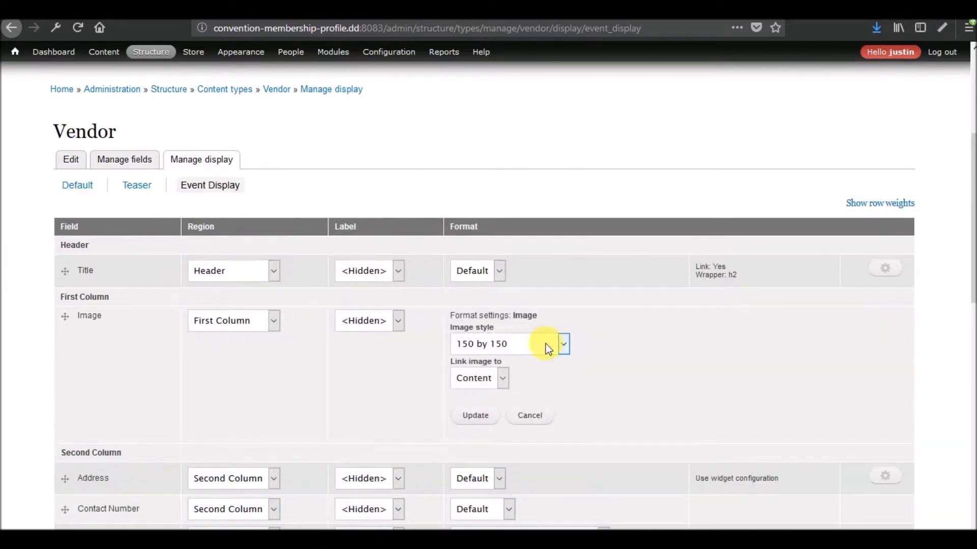
click(475, 419)
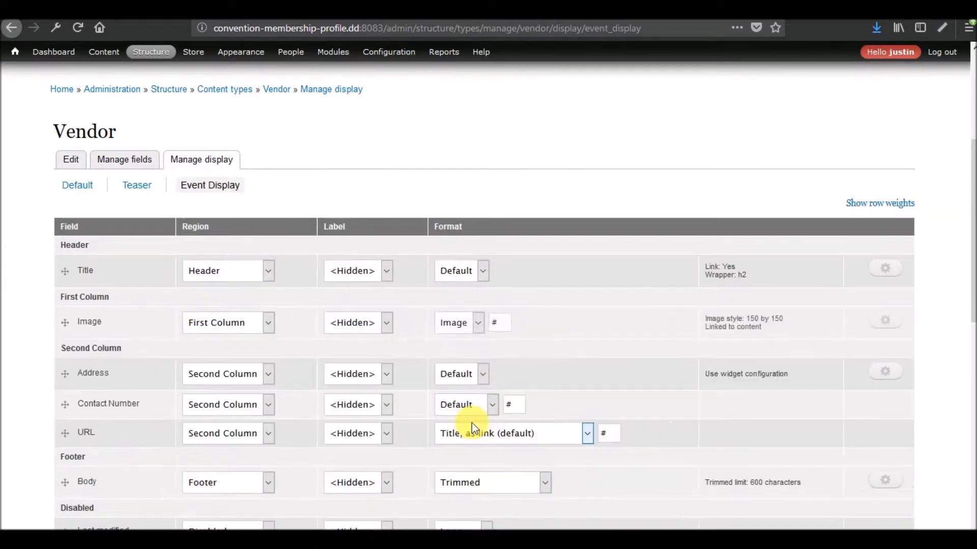
scroll(5, 384, down, 10)
click(73, 420)
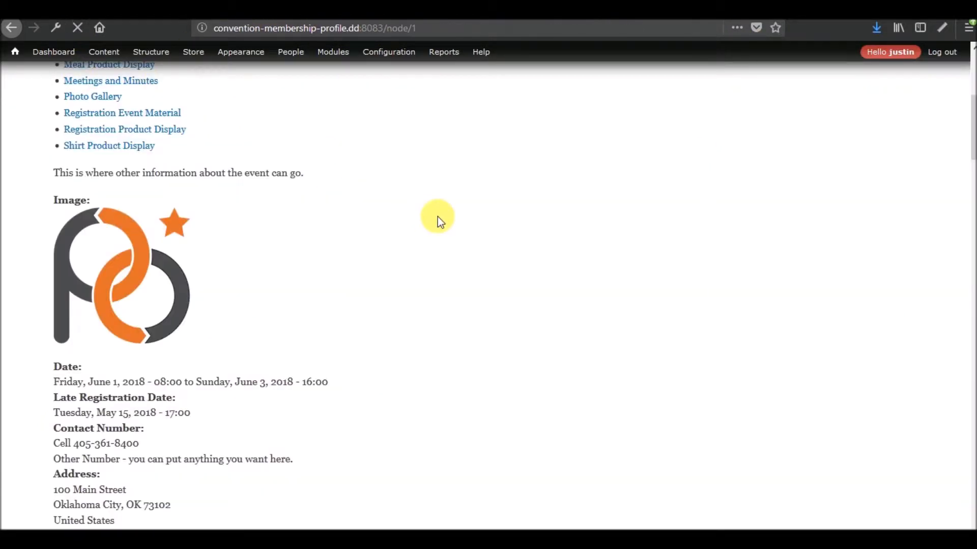
- Review the image sizes on the event page and open the Event Display settings of the Hotel and Lodging content type
scroll(437, 217, down, 15)
scroll(437, 217, down, 12)
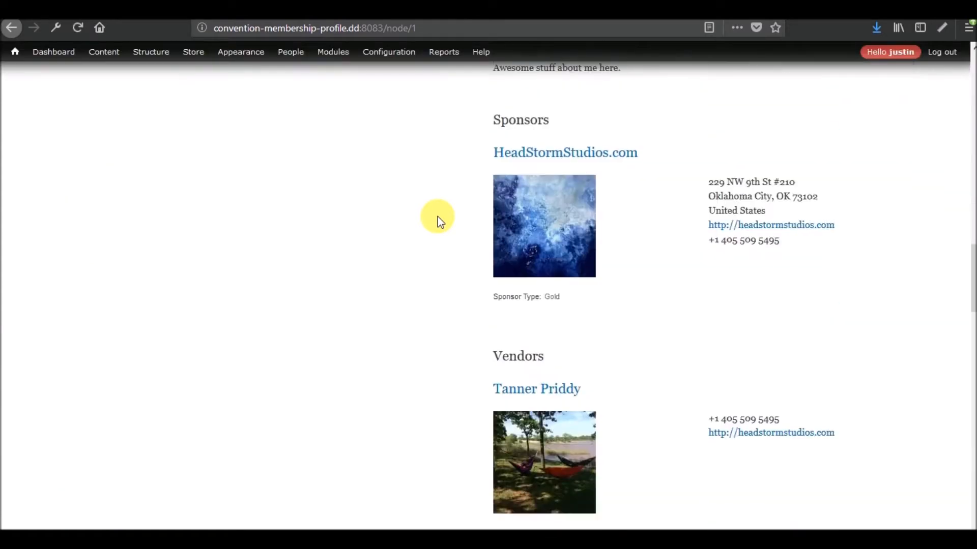
scroll(438, 216, down, 7)
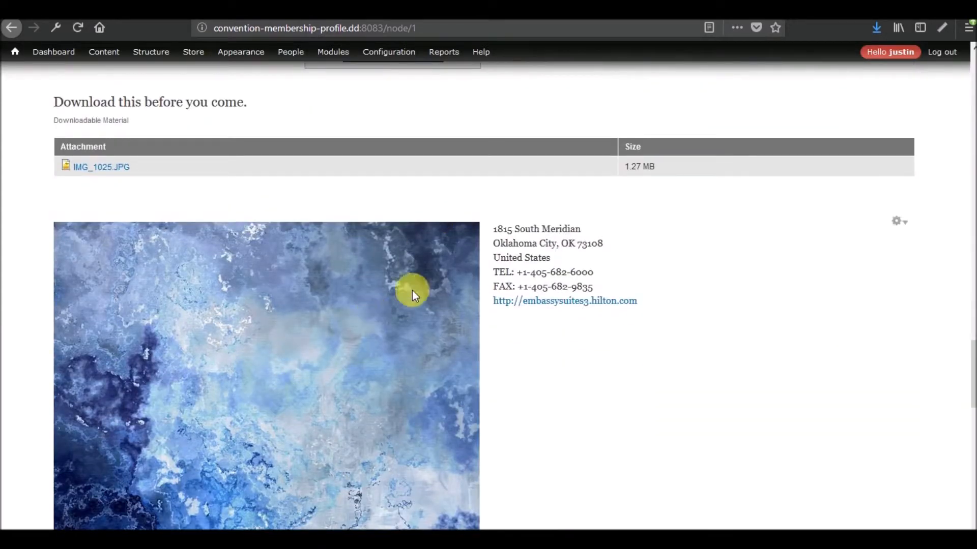
click(11, 28)
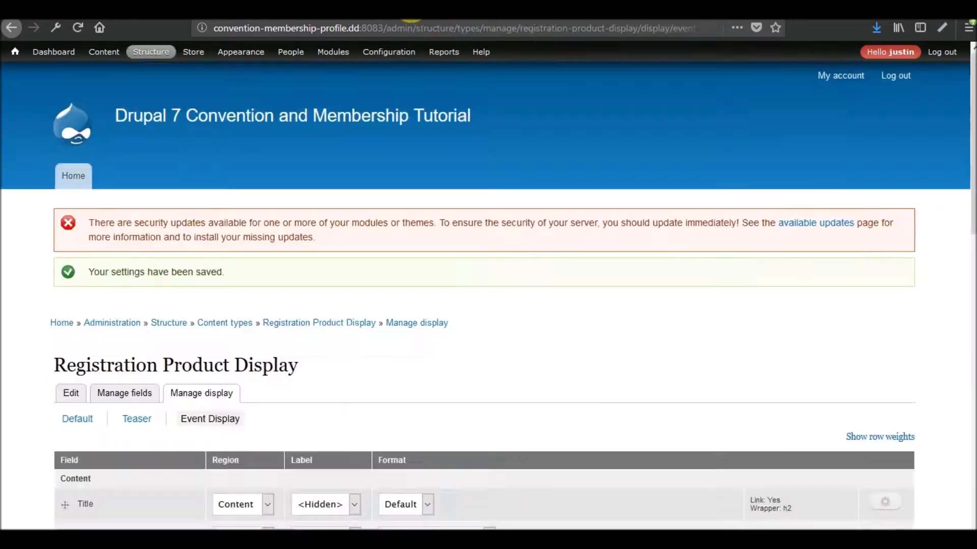
mouse_move(295, 204)
mouse_move(290, 160)
mouse_move(402, 192)
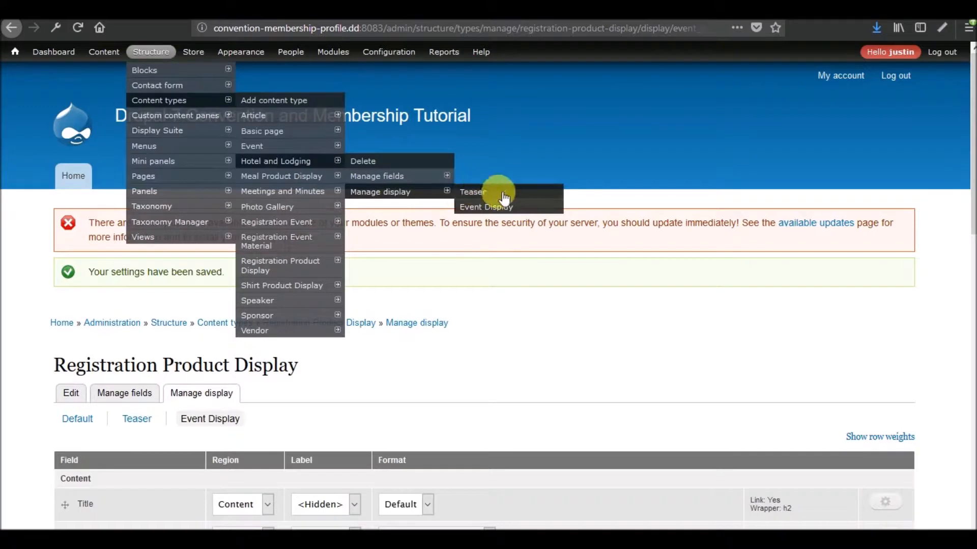
click(509, 213)
scroll(436, 261, down, 5)
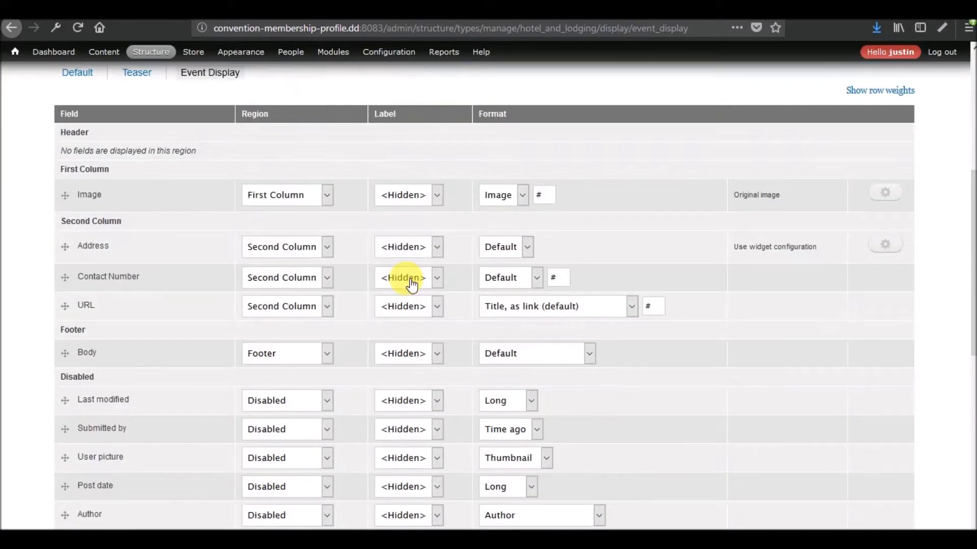
- Set the Hotel and Lodging image style to 150 by 150, link the image to content, and save the display
click(899, 192)
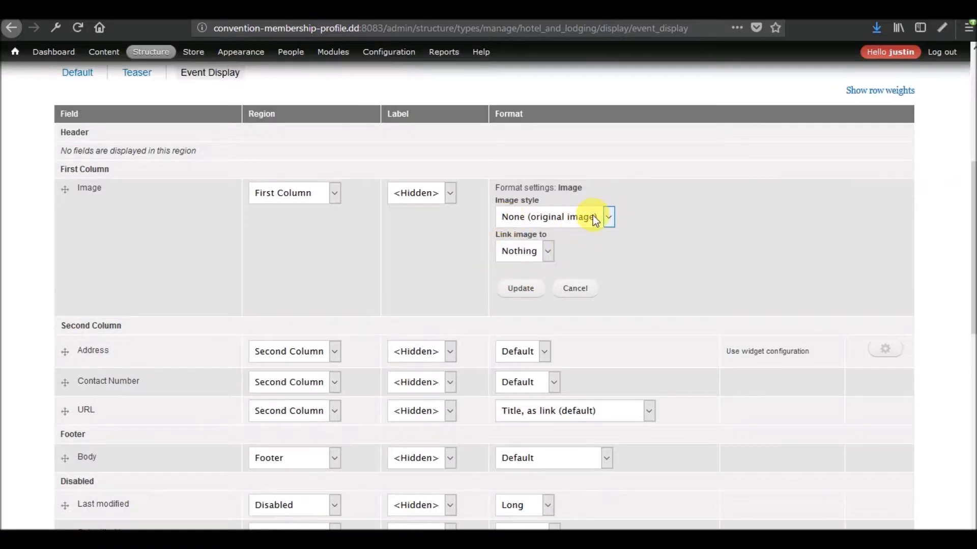
click(593, 216)
click(547, 300)
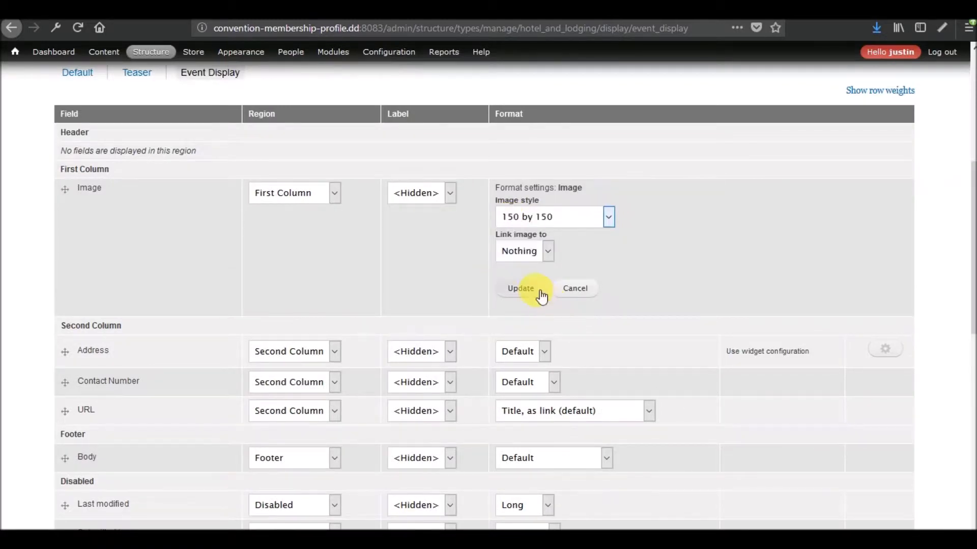
click(554, 251)
click(513, 286)
click(511, 289)
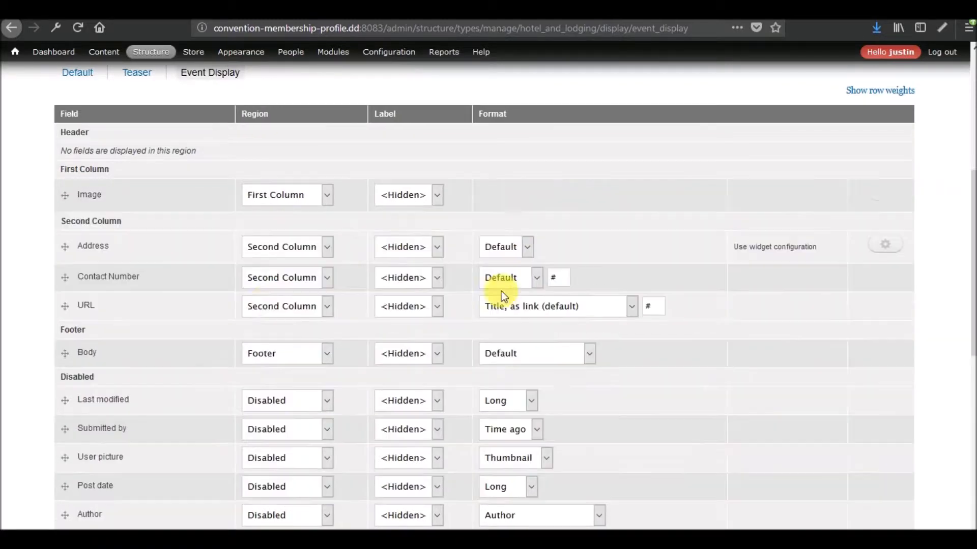
scroll(15, 326, down, 10)
click(74, 418)
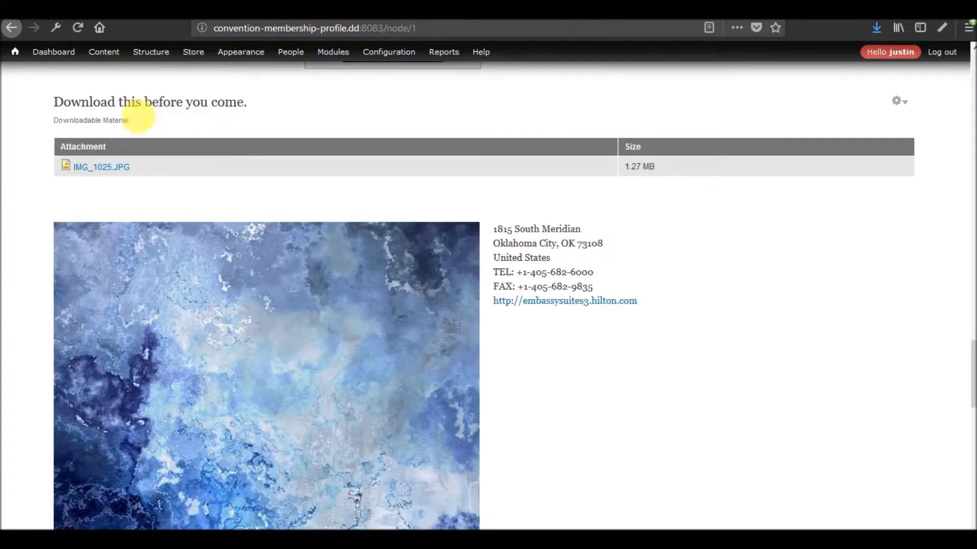
- Reload the 2018 conference page and examine the layout of its galleries, downloads, lodging and registration sections
scroll(179, 251, up, 15)
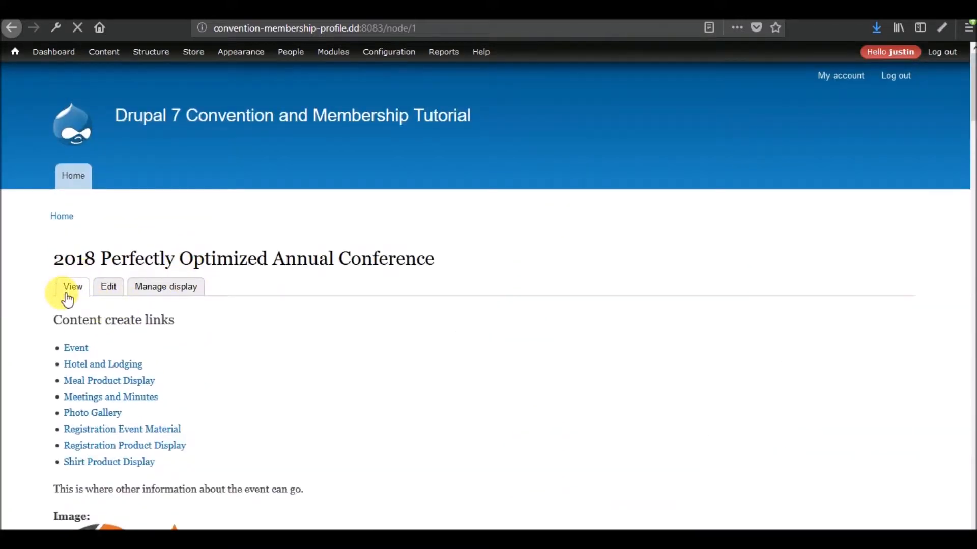
scroll(45, 286, down, 15)
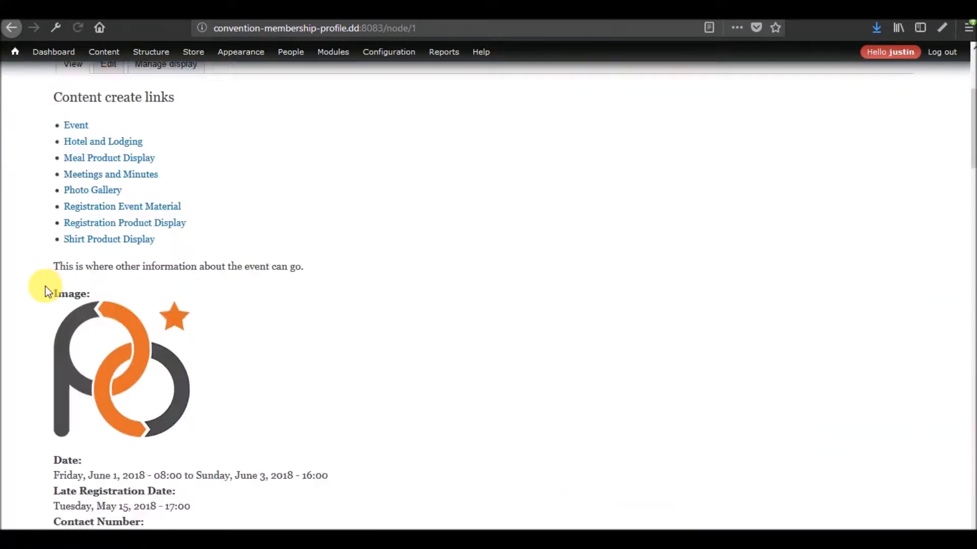
scroll(45, 286, down, 15)
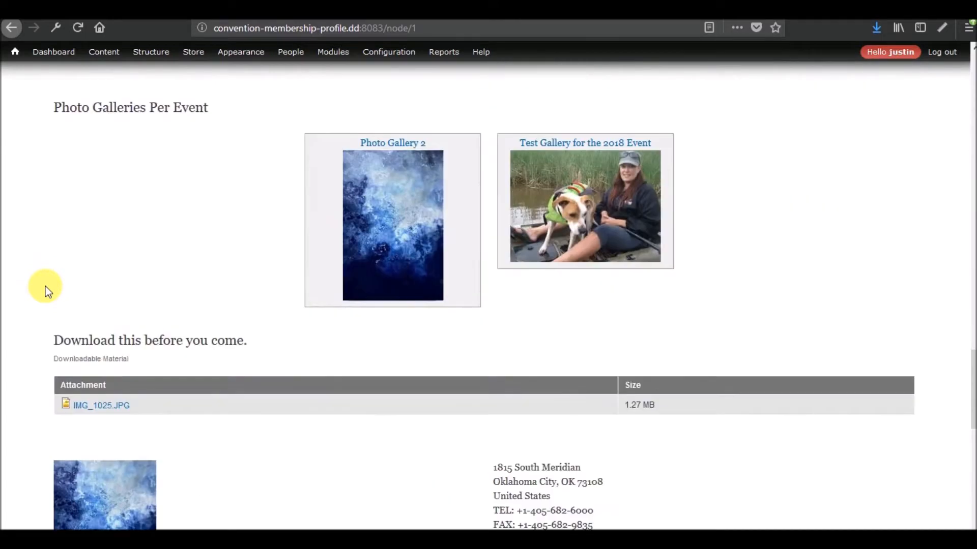
scroll(45, 286, down, 8)
scroll(45, 286, up, 7)
scroll(45, 286, down, 3)
scroll(45, 286, up, 9)
scroll(45, 286, down, 9)
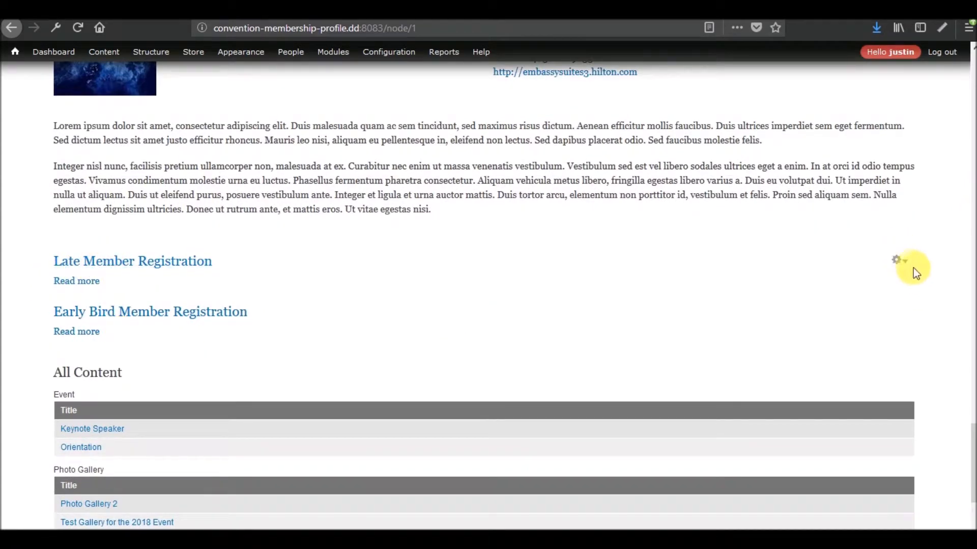
- Edit the view behind the registration options and give that pane its own title beginning with "Registration", overriding only this display
click(911, 263)
click(875, 277)
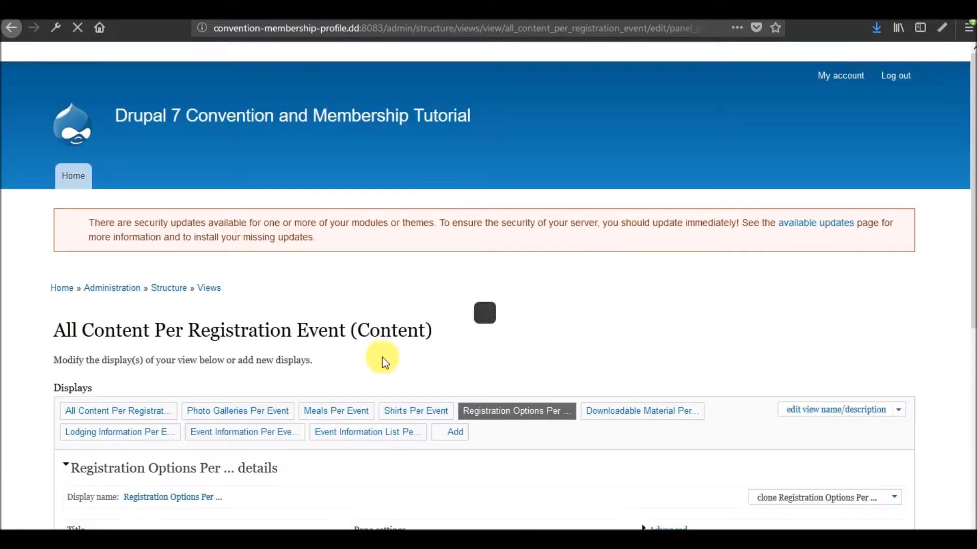
scroll(388, 308, down, 5)
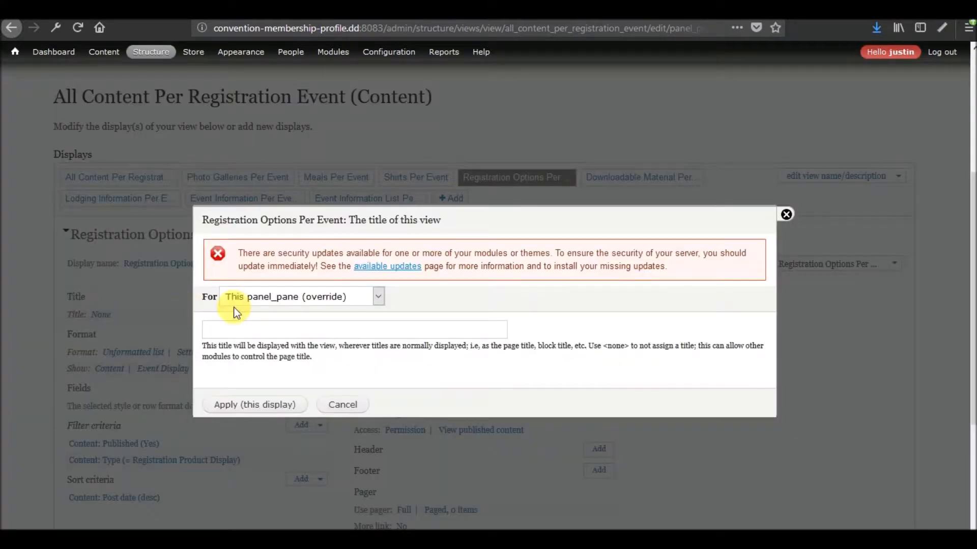
click(283, 335)
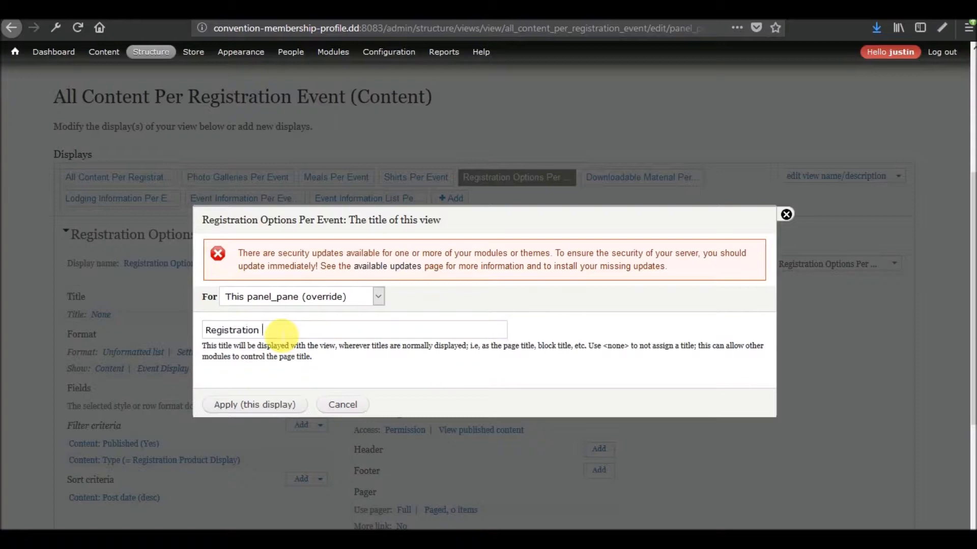
click(244, 404)
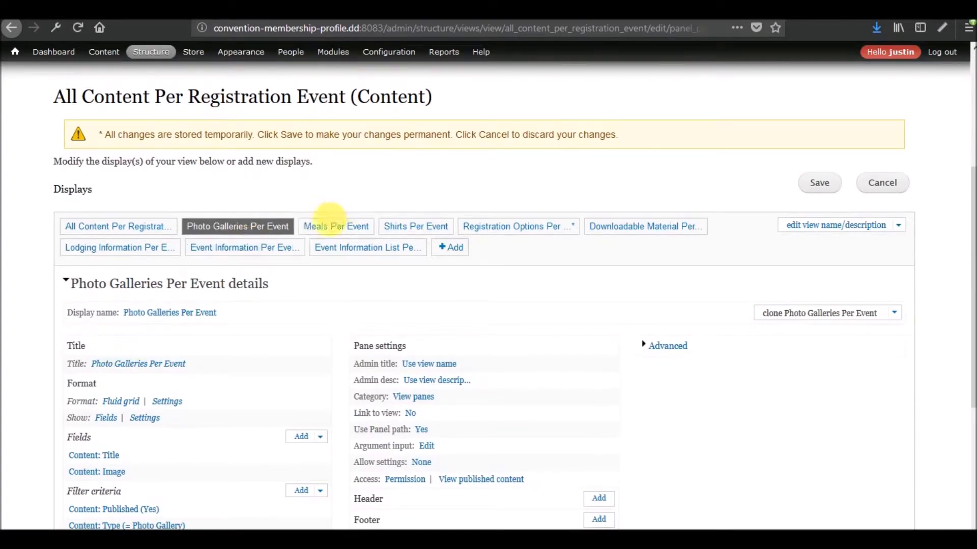
- Set the title of the Meals Per Event display to "Individual Meals" for this panel pane only
click(330, 224)
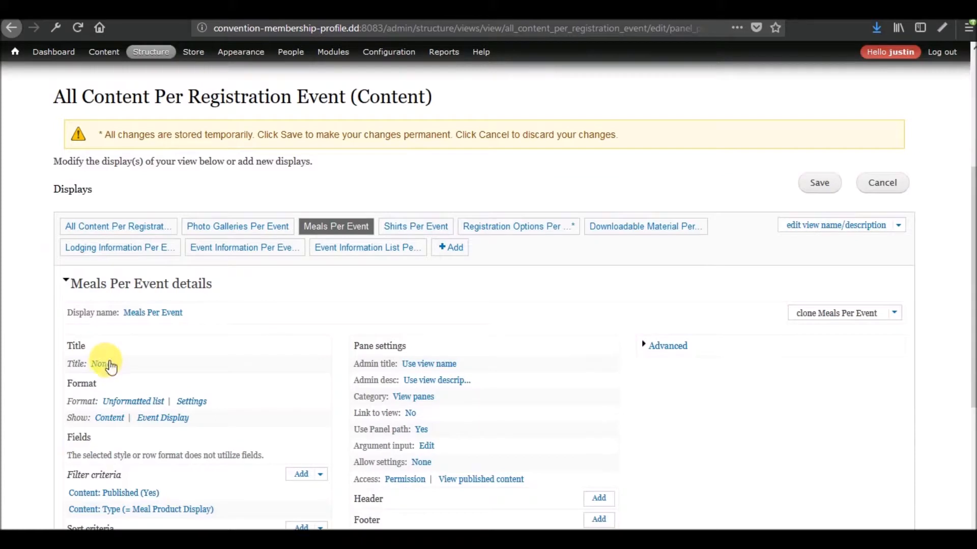
click(108, 364)
click(283, 330)
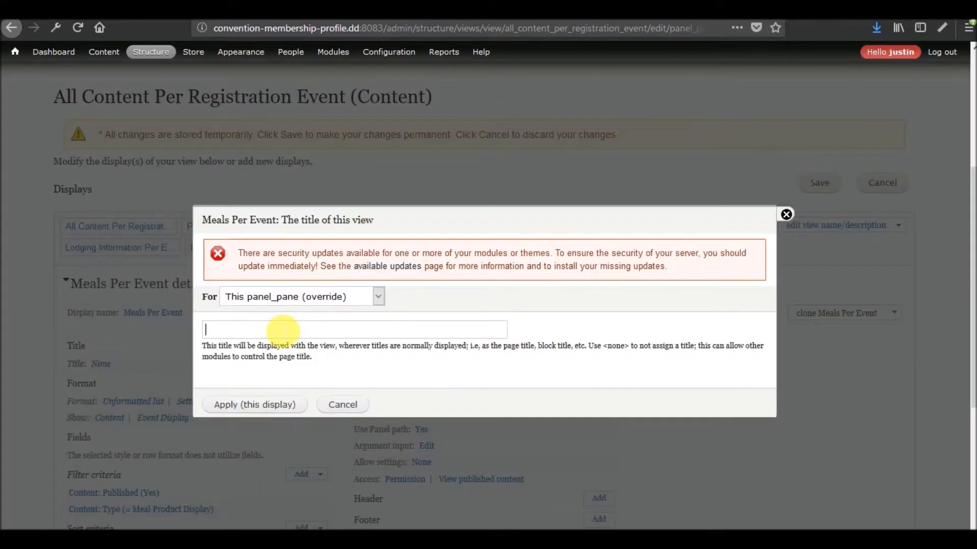
text(Individual Meals)
click(258, 402)
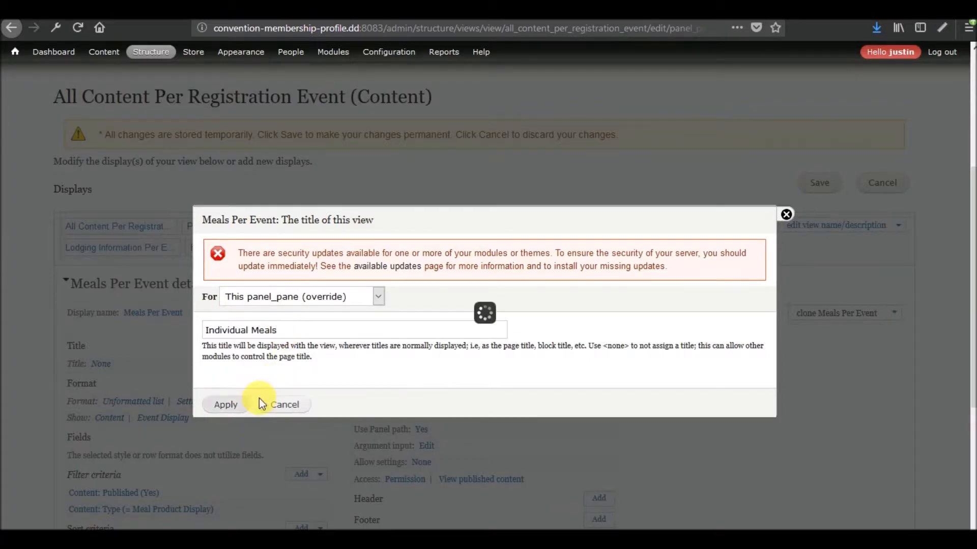
- Set the title of the Shirts Per Event display to "Individual Shirts" for this panel pane only
click(432, 236)
scroll(285, 356, down, 6)
click(102, 214)
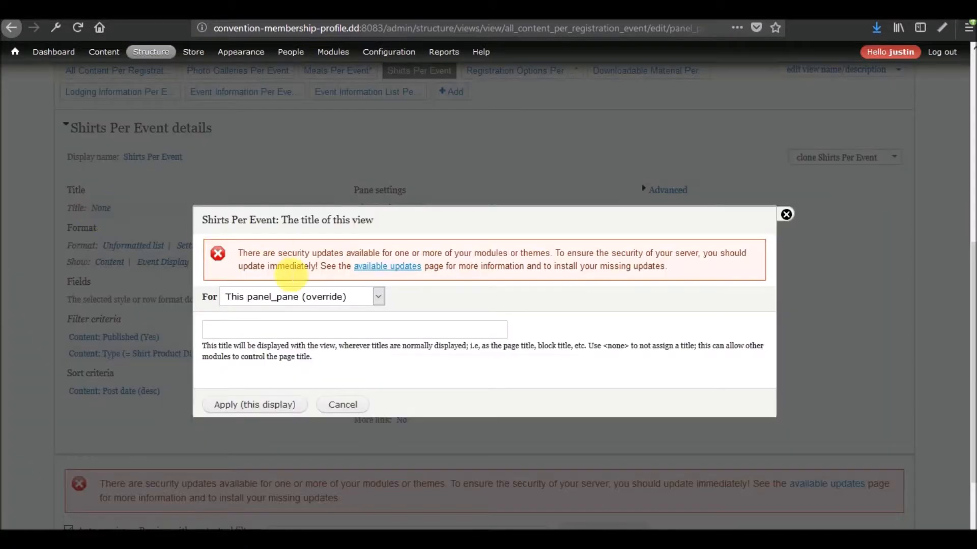
click(258, 335)
text(Indivu)
key(BackSpace)
key(BackSpace)
text(vidual Shirts)
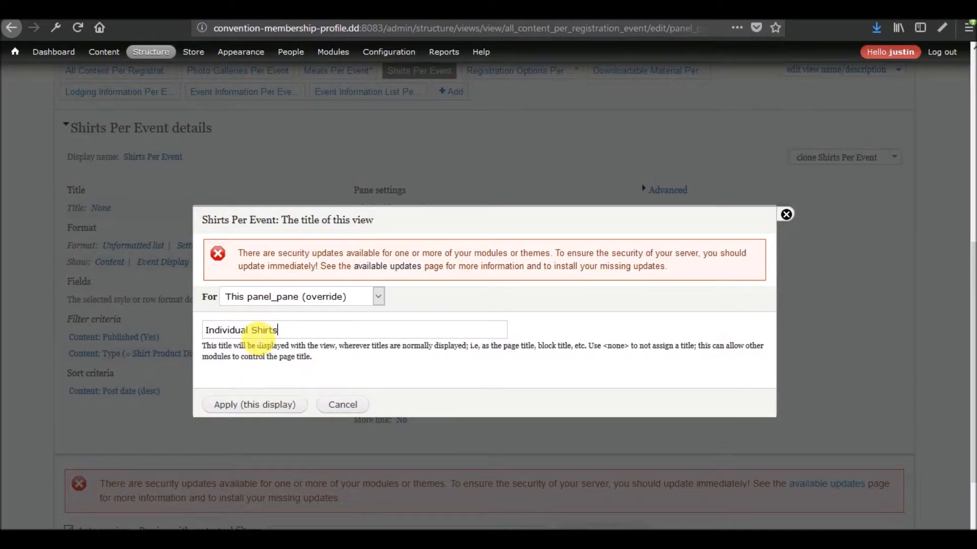
click(227, 406)
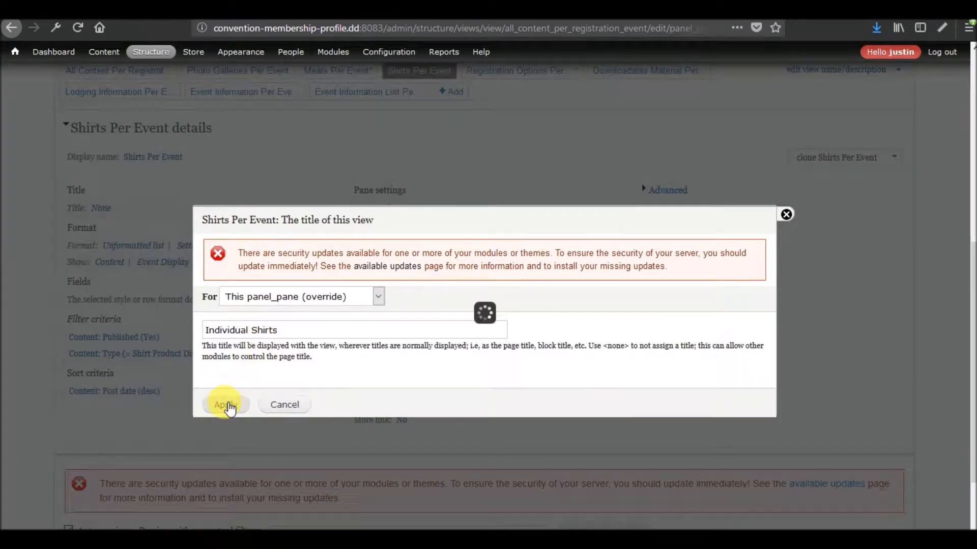
- Check the title and settings of the Registration Options display
scroll(252, 343, up, 6)
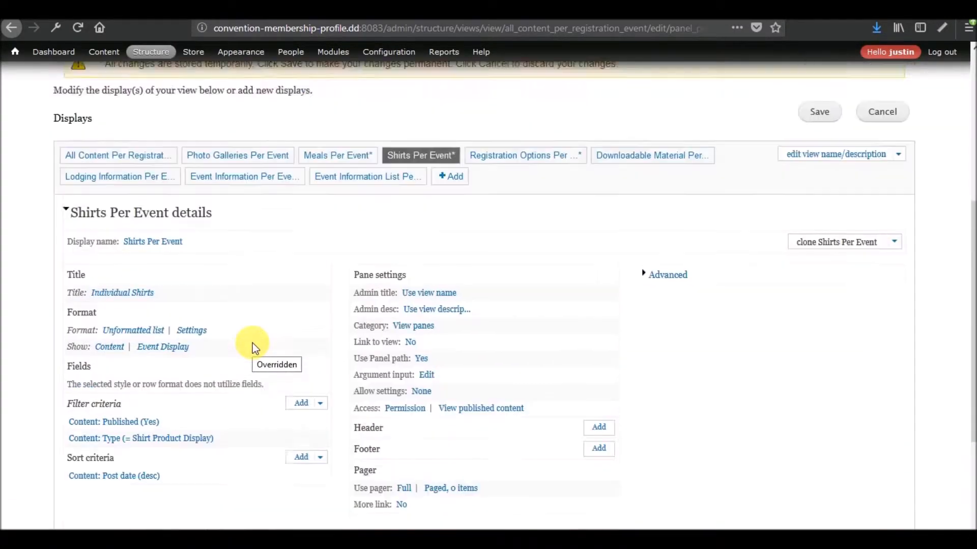
click(526, 391)
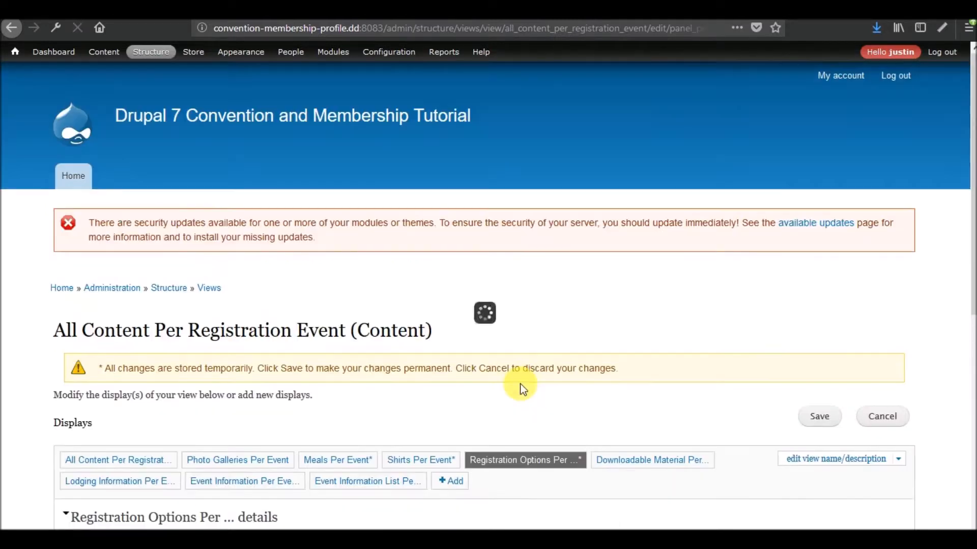
scroll(520, 382, down, 7)
scroll(319, 352, down, 3)
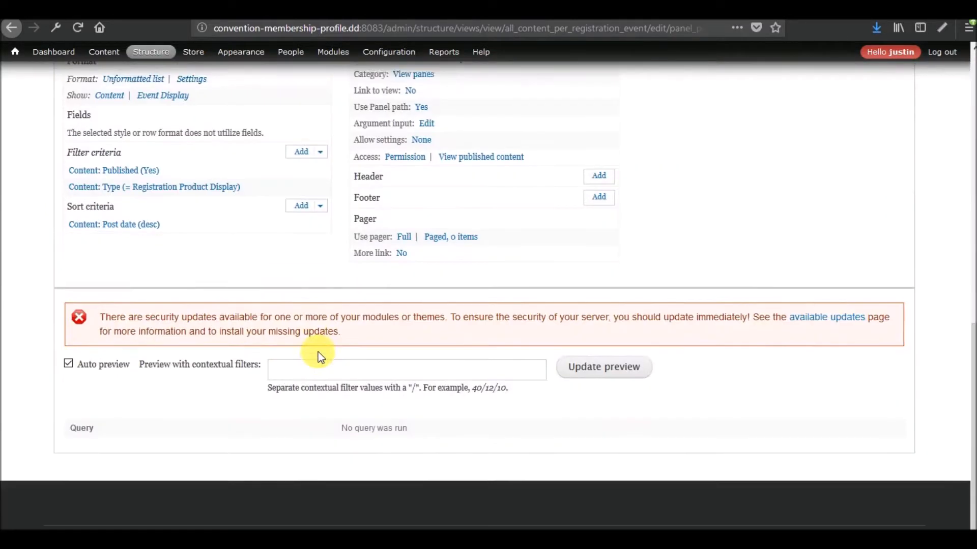
scroll(274, 352, up, 3)
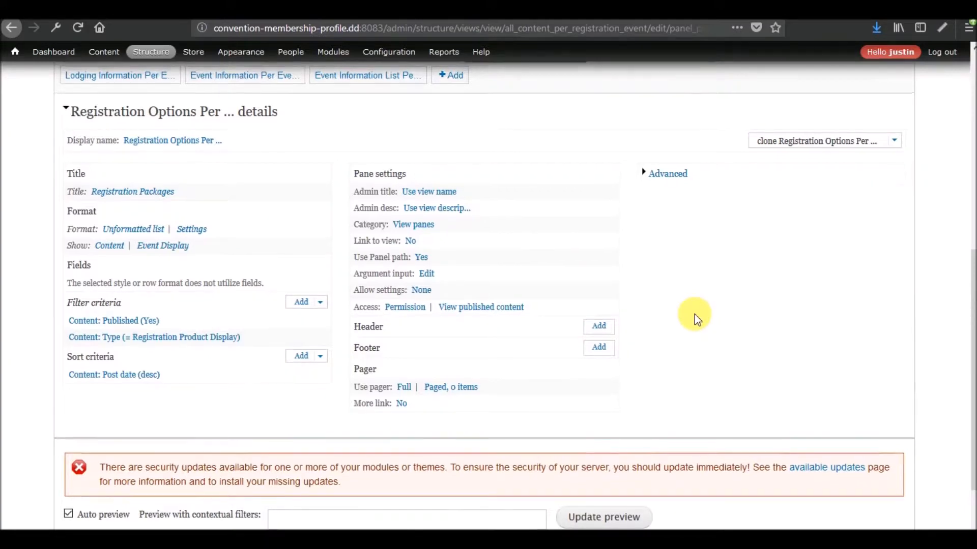
scroll(695, 314, up, 4)
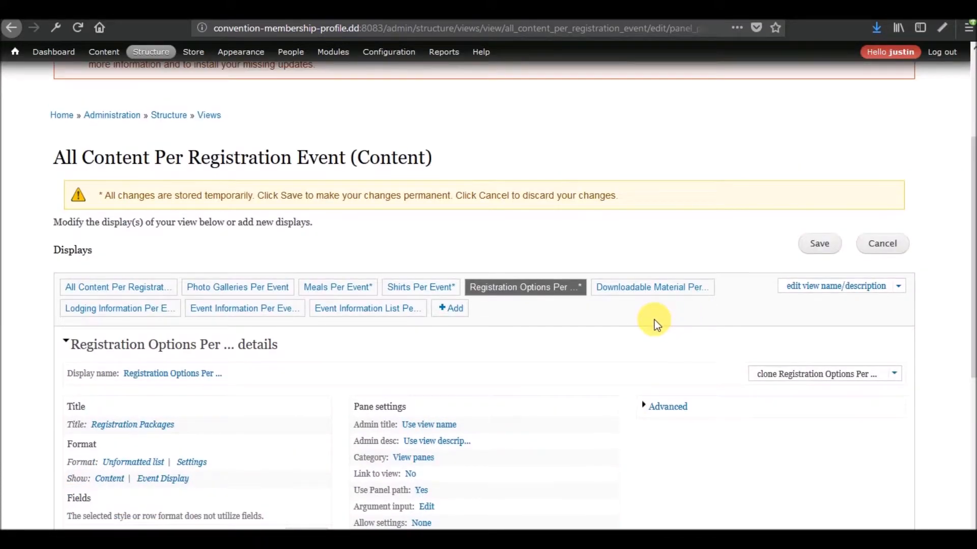
- Set the title of the Downloadable Material Per Event display to "Downloadable Material", overriding only this pane
click(624, 296)
scroll(456, 292, down, 4)
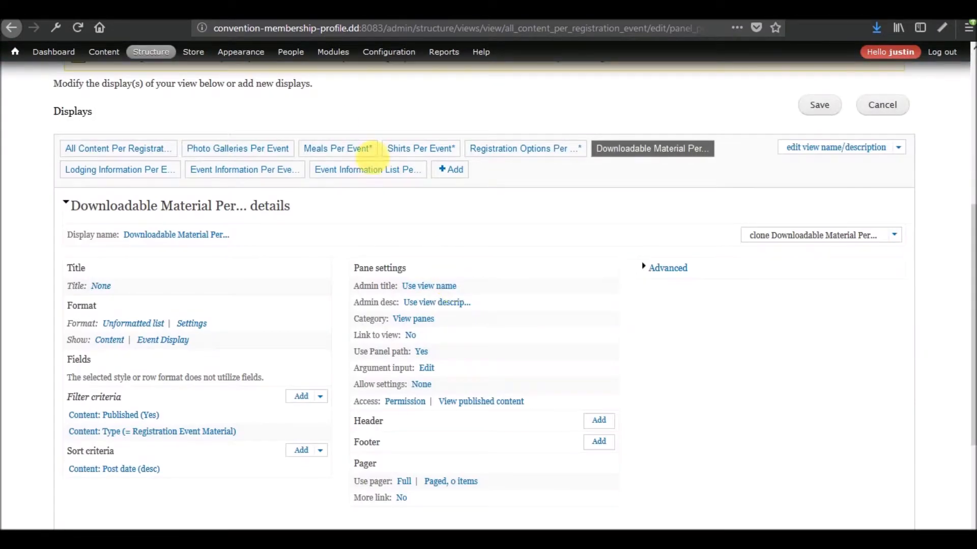
scroll(265, 297, down, 5)
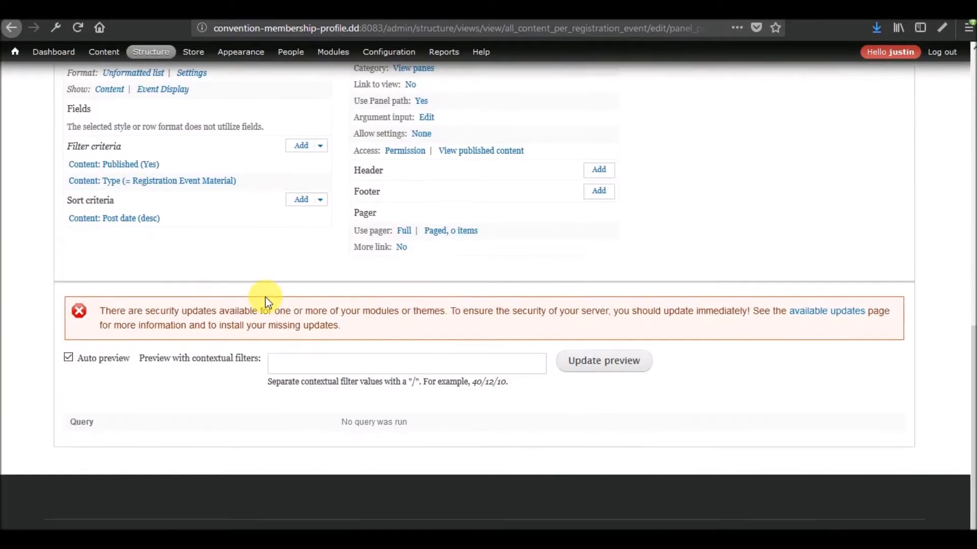
scroll(264, 297, up, 6)
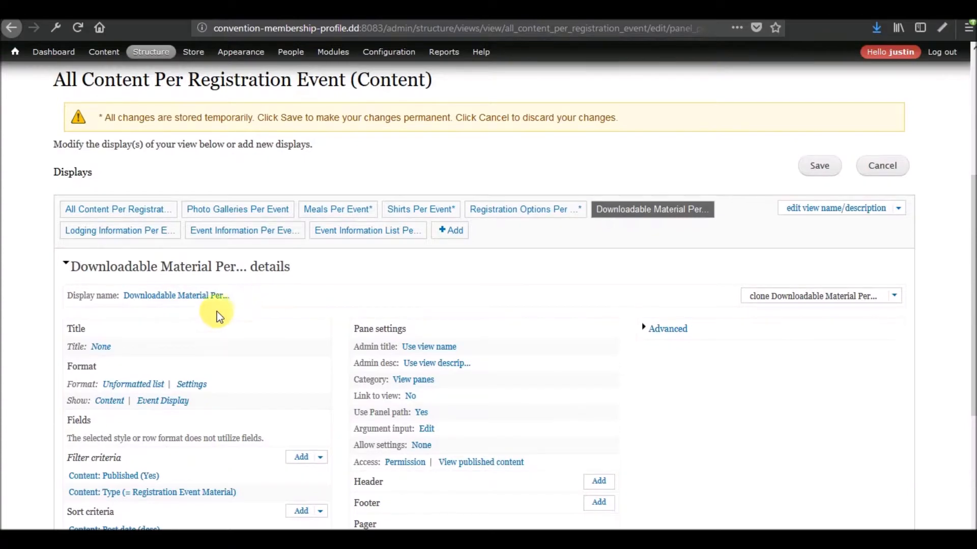
click(101, 346)
click(280, 336)
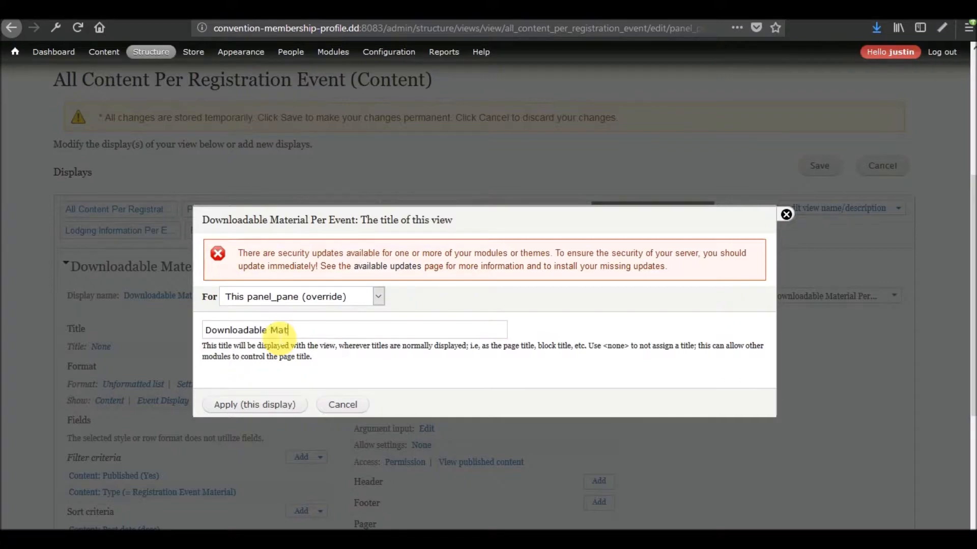
click(253, 401)
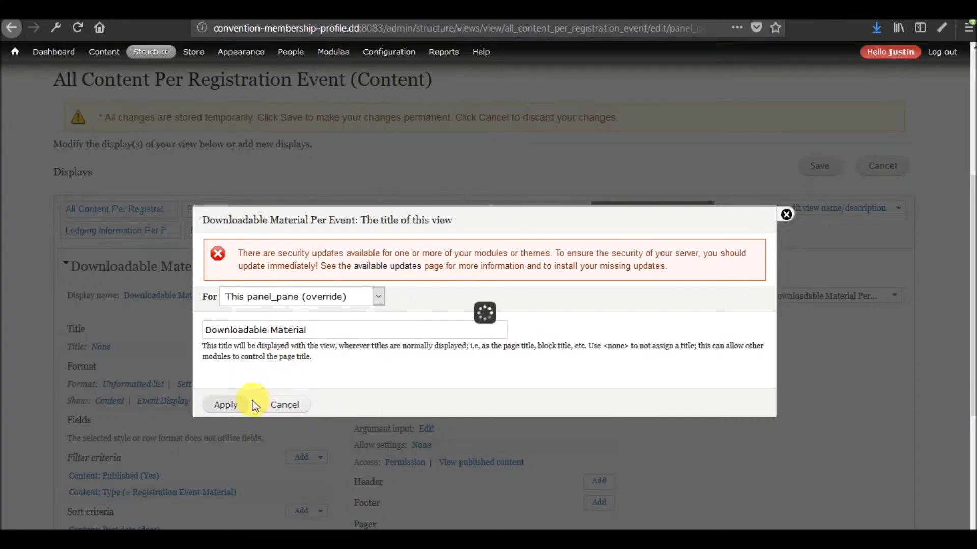
- Give the Lodging Information Per Event display the title "Lodging Information" for this pane only
click(131, 235)
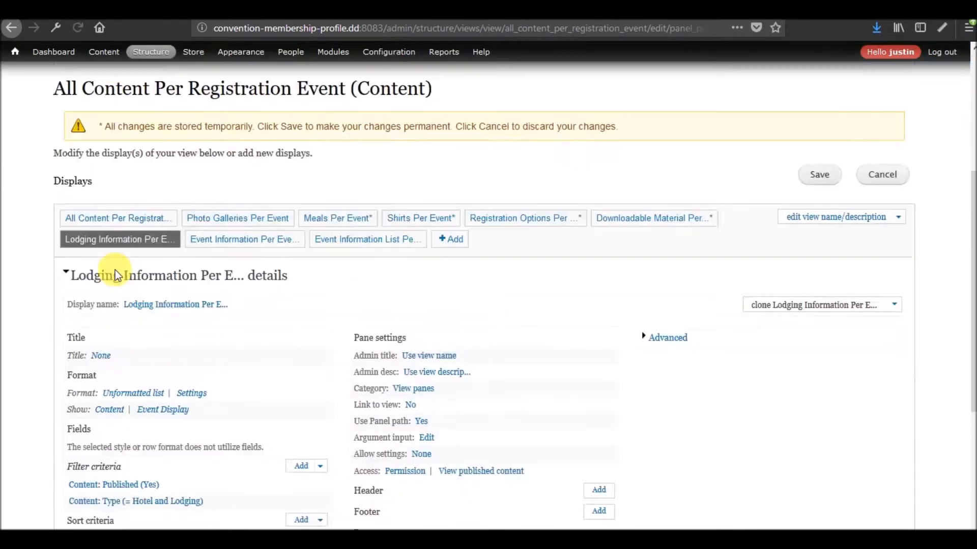
scroll(124, 228, down, 4)
click(102, 131)
click(258, 334)
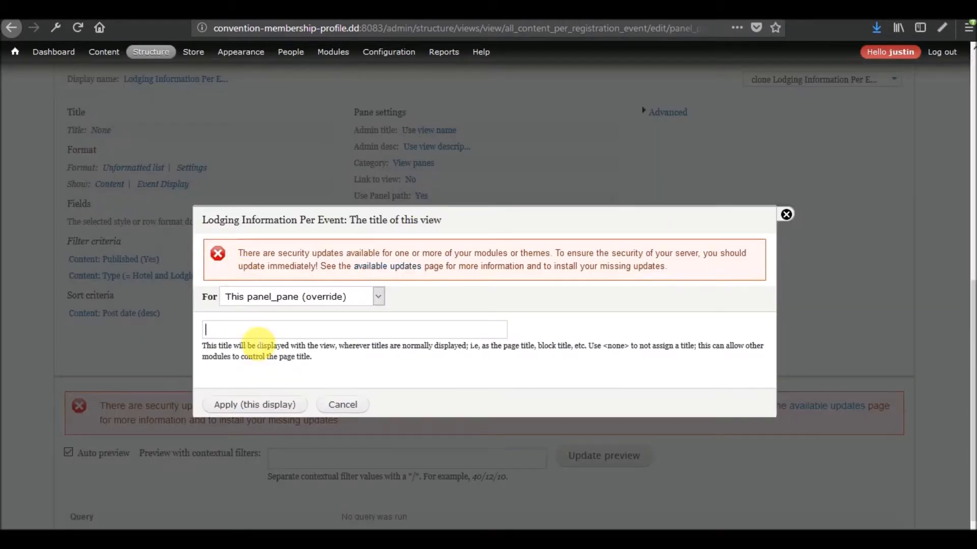
text(Lodg)
click(252, 404)
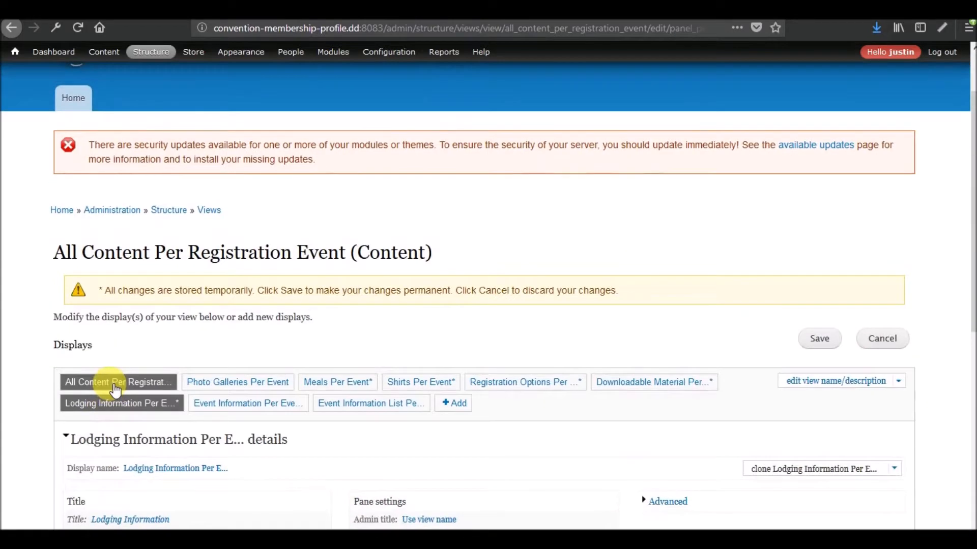
- Title the Event Information Per Event calendar display "Event Schedule", overriding only this pane
scroll(223, 265, down, 3)
click(230, 249)
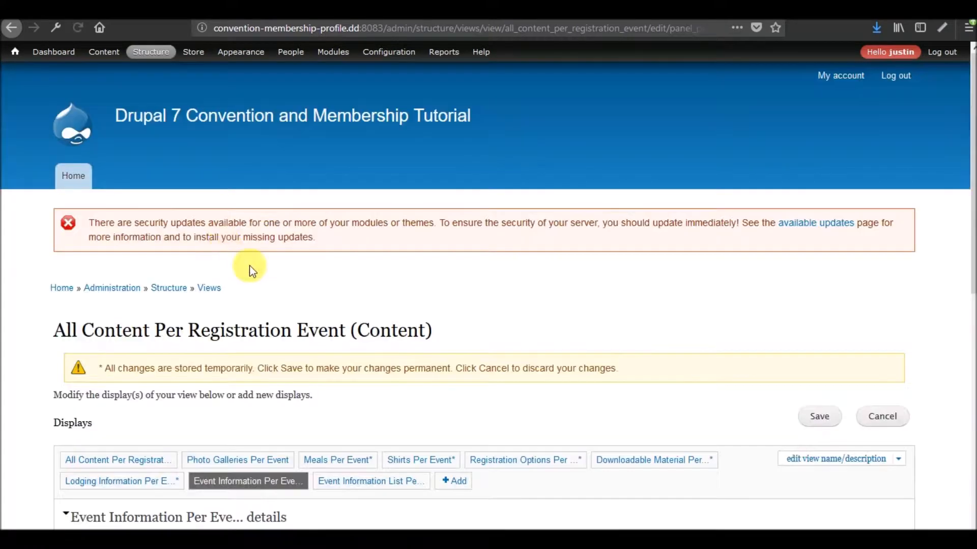
scroll(249, 265, down, 6)
click(102, 288)
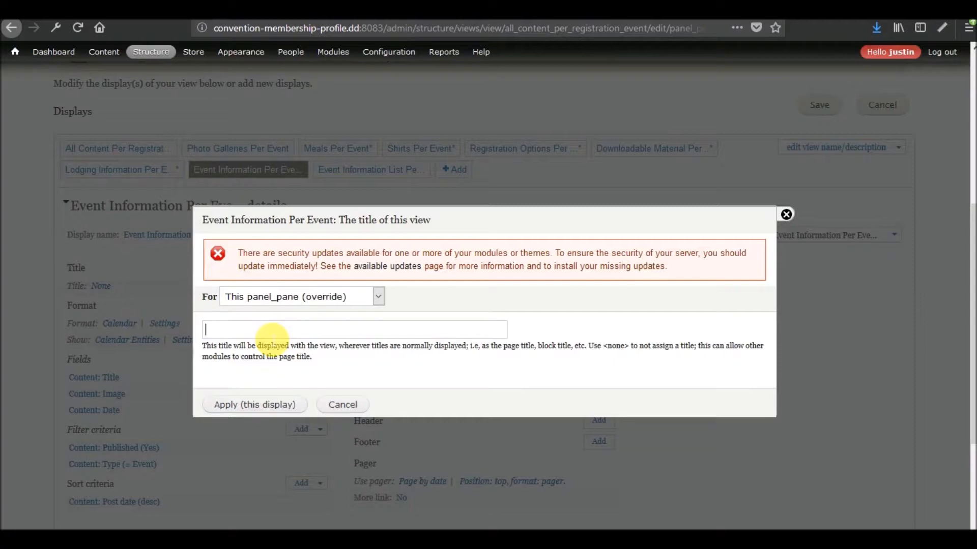
text(Event Schedule)
click(227, 405)
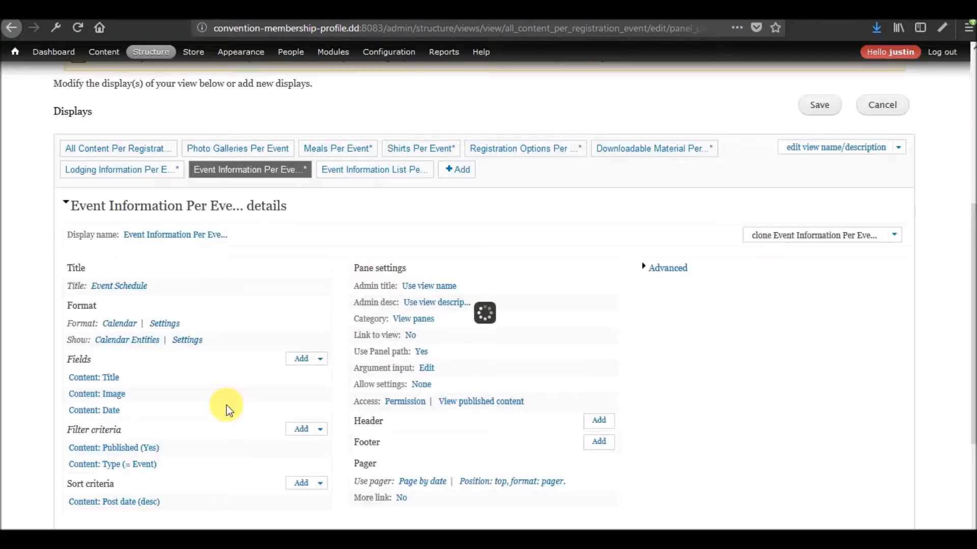
- Open the content types list separately and compare the Event type with the Registration Event type
mouse_move(152, 53)
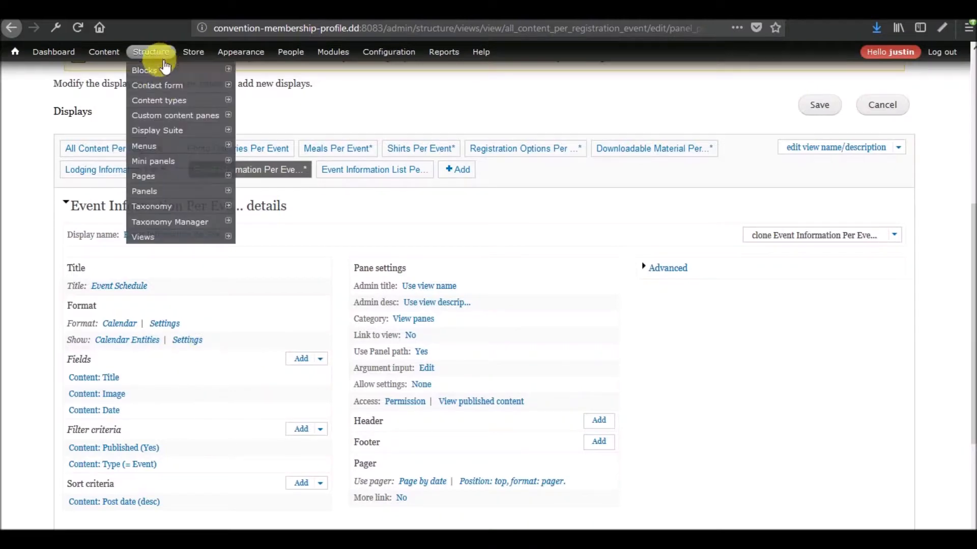
right_click(162, 104)
click(201, 107)
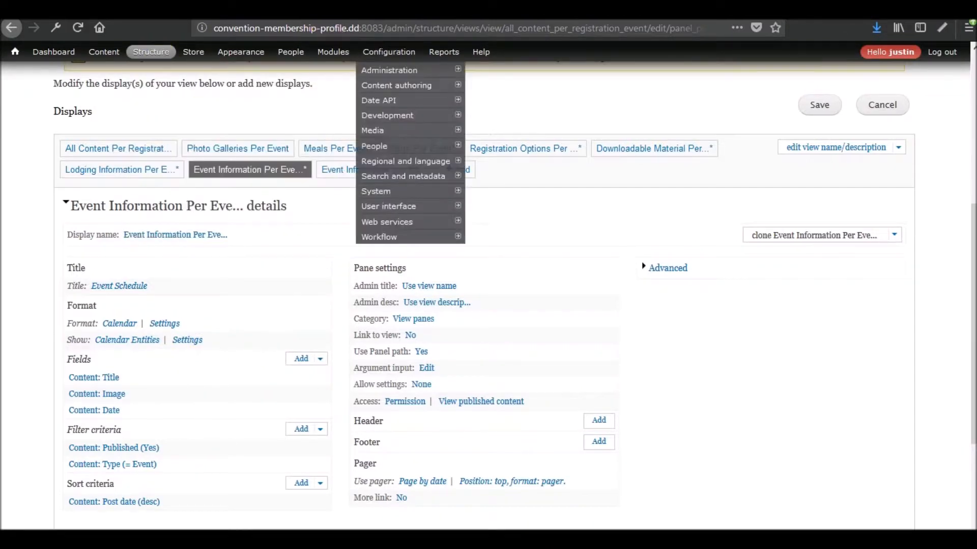
scroll(460, 211, down, 5)
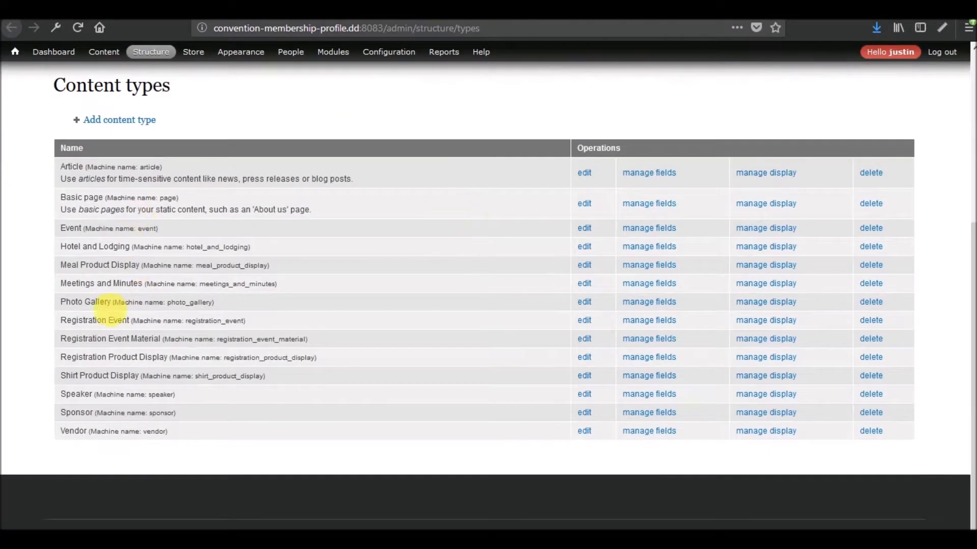
drag(60, 321, 130, 321)
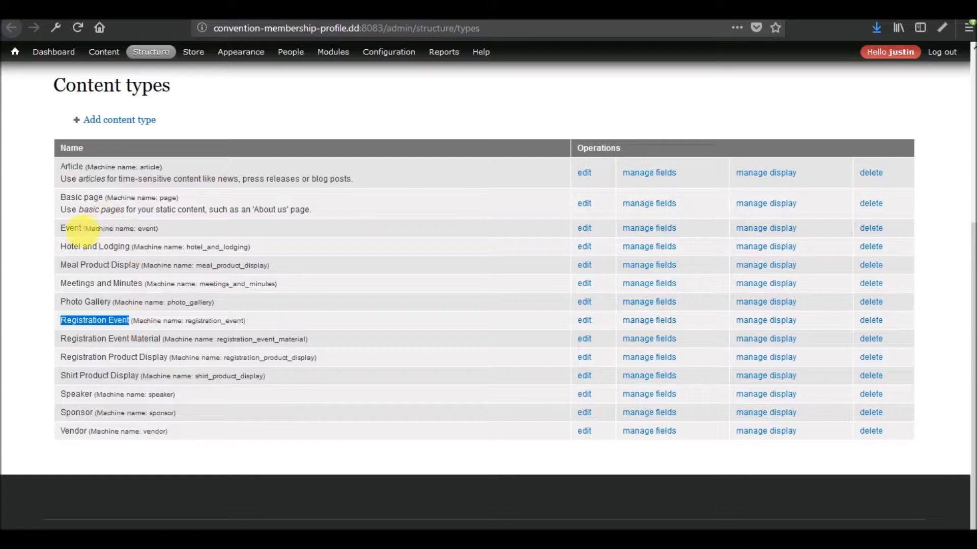
triple_click(76, 232)
click(77, 232)
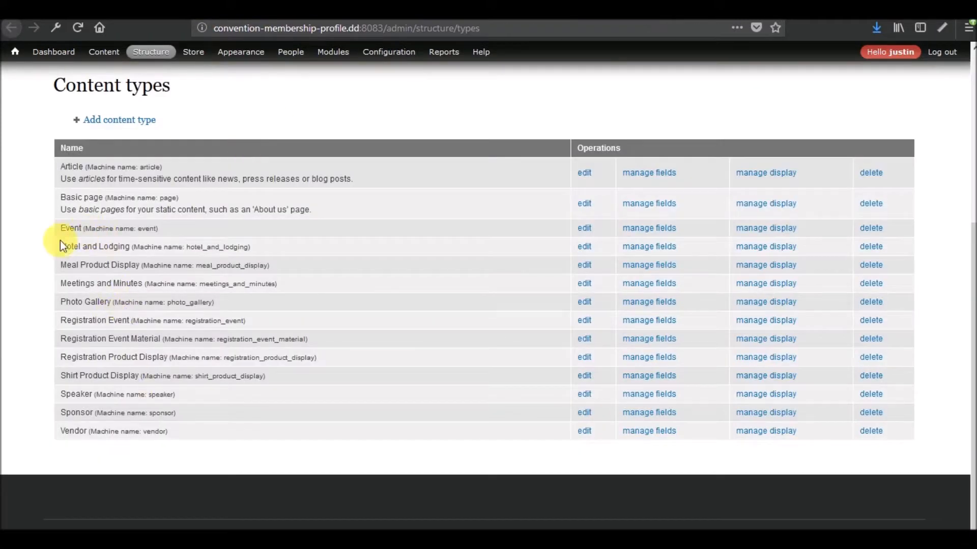
double_click(71, 228)
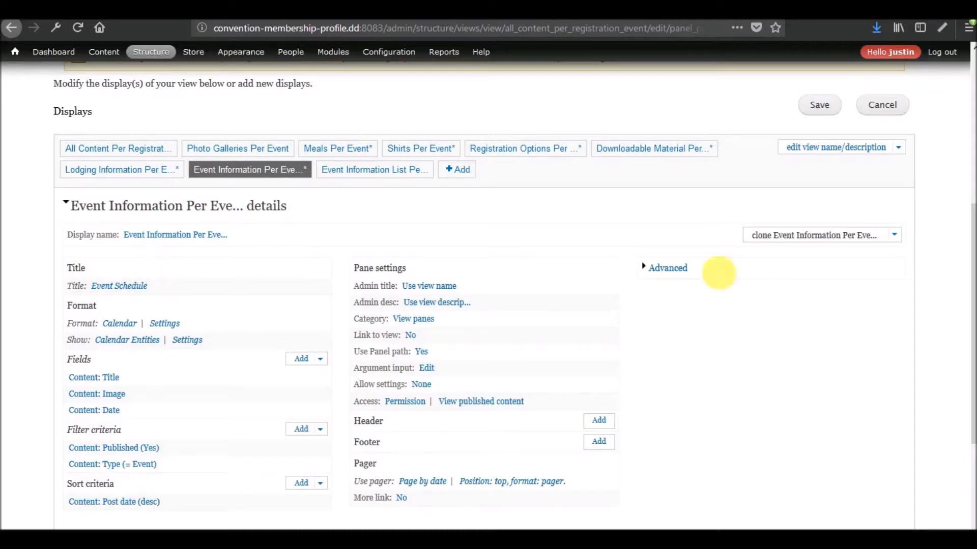
mouse_move(444, 52)
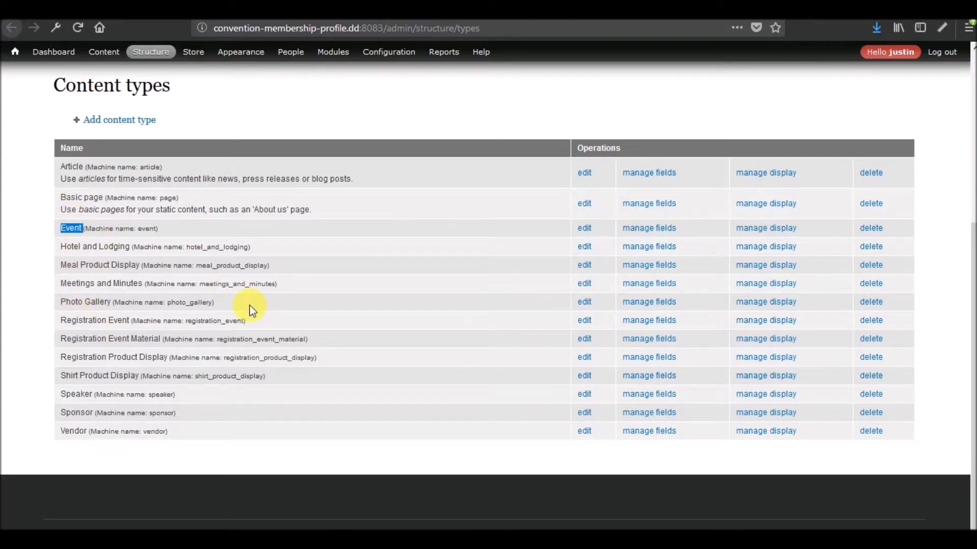
scroll(249, 309, up, 5)
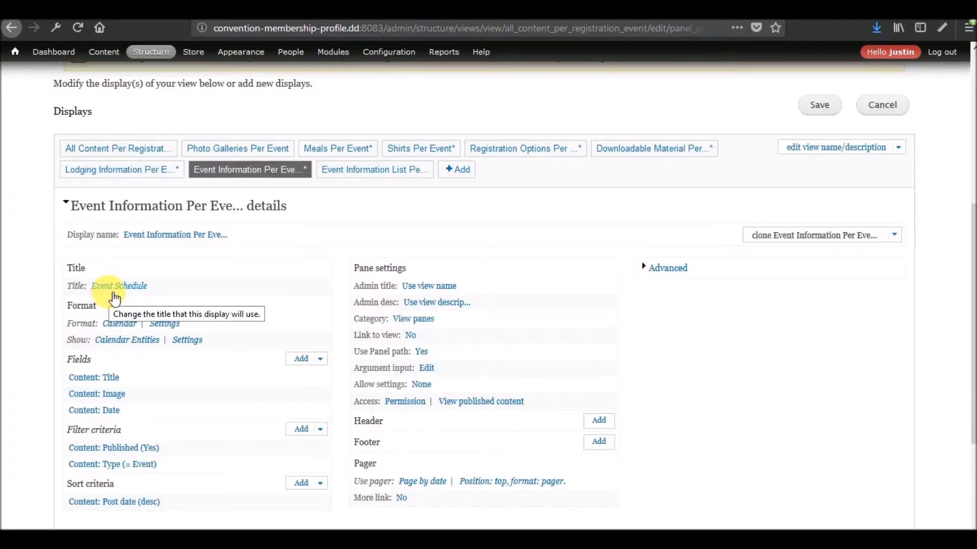
- Title the Event Information List display "Upcoming Event List" and save the view
click(363, 172)
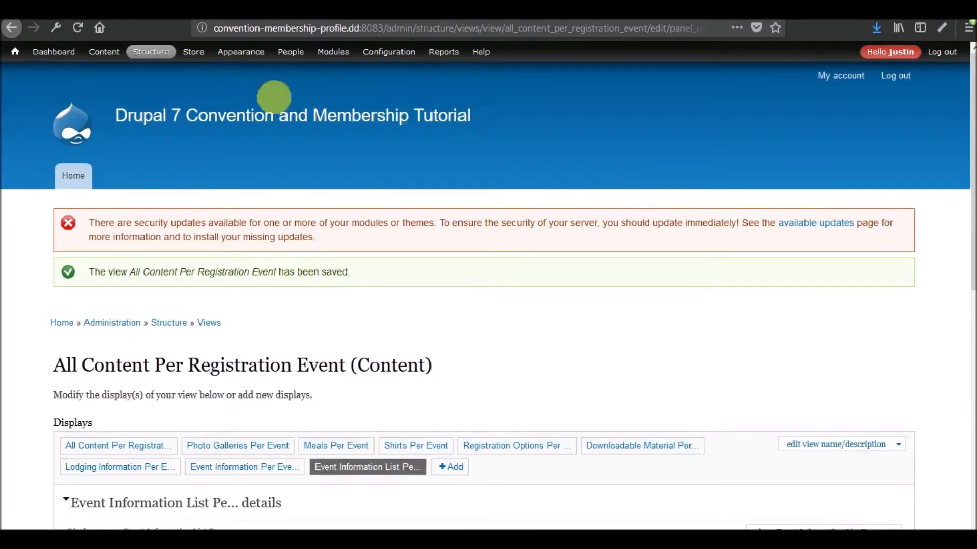
- Open the event page at node/1 and examine the headings above its meals, shirts, schedule, sponsor, vendor and gallery sections
click(388, 28)
key(shift+End)
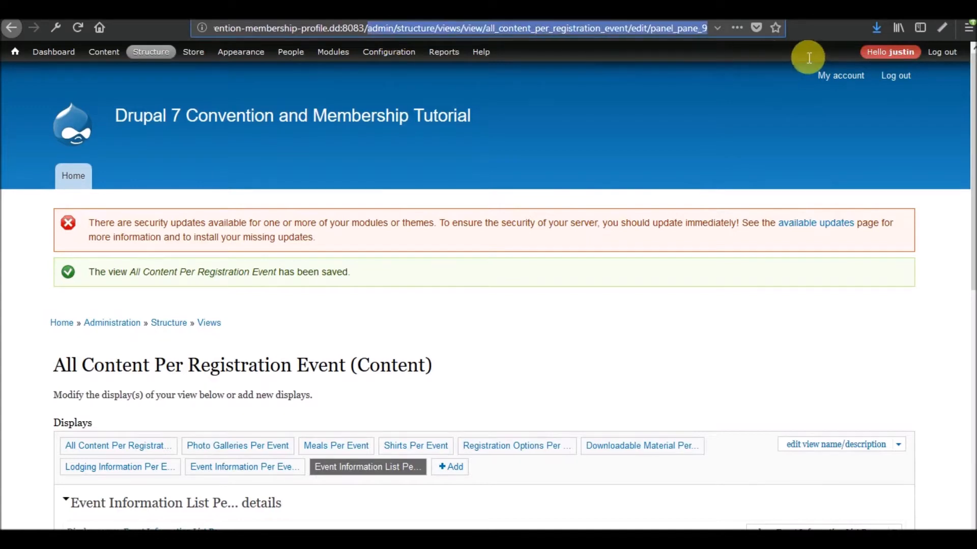
text(node/1)
click(803, 52)
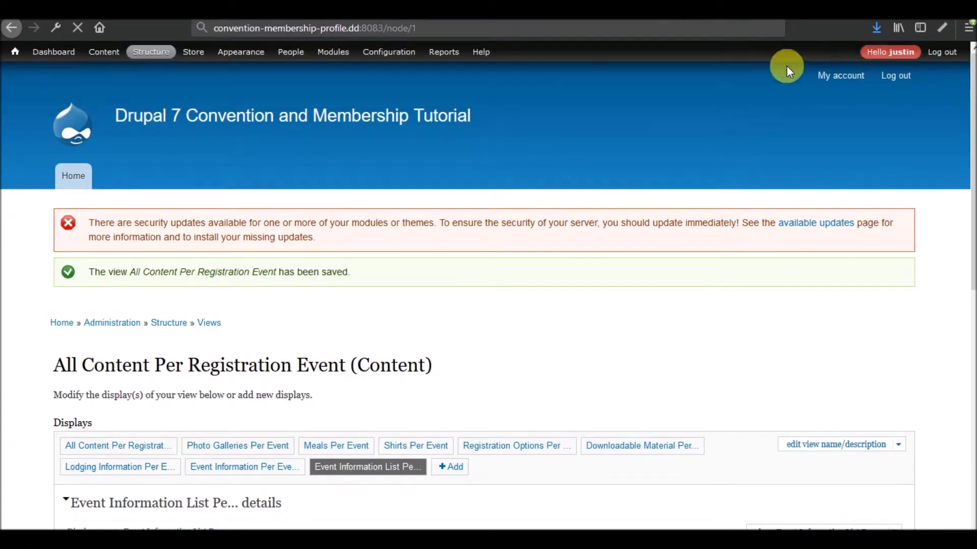
scroll(479, 229, down, 8)
scroll(479, 229, down, 4)
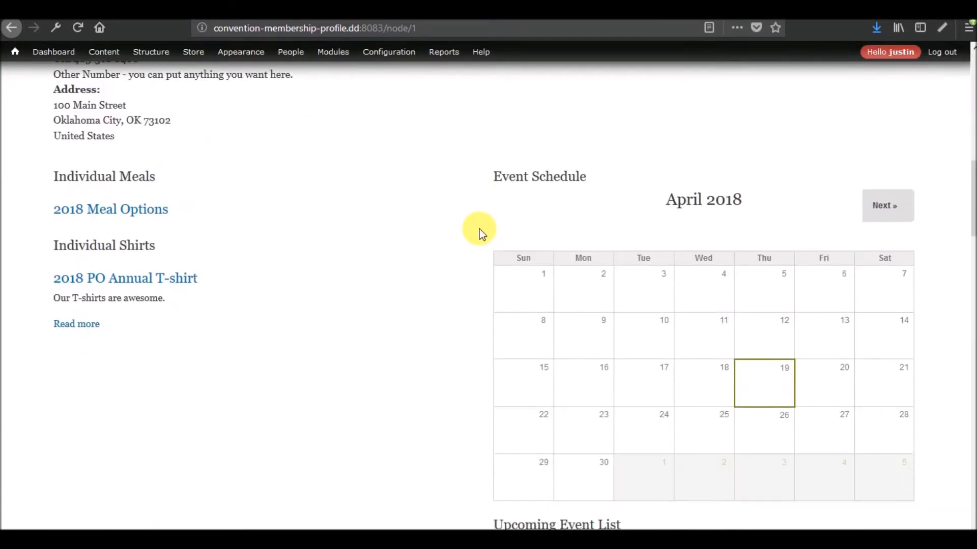
scroll(479, 229, down, 20)
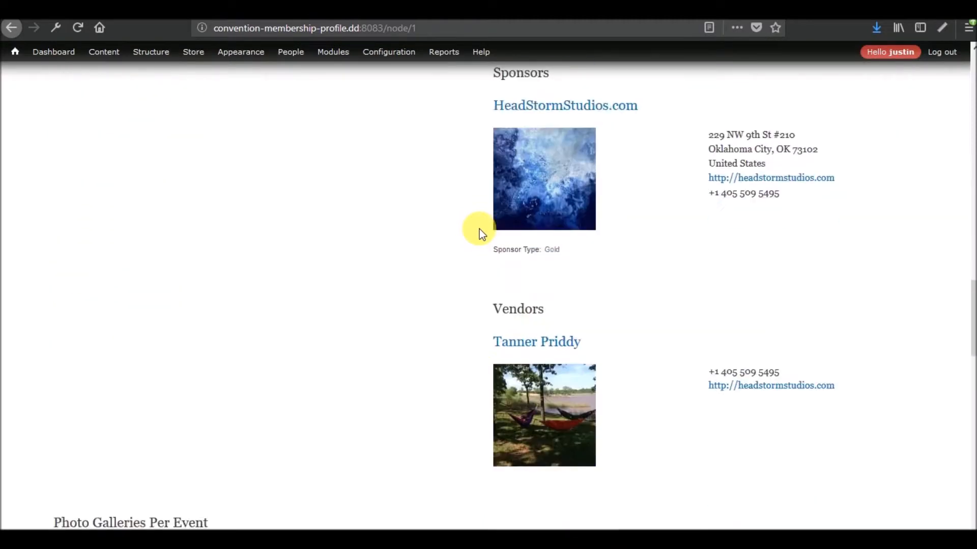
scroll(479, 229, up, 20)
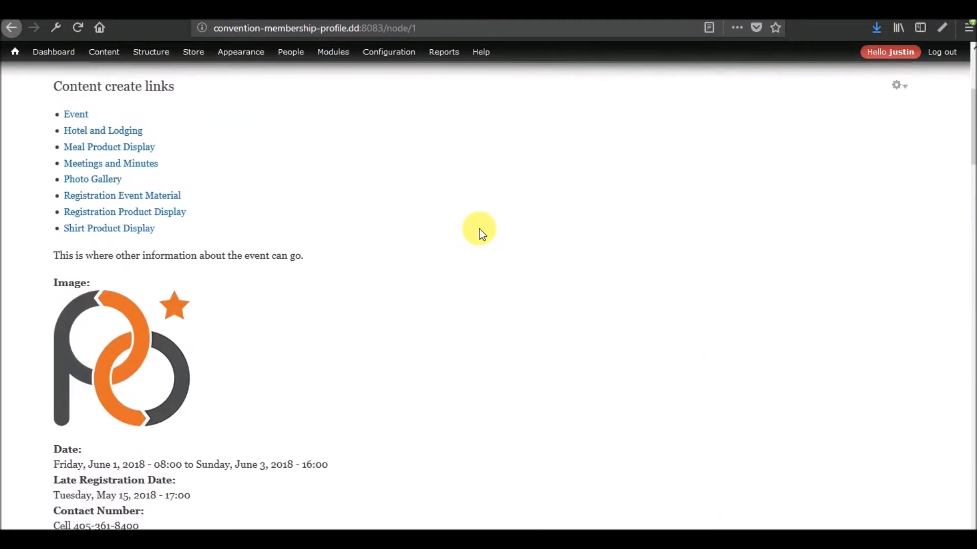
- Open the content arrangement of the event page's Registration Event Layout panel and expand the Event Information Per Event pane
click(909, 94)
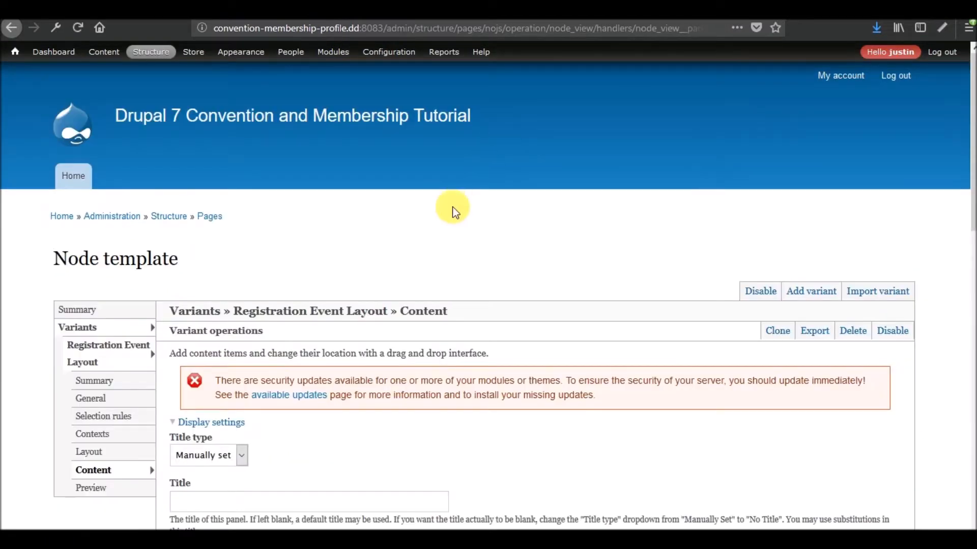
scroll(453, 207, down, 6)
scroll(453, 207, down, 3)
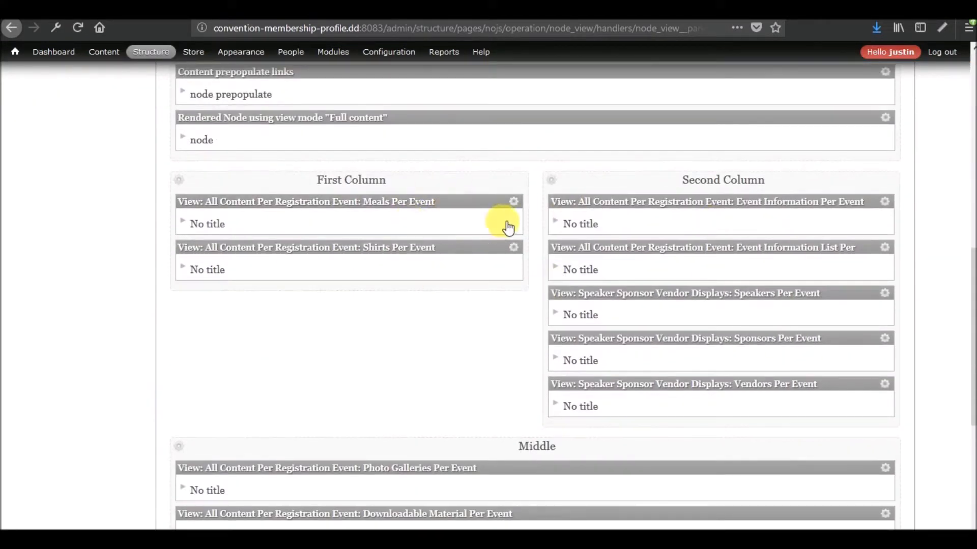
click(589, 224)
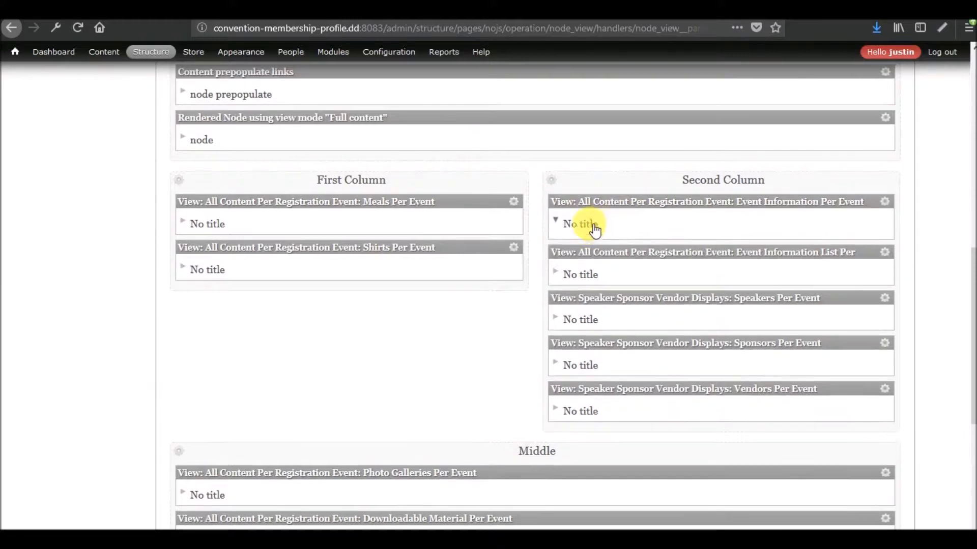
- Move the rendered node to the First Column and place Event Information List above Event Information Per Event in the Second Column
drag(661, 211, 471, 160)
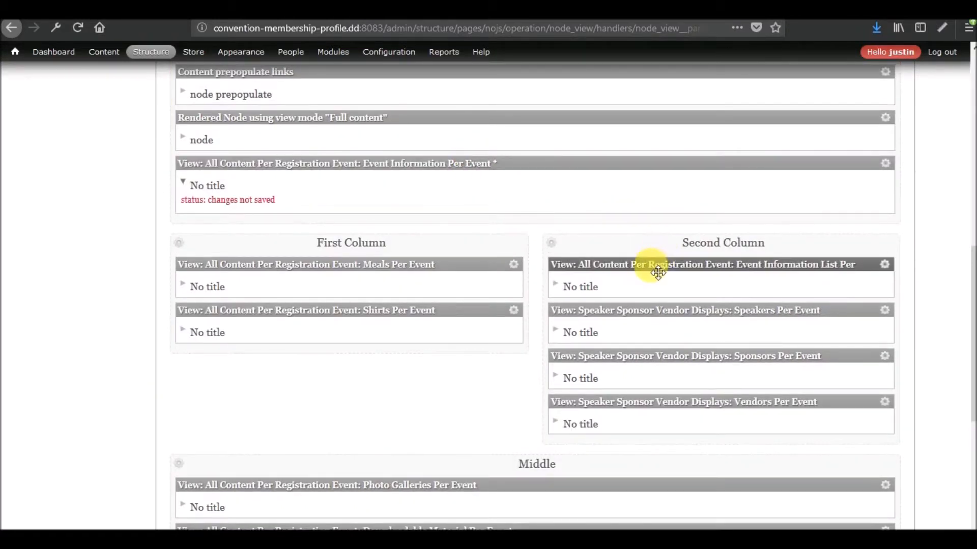
drag(657, 273, 402, 218)
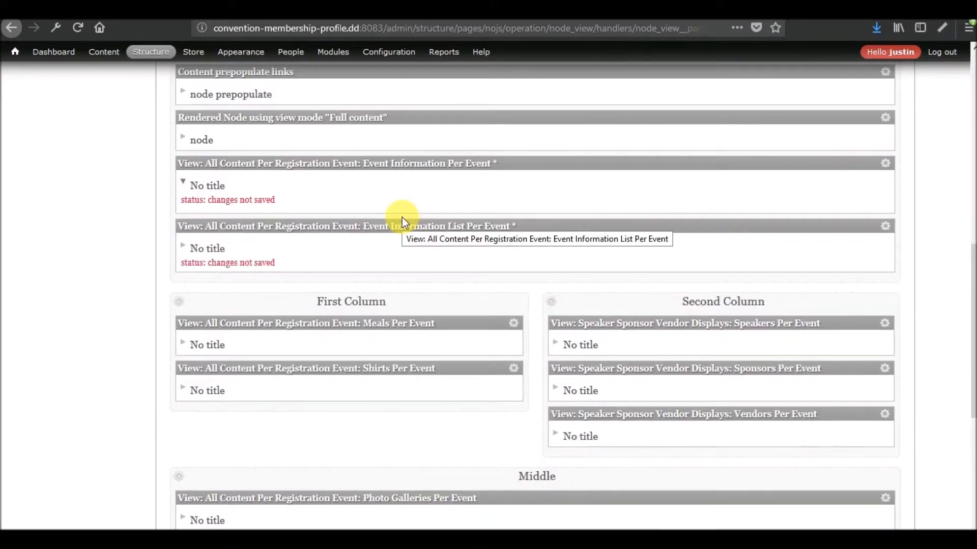
drag(402, 226, 609, 253)
drag(375, 116, 331, 199)
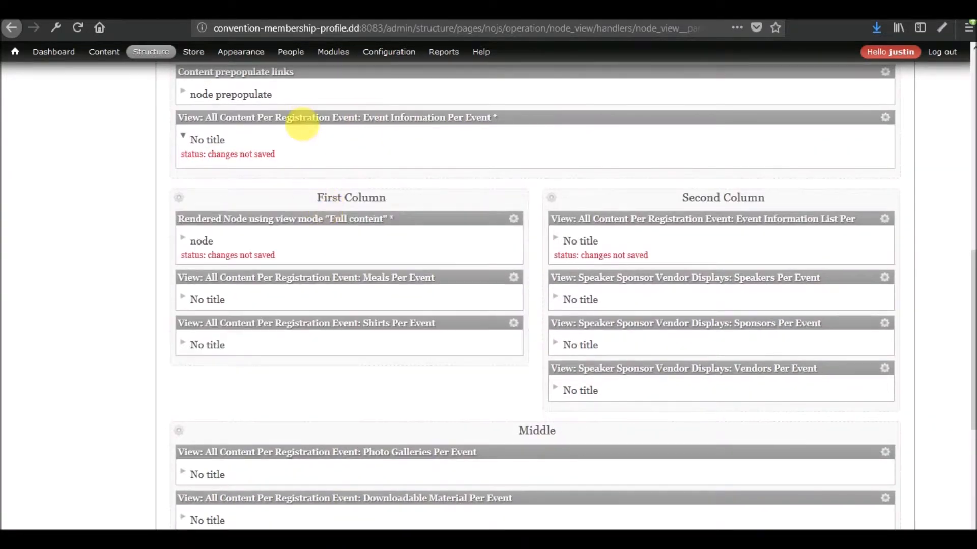
drag(302, 122, 676, 216)
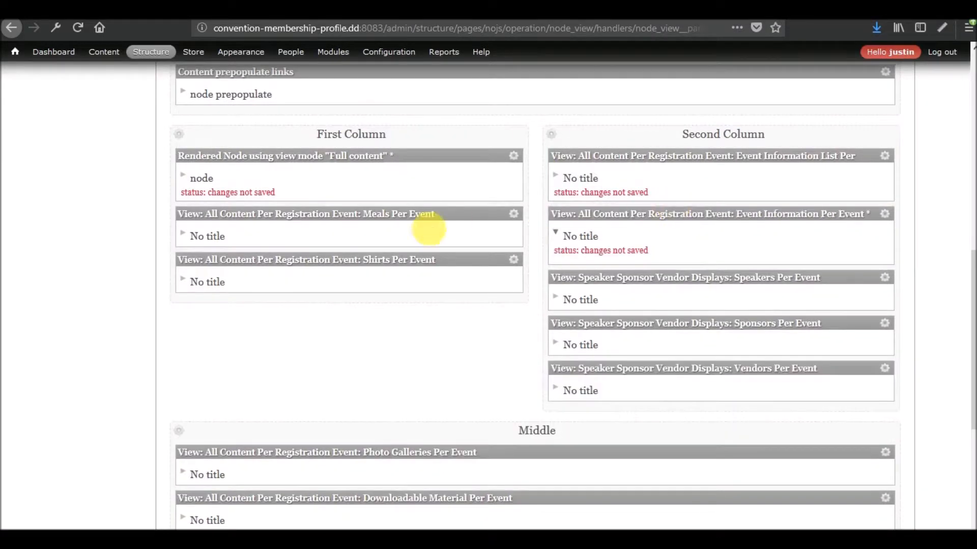
- Move the Speakers, Sponsors and Vendors Per Event panes from the Second Column to the start of the Middle region
scroll(443, 229, up, 3)
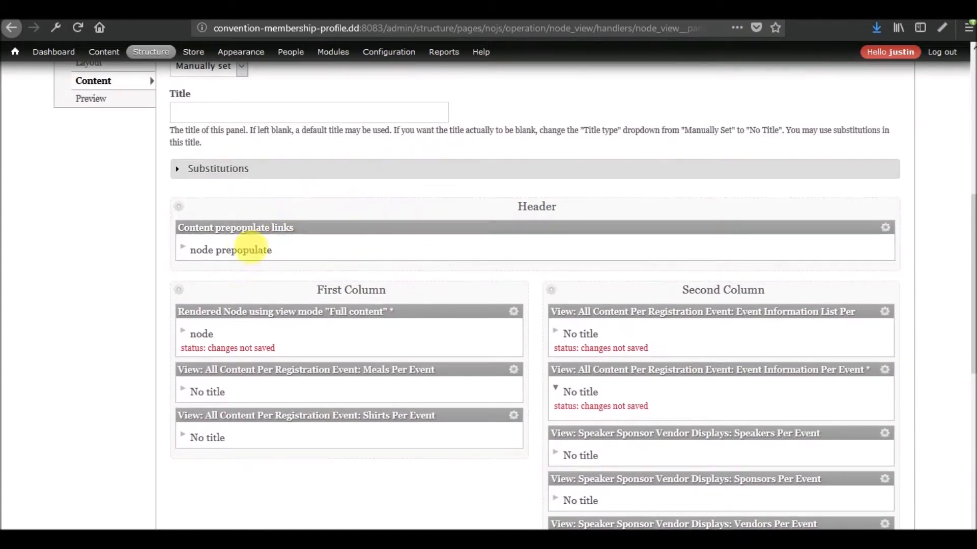
scroll(305, 232, down, 3)
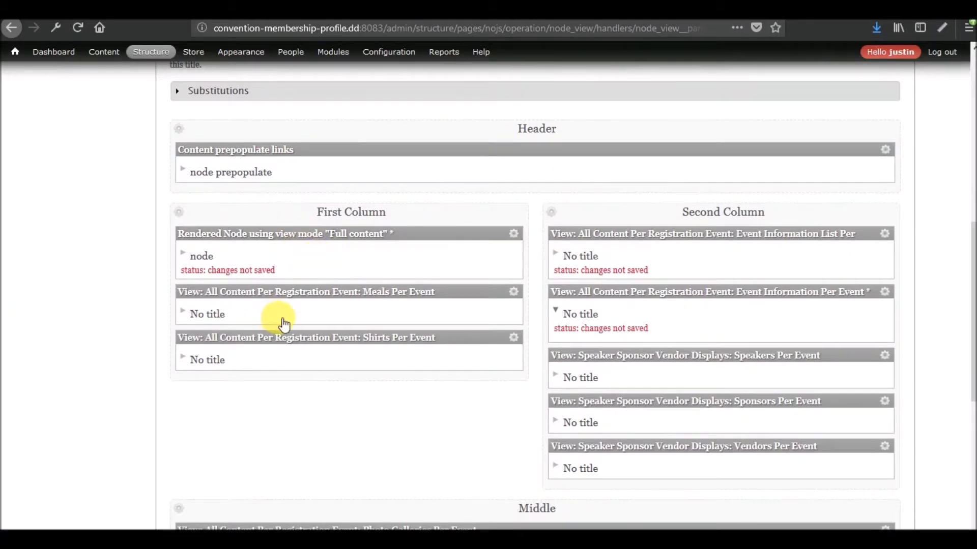
scroll(283, 321, down, 5)
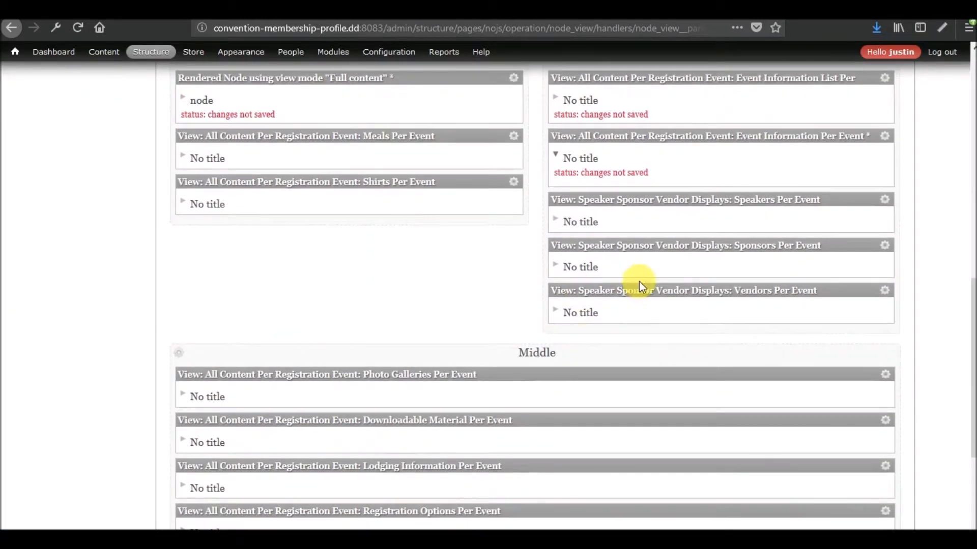
drag(638, 296, 435, 316)
drag(669, 257, 459, 275)
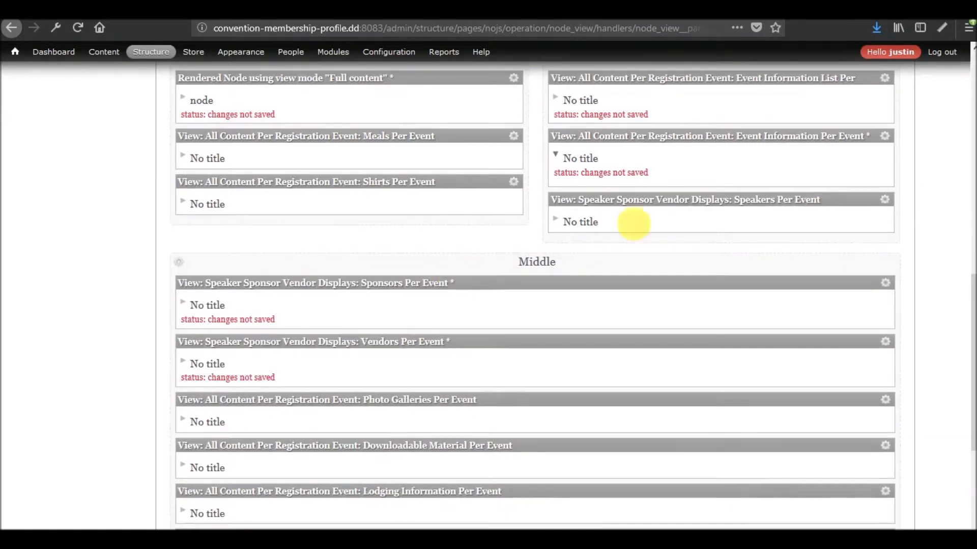
drag(648, 201, 431, 256)
- Move Registration Options Per Event to the Bottom First Column and Lodging Information Per Event directly below Speakers in the Middle region
scroll(432, 255, down, 6)
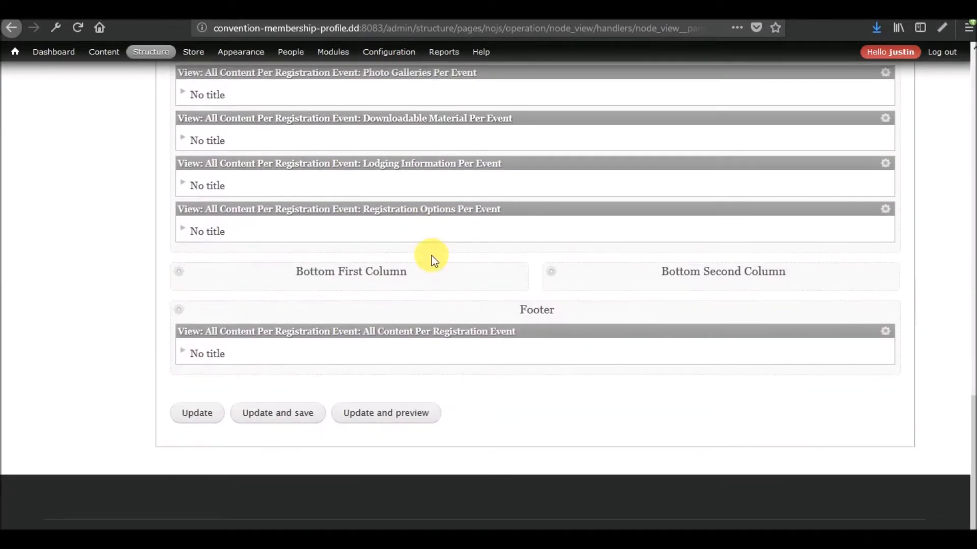
scroll(431, 256, up, 3)
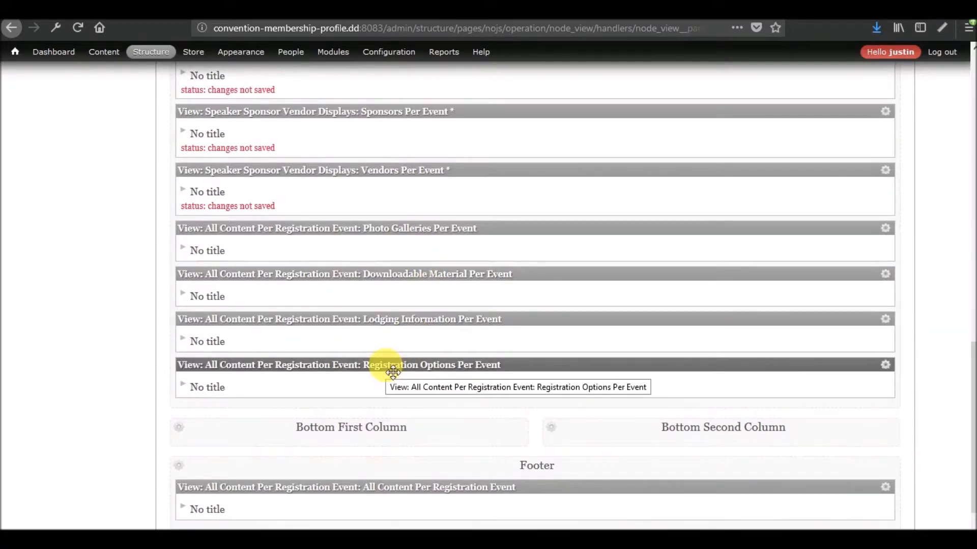
drag(392, 372, 282, 385)
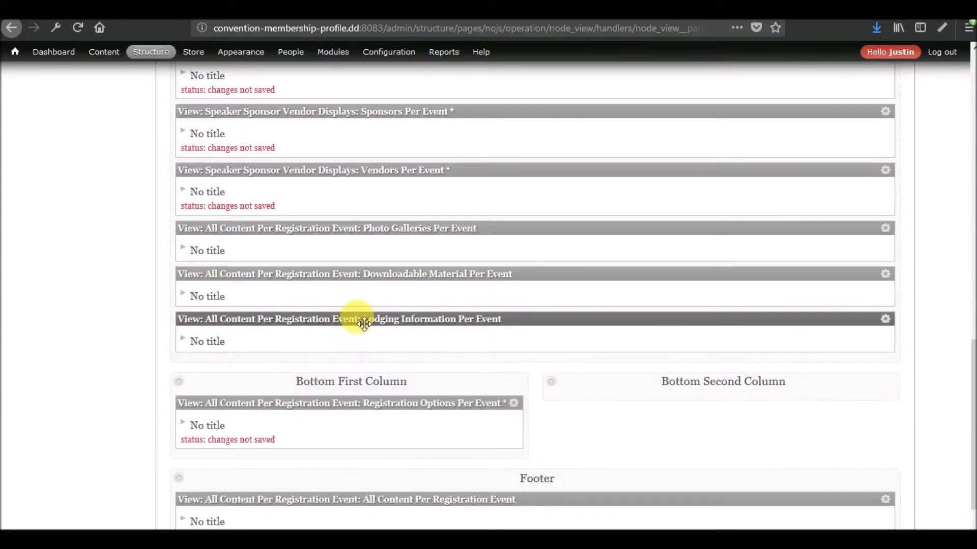
drag(364, 323, 379, 90)
scroll(379, 90, up, 3)
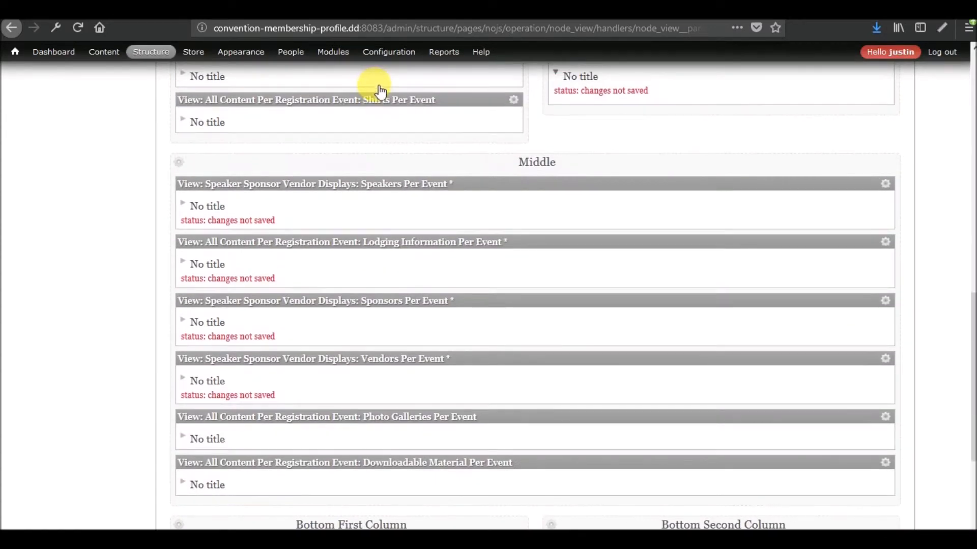
- Move the Speakers, Sponsors and Vendors Per Event panes, in that order, into the Bottom Second Column
scroll(498, 198, down, 6)
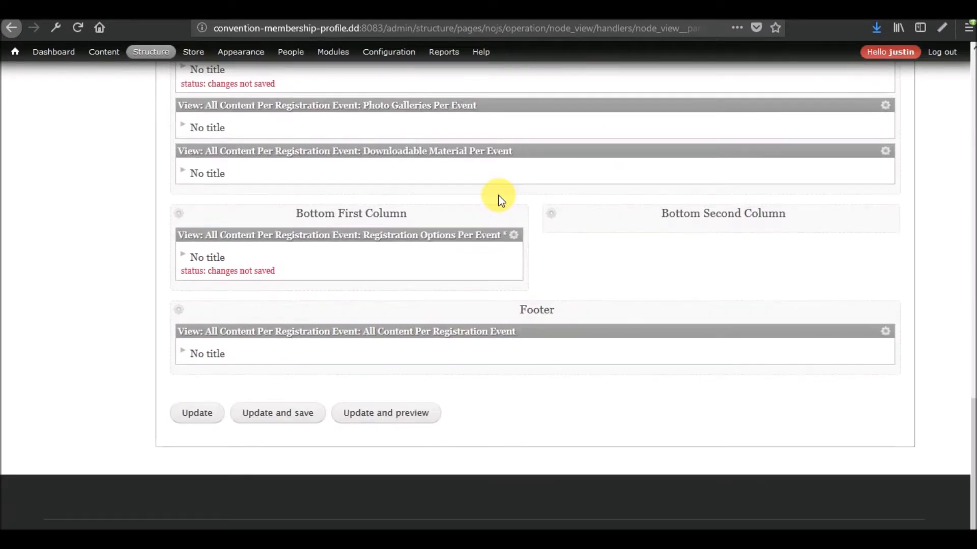
scroll(499, 196, up, 6)
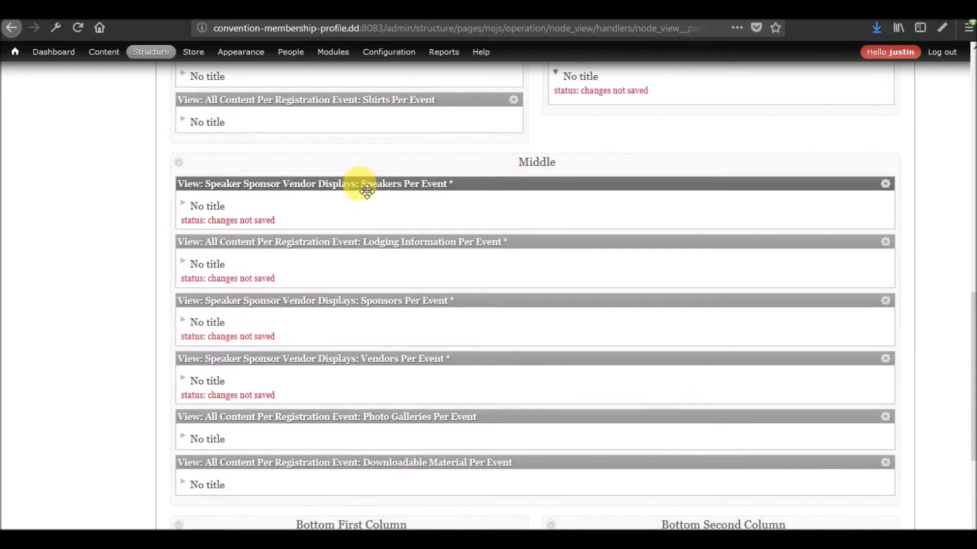
drag(368, 194, 633, 478)
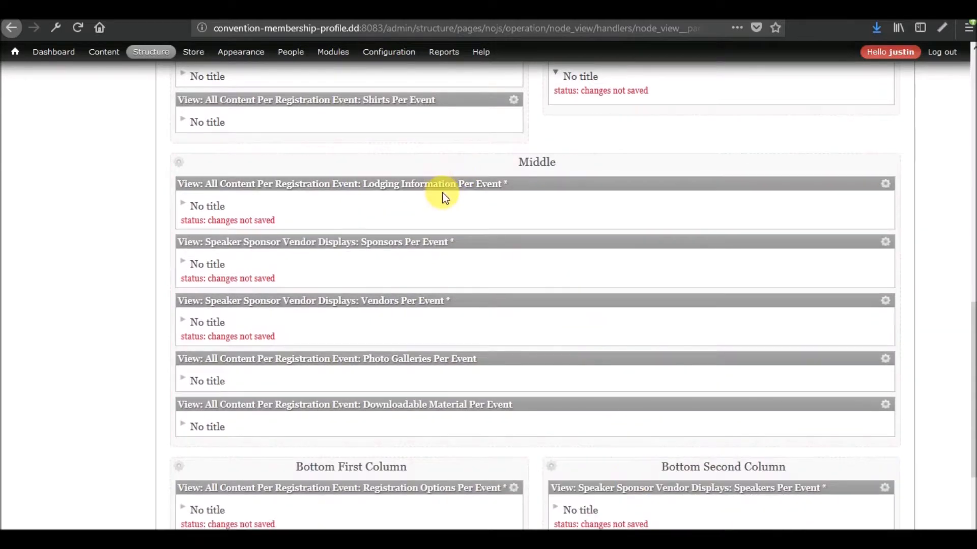
scroll(527, 206, down, 3)
drag(420, 94, 603, 320)
drag(408, 95, 573, 325)
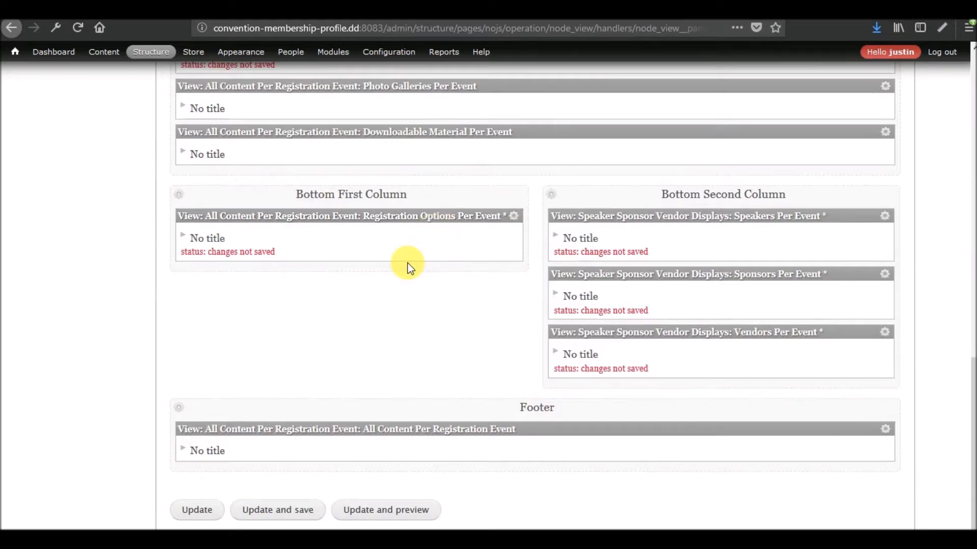
- Move the Shirts and Meals Per Event panes below Registration Options in the Bottom First Column
scroll(408, 264, up, 3)
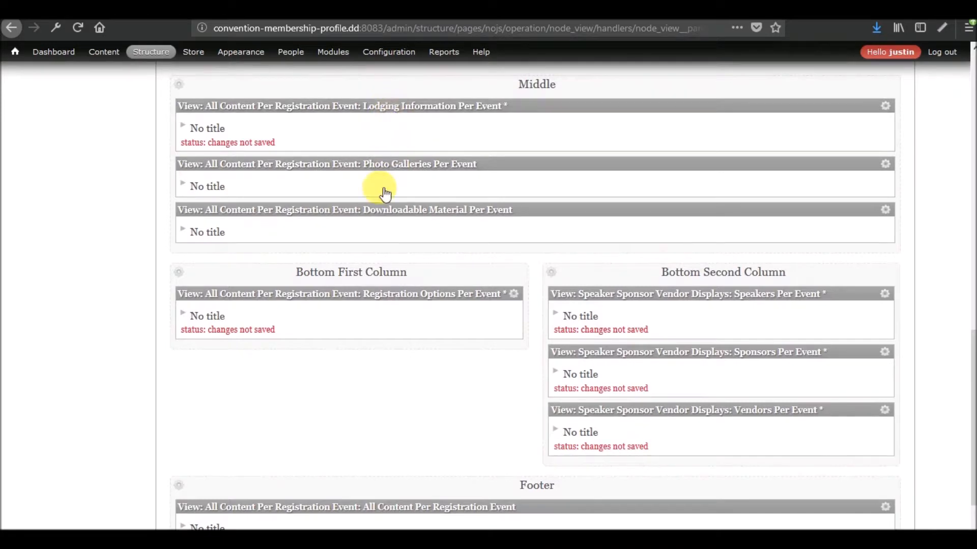
scroll(383, 191, up, 6)
drag(356, 179, 276, 488)
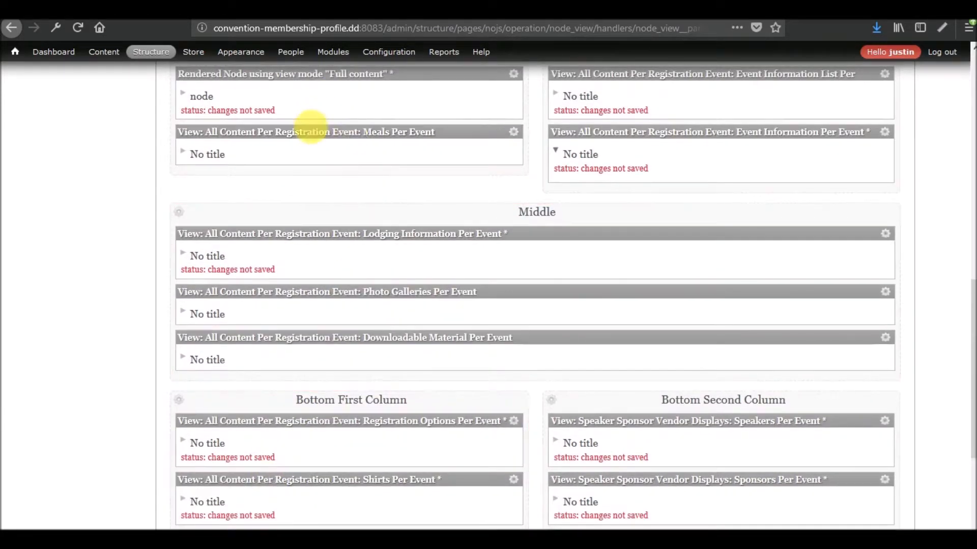
drag(312, 131, 301, 517)
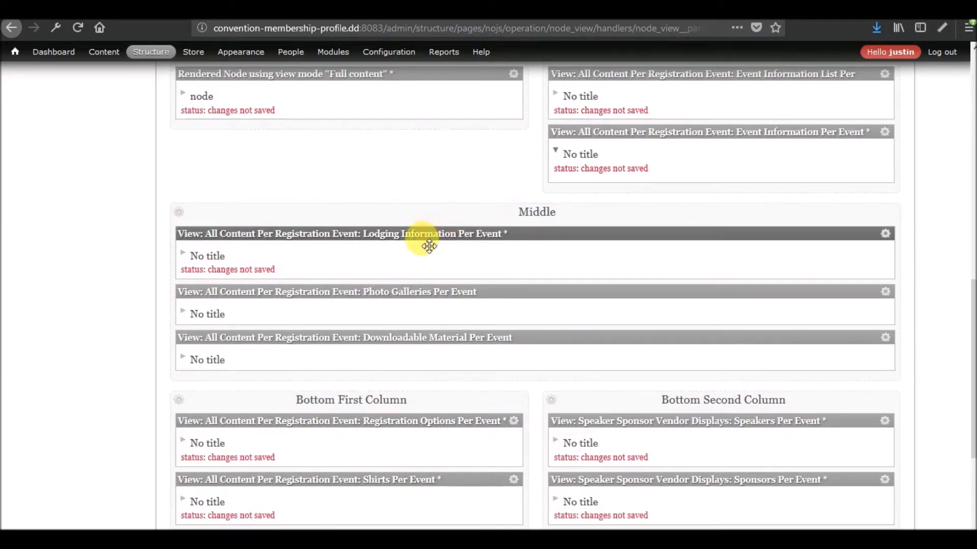
- Move Lodging Information to the First Column and Downloadable Material to the Second Column, and save the panel
drag(429, 247, 286, 135)
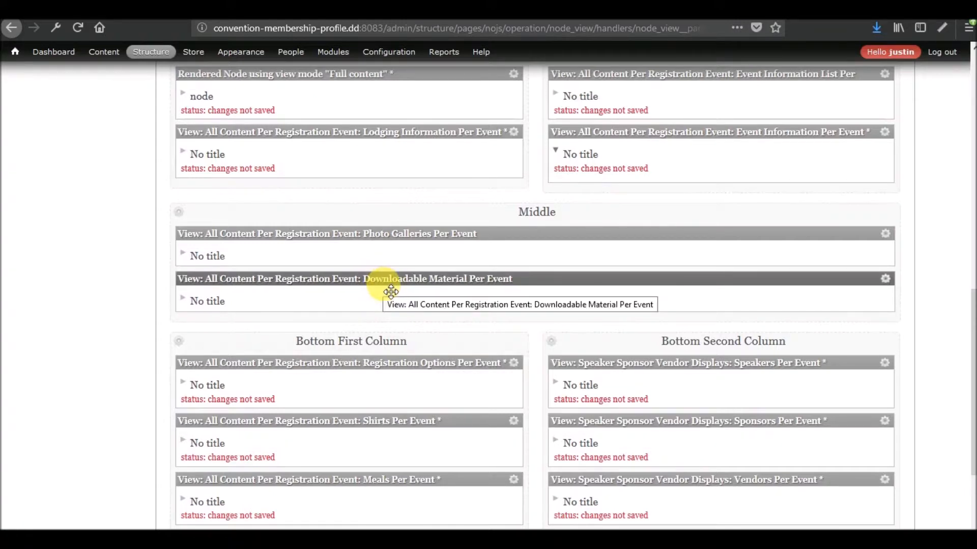
drag(391, 292, 563, 192)
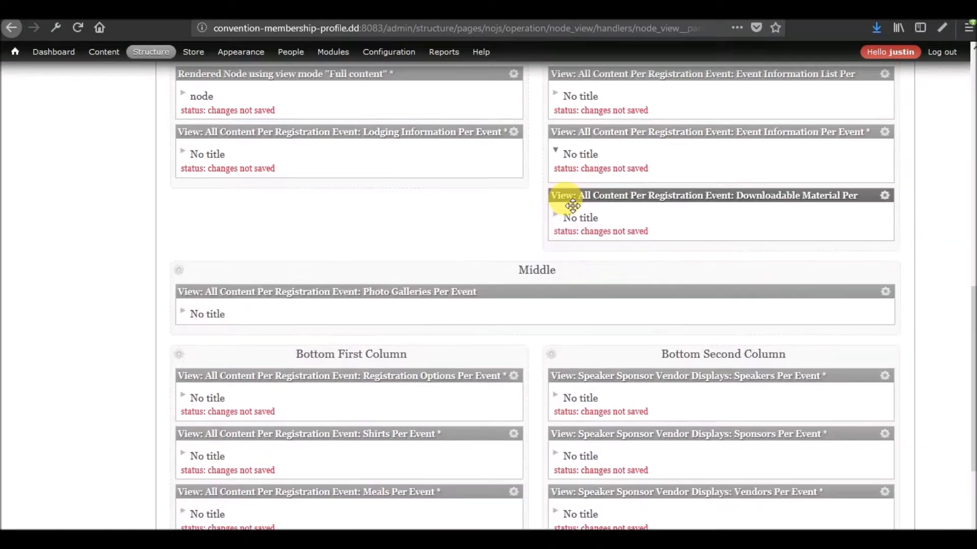
scroll(83, 263, down, 5)
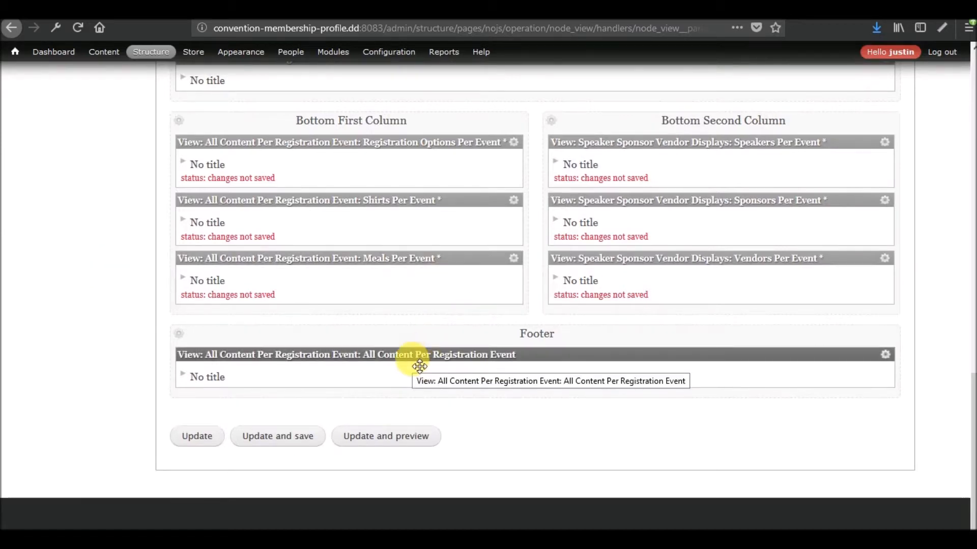
scroll(419, 366, up, 3)
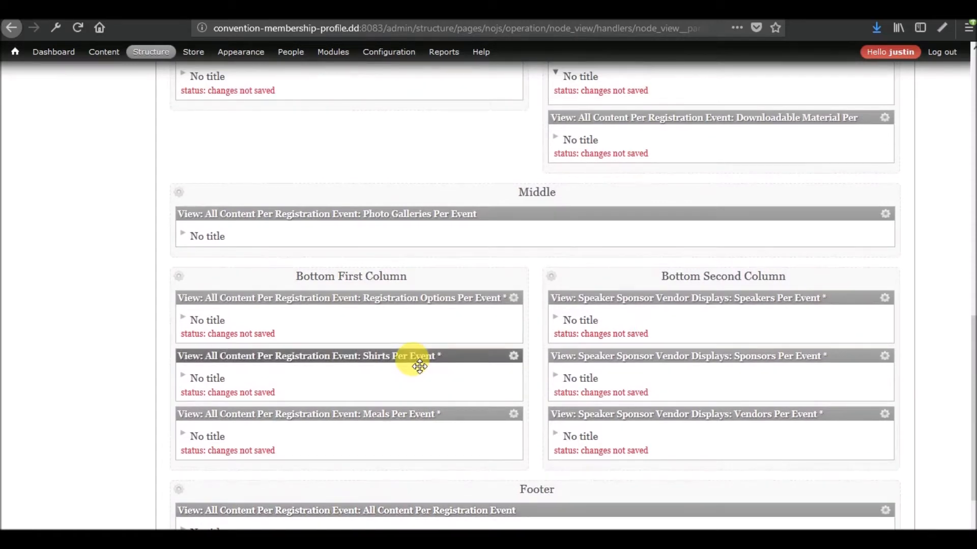
scroll(419, 366, up, 2)
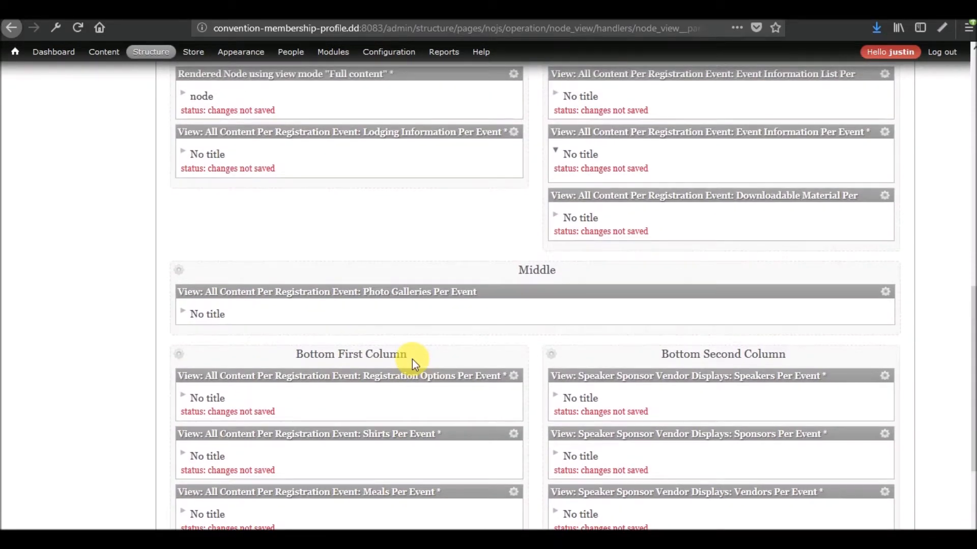
scroll(412, 361, up, 2)
scroll(412, 359, down, 6)
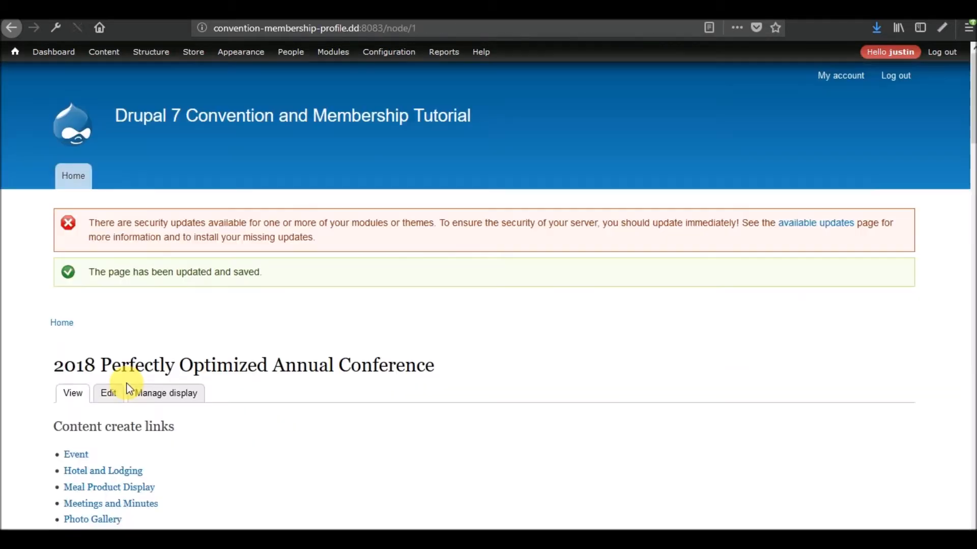
- Open the Registration Event display settings from the event page and set the Image field's label to Hidden
scroll(267, 323, down, 9)
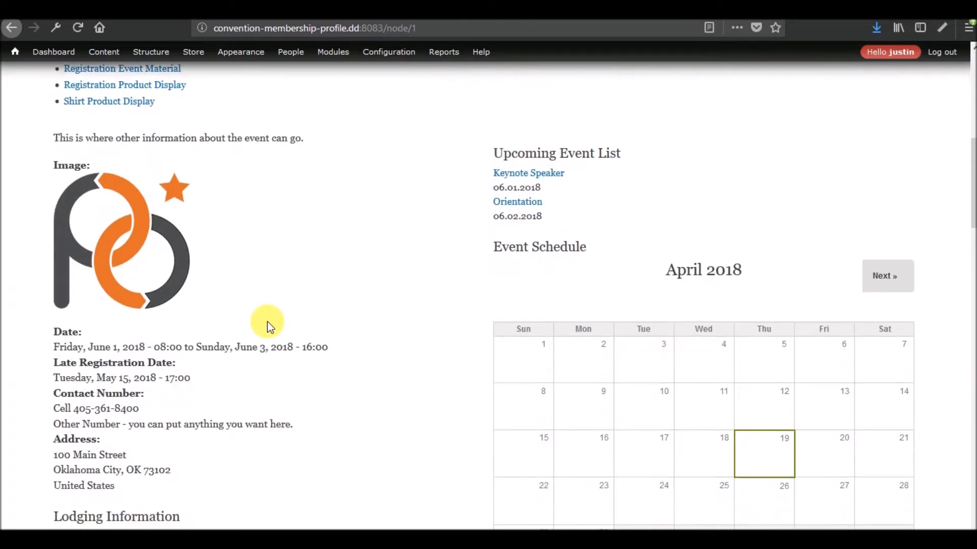
scroll(267, 321, down, 2)
scroll(267, 322, up, 5)
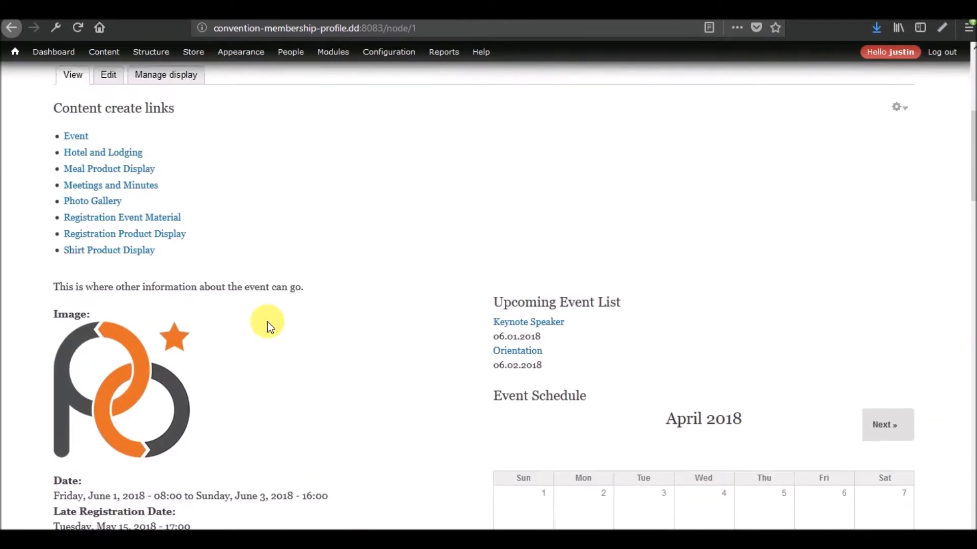
click(164, 80)
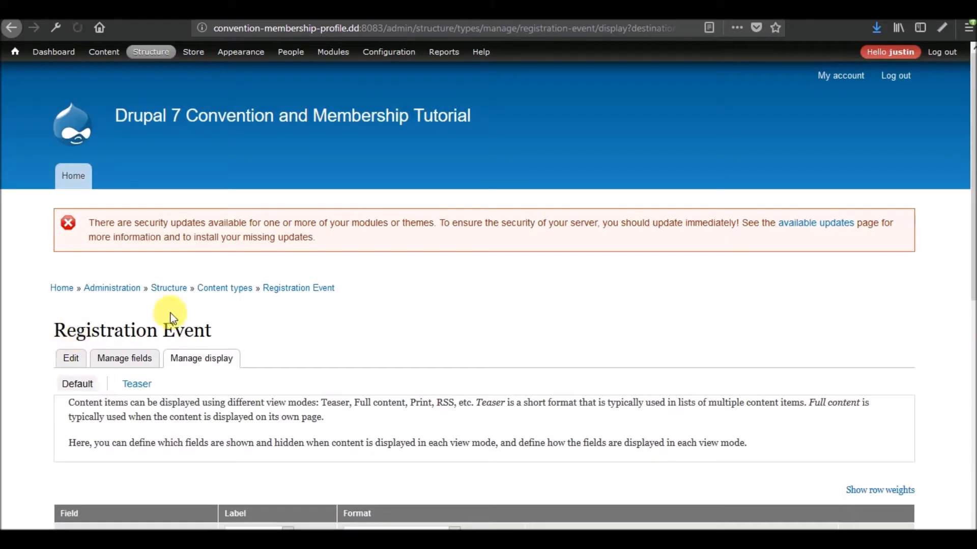
scroll(194, 382, down, 8)
click(287, 178)
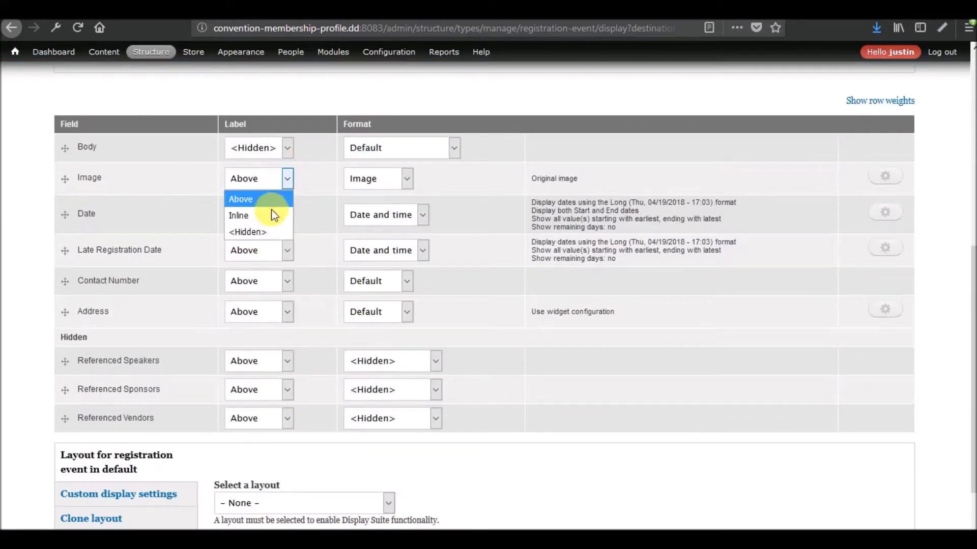
click(267, 232)
- Set the labels of the Date and Late Registration Date fields to Inline
click(292, 219)
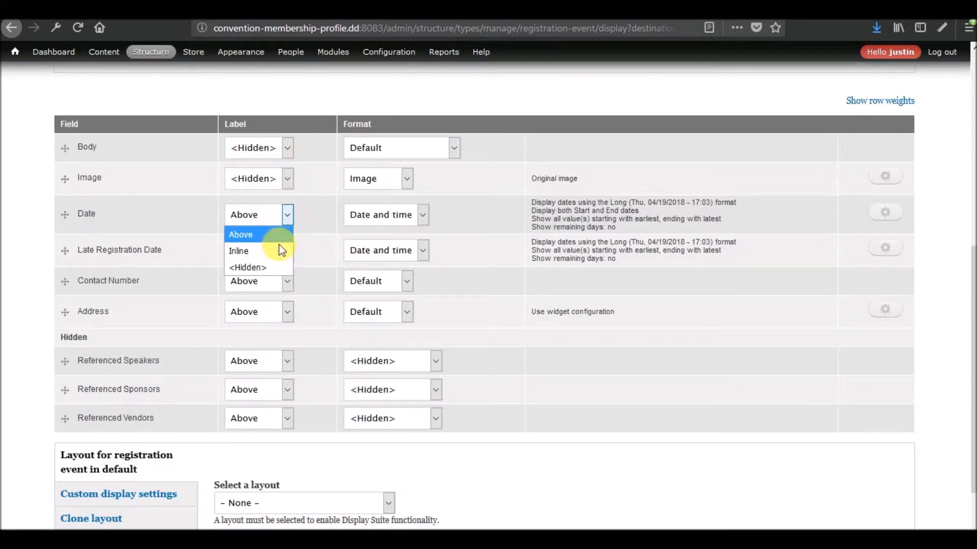
click(275, 255)
click(289, 251)
click(272, 286)
- Set the labels of the Contact Number and Address fields to Hidden
click(286, 282)
click(260, 334)
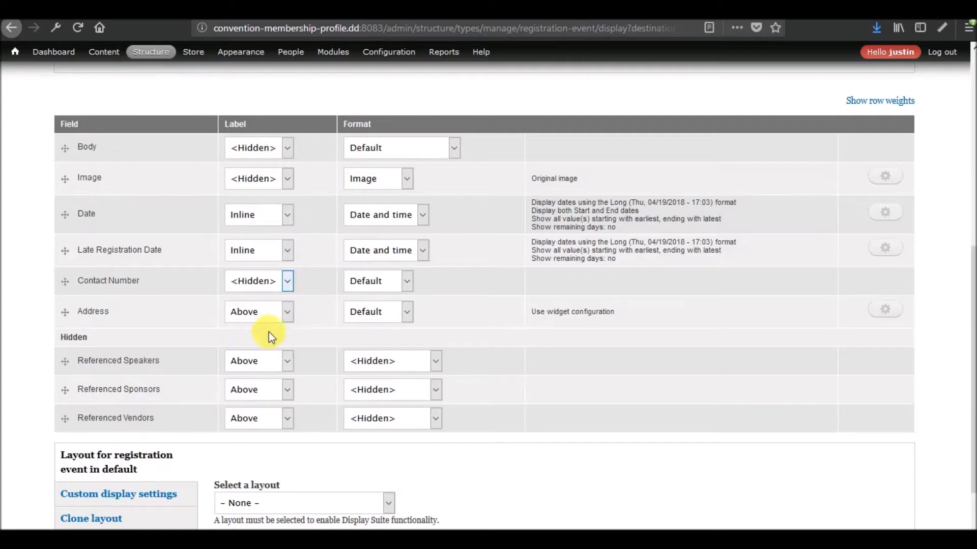
click(287, 309)
click(239, 365)
scroll(214, 366, down, 3)
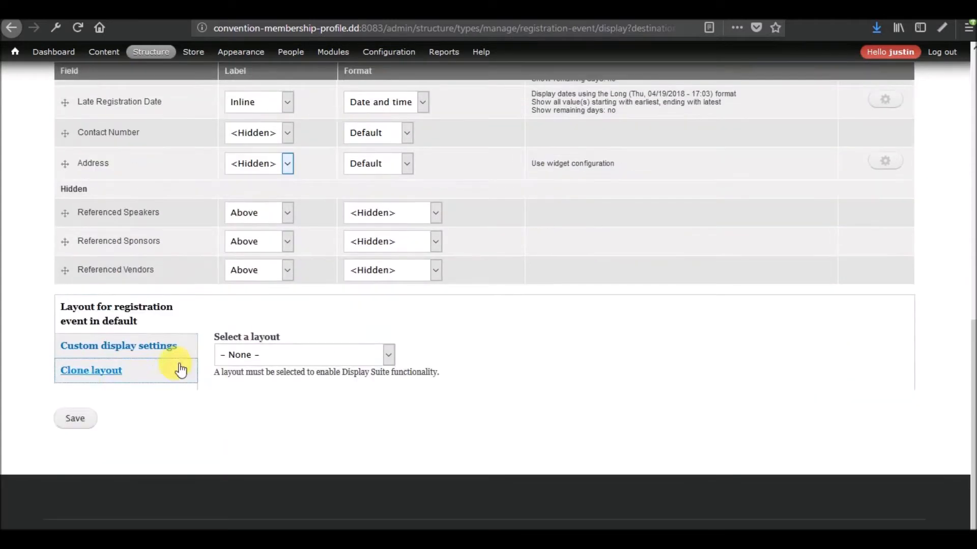
- Save the Registration Event display settings and review the event page down to its photo galleries
click(77, 420)
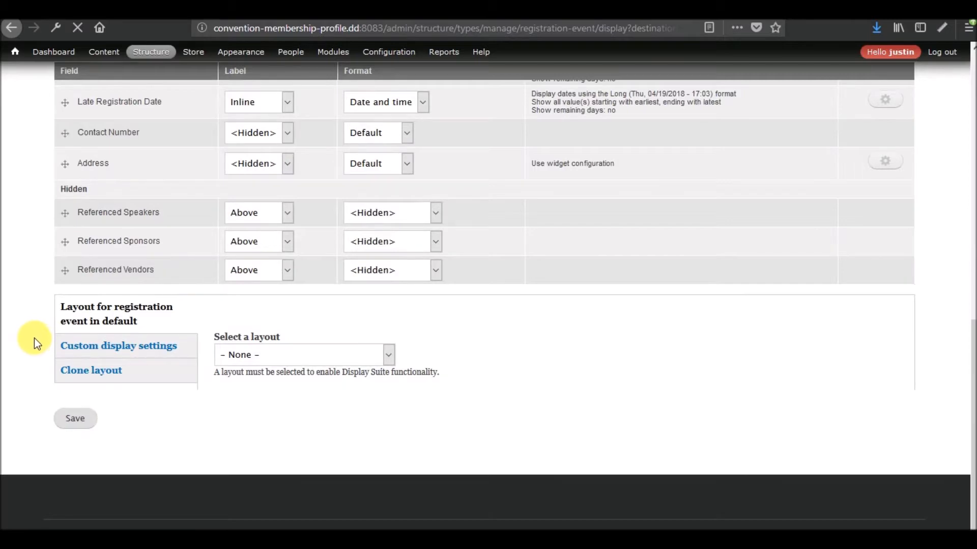
scroll(34, 338, down, 10)
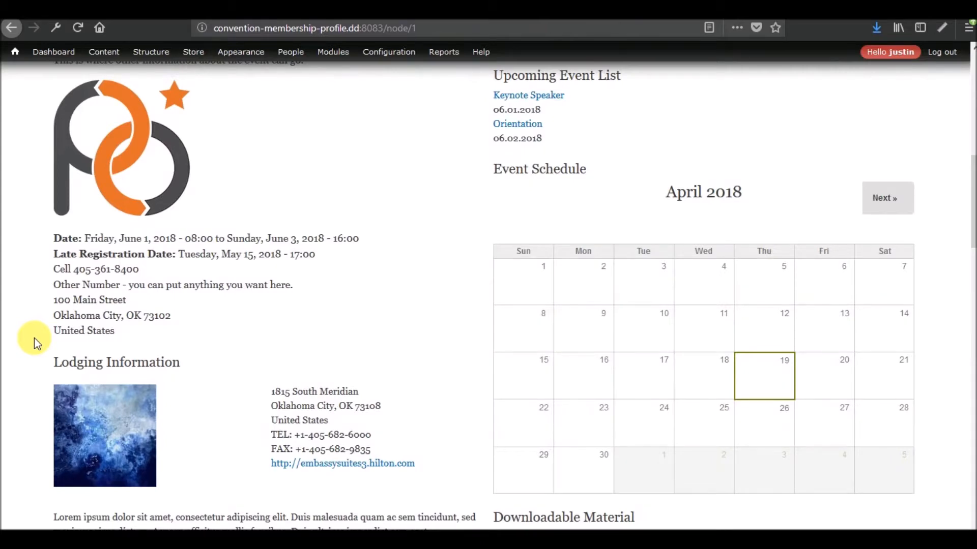
scroll(34, 337, up, 3)
scroll(35, 338, down, 3)
mouse_move(161, 165)
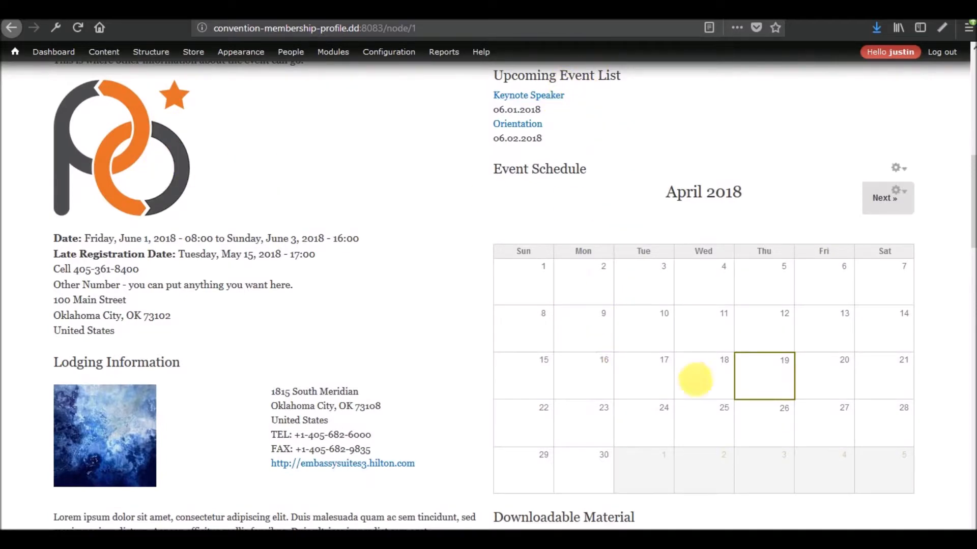
scroll(429, 285, down, 5)
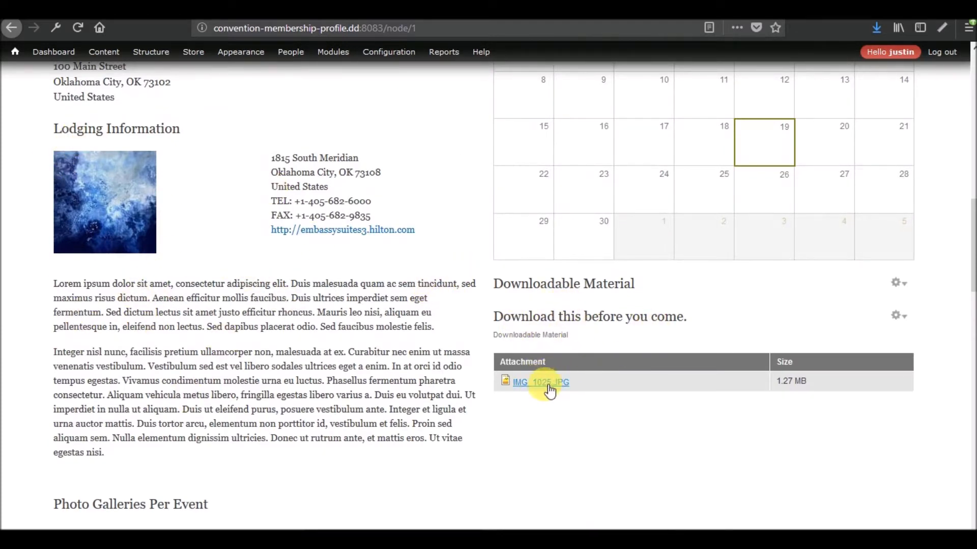
scroll(446, 345, down, 3)
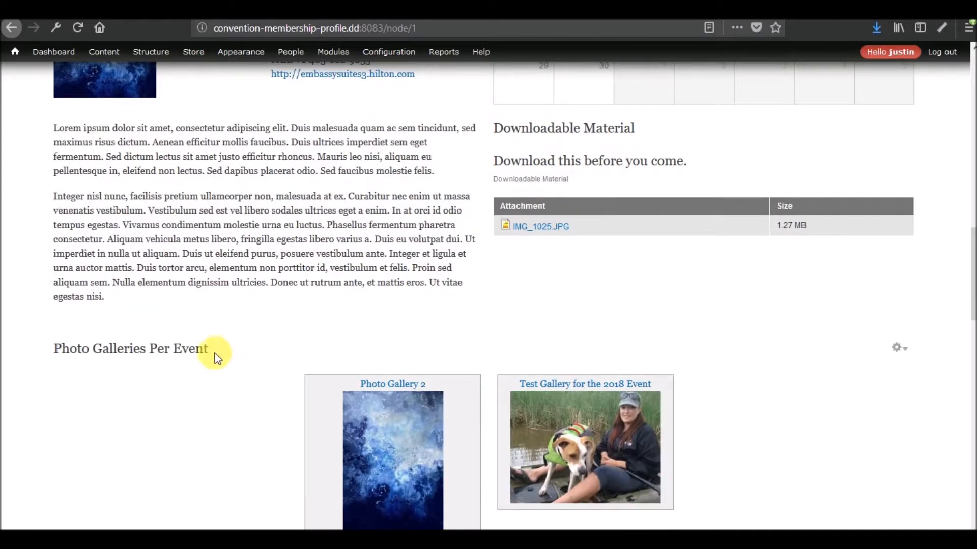
scroll(313, 338, down, 3)
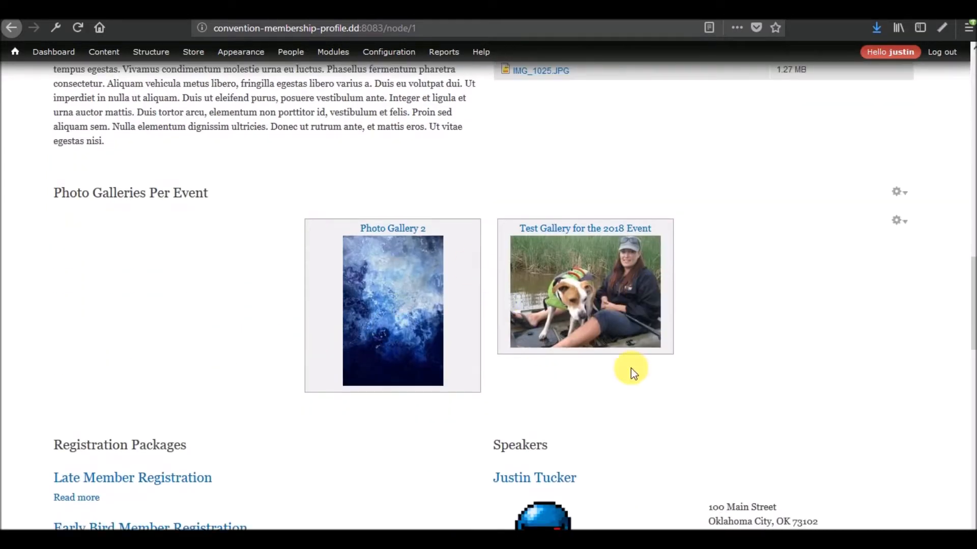
- Open the Photo Galleries Per Event view for editing in a new browser tab from the event page
right_click(884, 237)
click(868, 245)
key(ctrl+Tab)
scroll(316, 246, down, 7)
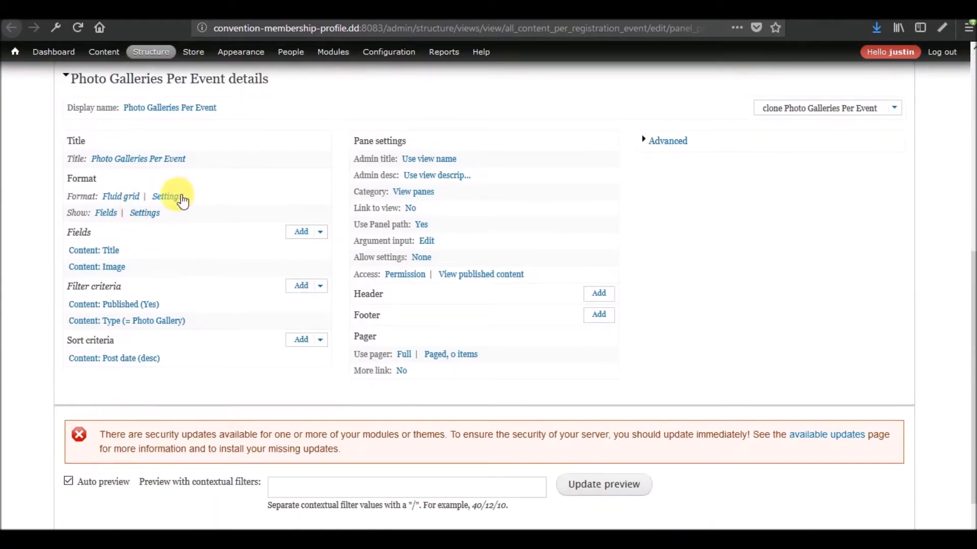
- Set both the width and height of the photo galleries' fluid grid items to 300
click(182, 200)
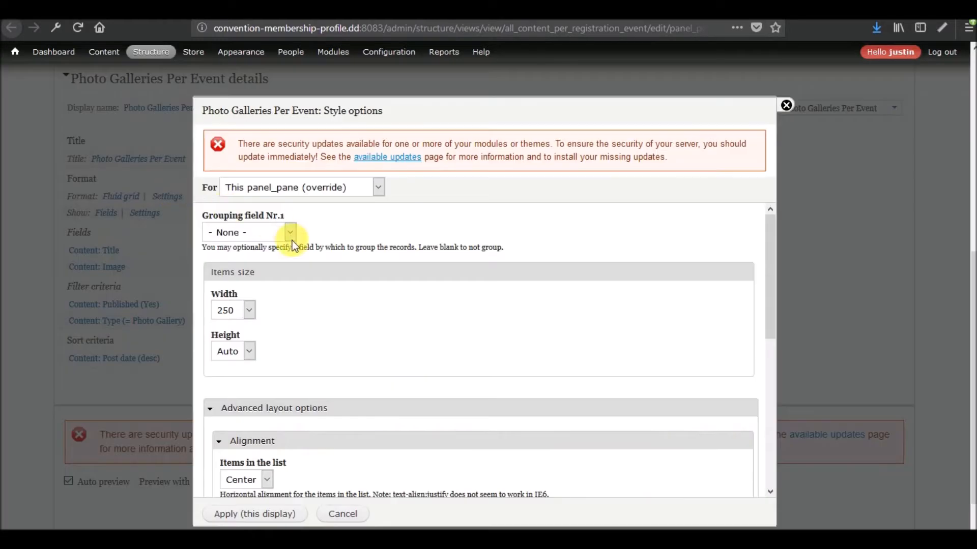
scroll(292, 240, down, 3)
click(246, 230)
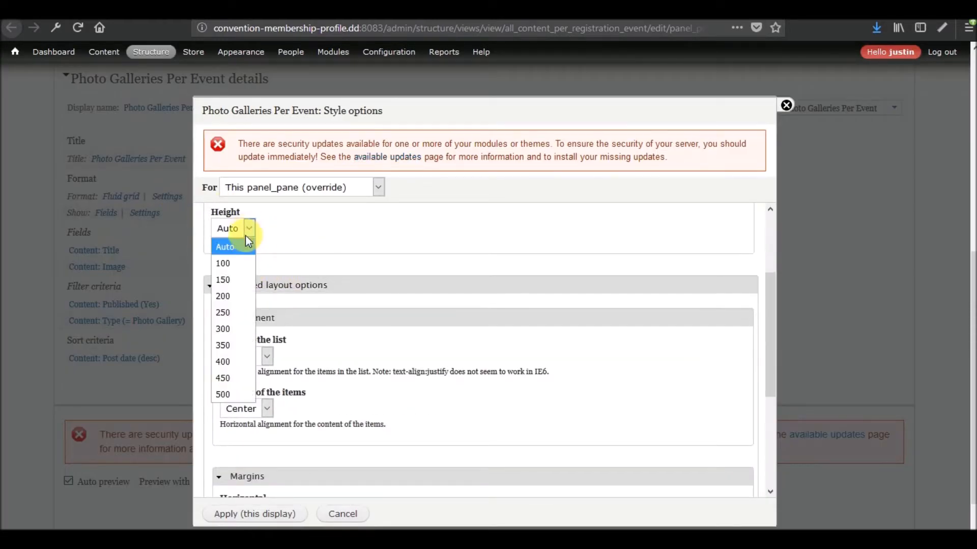
click(237, 329)
scroll(296, 300, up, 2)
click(250, 252)
click(234, 365)
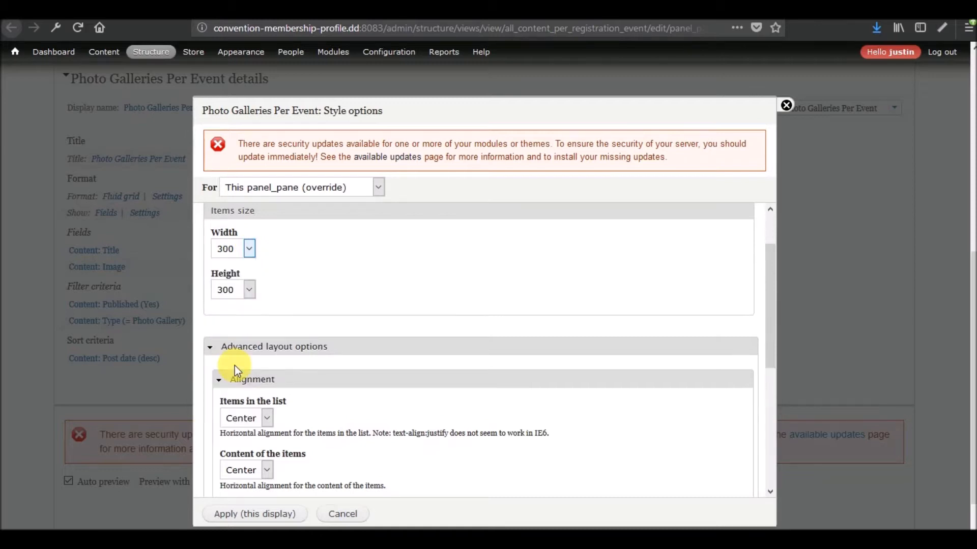
- Set the fluid grid items' height to 350 and apply the style options to this display
scroll(317, 359, down, 5)
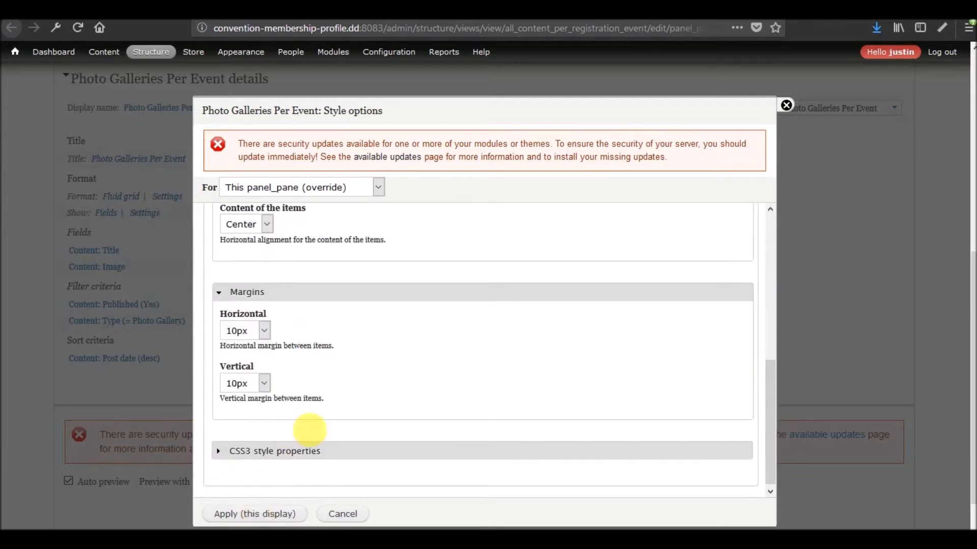
scroll(312, 431, up, 5)
click(249, 290)
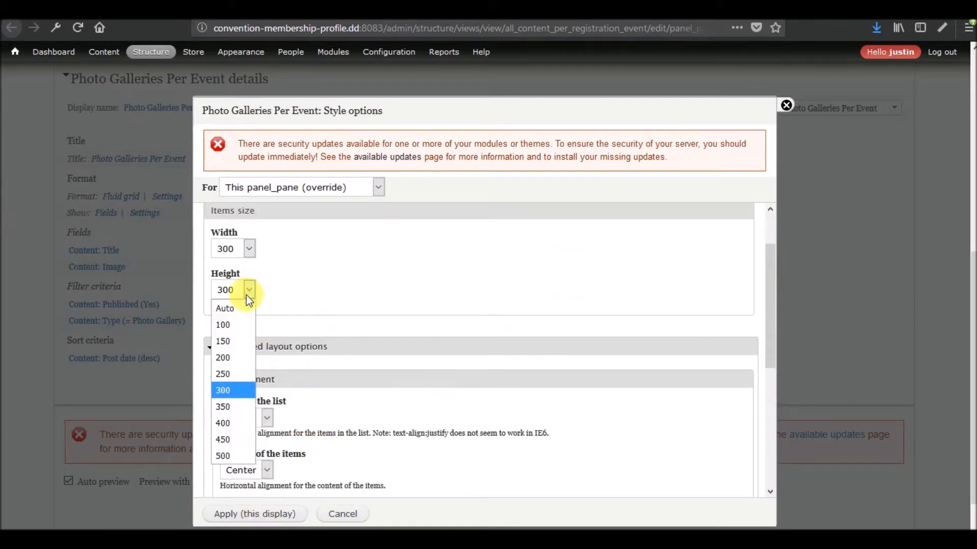
click(233, 402)
click(239, 511)
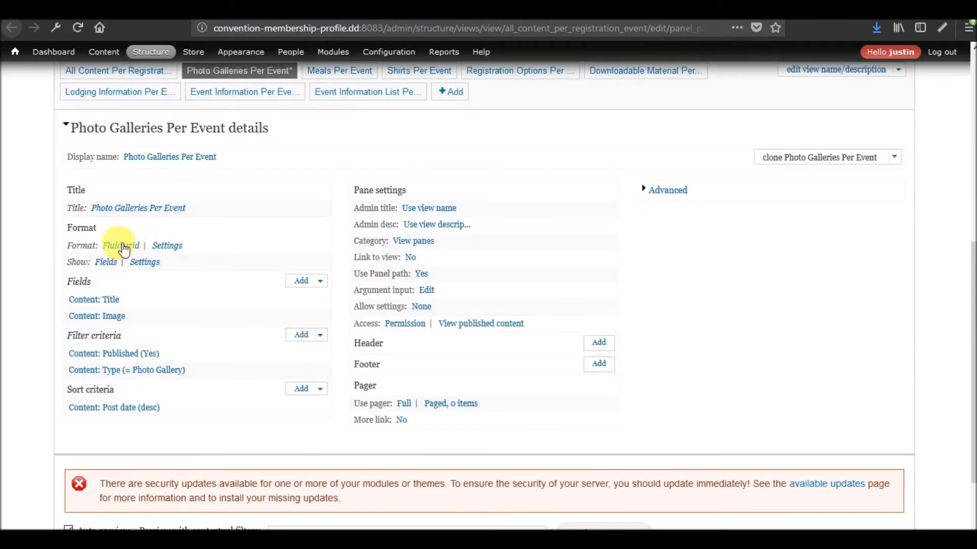
- Set the gallery Image field's image style to 300 by 300, apply it, and recheck the fluid grid's item size
click(107, 320)
click(285, 379)
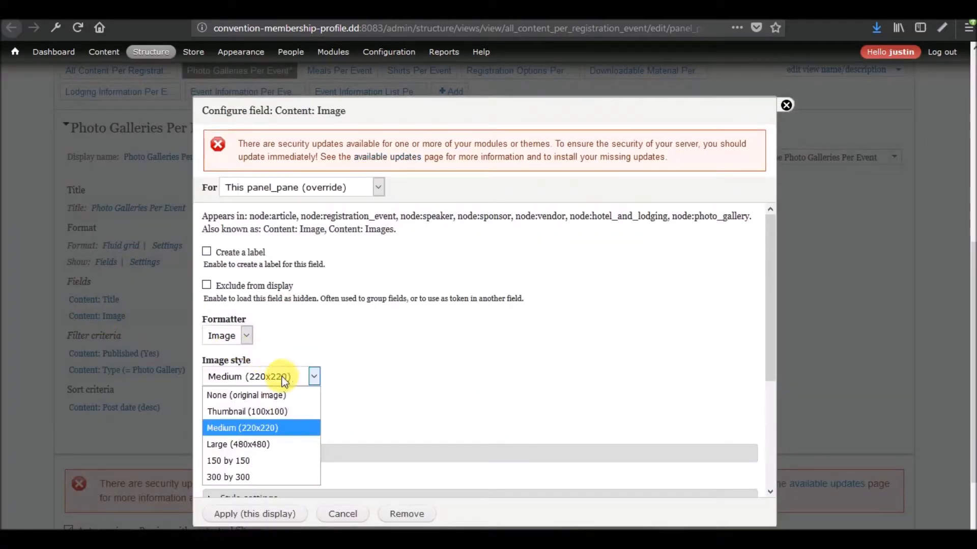
click(262, 478)
click(237, 515)
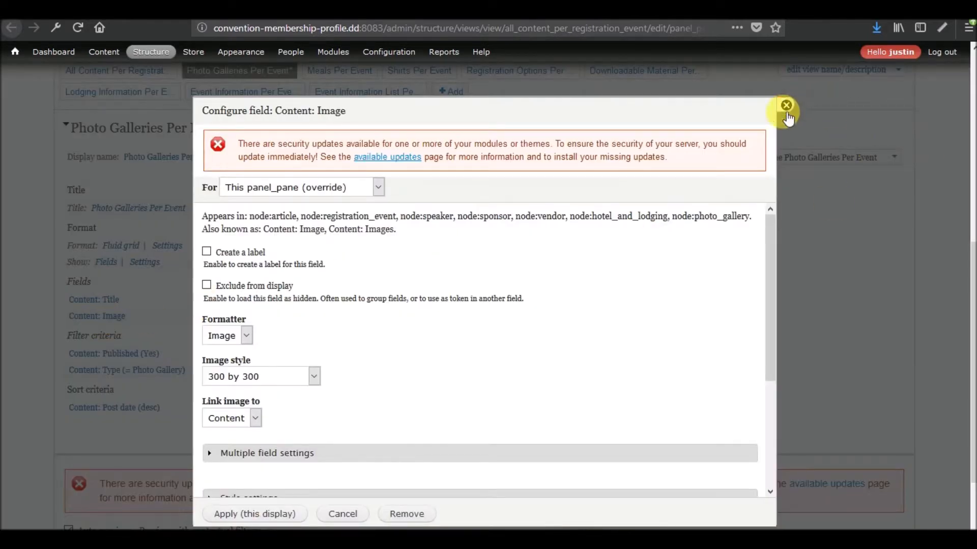
click(787, 105)
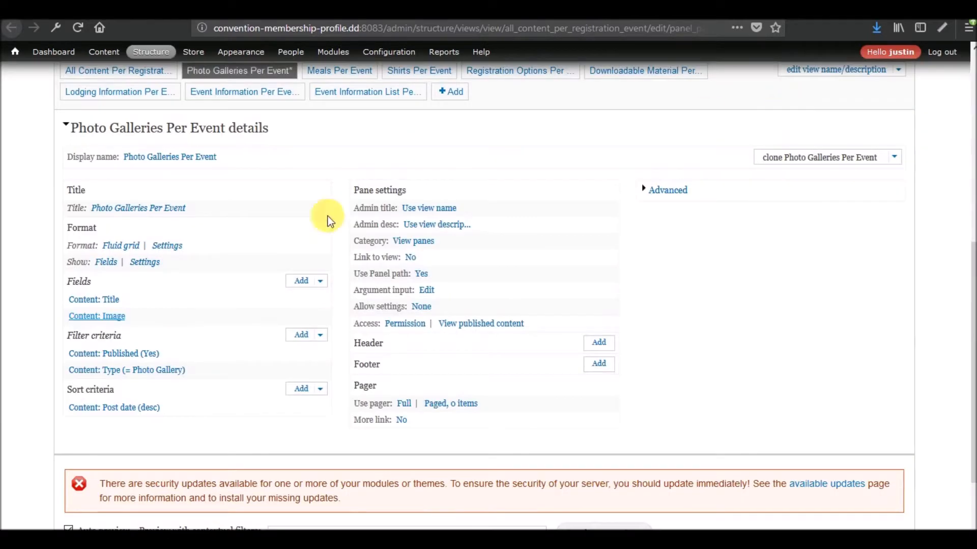
click(157, 246)
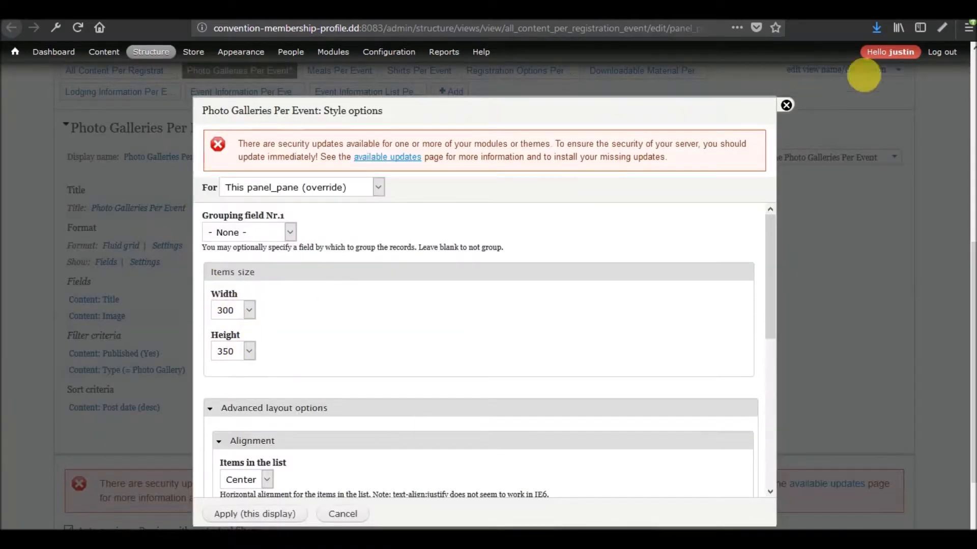
click(787, 105)
- Preview the Photo Galleries Per Event display with the contextual filter value 1 and check the gallery images
scroll(578, 327, down, 4)
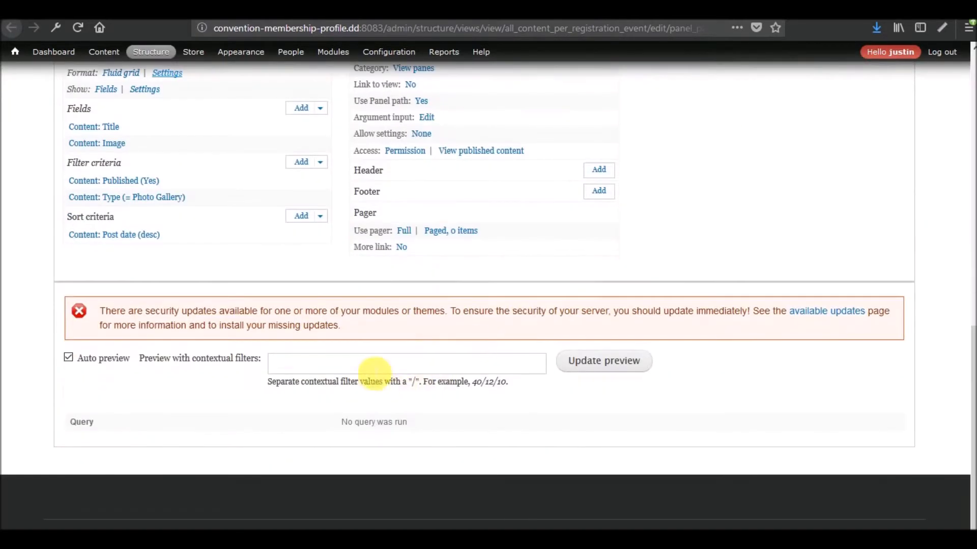
text(1)
click(606, 361)
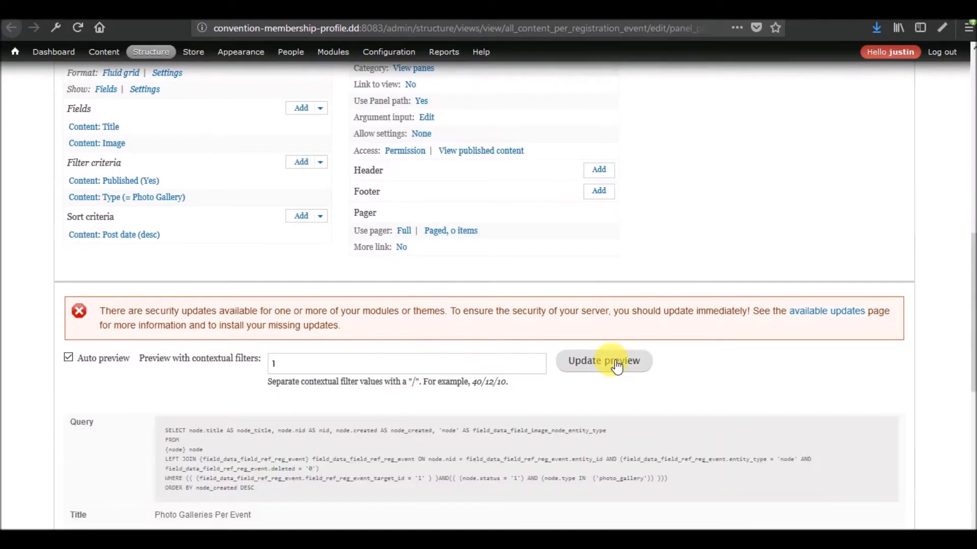
scroll(428, 319, down, 8)
scroll(428, 320, down, 2)
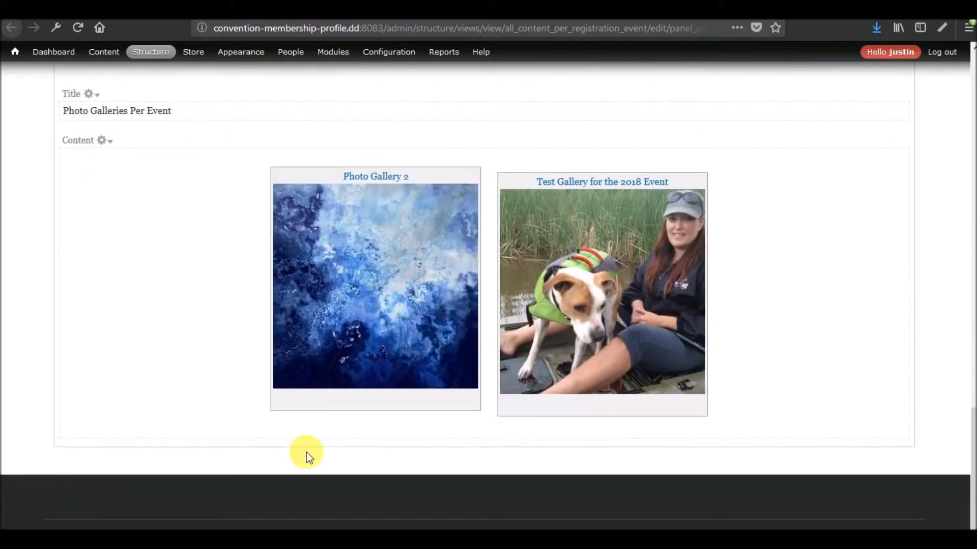
- Customize the Title field's HTML in the Photo Galleries Per Event display to use the H2 element, and apply it
scroll(306, 453, up, 12)
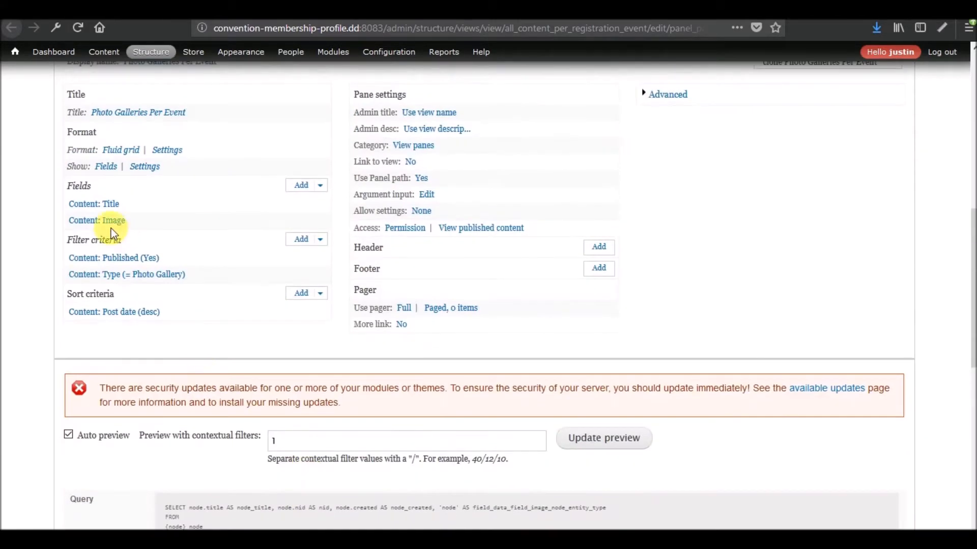
click(100, 202)
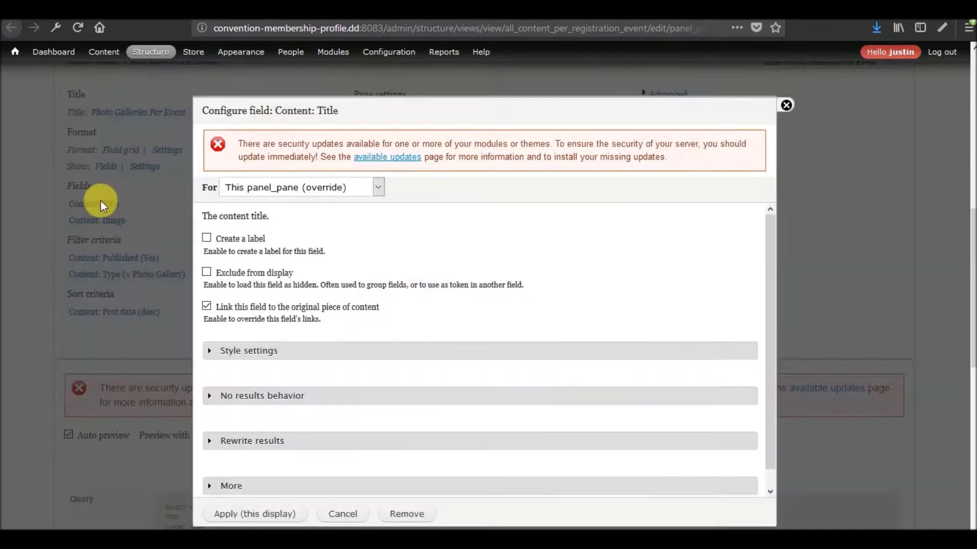
click(265, 354)
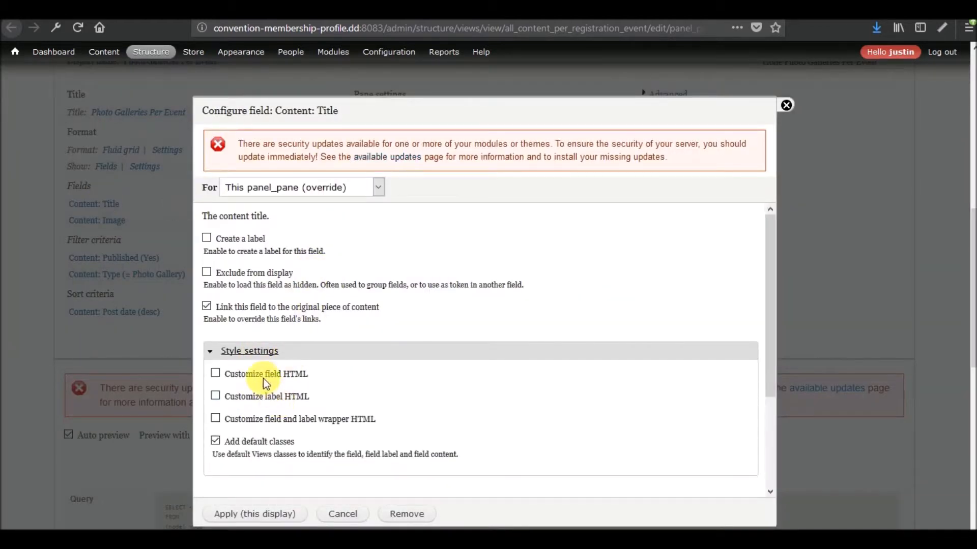
click(262, 376)
click(295, 413)
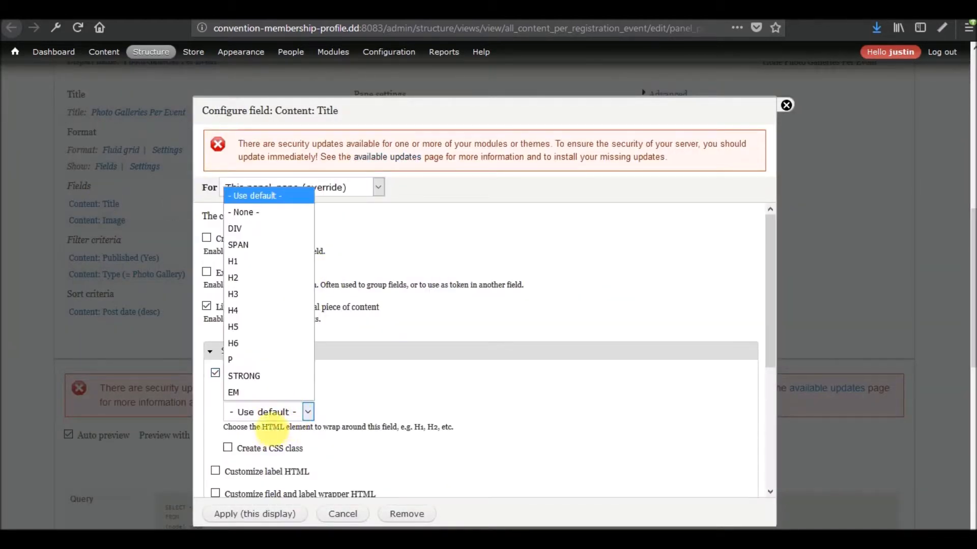
click(252, 279)
scroll(436, 353, down, 4)
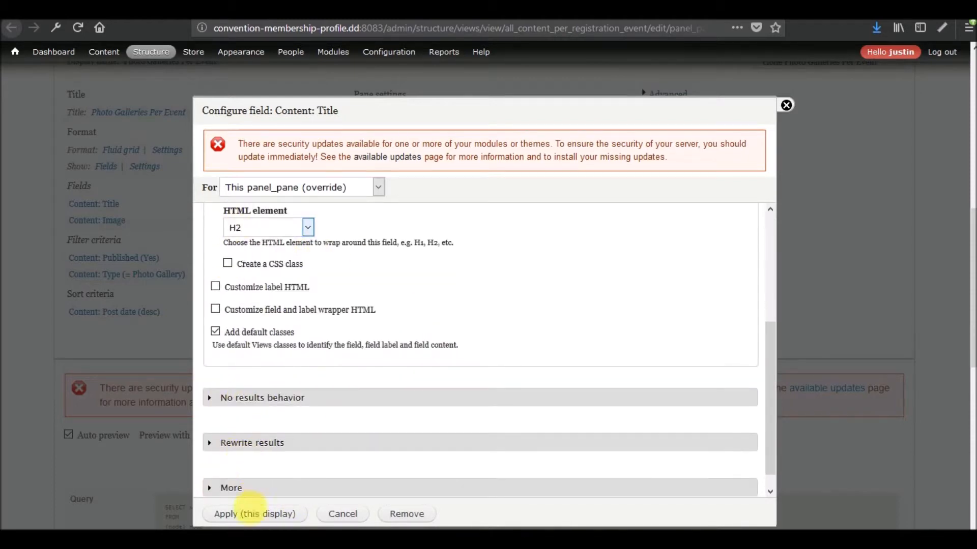
click(257, 513)
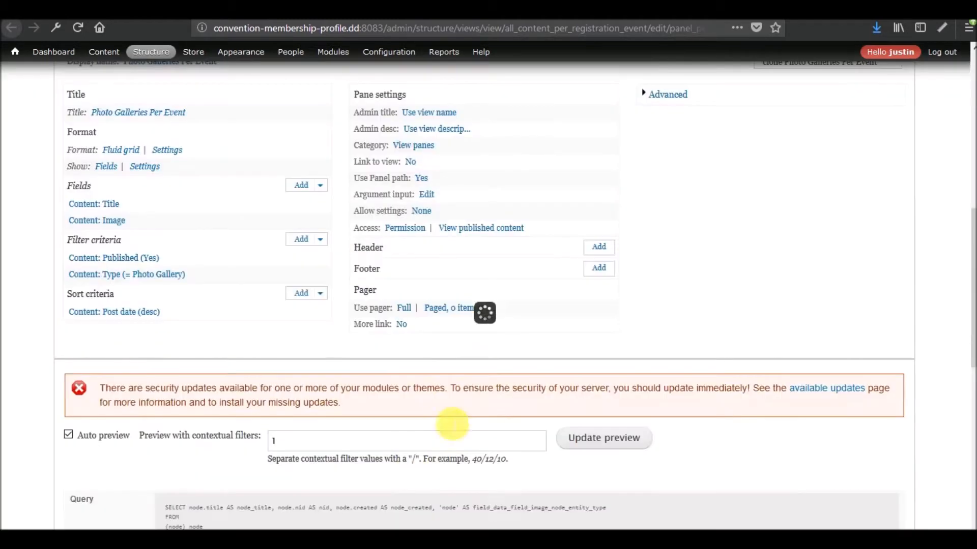
- Check the gallery titles in the updated preview and save the All Content Per Registration Event view
scroll(467, 372, down, 6)
scroll(467, 371, down, 3)
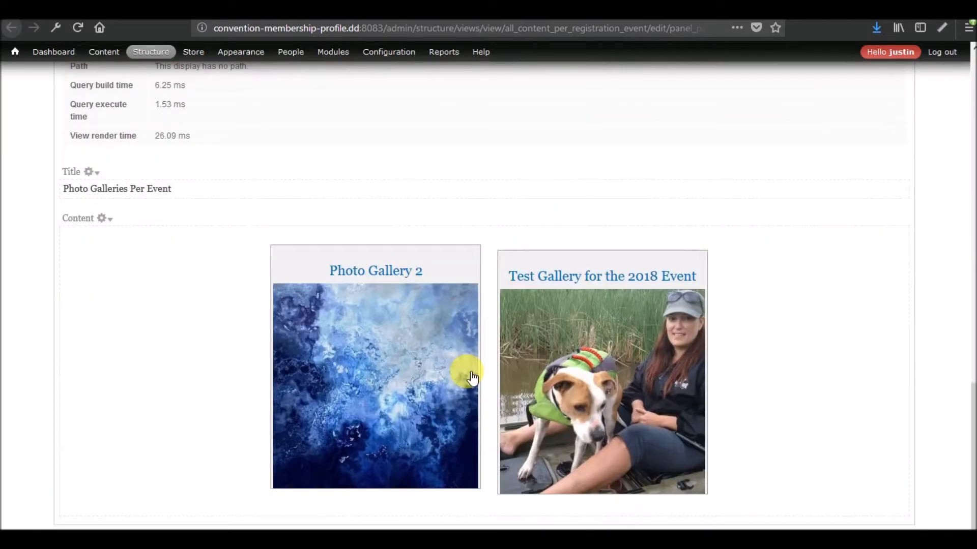
scroll(472, 377, up, 10)
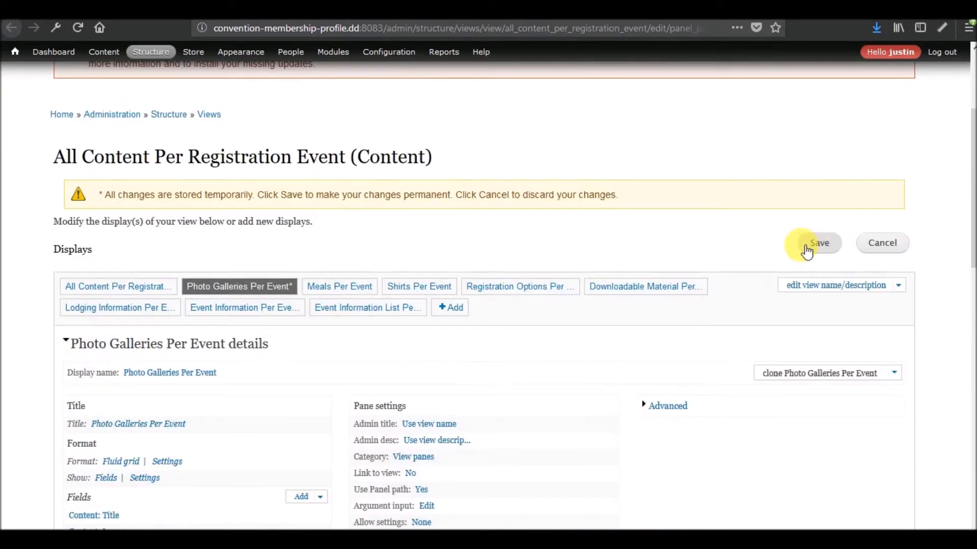
click(807, 250)
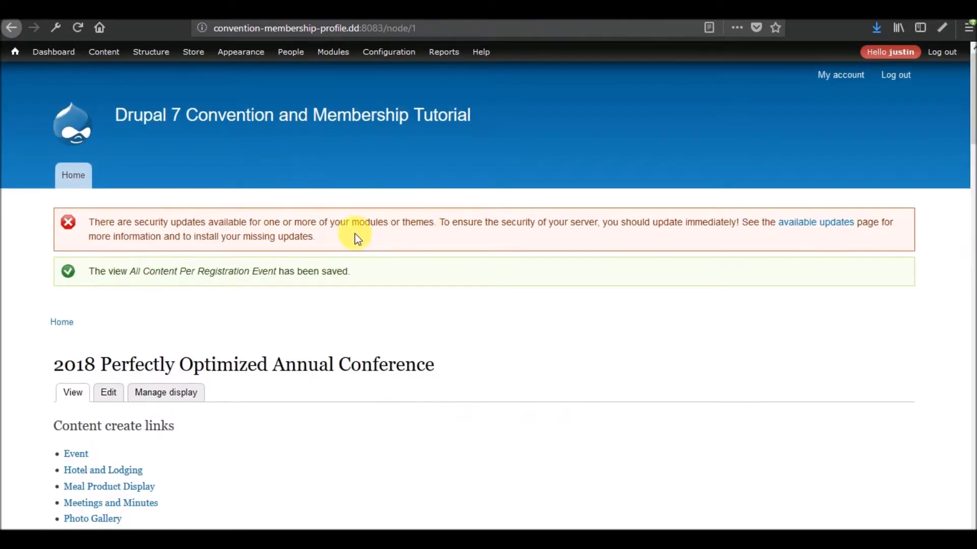
- Review the conference event page and examine the restyled photo galleries
scroll(356, 234, down, 8)
scroll(355, 234, down, 2)
scroll(355, 233, down, 1)
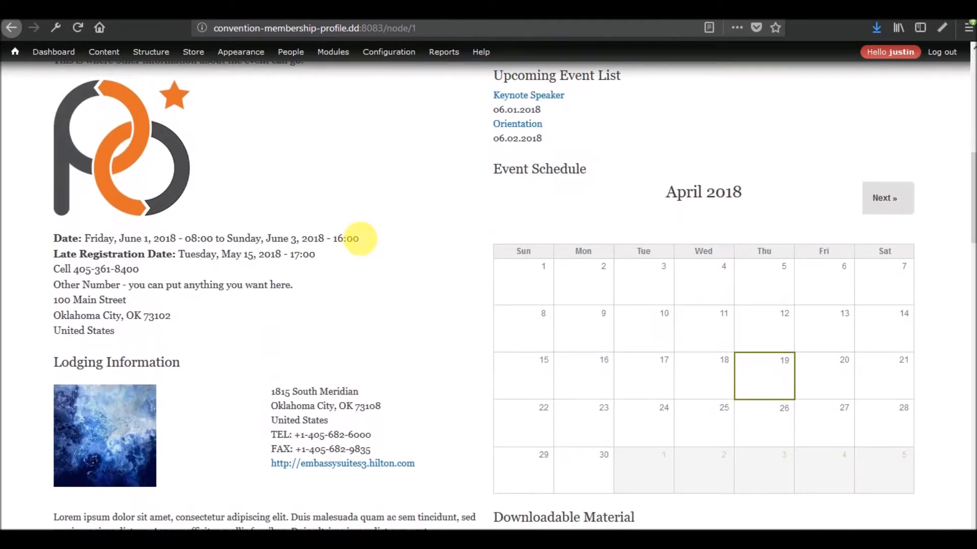
scroll(466, 306, down, 10)
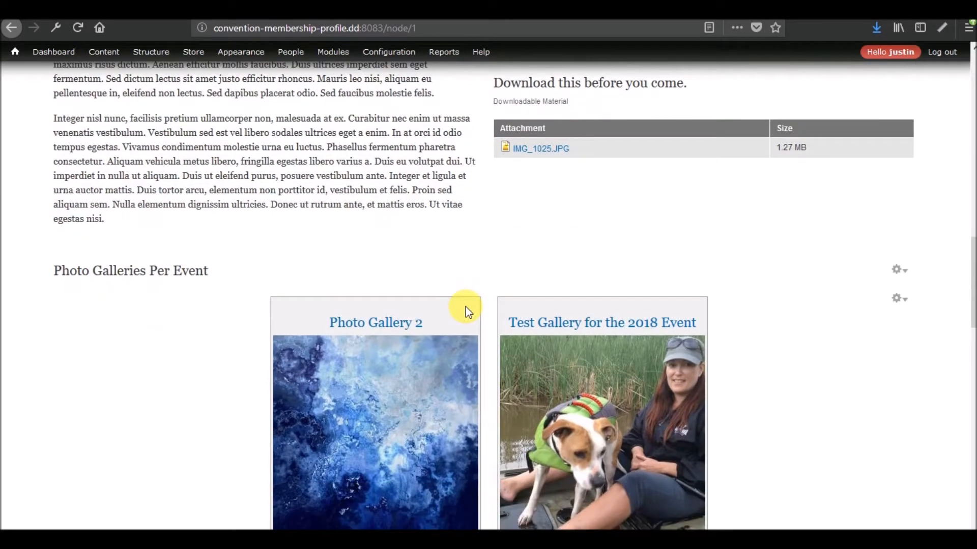
- Reopen the photo galleries view and change the horizontal alignment of its fluid grid item content, applying it to this display
mouse_move(910, 300)
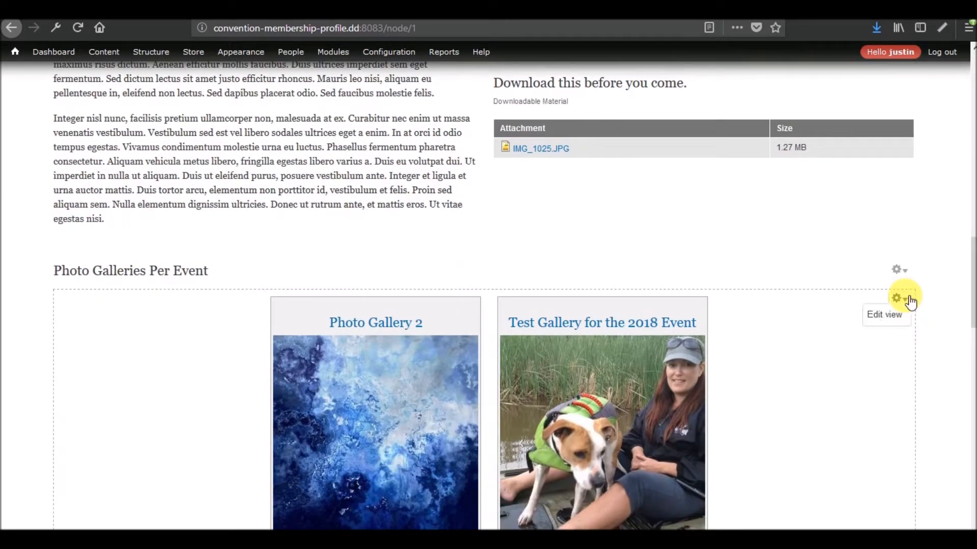
click(885, 320)
scroll(303, 242, down, 5)
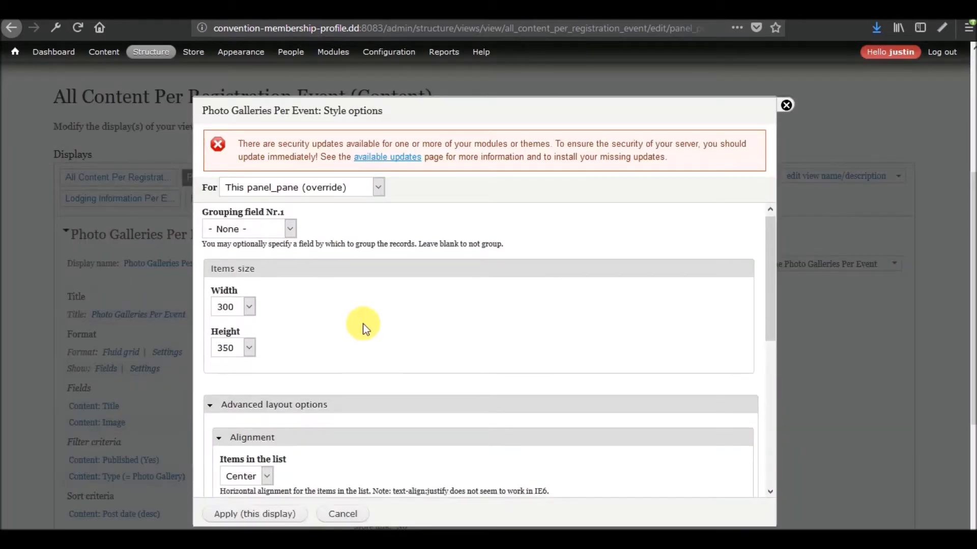
scroll(326, 341, down, 3)
click(267, 357)
click(268, 360)
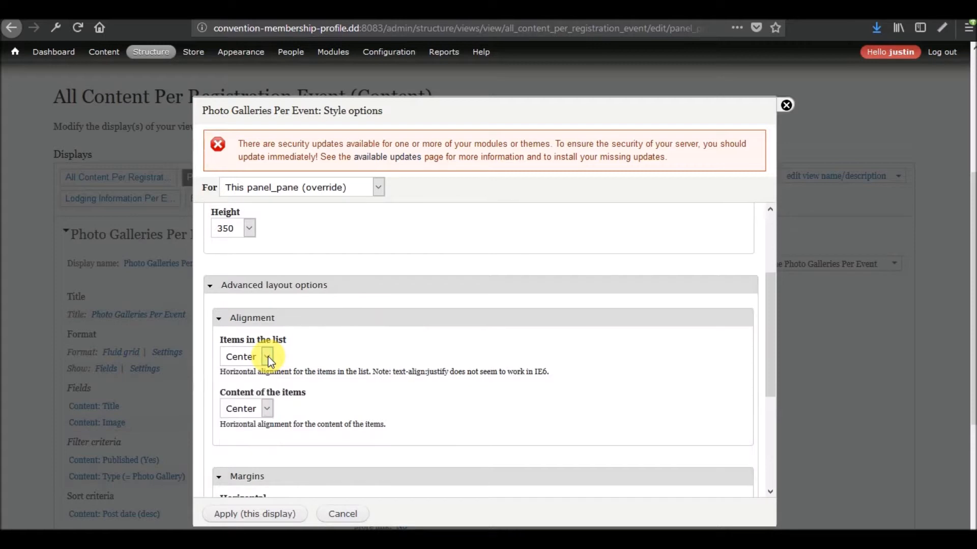
click(267, 411)
click(250, 444)
click(239, 514)
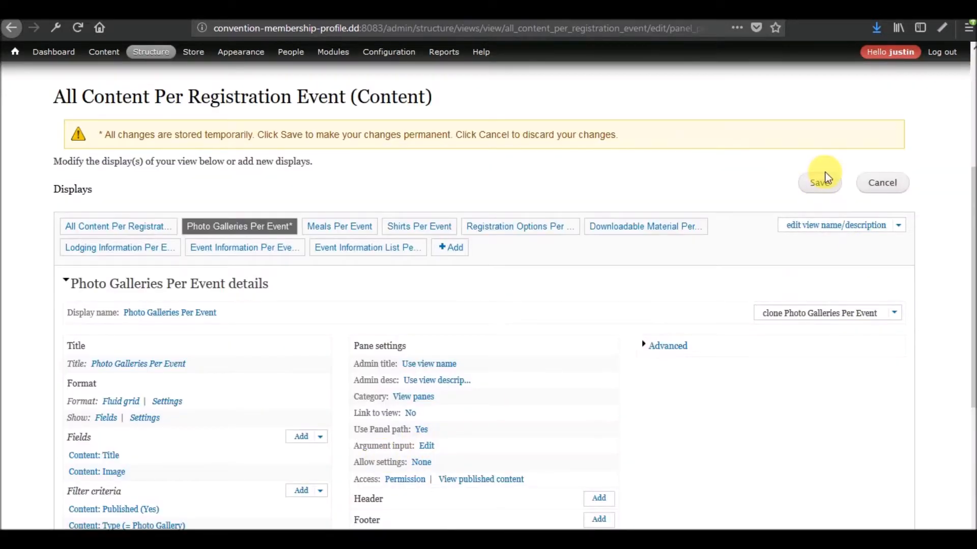
- Save the All Content Per Registration Event view and check the photo galleries' alignment on the event page
click(825, 185)
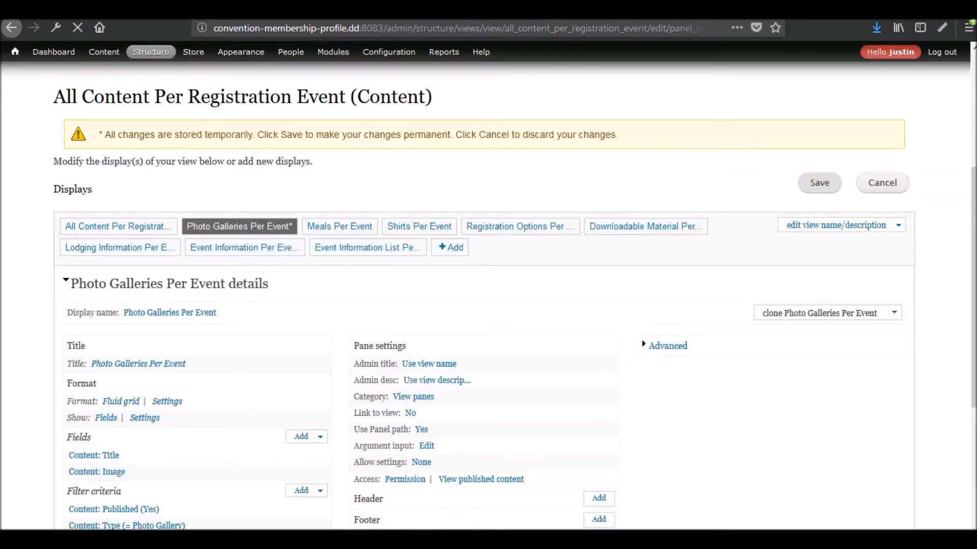
scroll(360, 439, down, 15)
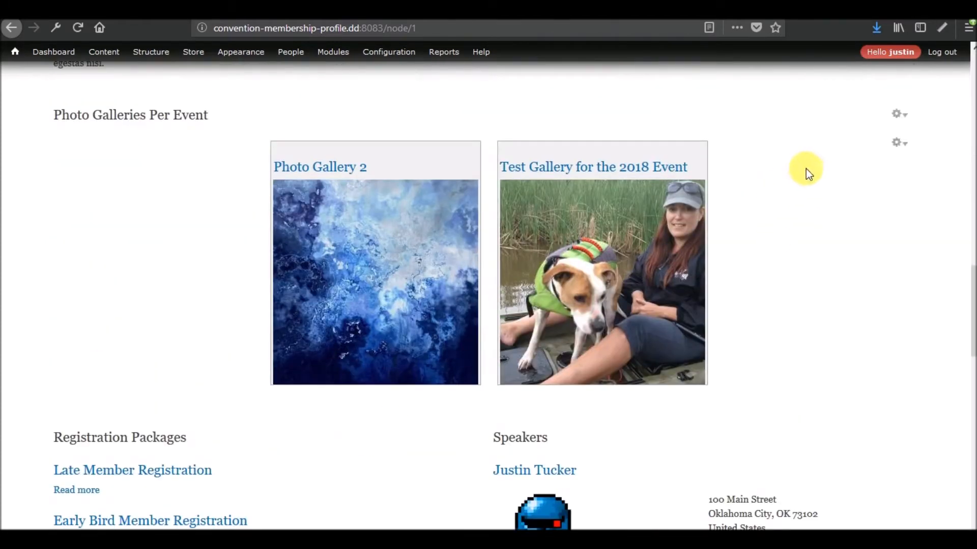
- Reopen the photo galleries view, set the fluid grid's list items to Left and item content to Center, apply to this display and save
click(889, 159)
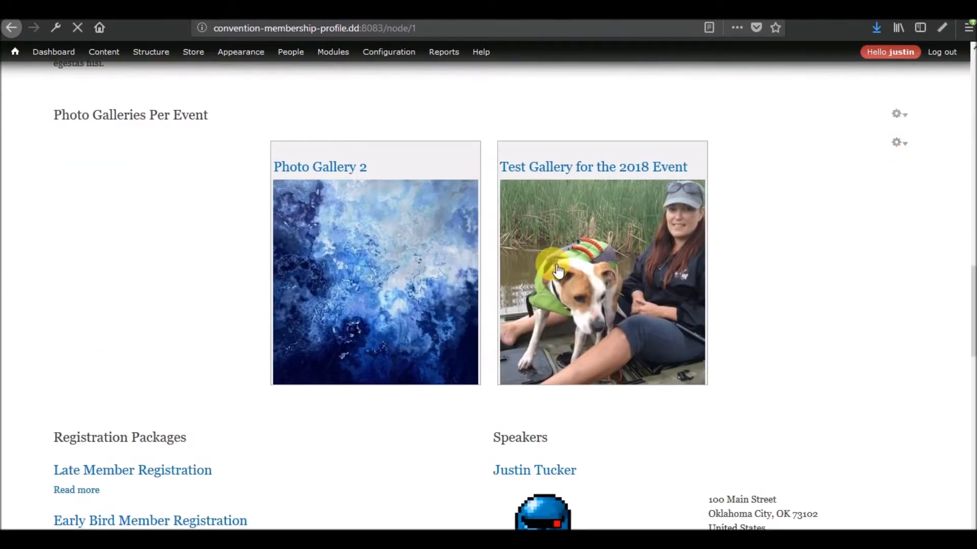
scroll(552, 259, down, 10)
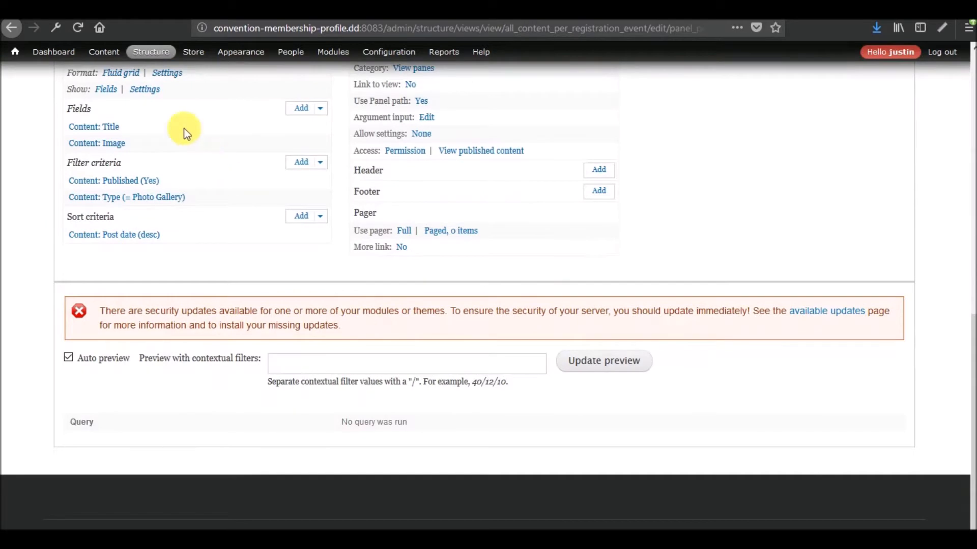
click(169, 72)
scroll(282, 372, down, 3)
click(266, 356)
click(250, 390)
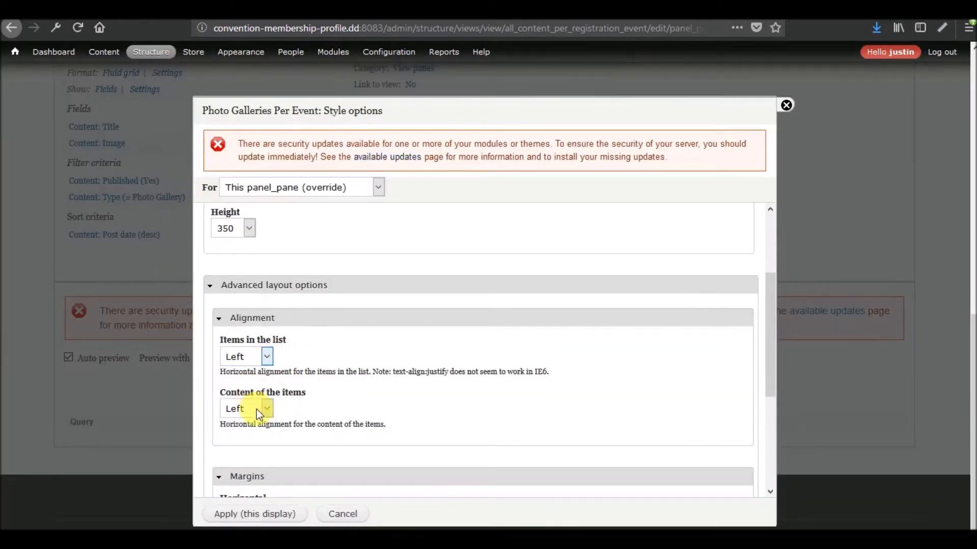
click(264, 410)
click(254, 475)
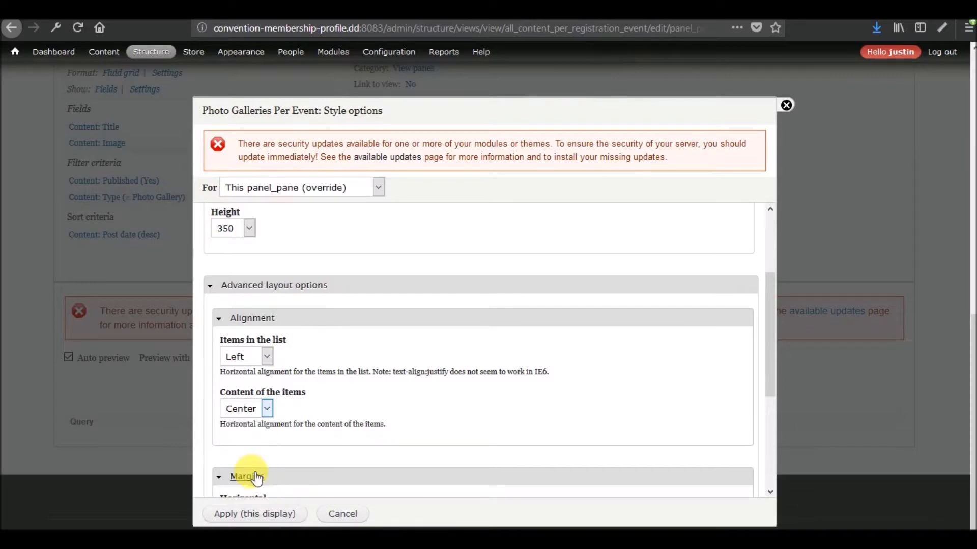
click(246, 515)
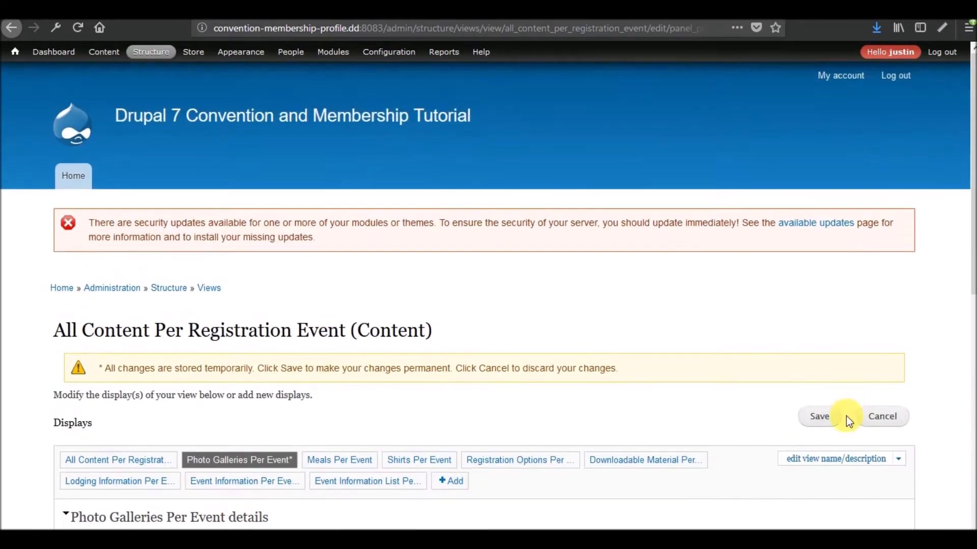
click(819, 416)
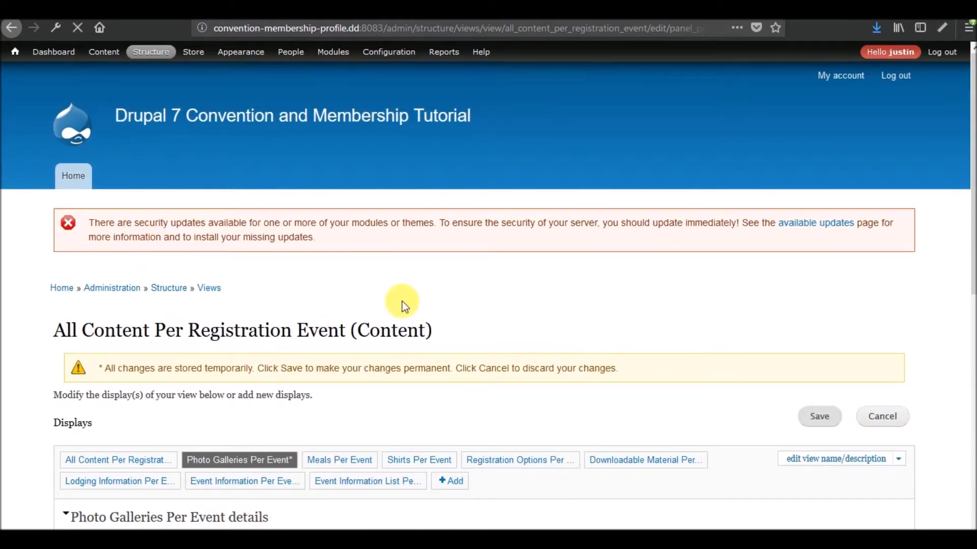
- Review the photo galleries' alignment and the registration, shirt and meal sections on the event page
scroll(402, 304, down, 15)
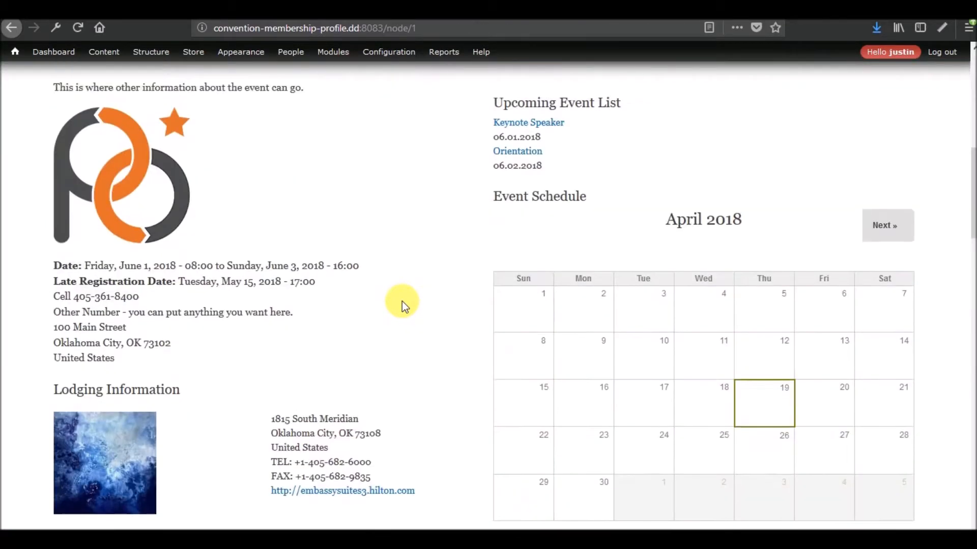
scroll(402, 304, down, 9)
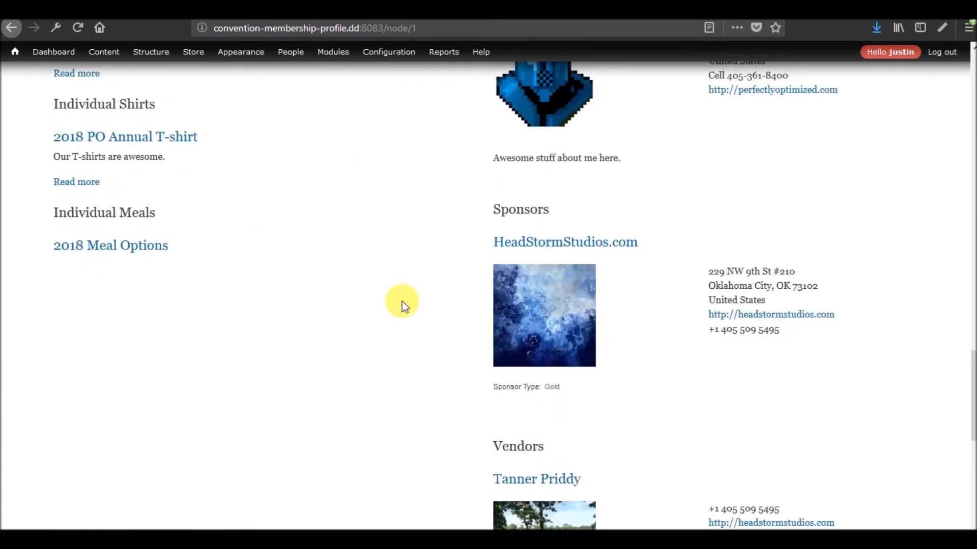
scroll(402, 303, up, 6)
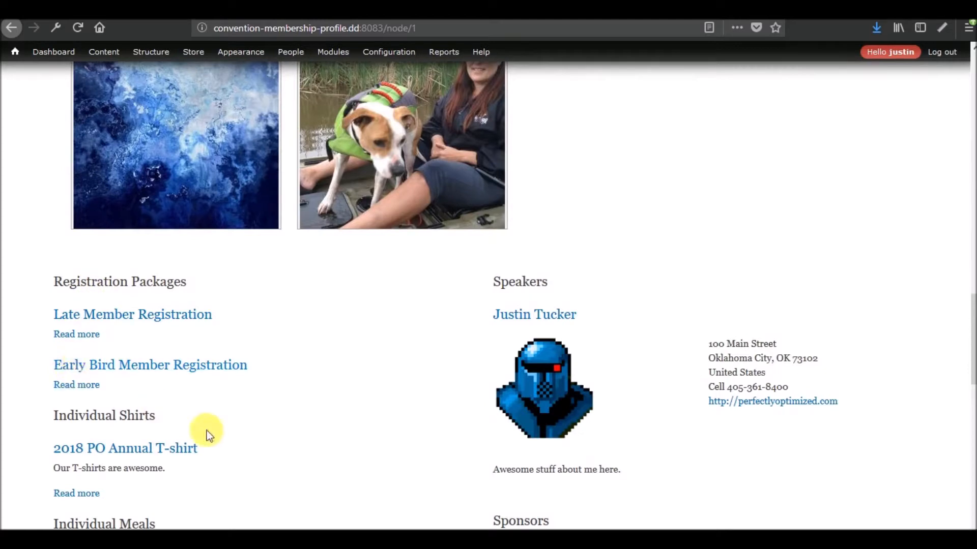
scroll(176, 405, down, 3)
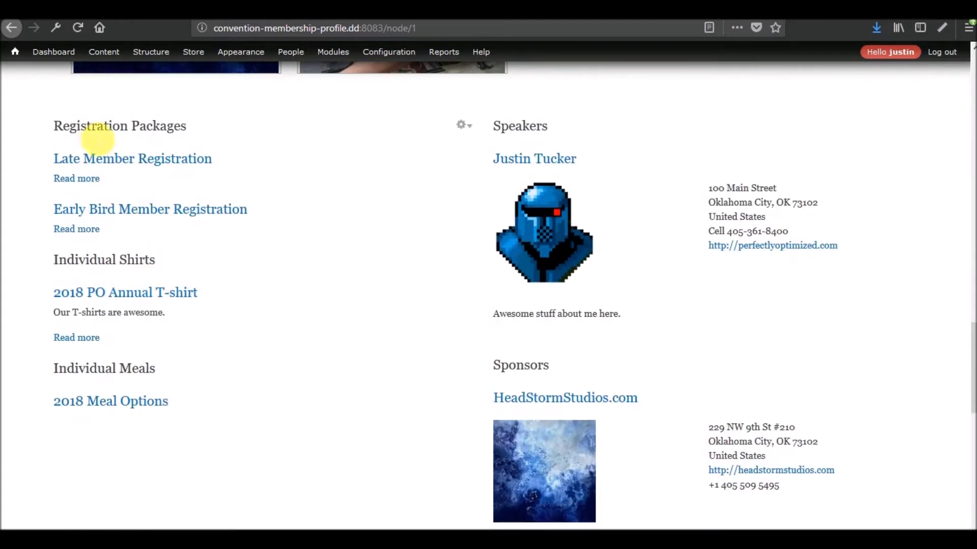
- Open the Late Member Registration package and review the fields on its page
click(98, 161)
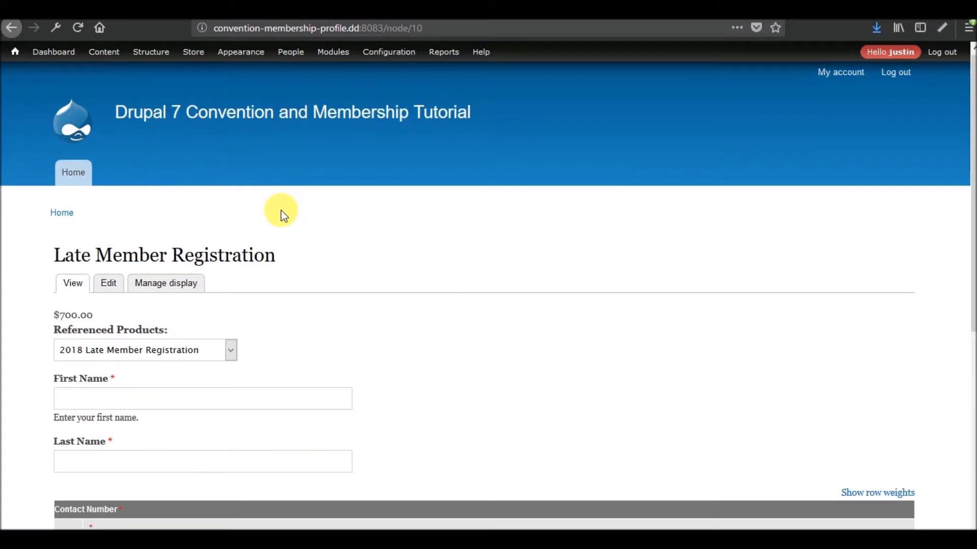
scroll(281, 209, down, 8)
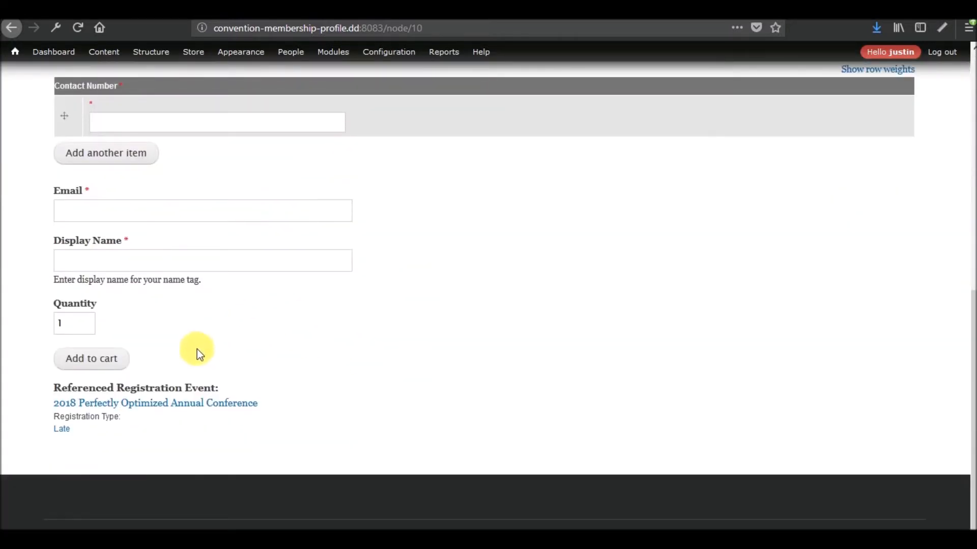
scroll(197, 350, up, 8)
- Look over the Registration Product Display's default display settings and return to the Late Member Registration page
click(173, 287)
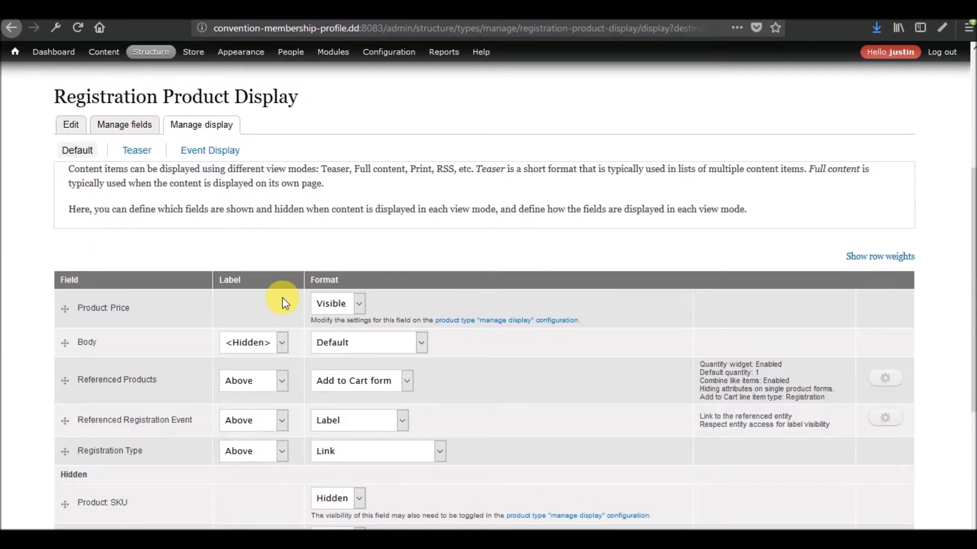
scroll(284, 303, down, 5)
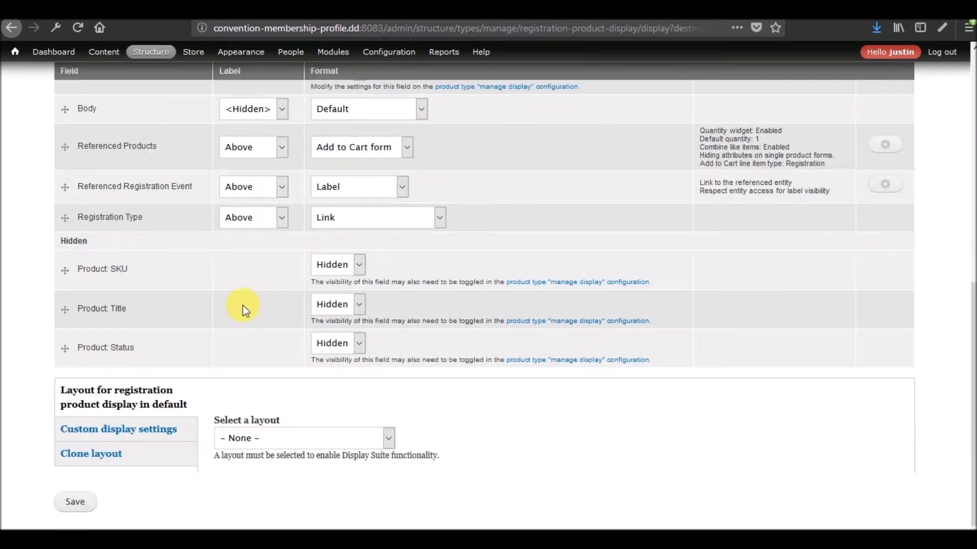
scroll(242, 305, up, 7)
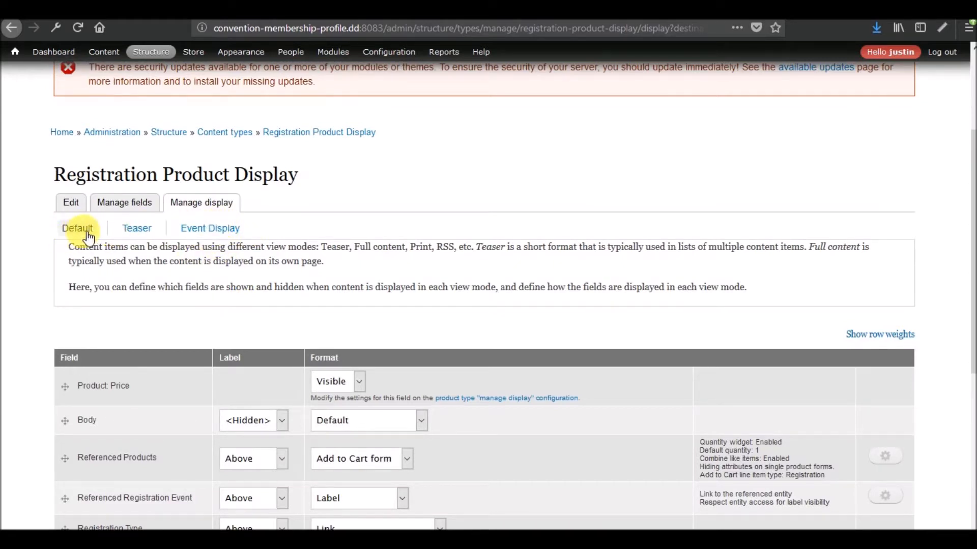
click(11, 28)
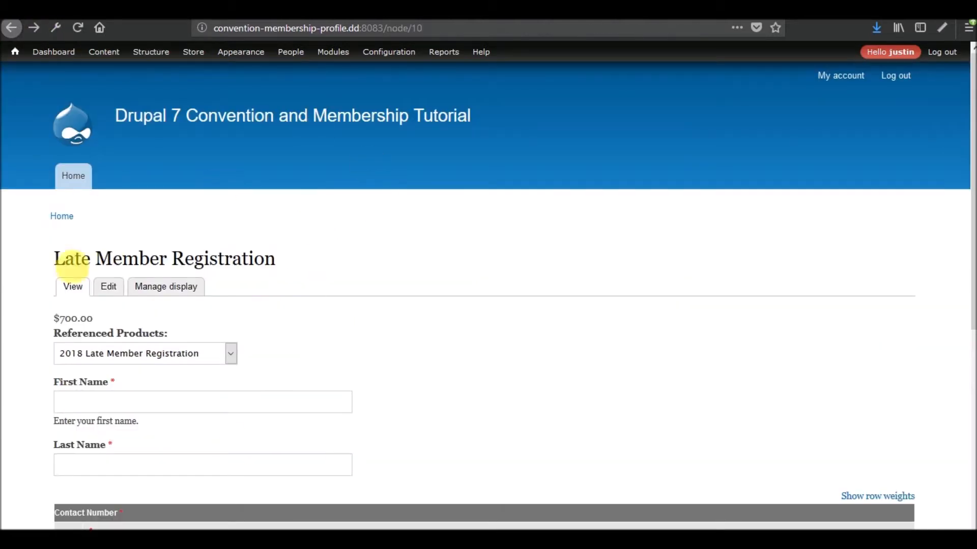
- Reopen the registration product's display settings, move Referenced Registration Event above all fields and set its label to Inline, keeping the link to the entity
click(160, 288)
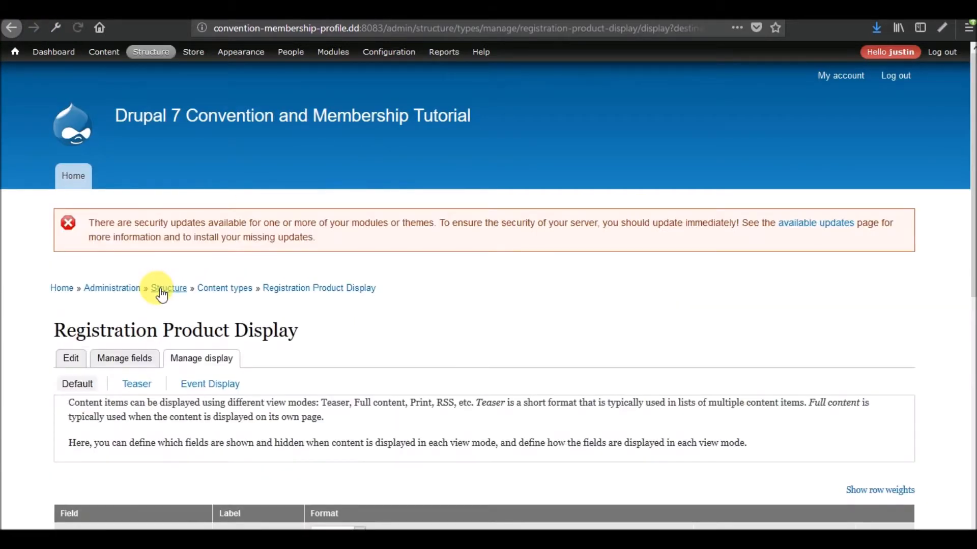
scroll(94, 295, down, 6)
drag(70, 344, 98, 239)
click(287, 272)
click(266, 301)
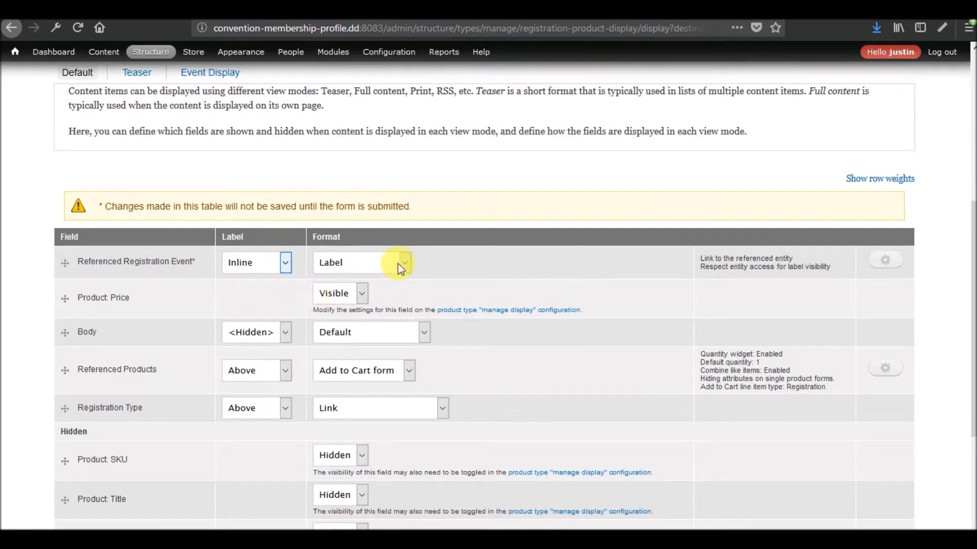
click(885, 260)
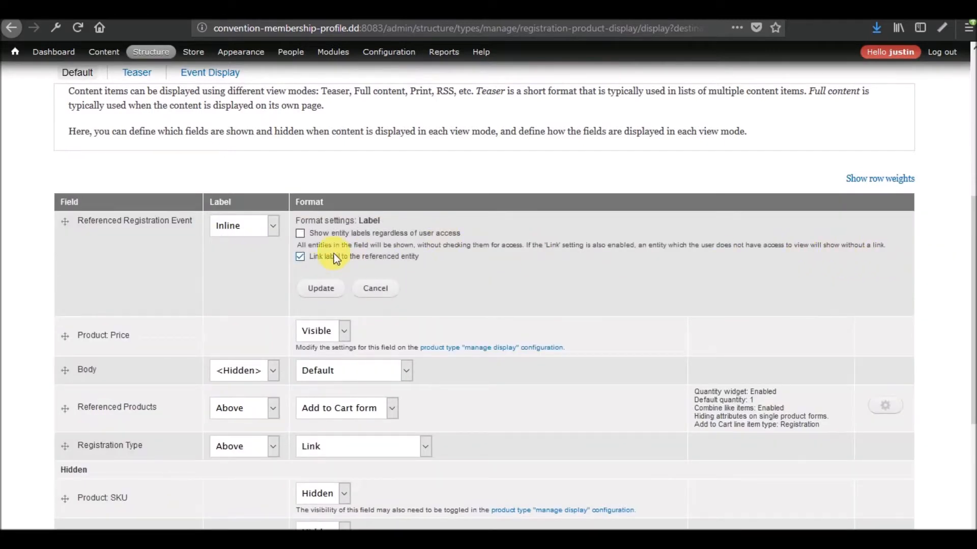
click(321, 288)
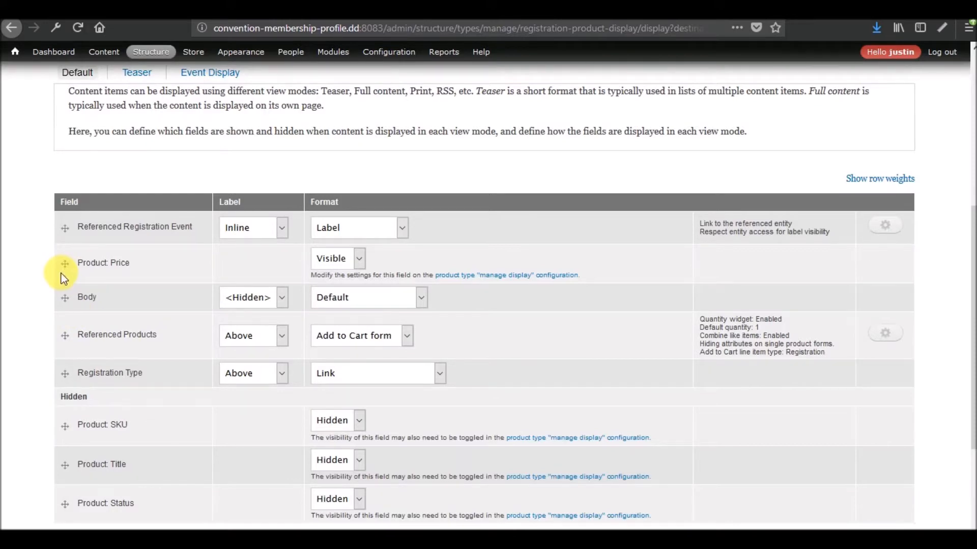
- Move Product: Price below Referenced Products and set the Registration Type label to Inline
drag(65, 265, 64, 350)
click(282, 409)
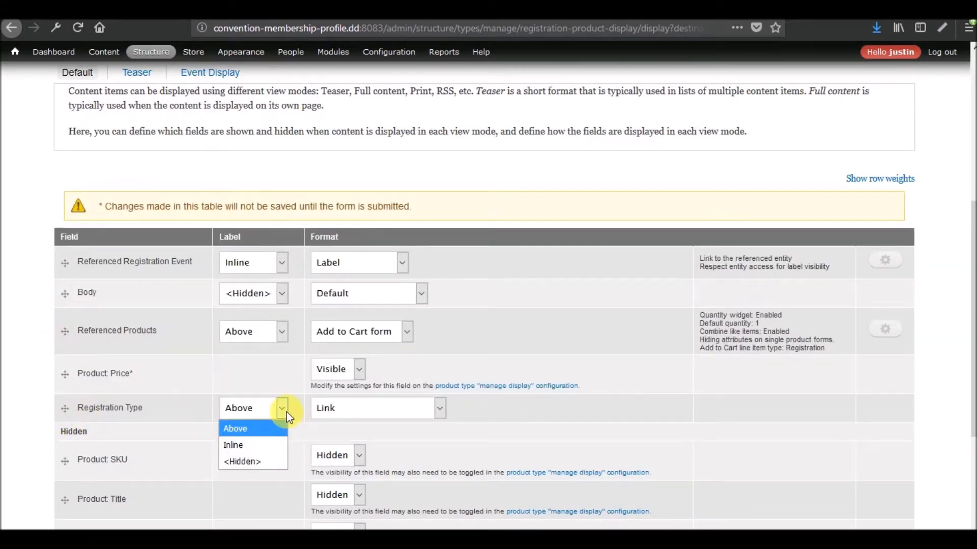
click(267, 445)
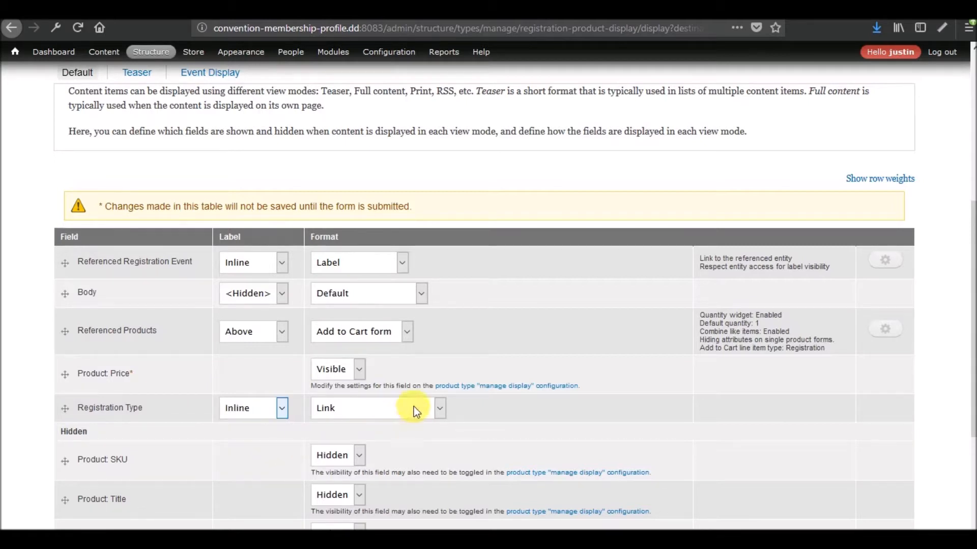
- Set both the label and the format of the Registration Type field to Hidden and save the display settings
click(440, 408)
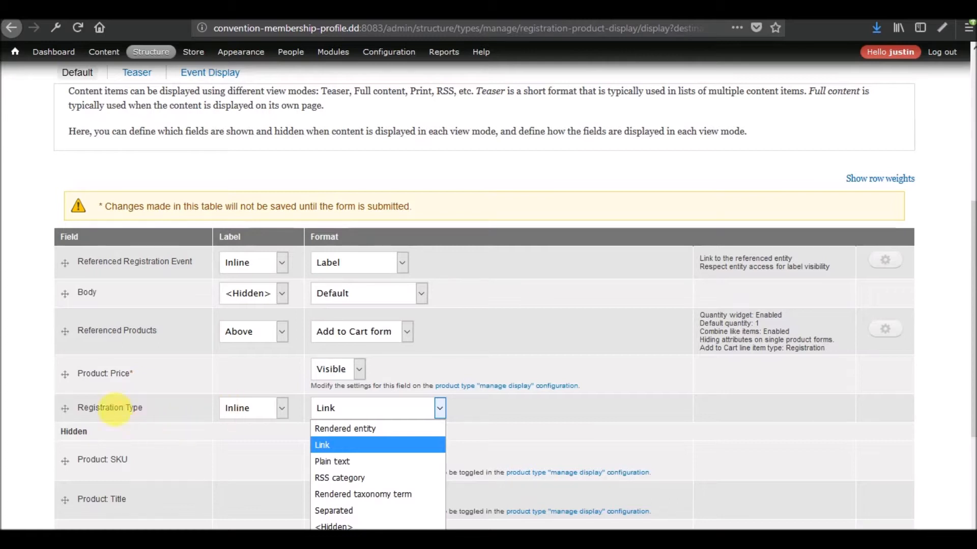
click(541, 423)
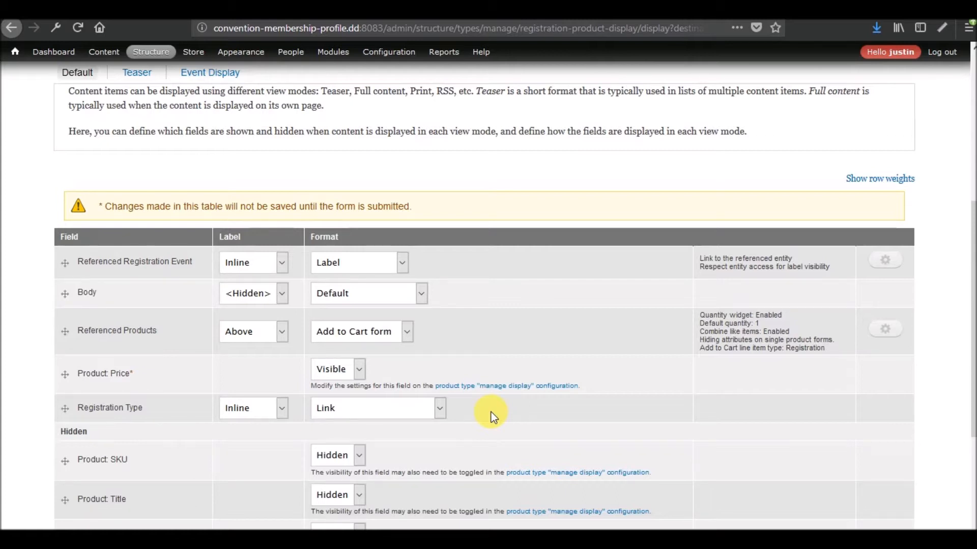
click(440, 409)
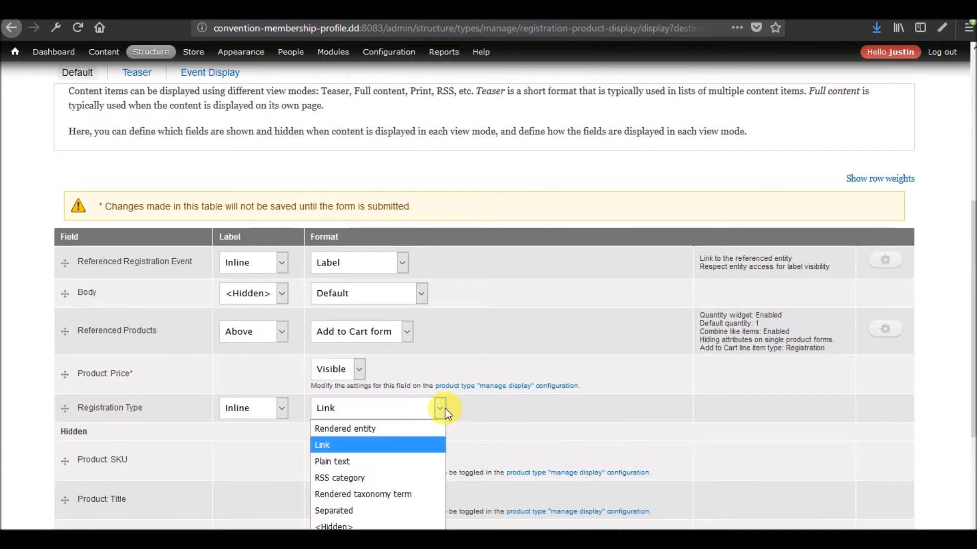
click(443, 409)
click(279, 408)
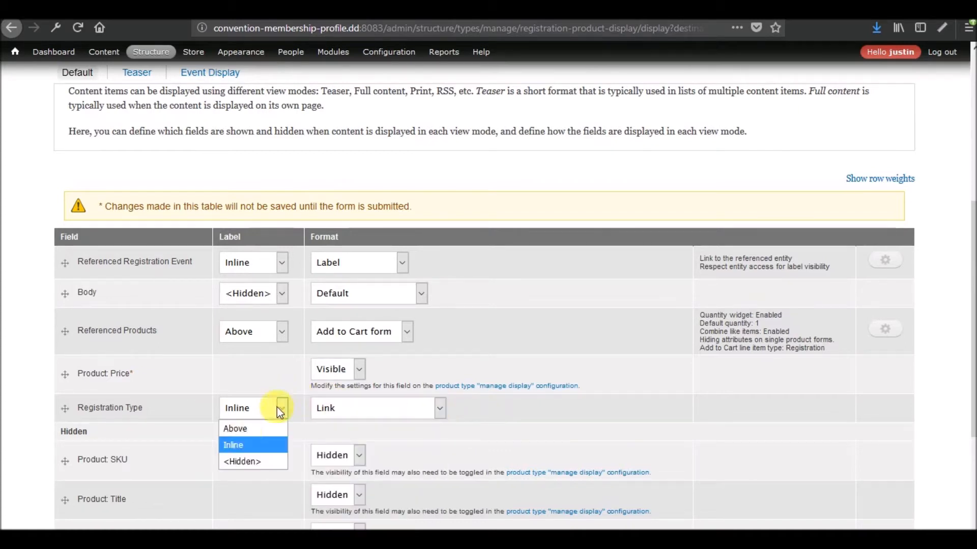
click(241, 462)
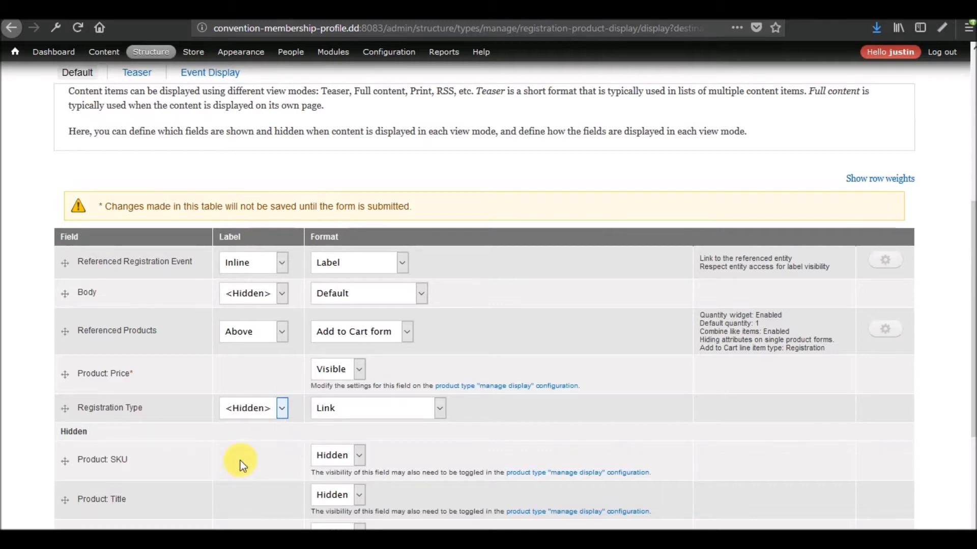
click(378, 417)
click(349, 527)
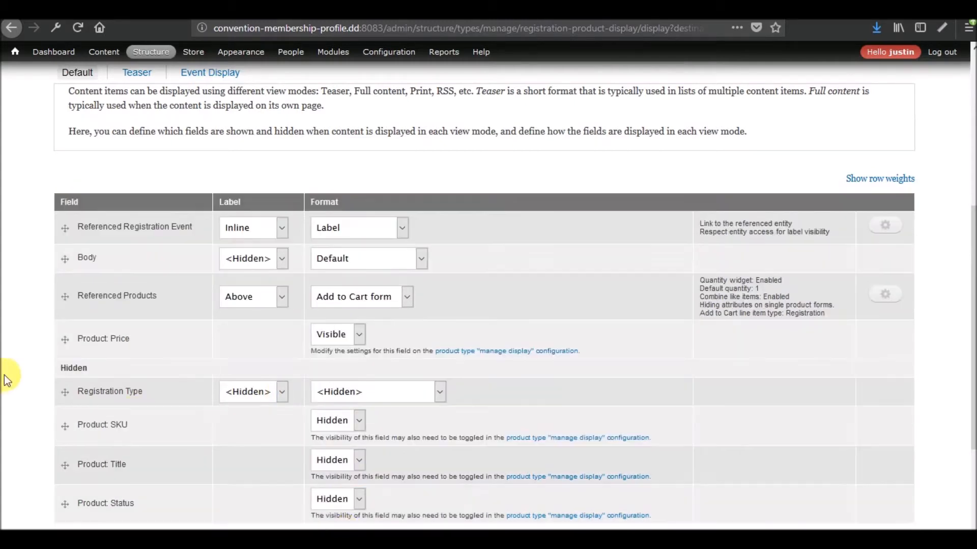
scroll(5, 379, down, 5)
click(75, 418)
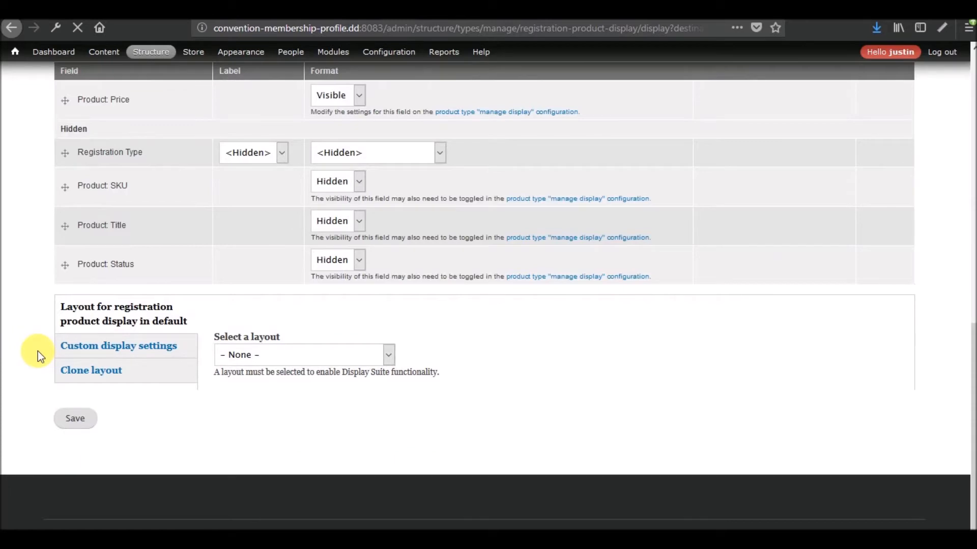
- Review the rearranged Late Member Registration page and follow its event link to the conference's registration packages
scroll(37, 351, down, 10)
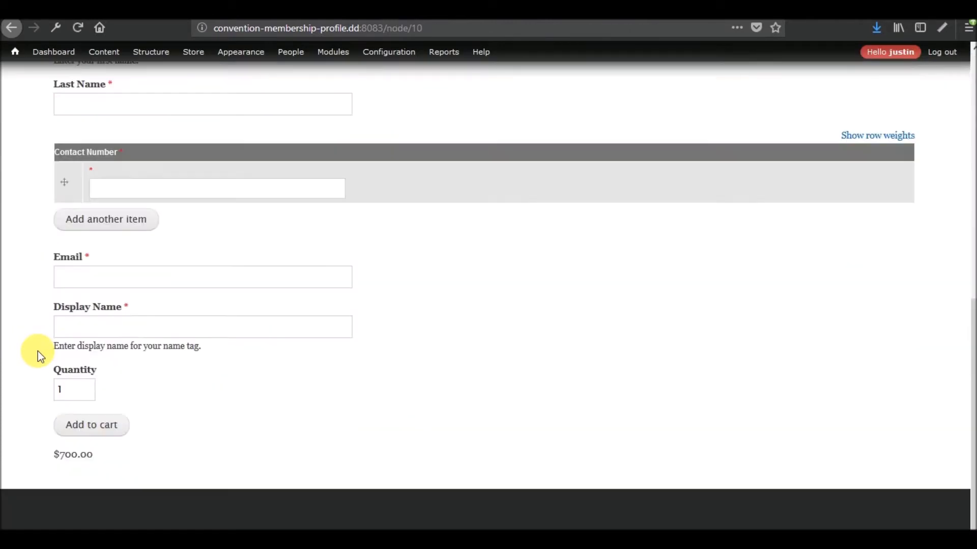
scroll(37, 351, up, 8)
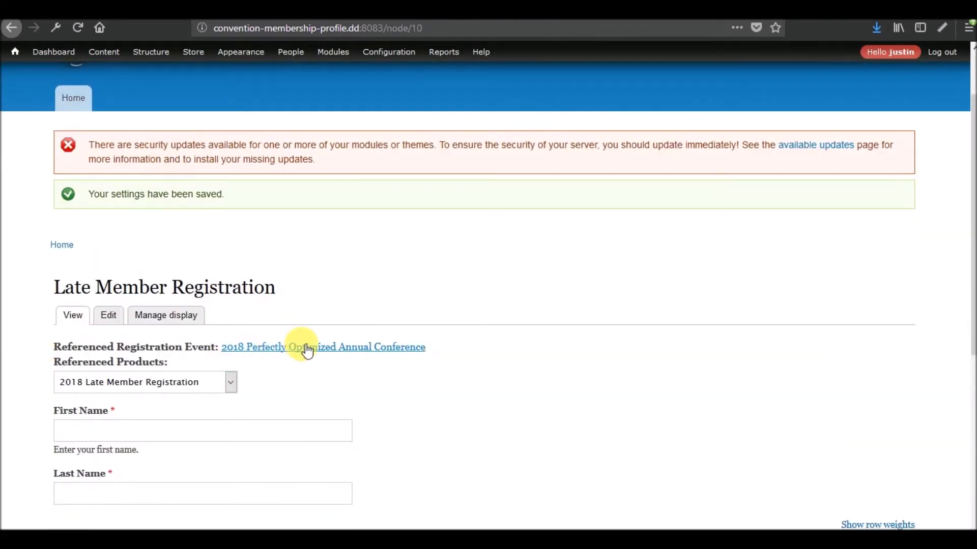
click(308, 351)
scroll(213, 326, down, 15)
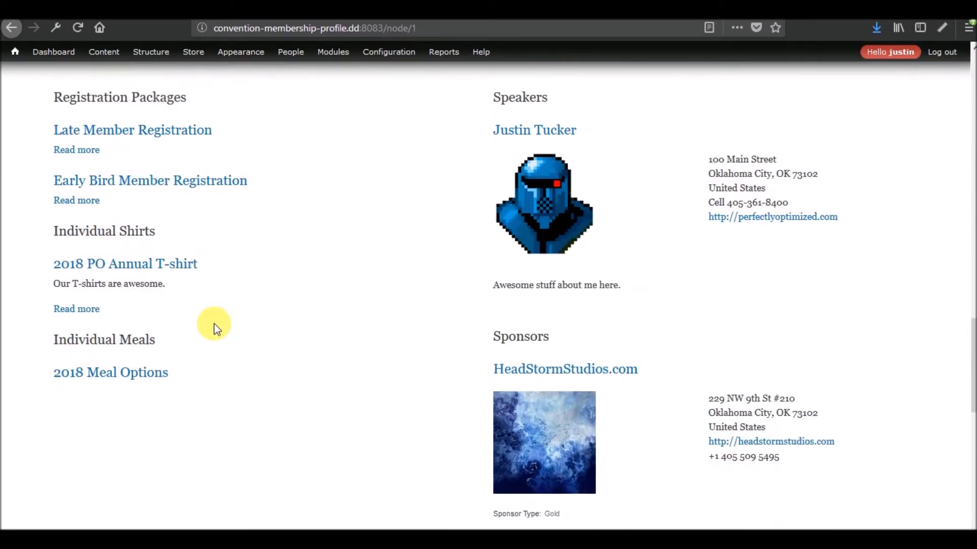
- Open the Late Member Registration product display for editing, unpublish it in its publishing options and save it
click(116, 133)
click(113, 300)
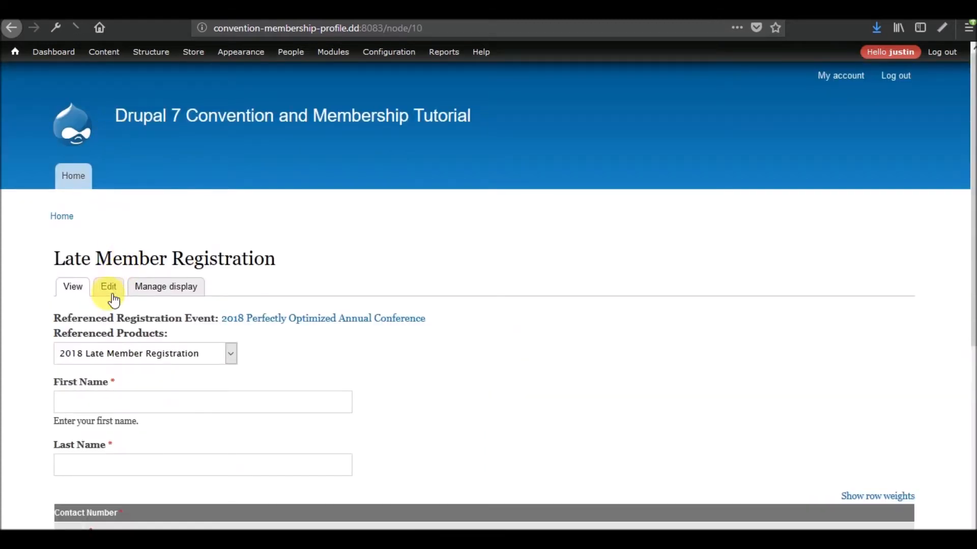
scroll(148, 283, down, 10)
scroll(148, 283, up, 6)
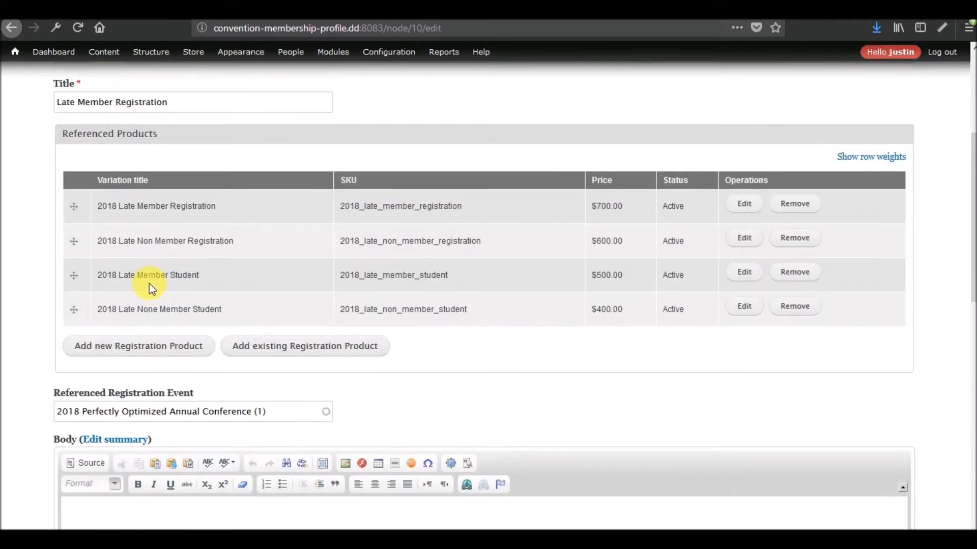
scroll(120, 427, down, 10)
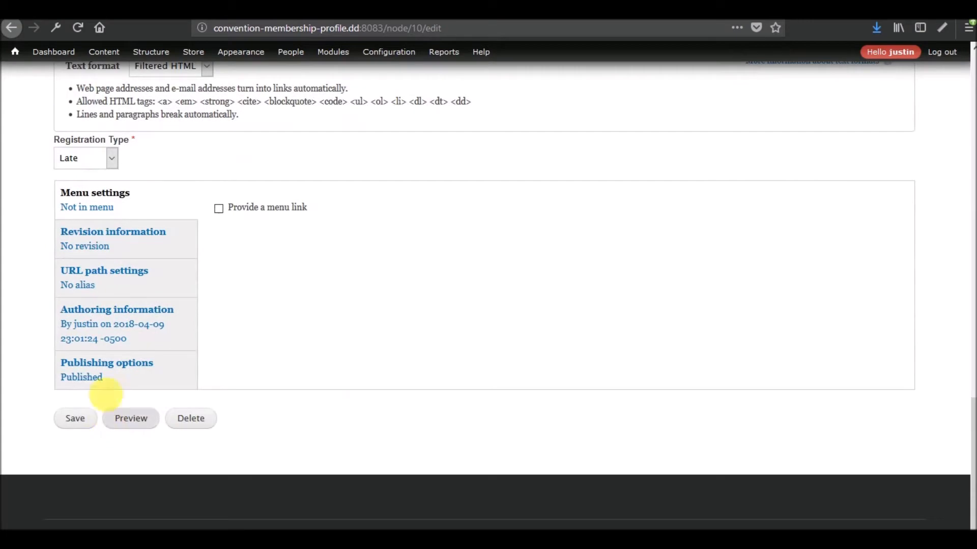
click(106, 366)
click(234, 210)
click(76, 420)
- Return to the referenced annual conference page and check which registration packages it lists
click(297, 383)
scroll(224, 300, down, 10)
scroll(225, 298, down, 12)
scroll(225, 298, up, 7)
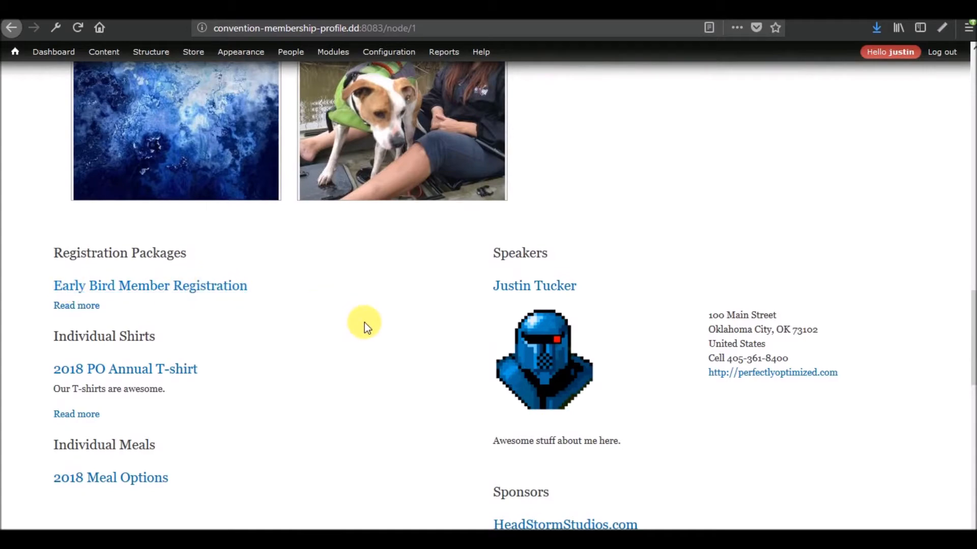
scroll(365, 323, up, 10)
scroll(364, 322, up, 8)
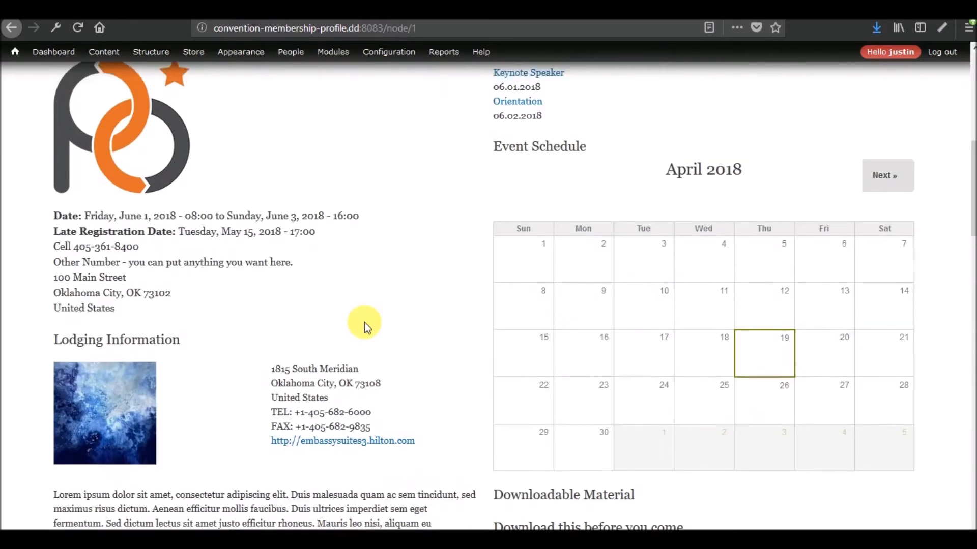
- Open the event layout's panel content and move the Registration Options, Shirts and Meals Per Event views, in that order, above the Second Column's other panes
click(900, 85)
click(879, 100)
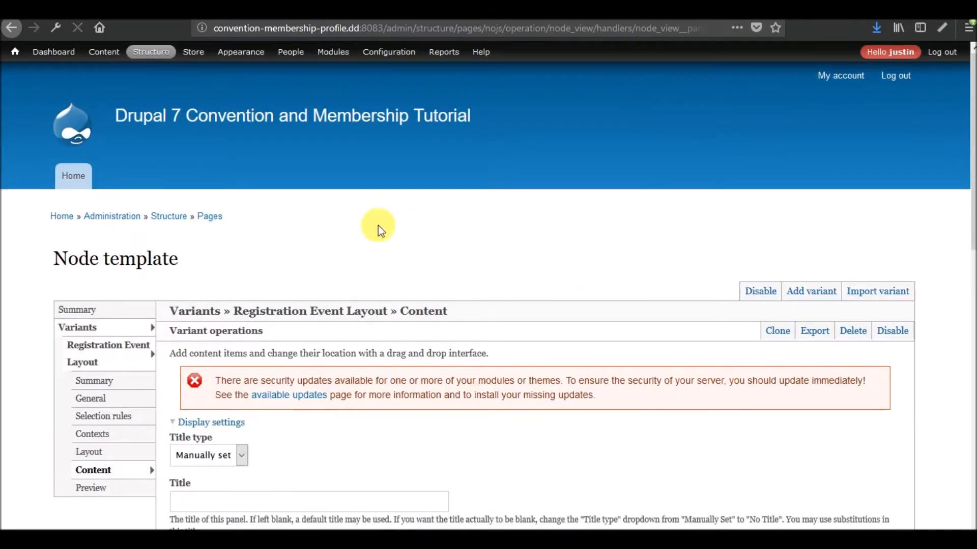
scroll(378, 225, down, 15)
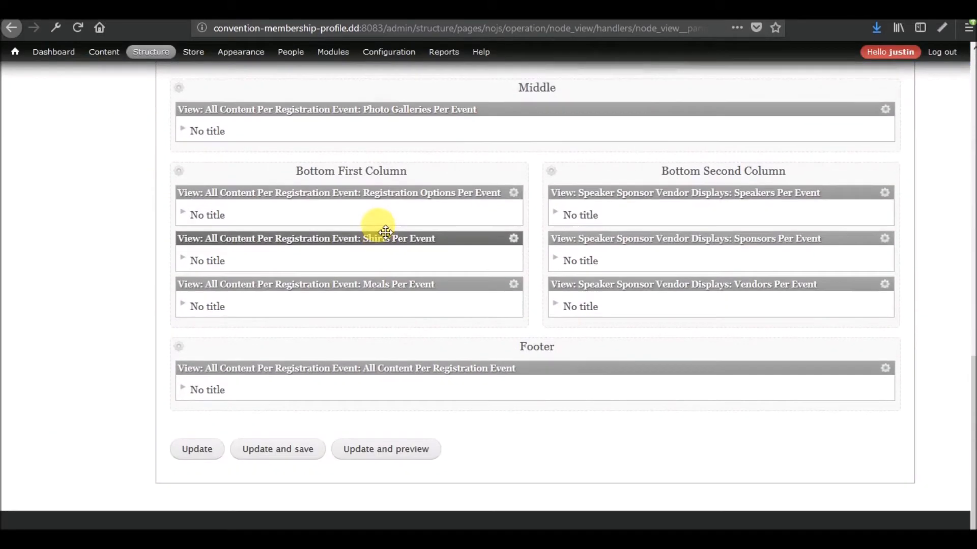
scroll(382, 225, up, 13)
scroll(381, 224, down, 8)
scroll(378, 226, up, 2)
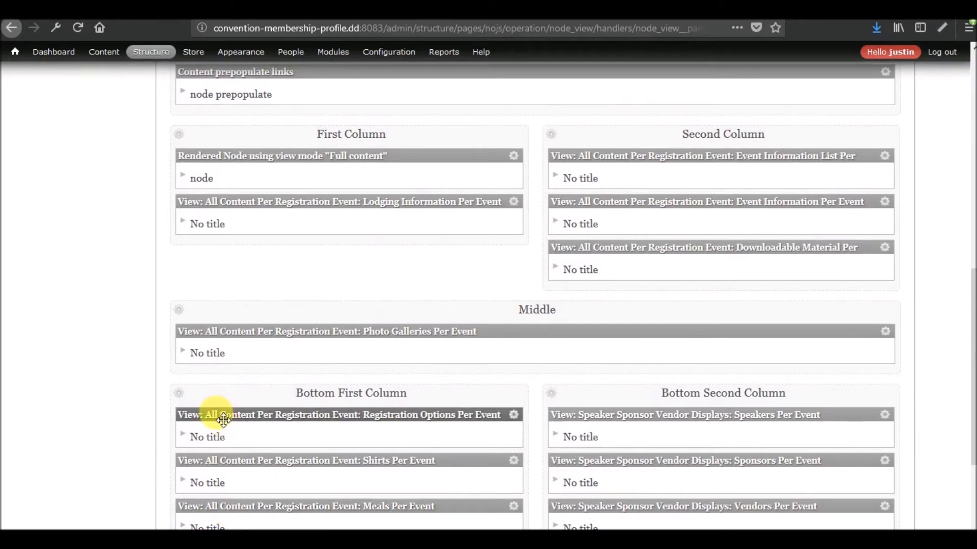
drag(207, 419, 584, 140)
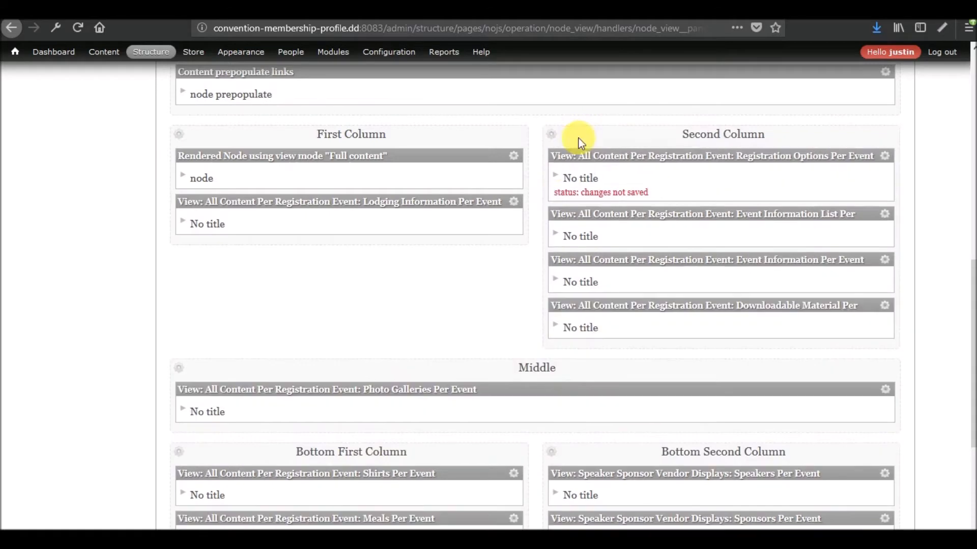
drag(188, 475, 583, 207)
drag(225, 525, 596, 276)
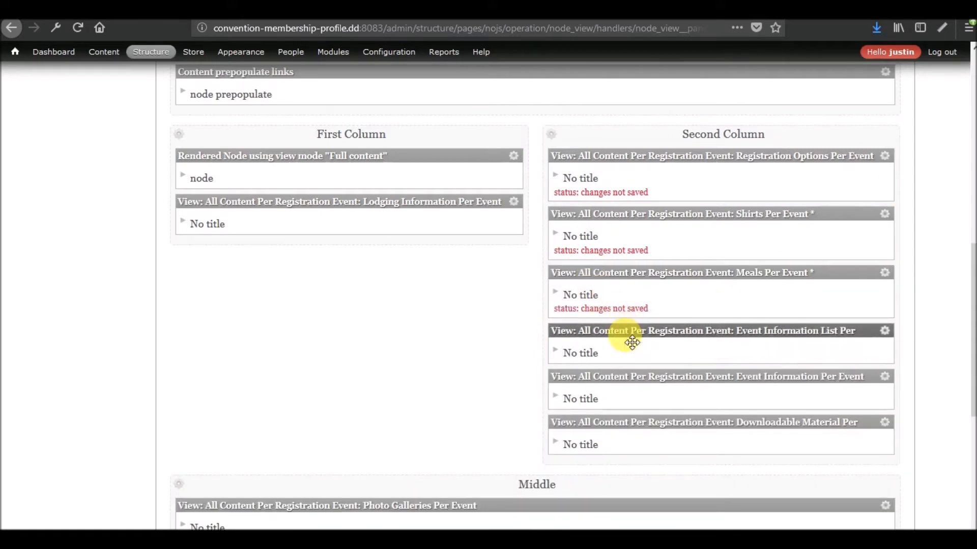
- Move the Speakers, Sponsors and Vendors Per Event views, in that order, into the First Column below Lodging Information
scroll(537, 334, down, 5)
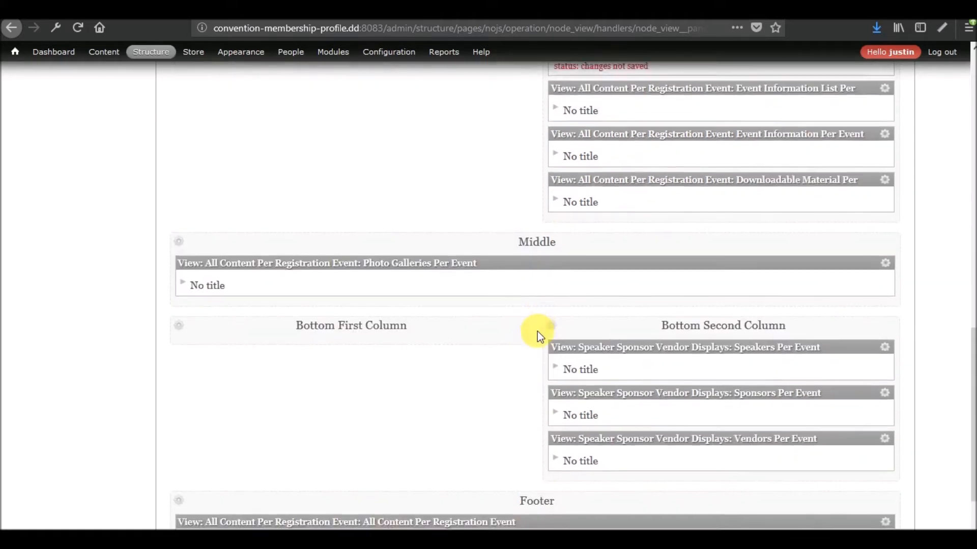
scroll(537, 331, down, 1)
scroll(537, 331, up, 4)
drag(577, 511, 277, 174)
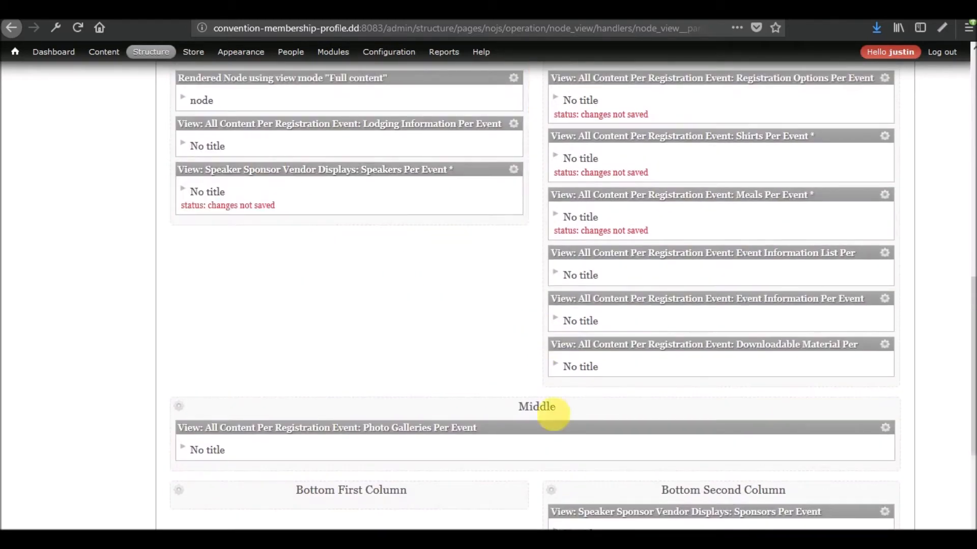
drag(573, 511, 338, 229)
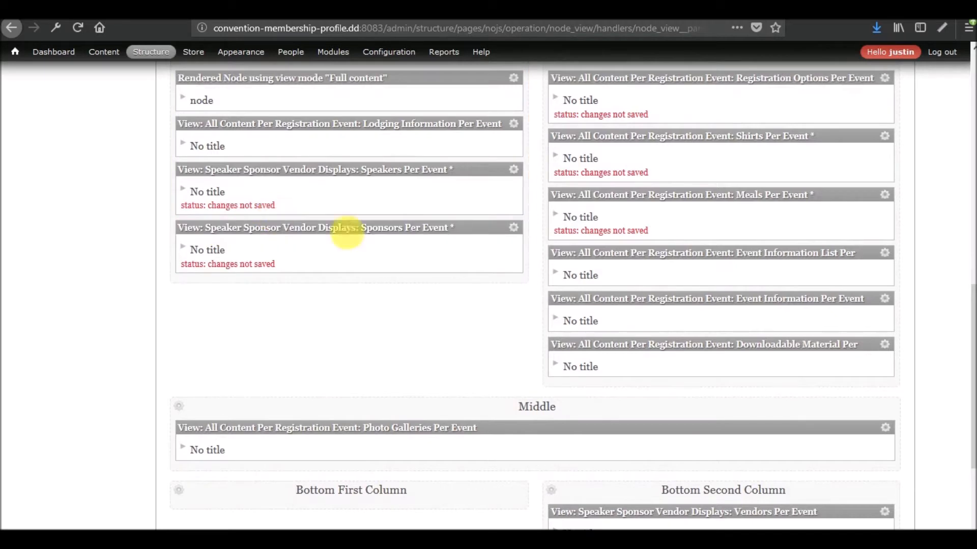
drag(682, 514, 371, 277)
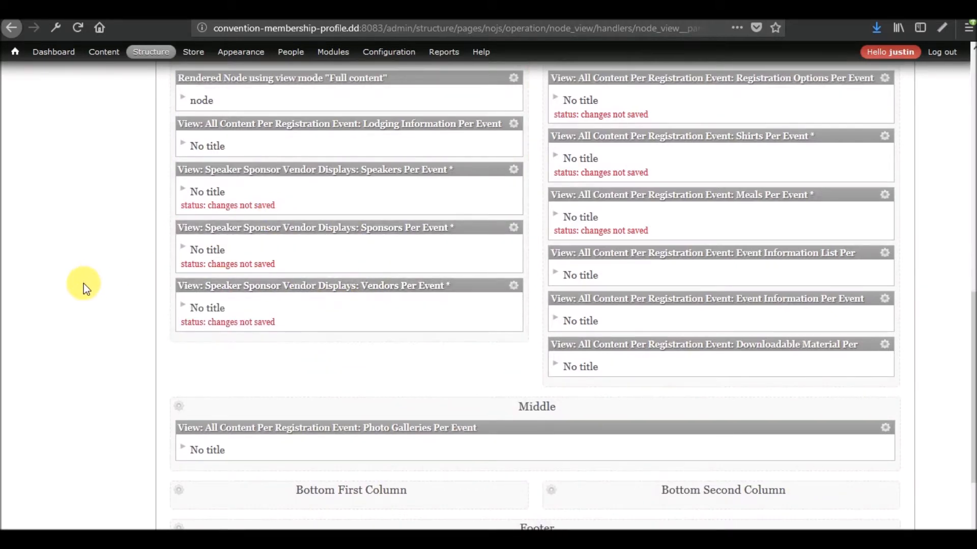
- Check the remaining panel regions, then update and save the rearranged event layout
scroll(84, 283, down, 5)
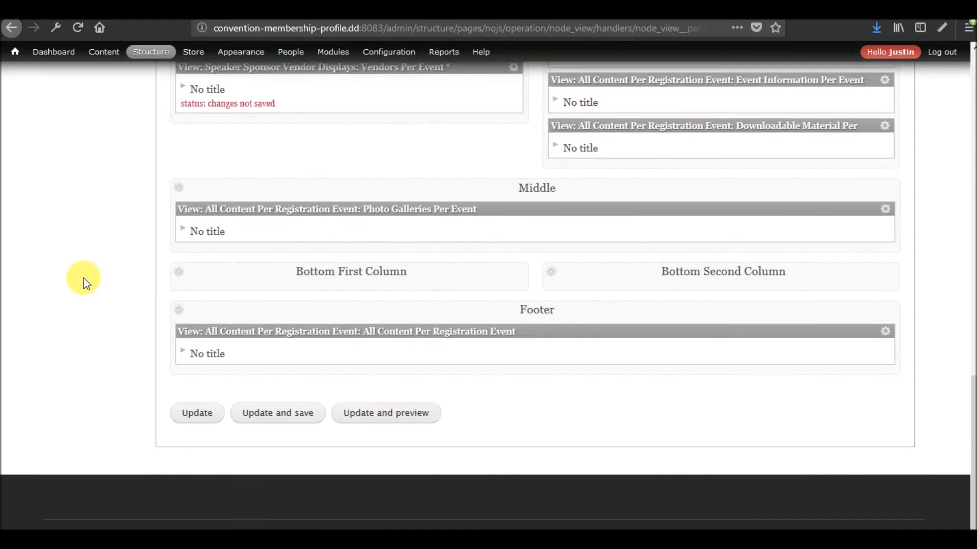
scroll(83, 278, up, 5)
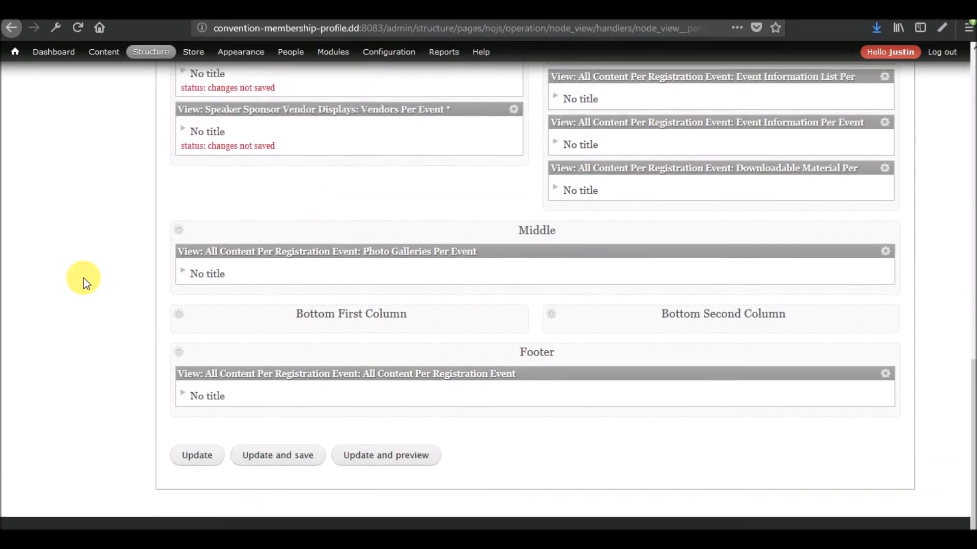
scroll(83, 279, down, 5)
click(259, 415)
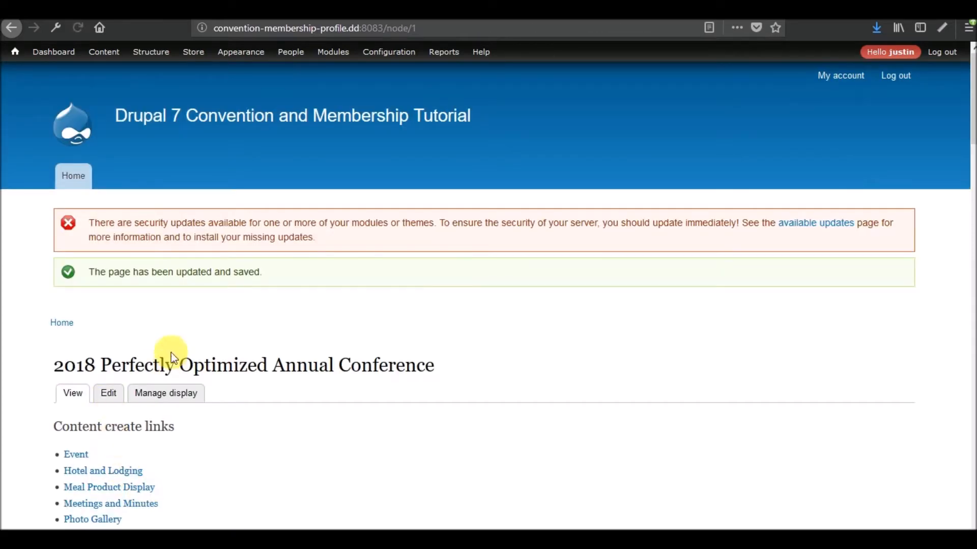
- Examine the rearranged conference page, comparing how its two columns, event schedule and photo galleries are laid out
scroll(279, 379, down, 12)
scroll(279, 380, down, 15)
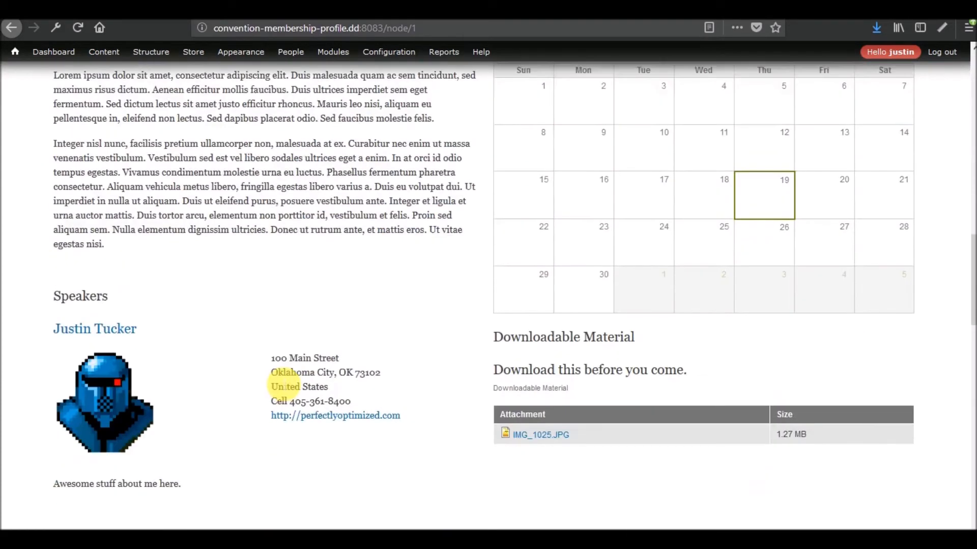
scroll(279, 379, up, 14)
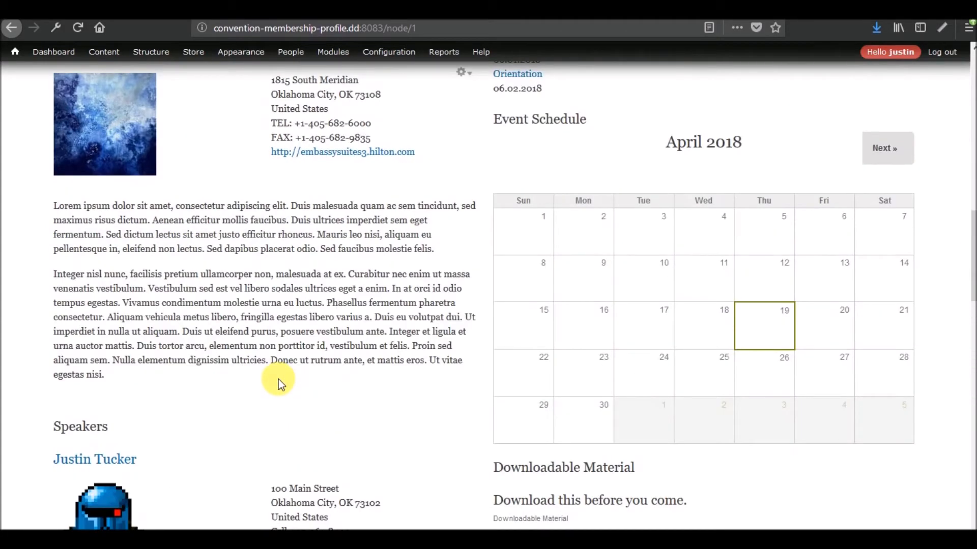
scroll(279, 380, up, 6)
scroll(279, 379, up, 3)
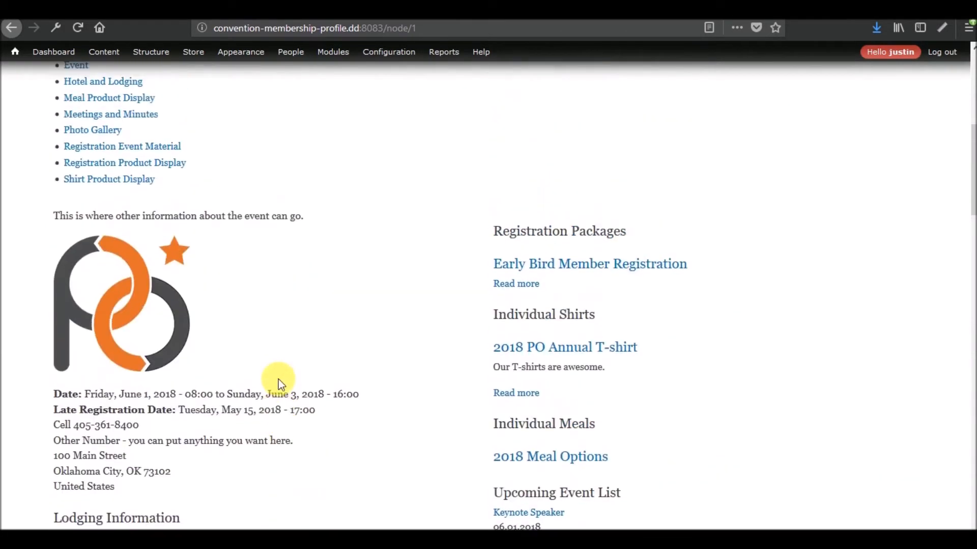
scroll(279, 380, up, 5)
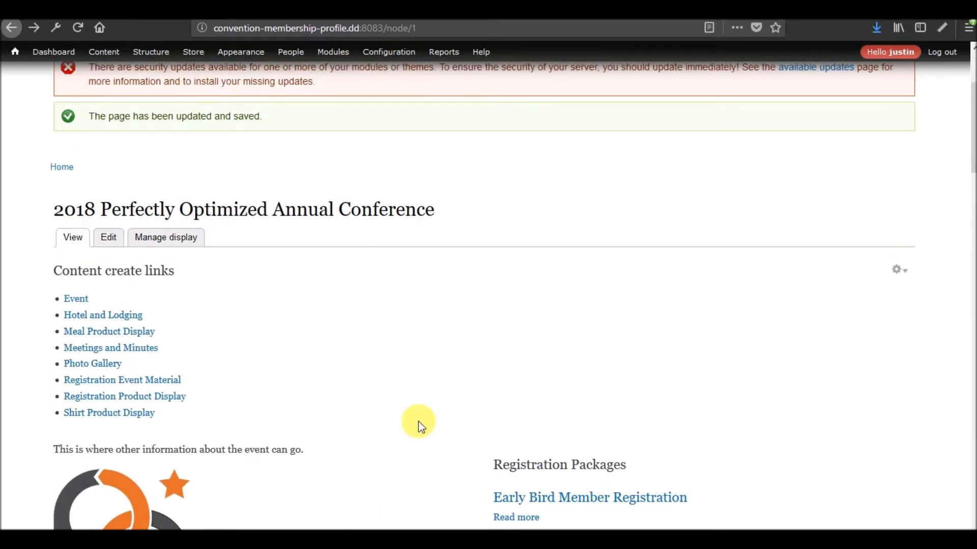
scroll(420, 422, down, 9)
scroll(423, 415, up, 6)
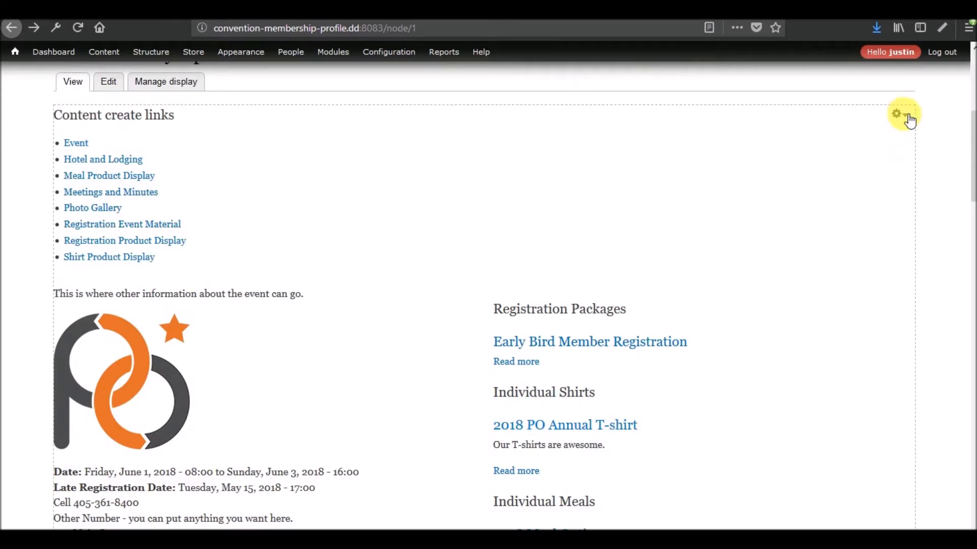
scroll(575, 281, down, 20)
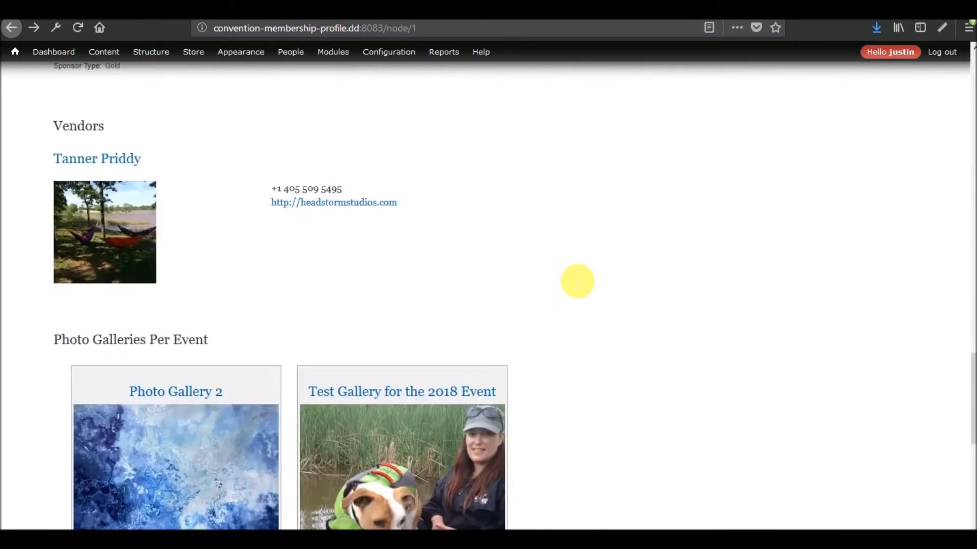
scroll(574, 280, up, 15)
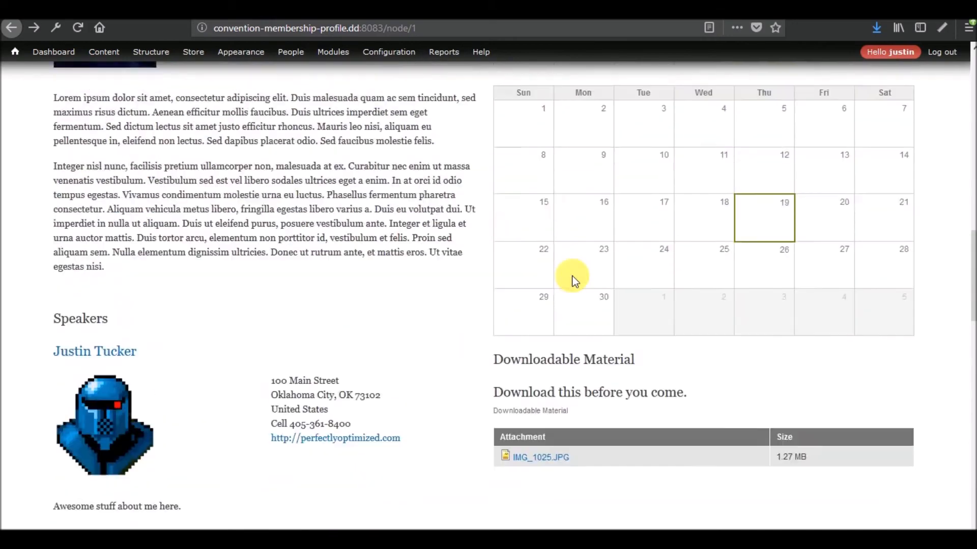
scroll(574, 282, up, 2)
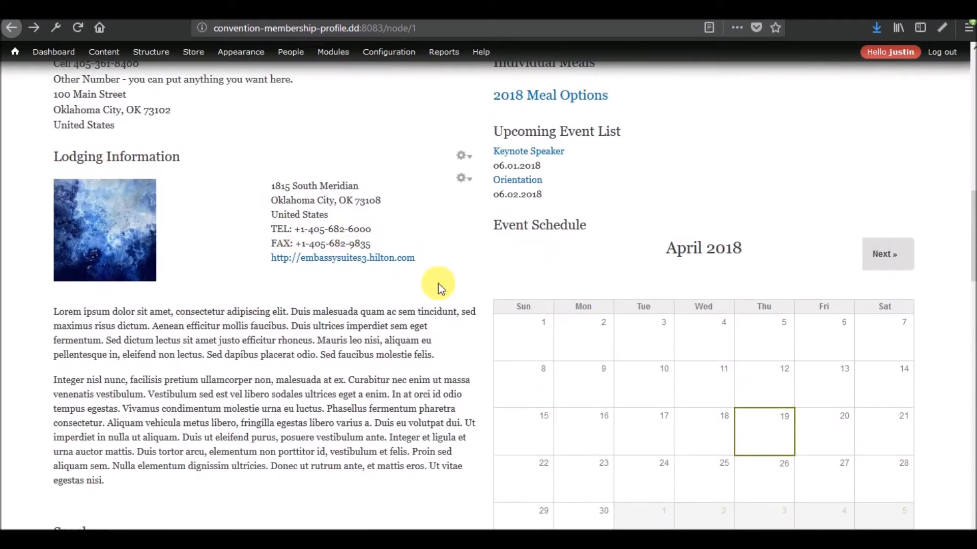
scroll(438, 283, up, 8)
scroll(438, 287, down, 5)
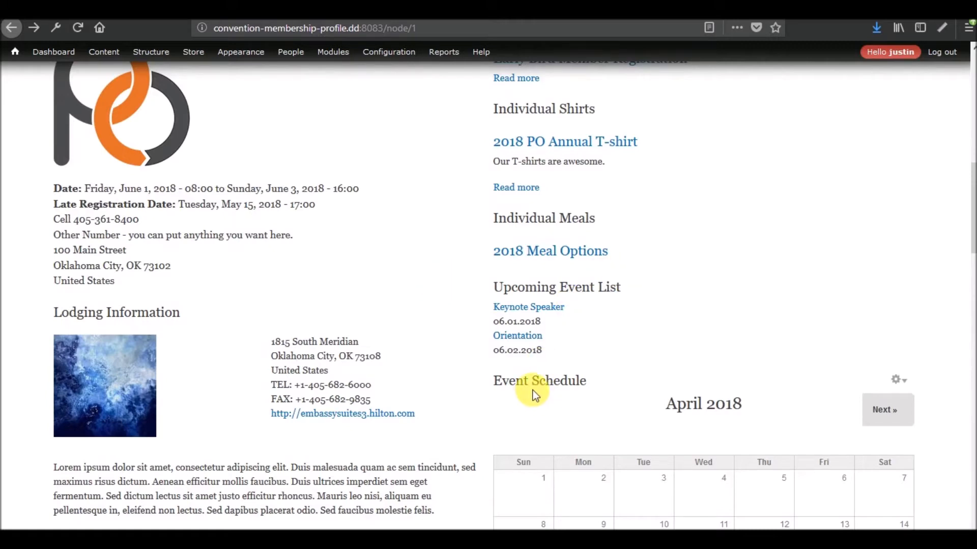
scroll(535, 396, up, 5)
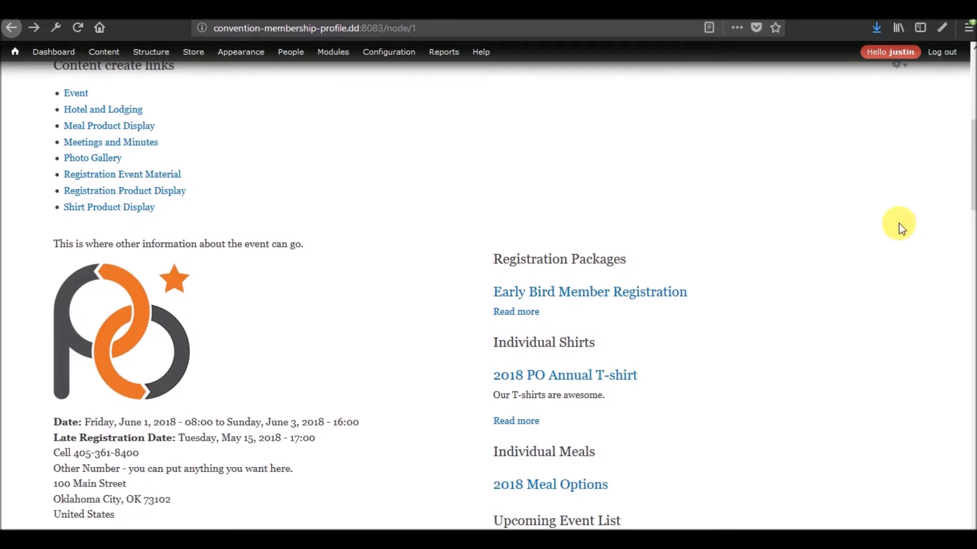
- Reopen the event layout's panel content and start a new custom content pane in the Second Column
scroll(899, 224, up, 6)
click(911, 377)
click(887, 393)
scroll(708, 307, down, 9)
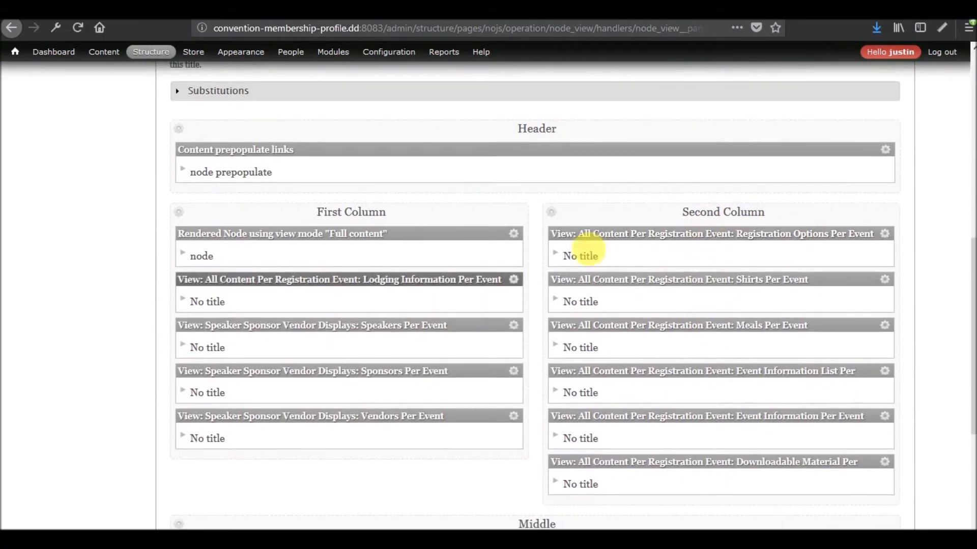
click(552, 212)
click(590, 213)
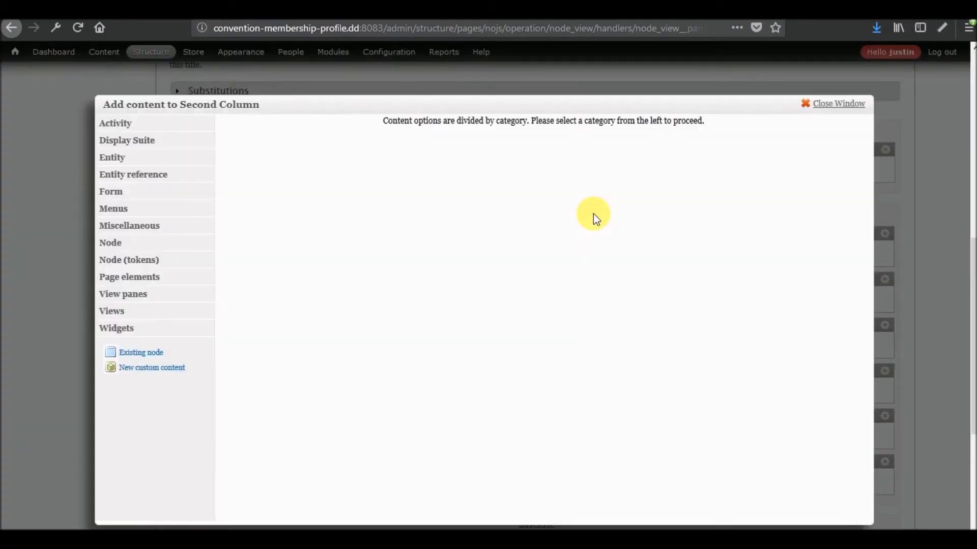
click(162, 370)
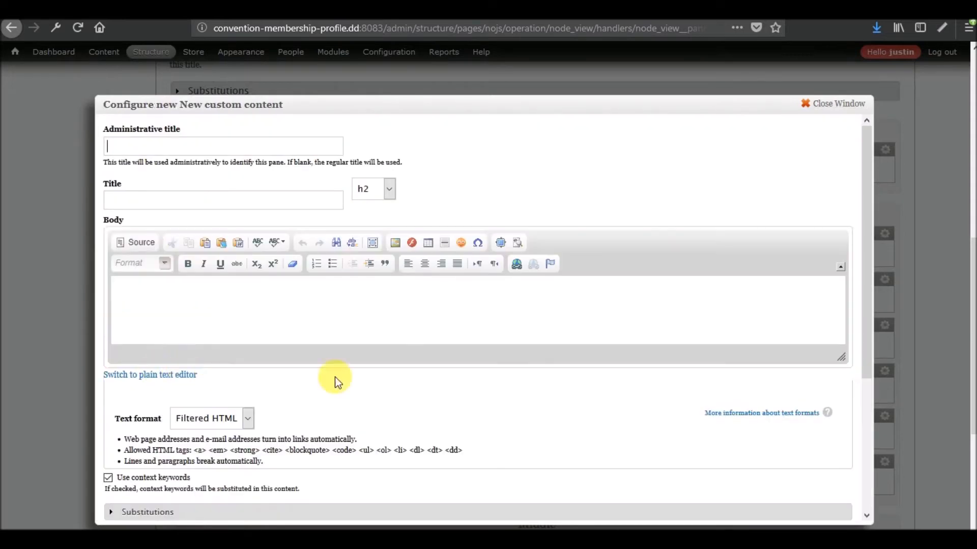
- Enter "Registration Purchase Options" as centered body text in the new custom content pane
click(338, 318)
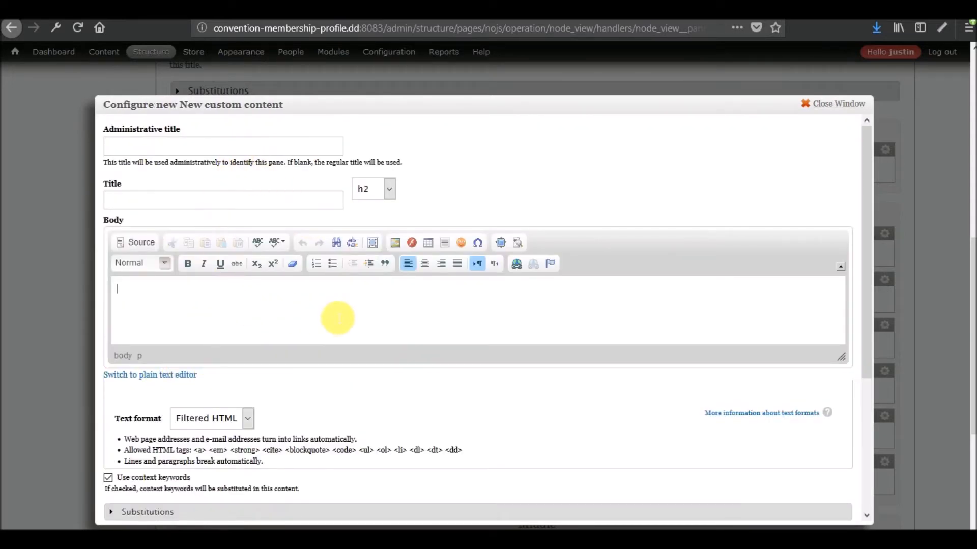
click(418, 267)
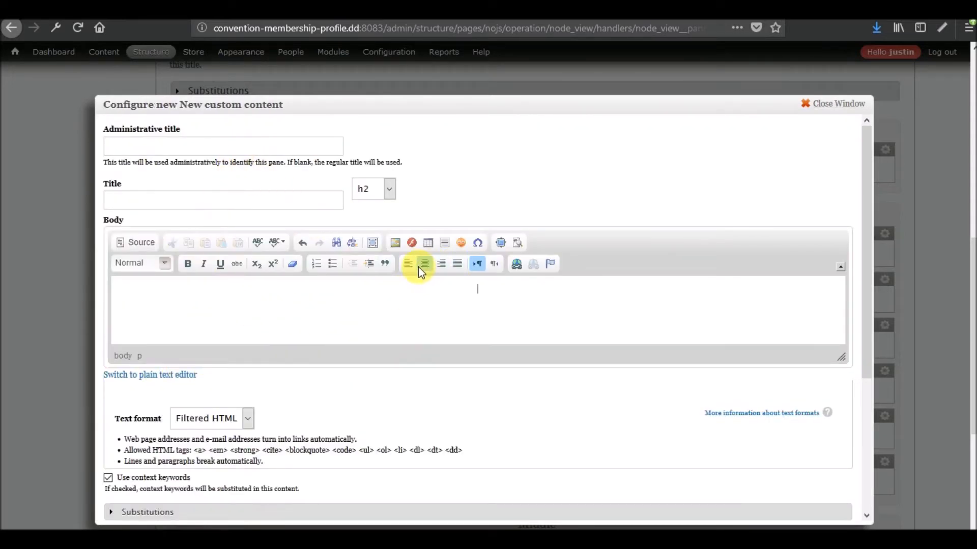
text(Registration Purchase Options)
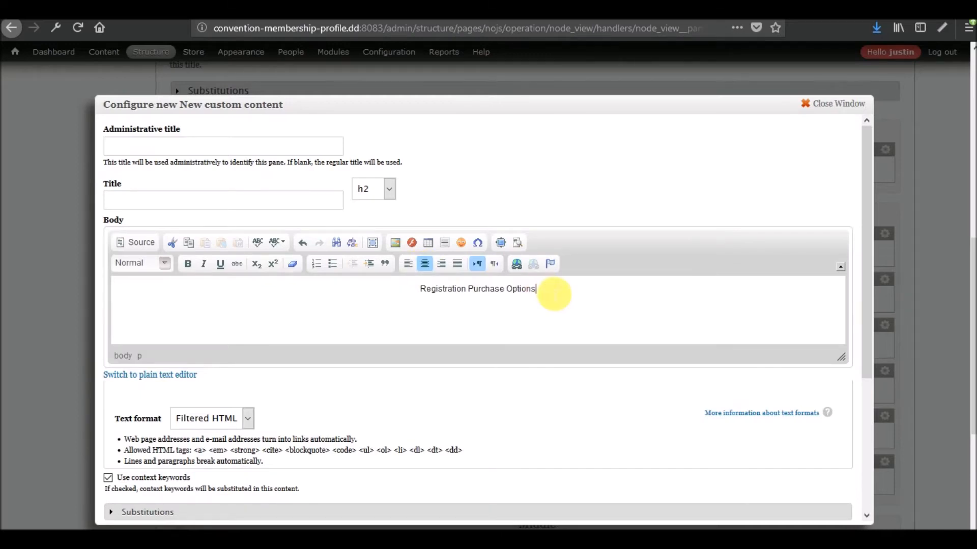
- Set the pane's text format to Full HTML, style the body text as Heading 1 and finish the pane
drag(552, 290, 410, 292)
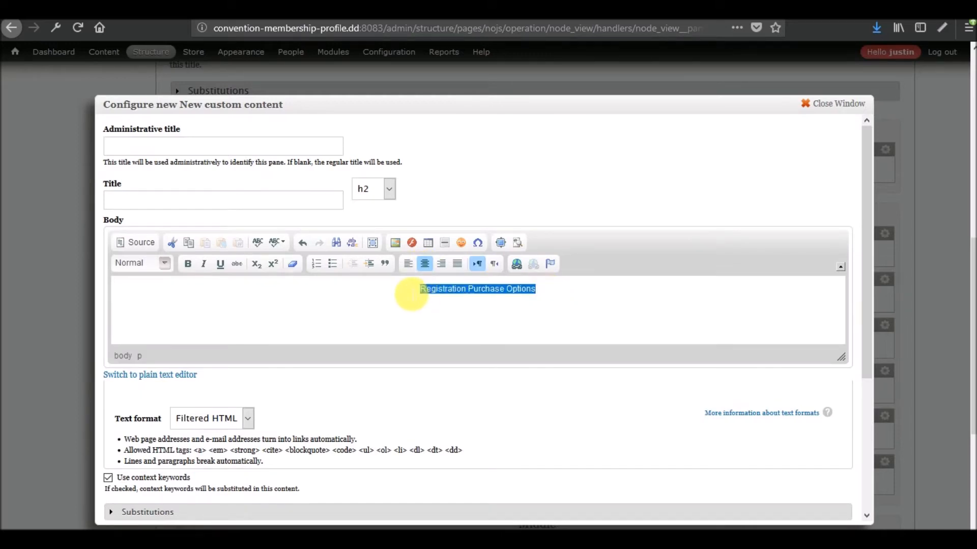
click(227, 424)
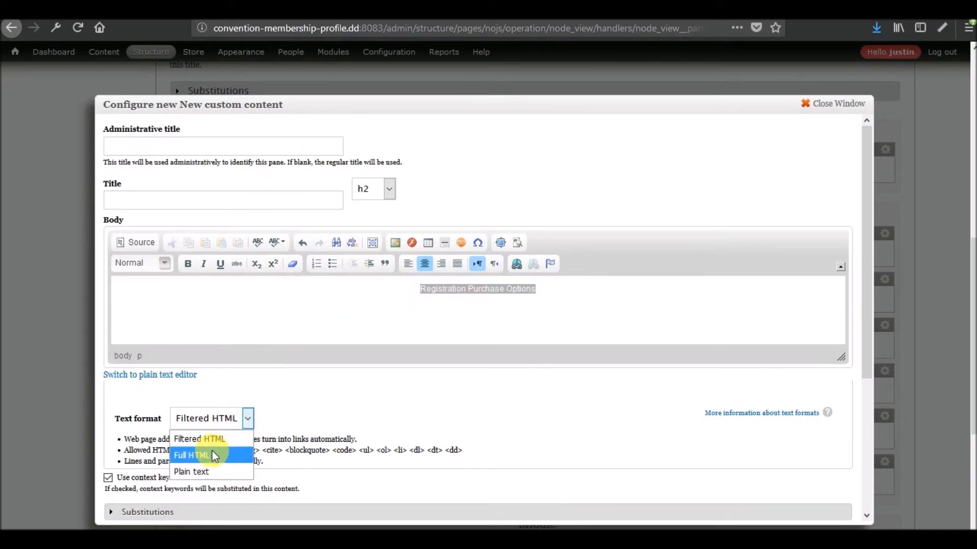
click(223, 453)
click(170, 285)
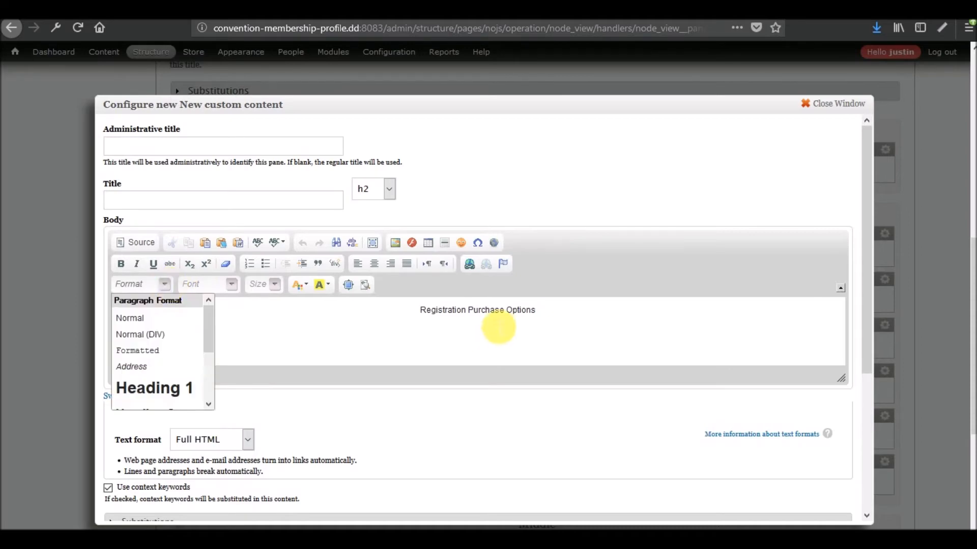
click(492, 322)
triple_click(494, 318)
click(162, 285)
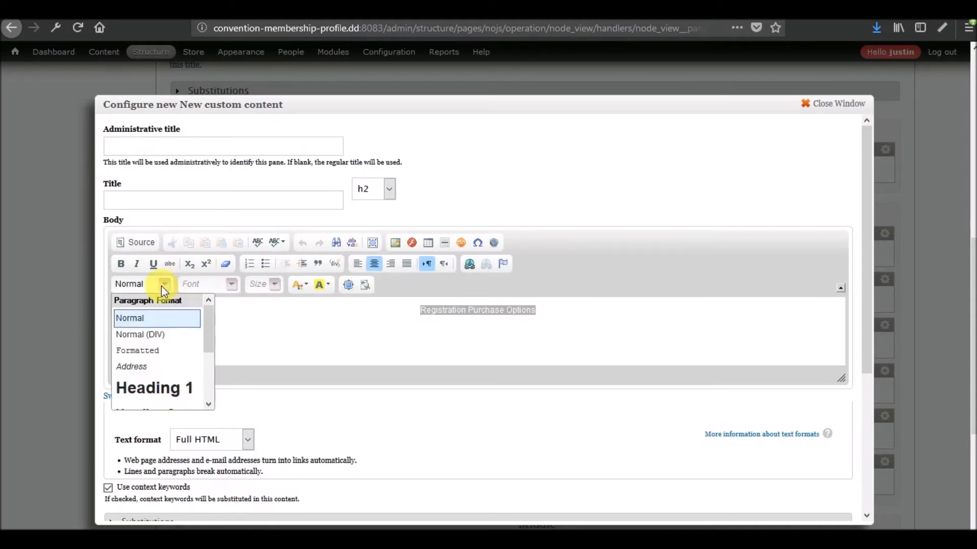
click(147, 388)
scroll(242, 382, down, 4)
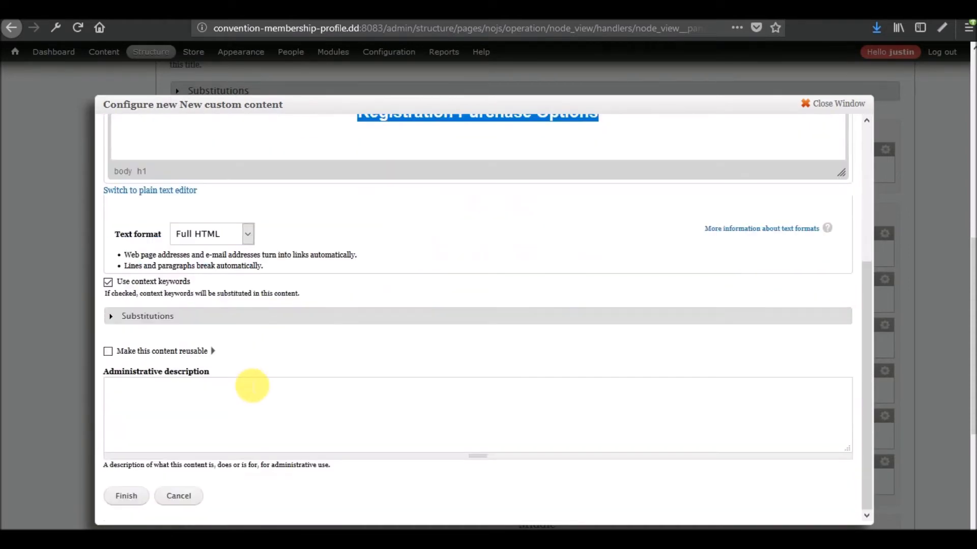
click(126, 496)
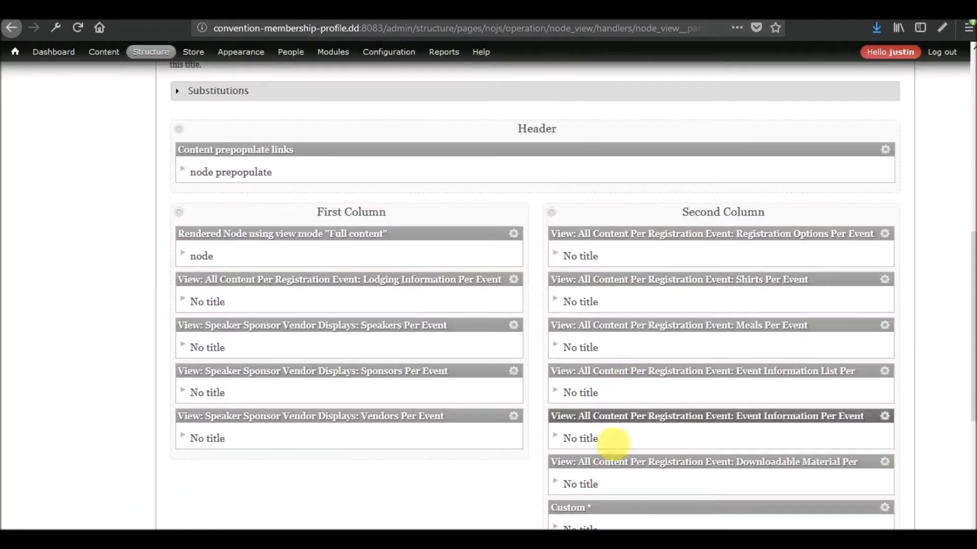
- Move the new Custom pane to the top of the Second Column, above Registration Options Per Event, and save the layout
drag(600, 509, 602, 218)
scroll(181, 273, down, 7)
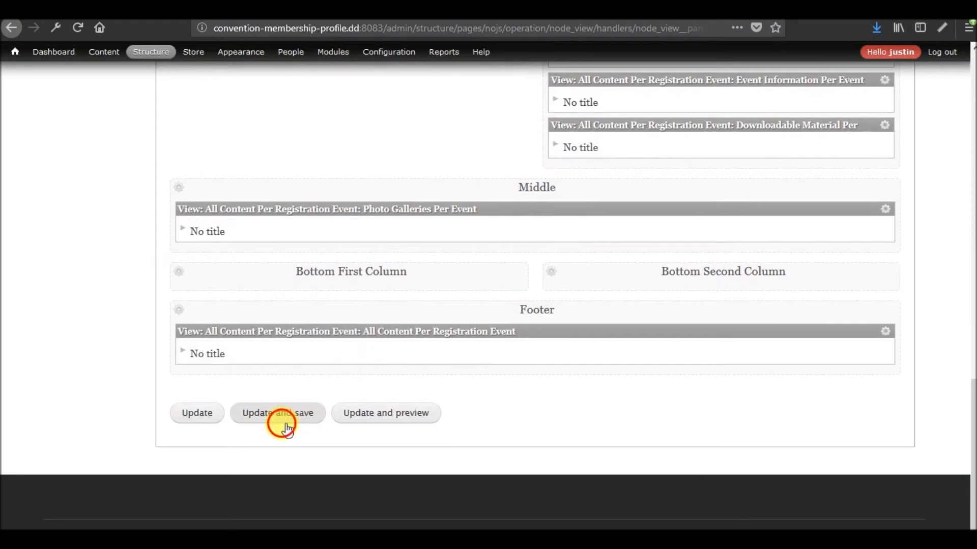
scroll(542, 339, down, 6)
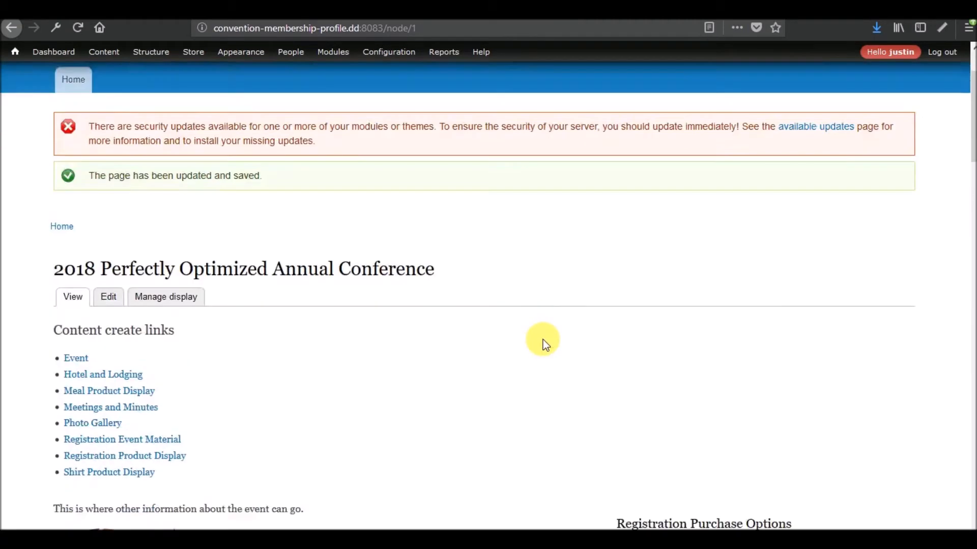
scroll(542, 340, down, 3)
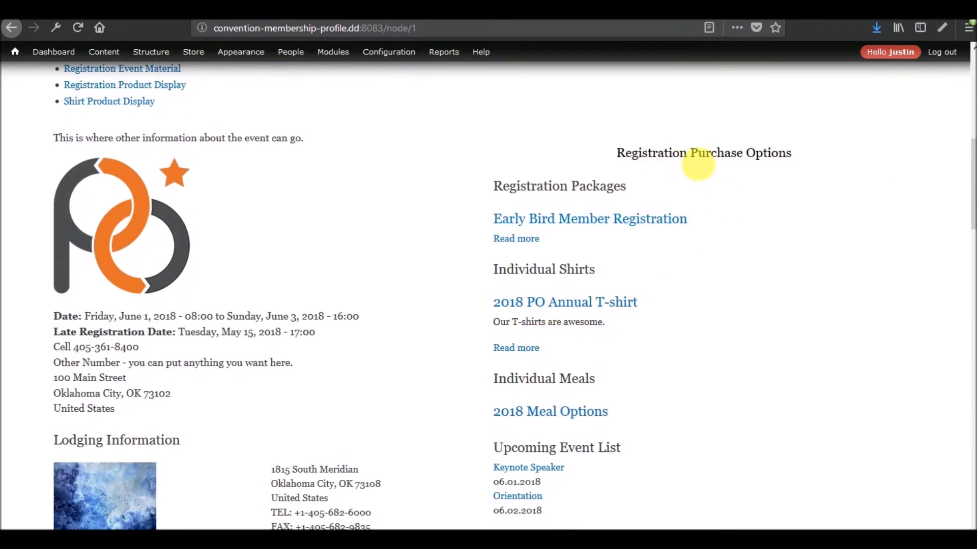
scroll(633, 271, down, 2)
scroll(633, 270, down, 5)
scroll(632, 271, up, 8)
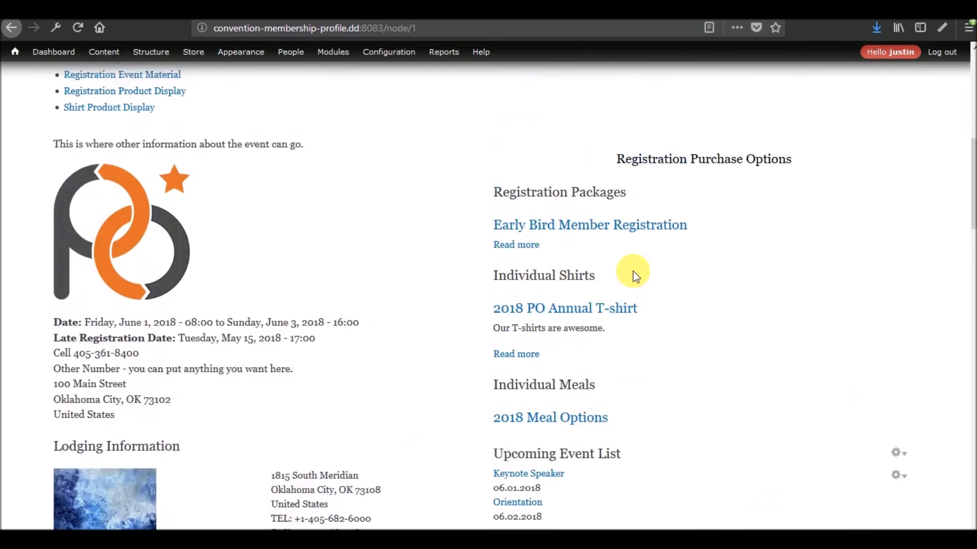
- Reopen the event layout's panel content and place Event Information Per Event above the Event Information List in the Second Column
scroll(864, 311, up, 5)
click(900, 271)
click(886, 286)
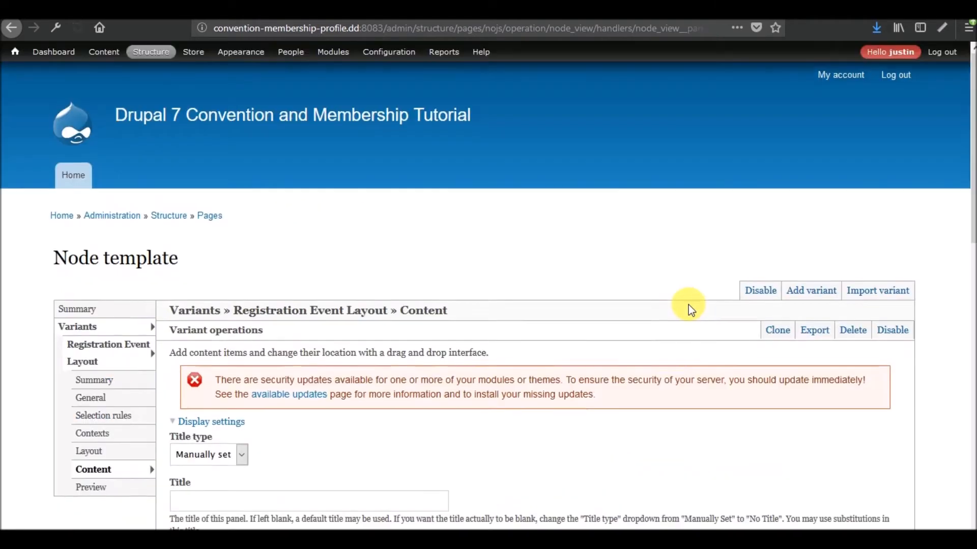
scroll(688, 305, down, 10)
scroll(688, 304, up, 1)
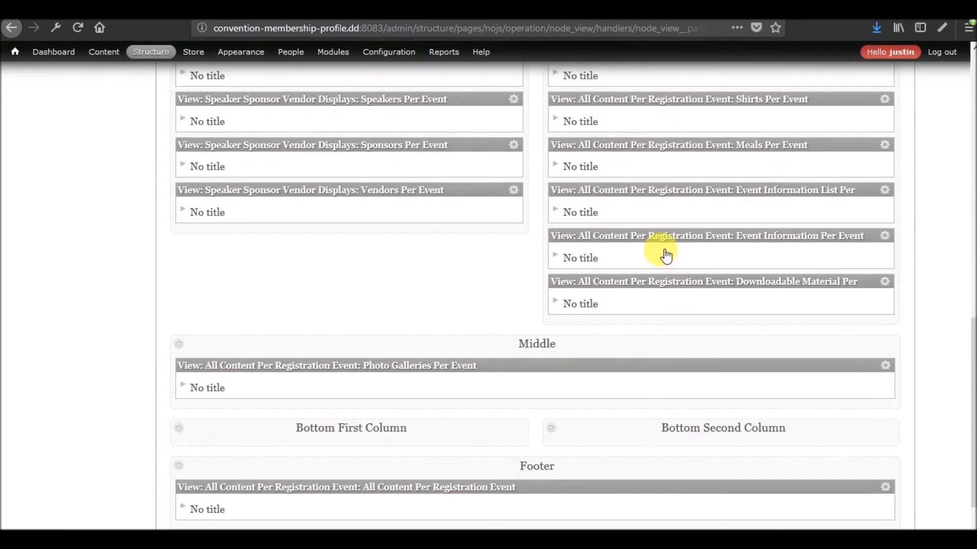
mouse_move(657, 244)
mouse_down()
mouse_move(647, 192)
mouse_move(704, 194)
mouse_move(646, 234)
mouse_up()
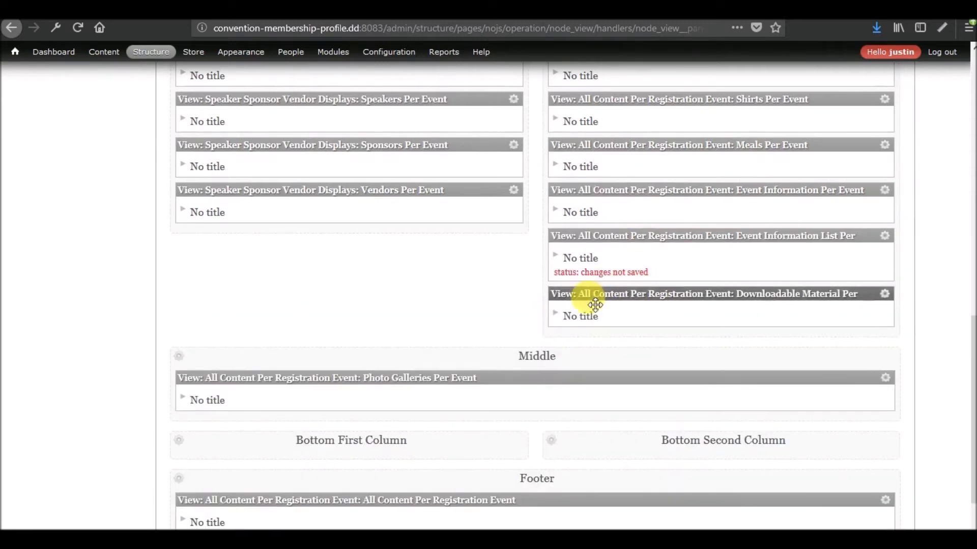
- Move the Downloadable Material view into the First Column directly above Lodging Information, and save the layout
drag(586, 295, 305, 88)
scroll(51, 350, up, 5)
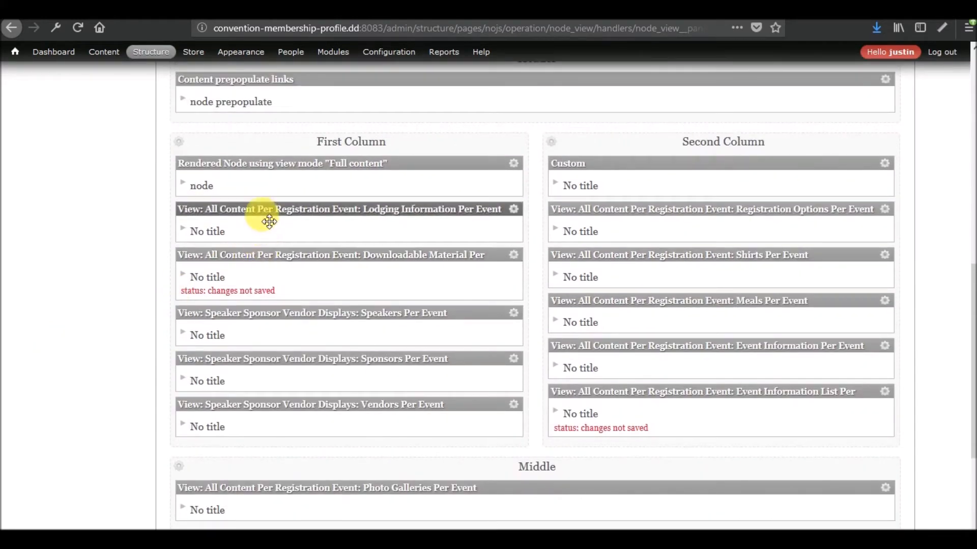
drag(269, 219, 202, 276)
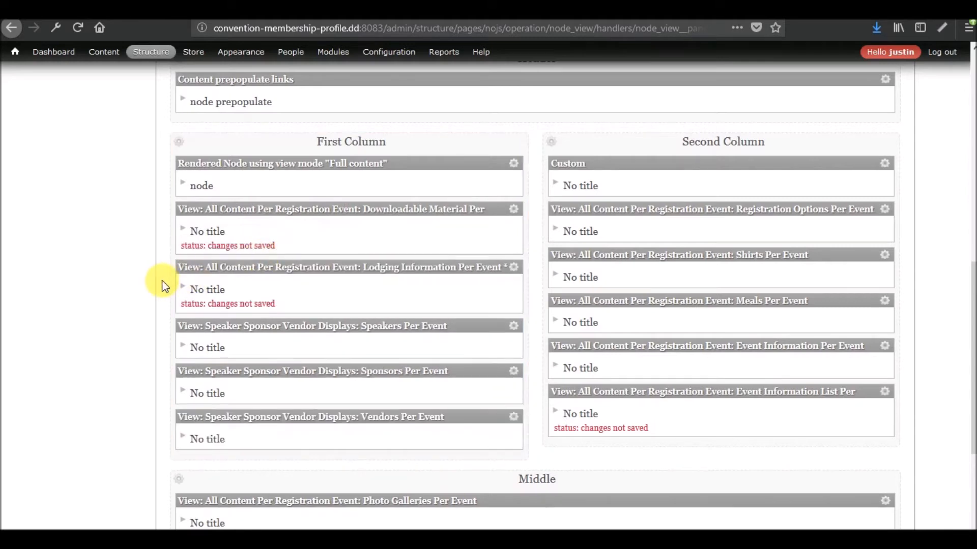
scroll(163, 281, down, 5)
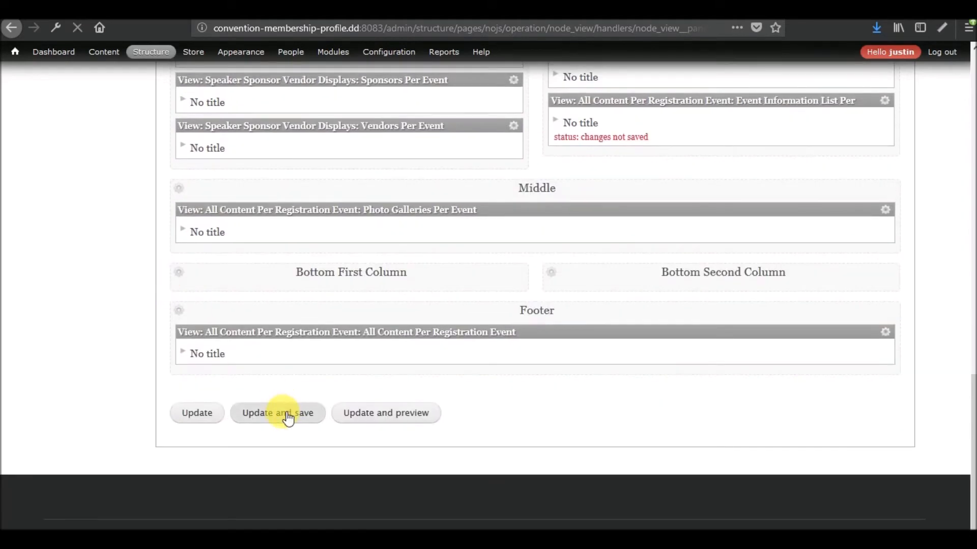
- Examine the saved conference page, checking the downloads, event schedule, speakers, sponsors, vendors and photo galleries against the column layout
scroll(230, 344, down, 10)
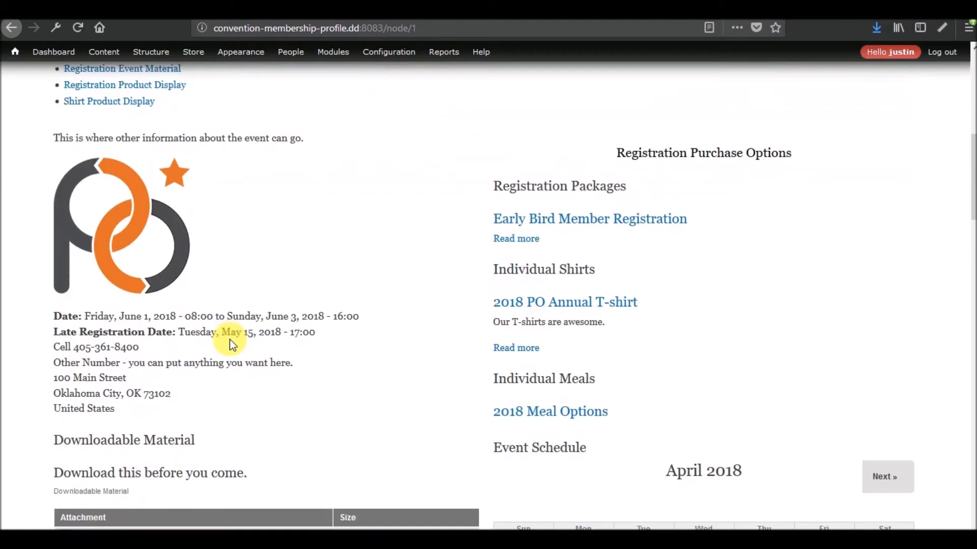
scroll(232, 345, down, 2)
scroll(233, 346, down, 2)
scroll(232, 345, down, 20)
scroll(230, 340, down, 12)
scroll(234, 345, up, 6)
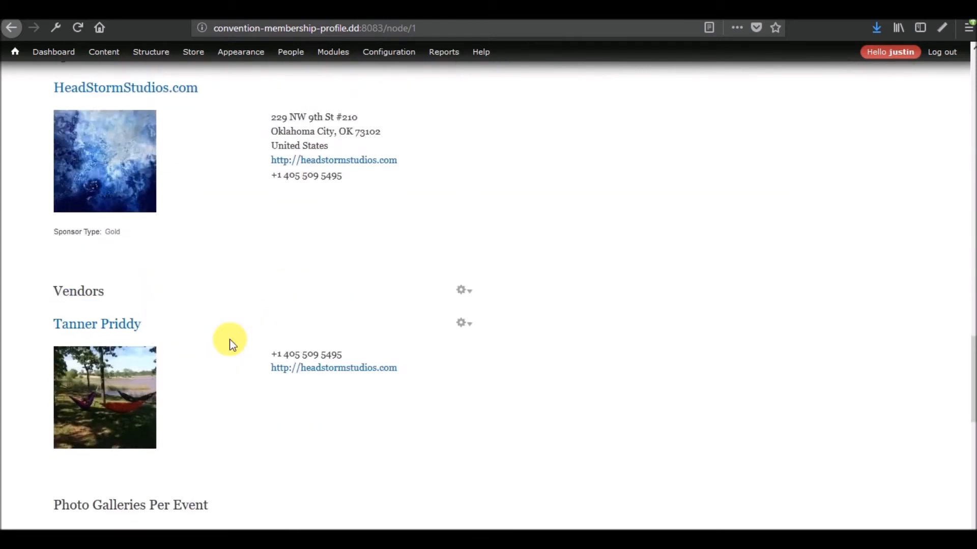
scroll(232, 345, down, 12)
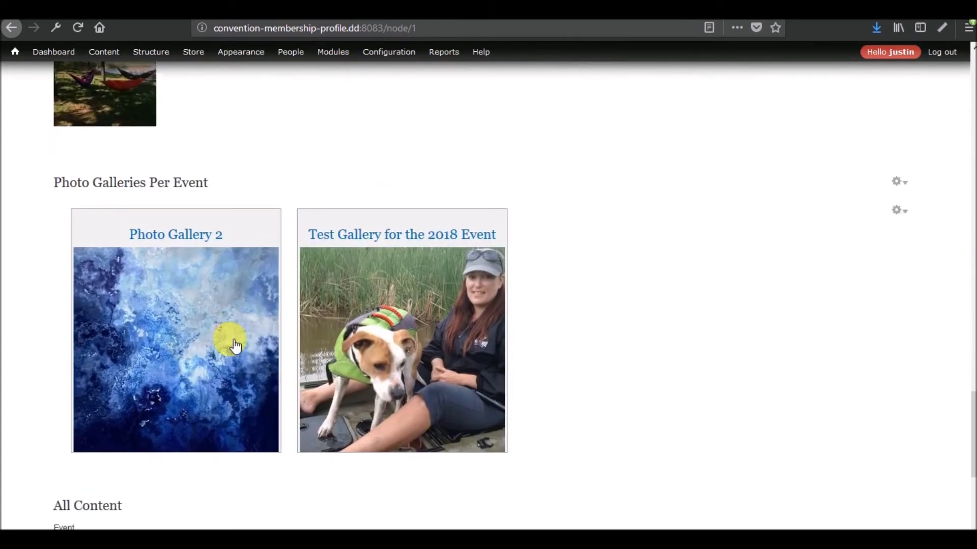
scroll(232, 345, up, 12)
scroll(231, 345, up, 10)
scroll(231, 345, down, 7)
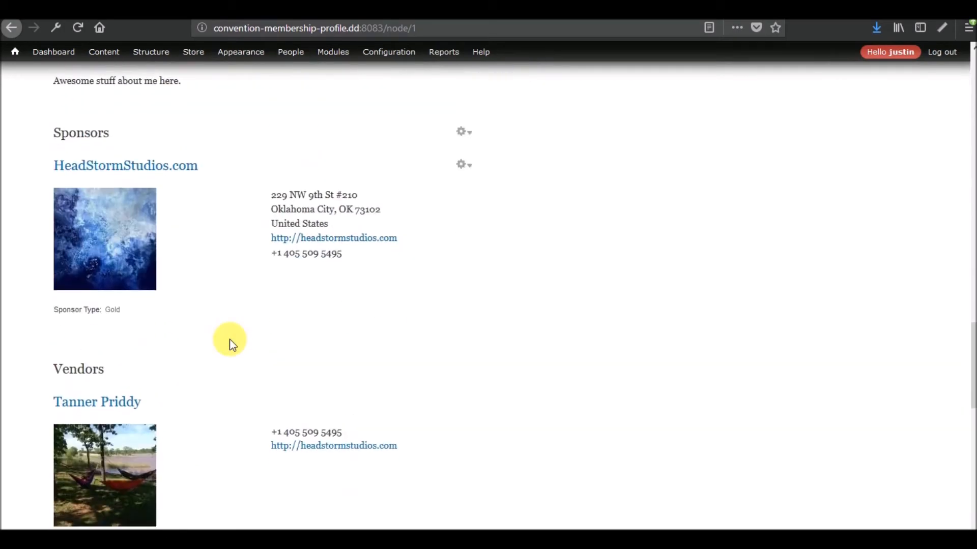
scroll(232, 345, up, 2)
scroll(229, 343, down, 4)
scroll(229, 344, up, 9)
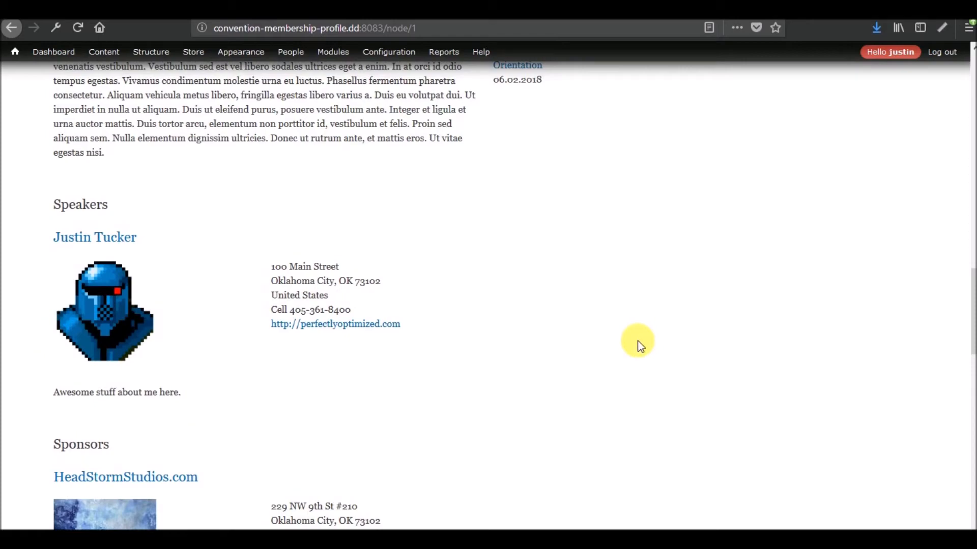
scroll(636, 343, down, 10)
scroll(631, 342, up, 20)
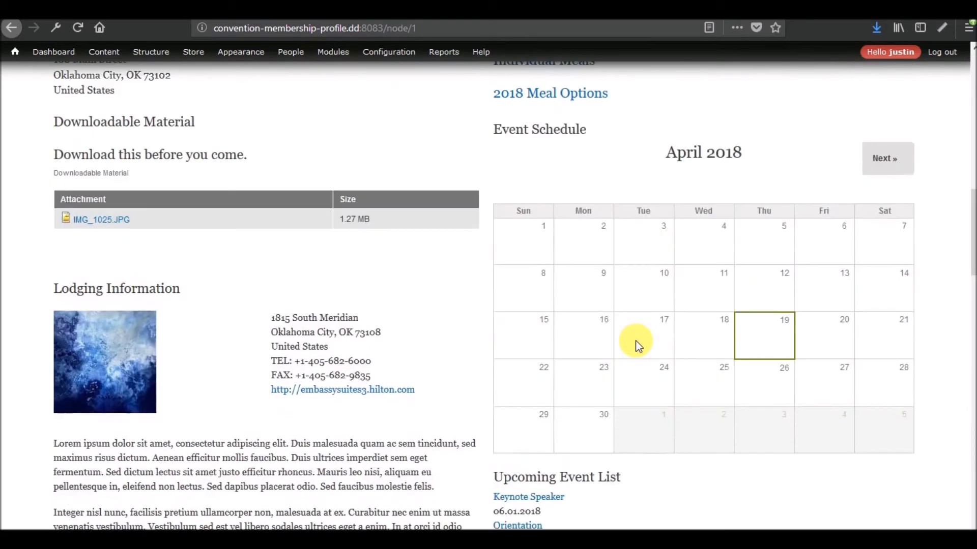
- Reopen the event layout's panel content and move Photo Galleries Per Event from Middle to the Footer, above All Content
scroll(872, 388, up, 10)
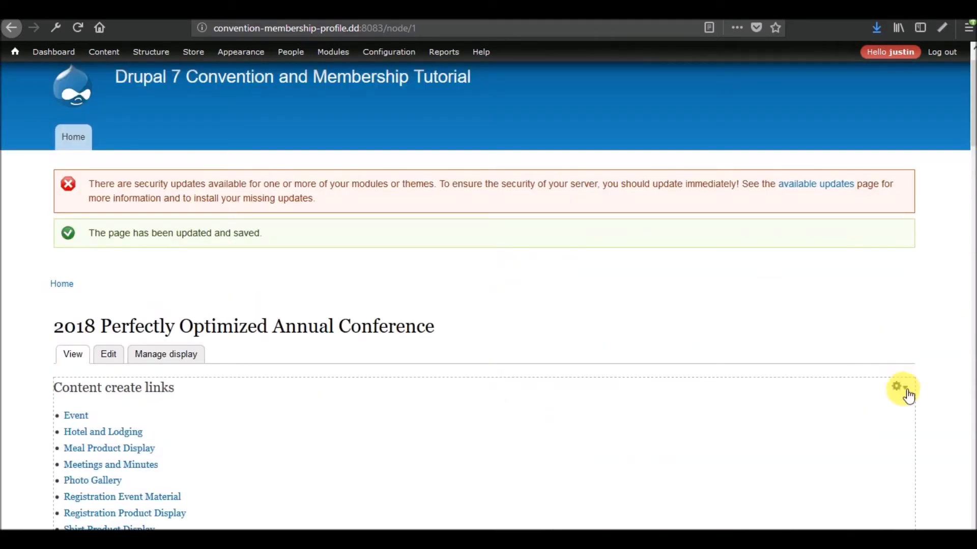
click(874, 404)
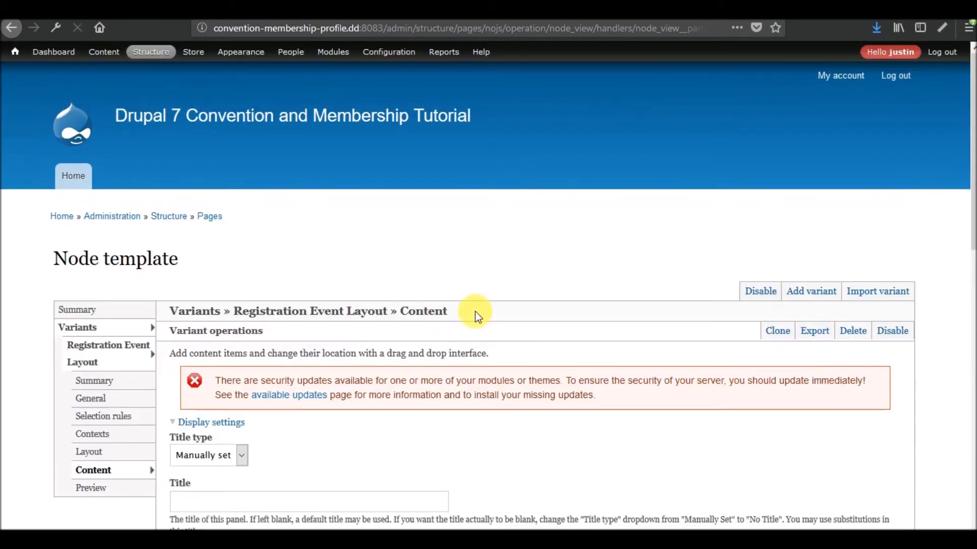
scroll(475, 312, down, 10)
scroll(475, 312, up, 8)
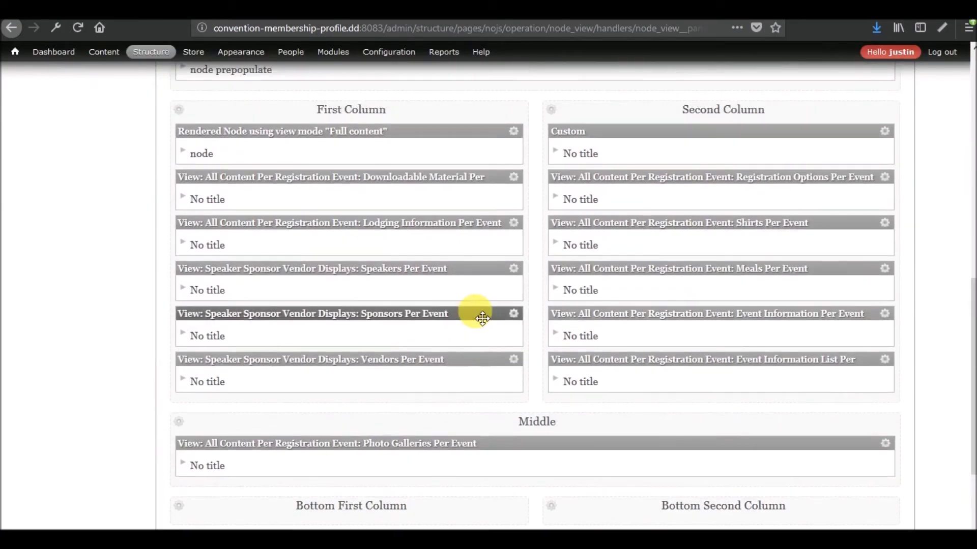
scroll(481, 318, down, 5)
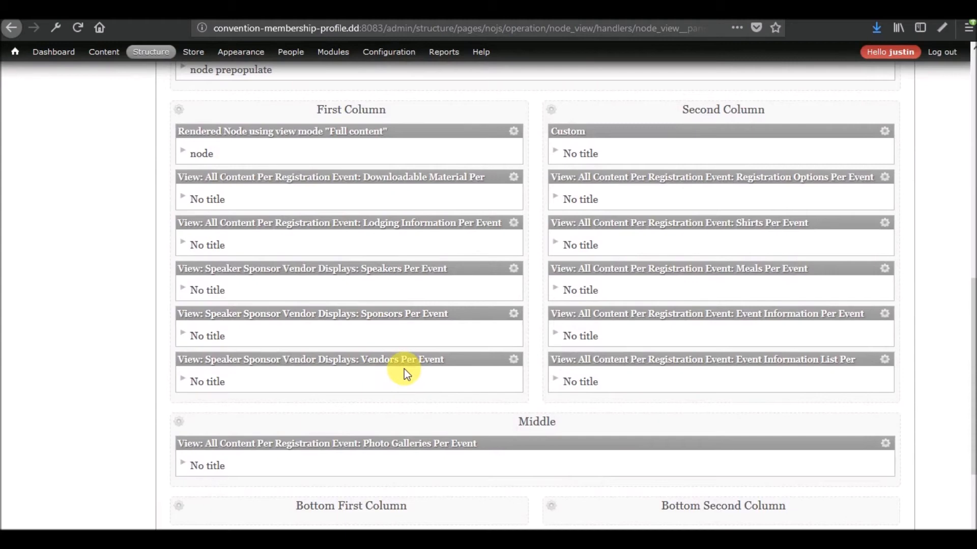
scroll(404, 368, down, 3)
drag(430, 284, 298, 352)
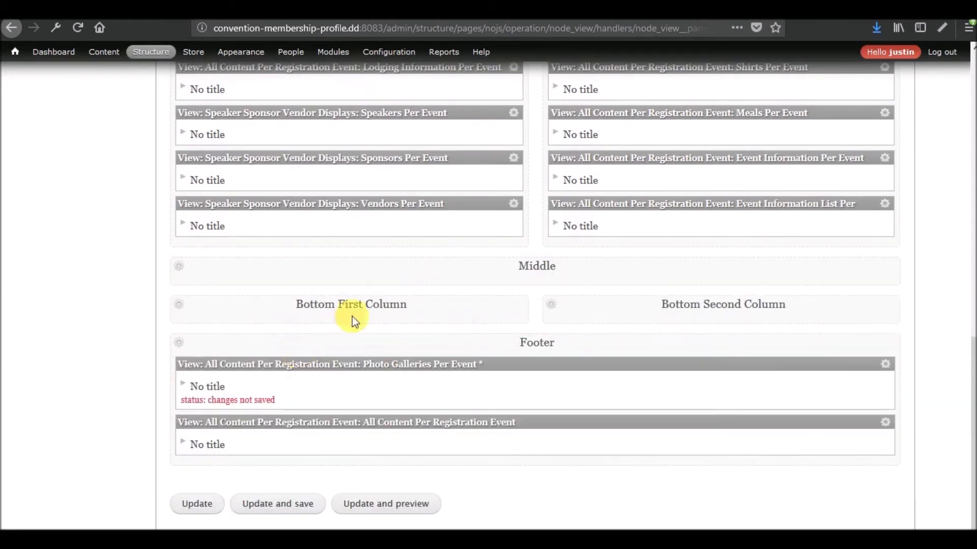
- Move Vendors Per Event to the Bottom Second Column, Speakers Per Event to Middle and Sponsors Per Event to the Bottom First Column
drag(383, 215, 598, 326)
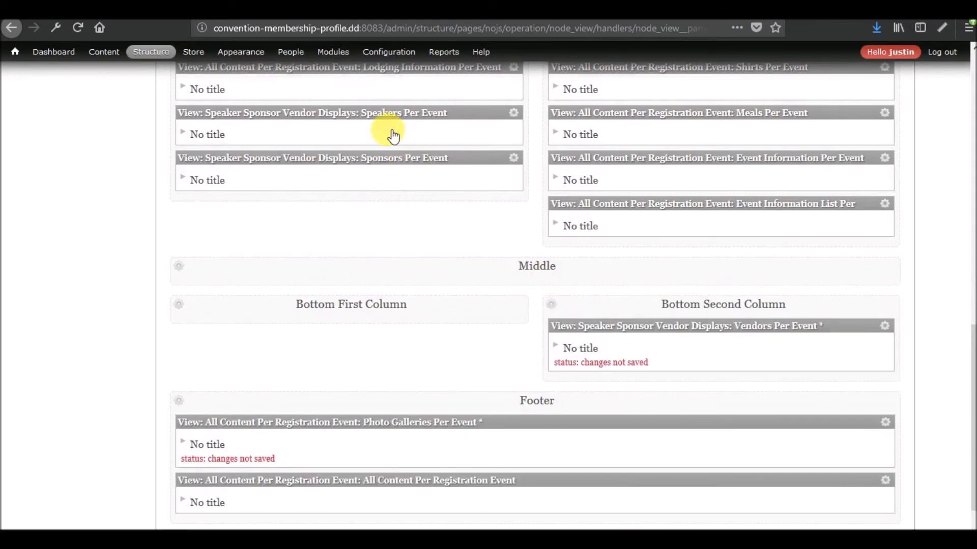
drag(388, 113, 472, 270)
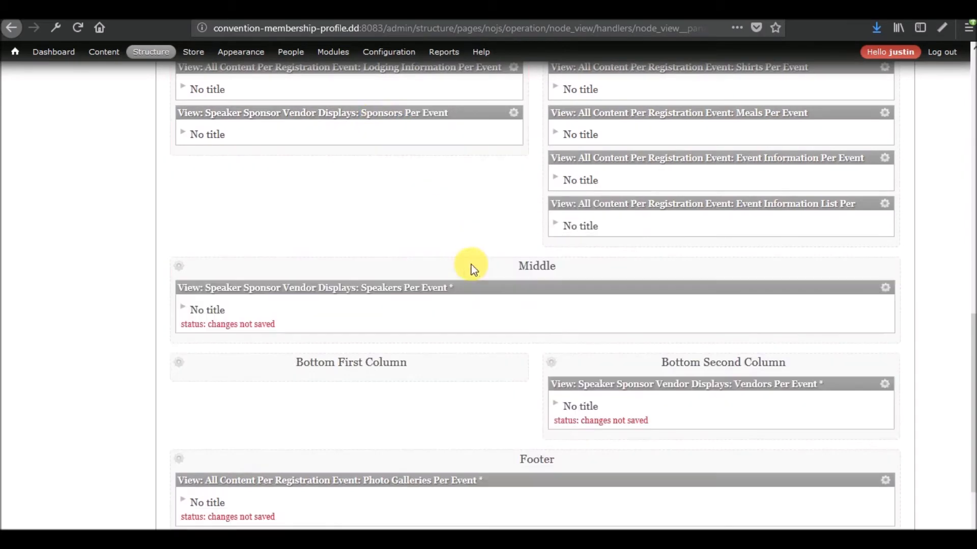
drag(414, 114, 207, 381)
- Review the new placement of the speaker, sponsor, vendor and gallery panes, and save the layout
scroll(121, 309, down, 3)
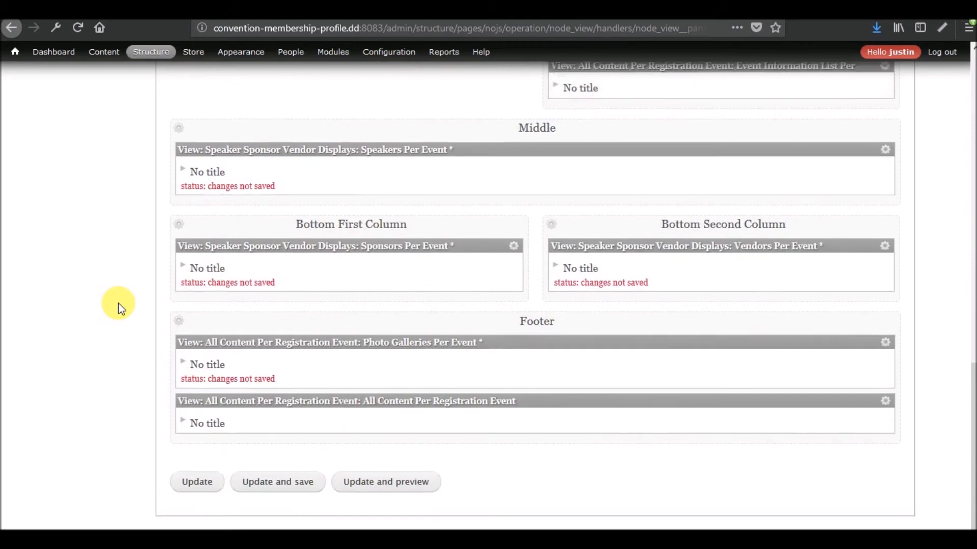
scroll(121, 309, up, 5)
scroll(120, 309, down, 7)
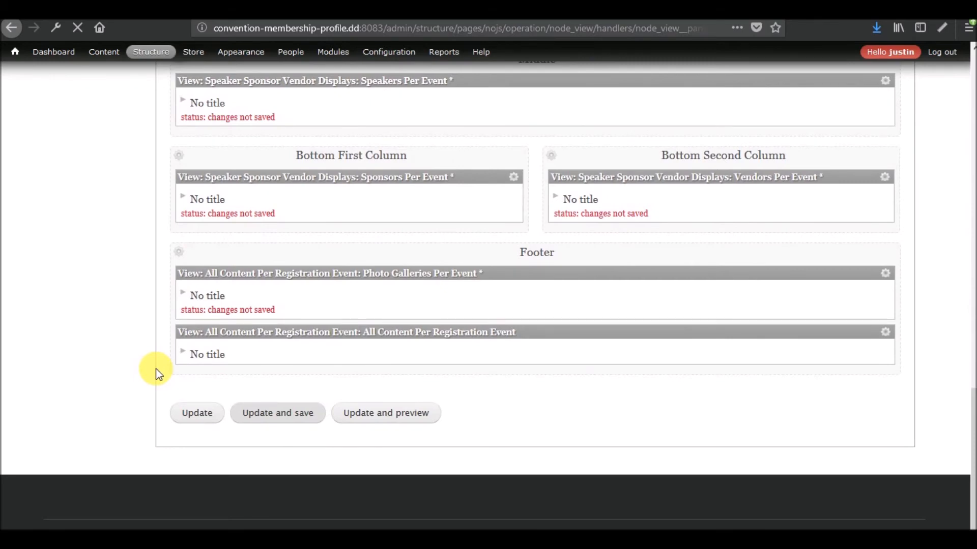
scroll(161, 374, down, 10)
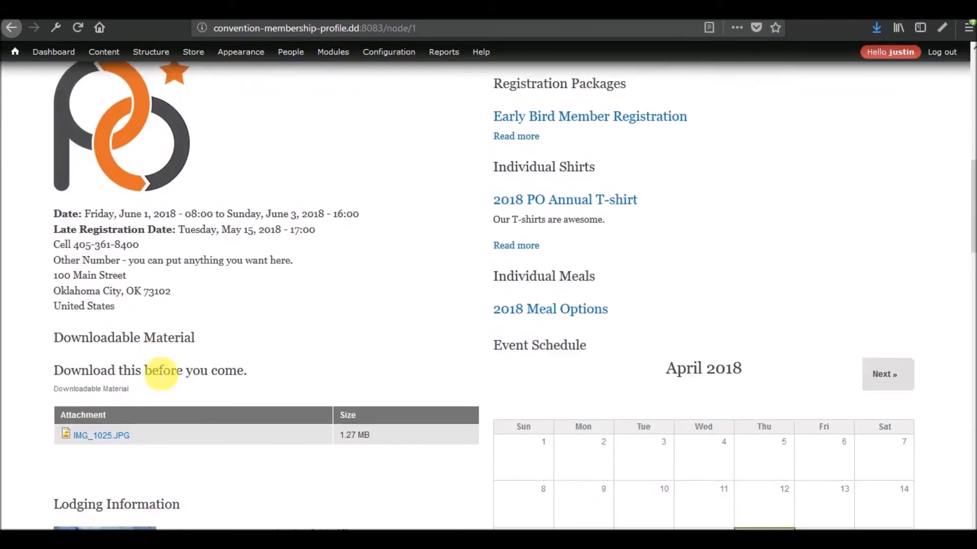
- Review the saved conference page from the registration purchase options down to the sponsors, vendors and photo galleries
scroll(161, 373, down, 15)
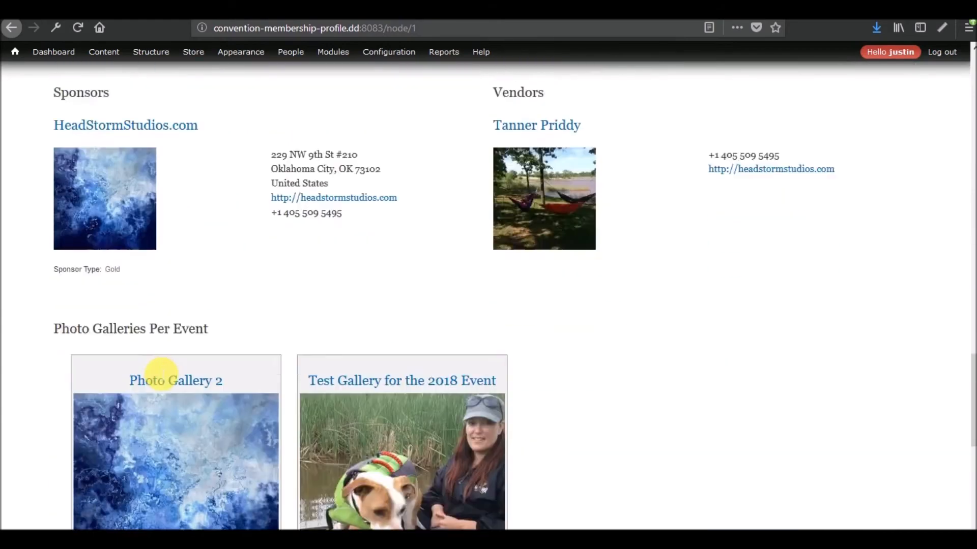
scroll(161, 375, down, 10)
scroll(160, 375, up, 15)
scroll(160, 374, up, 10)
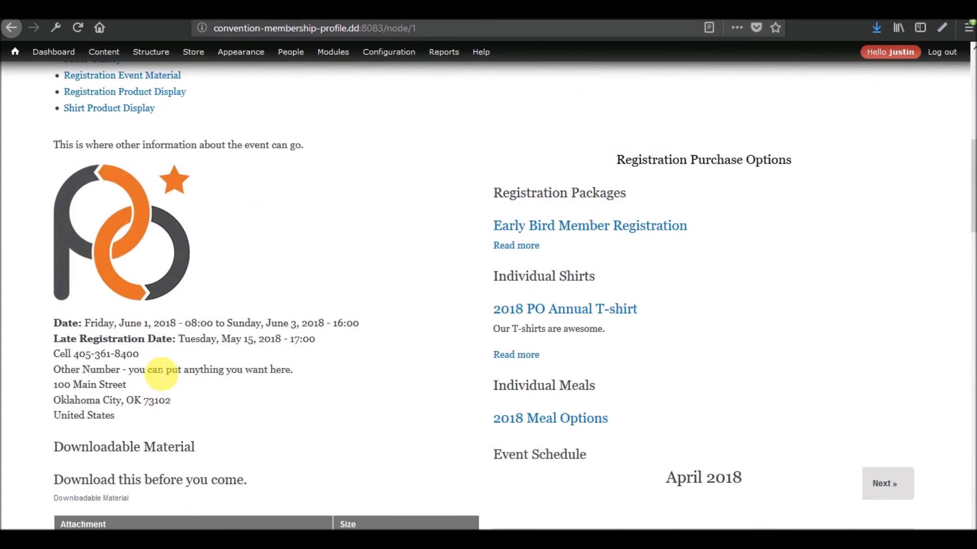
scroll(161, 374, up, 6)
scroll(413, 327, down, 1)
scroll(414, 327, down, 8)
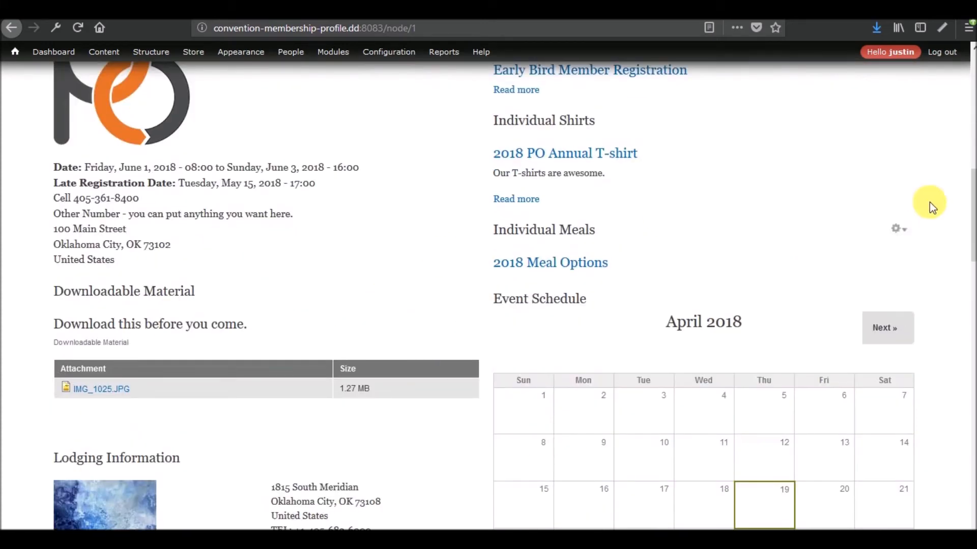
scroll(879, 231, down, 6)
scroll(879, 230, up, 10)
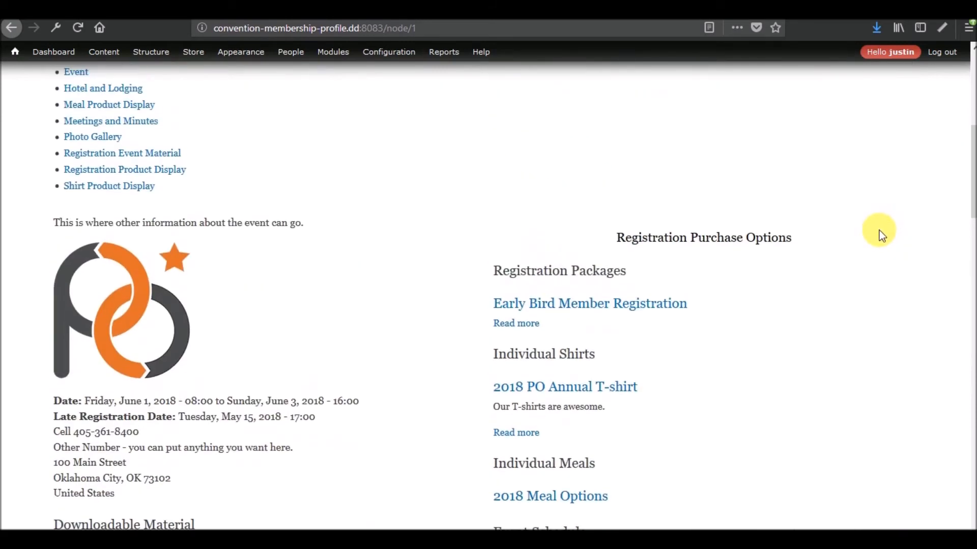
- Examine the placement of the lodging information, event schedule, speakers, sponsors and vendors on the conference page
scroll(384, 370, down, 8)
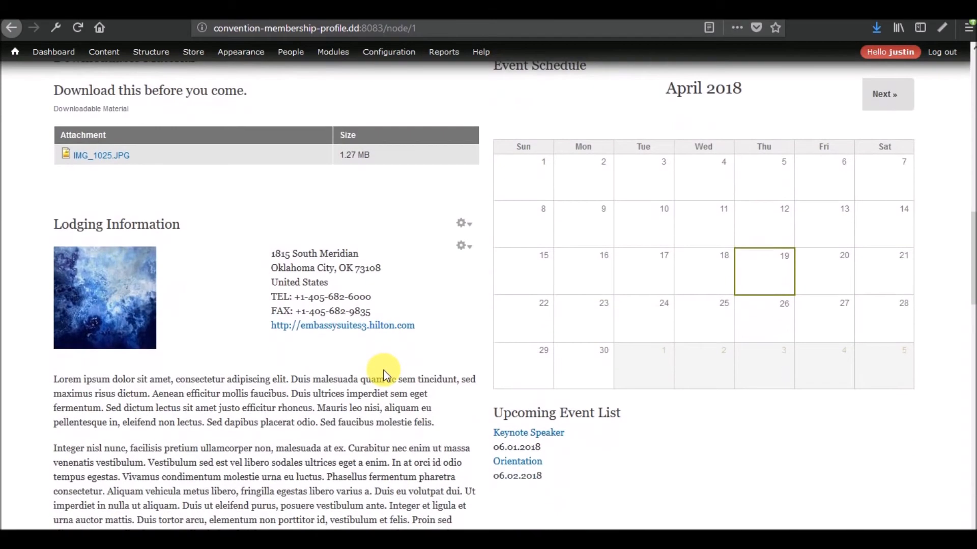
scroll(383, 370, up, 2)
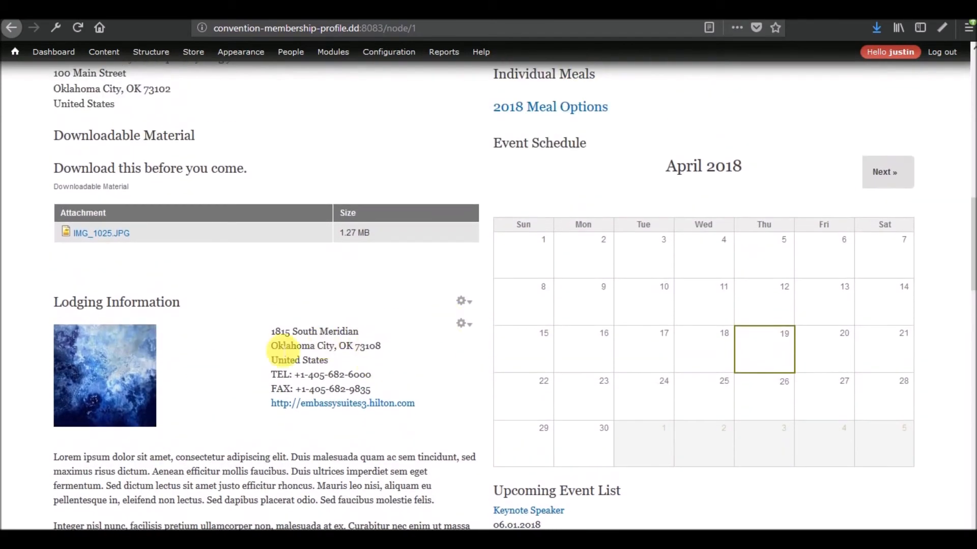
scroll(283, 351, down, 7)
scroll(278, 346, down, 5)
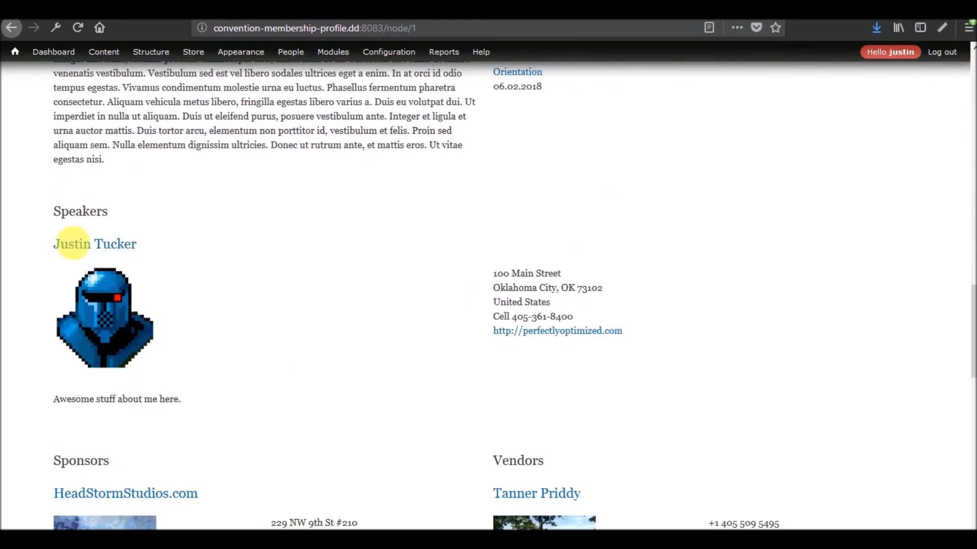
scroll(266, 297, down, 7)
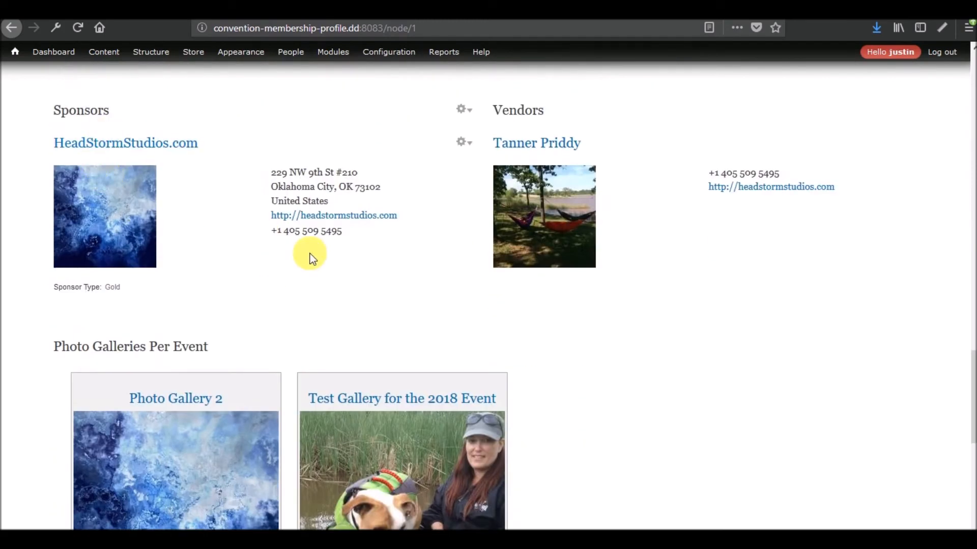
scroll(310, 255, up, 20)
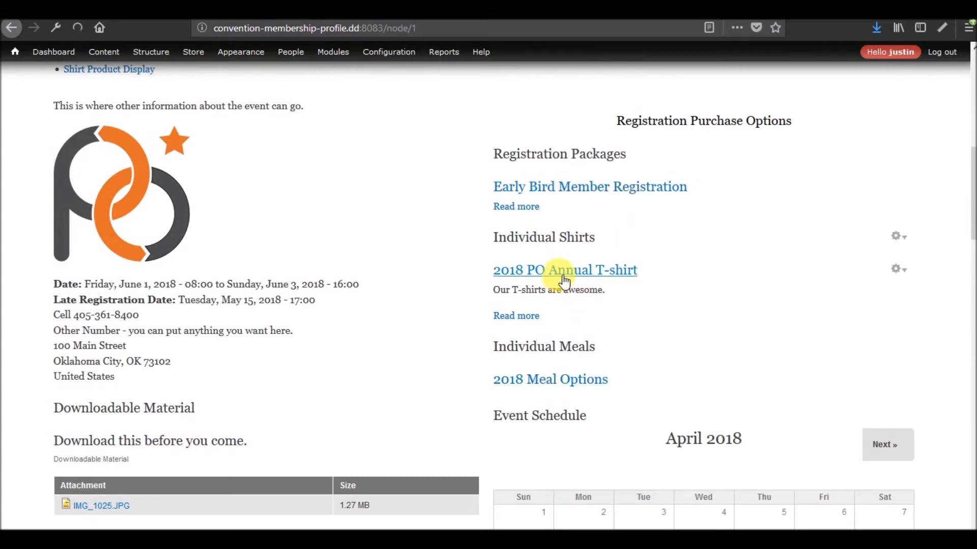
- View the 2018 PO Annual T-shirt and Early Bird Member Registration pages, returning to the conference page after each
click(564, 281)
scroll(410, 282, down, 2)
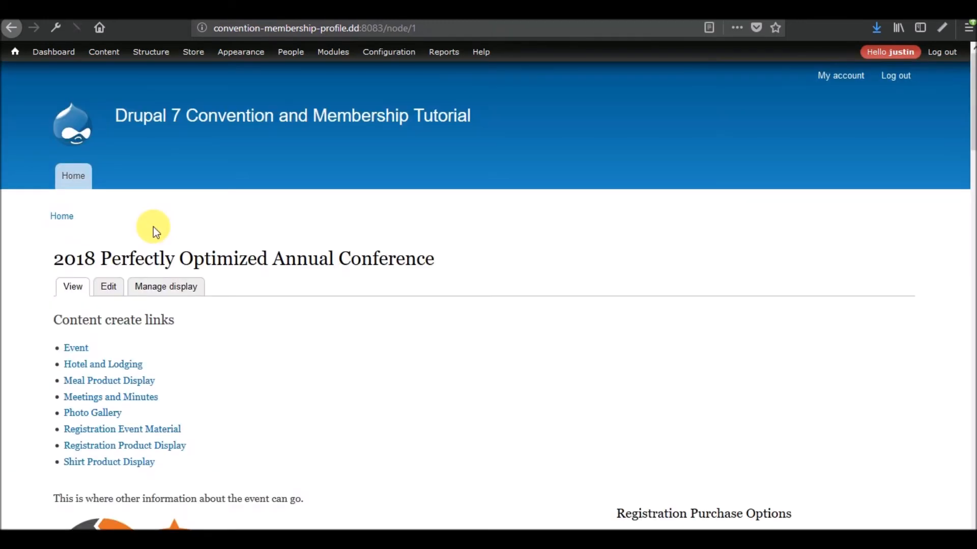
scroll(572, 382, down, 10)
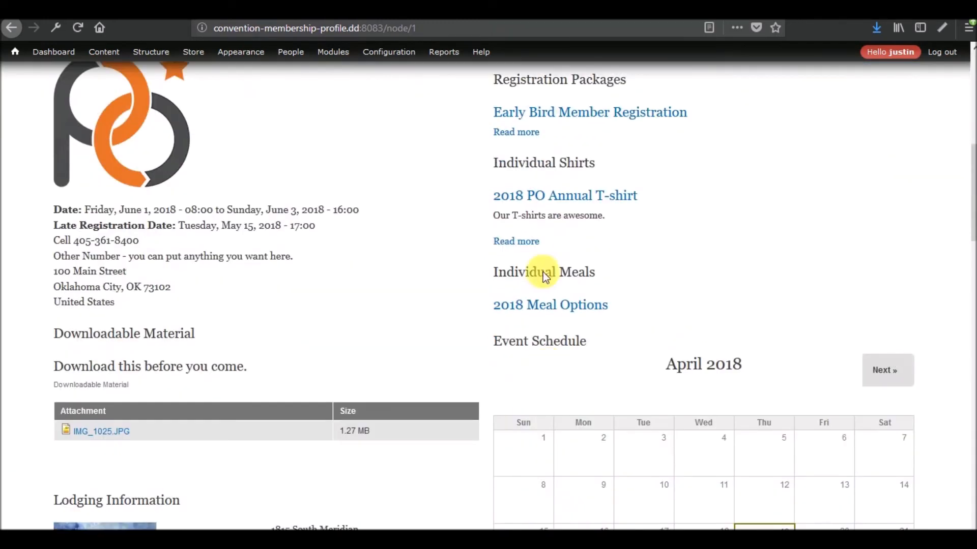
click(528, 113)
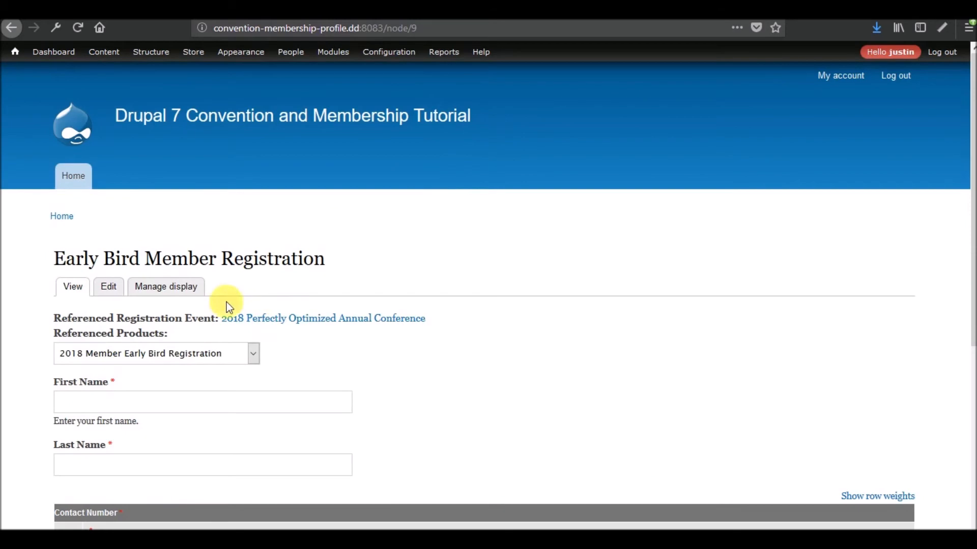
click(334, 324)
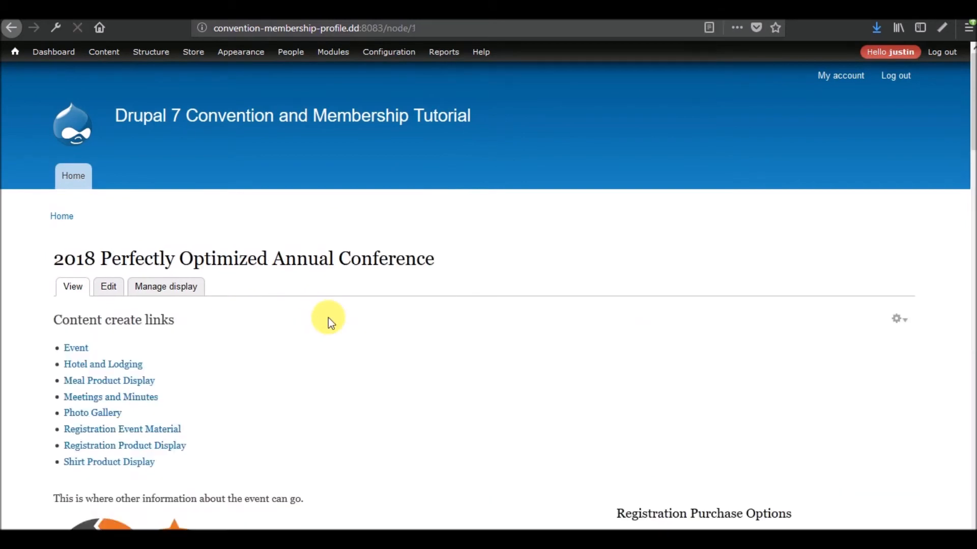
- View the 2018 Meal Options page with its meal day, meal type and food type choices, and return to the conference page
scroll(332, 311, down, 6)
scroll(292, 227, down, 6)
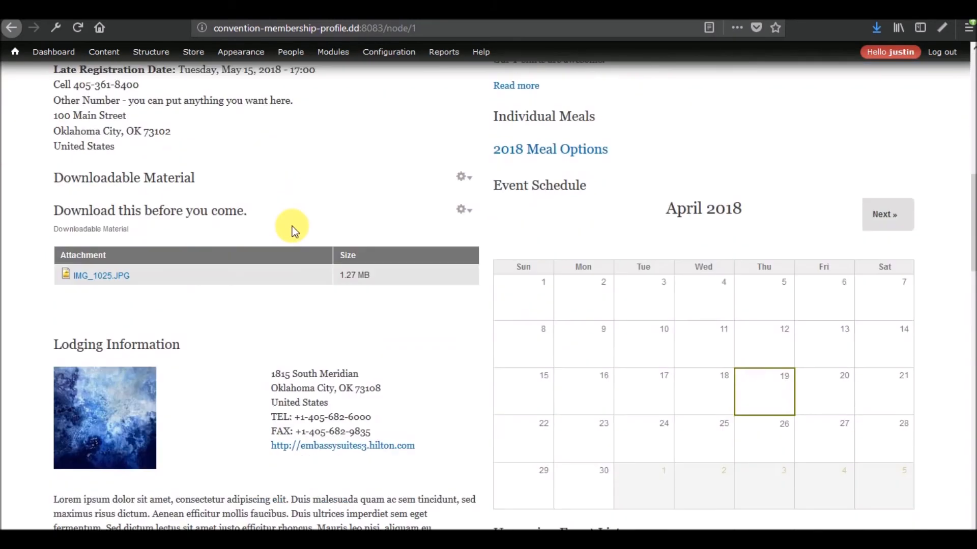
scroll(452, 212, up, 5)
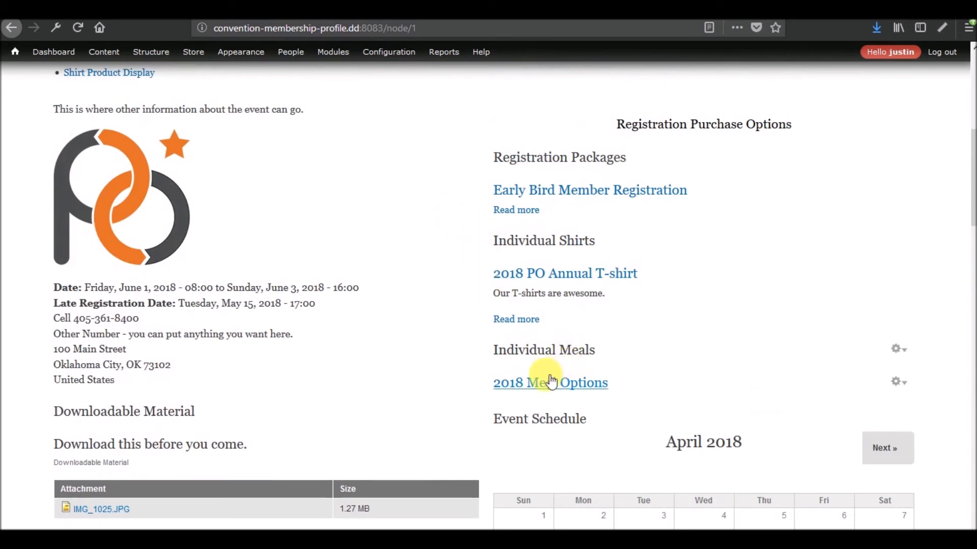
click(549, 387)
scroll(183, 266, down, 2)
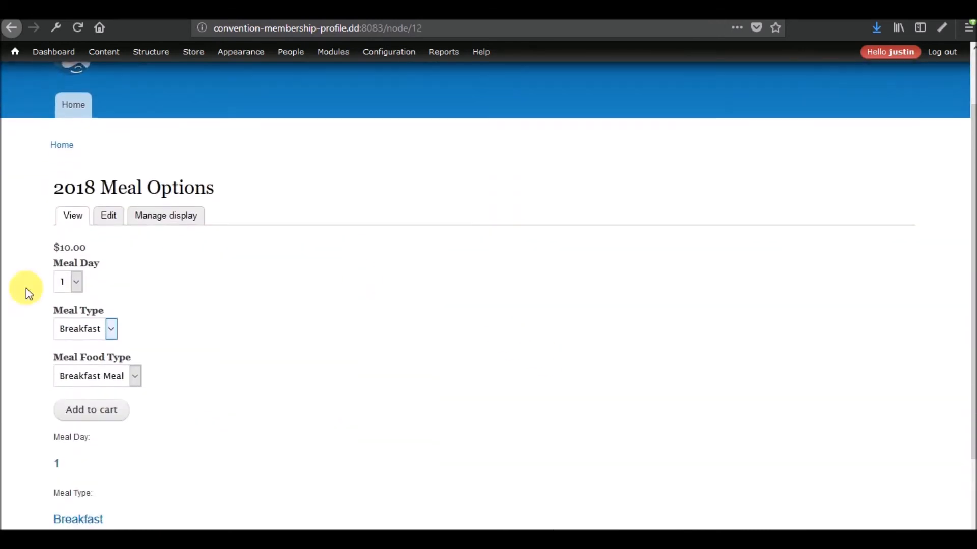
scroll(175, 375, down, 3)
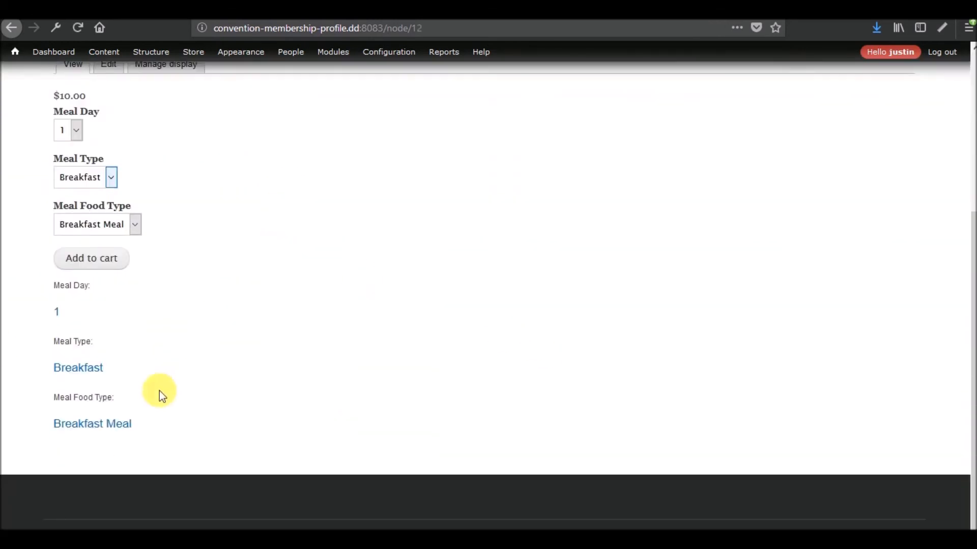
scroll(188, 388, up, 3)
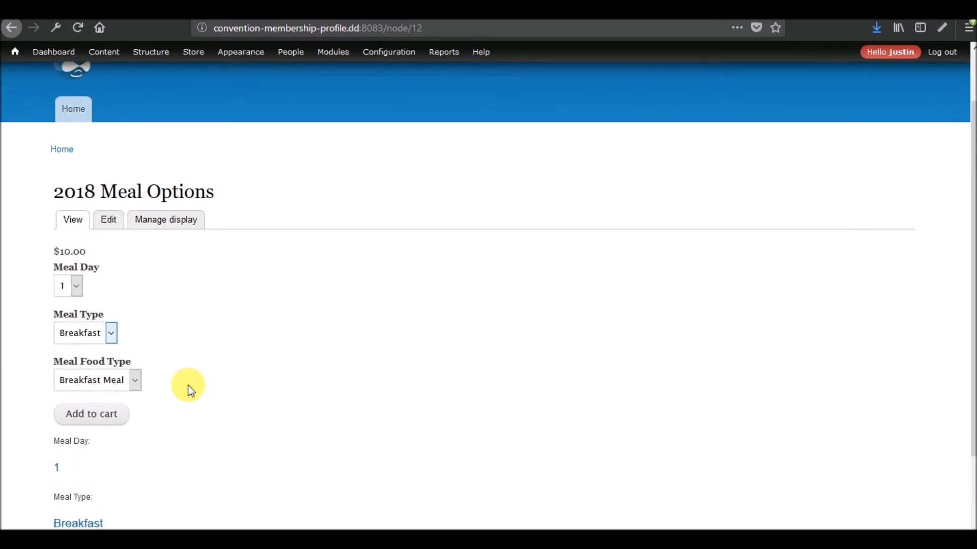
click(11, 29)
- Look through the whole conference page again, from the content create links and downloads to the speakers, sponsors and vendors
scroll(434, 227, down, 5)
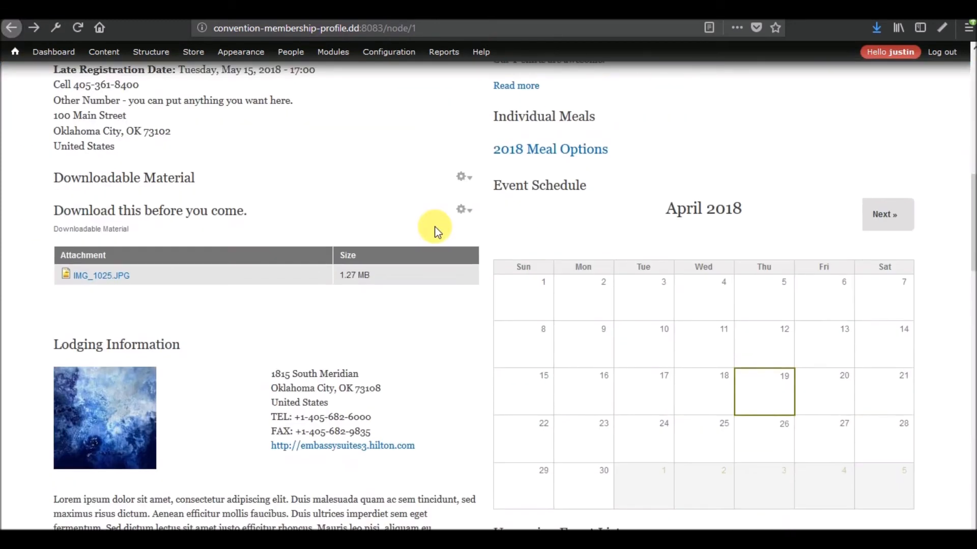
scroll(434, 231, down, 15)
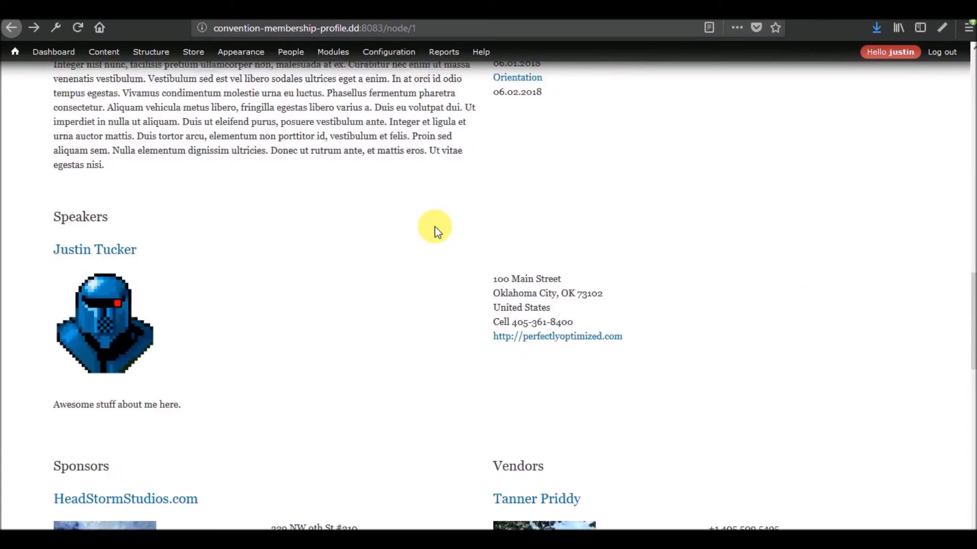
scroll(435, 230, up, 20)
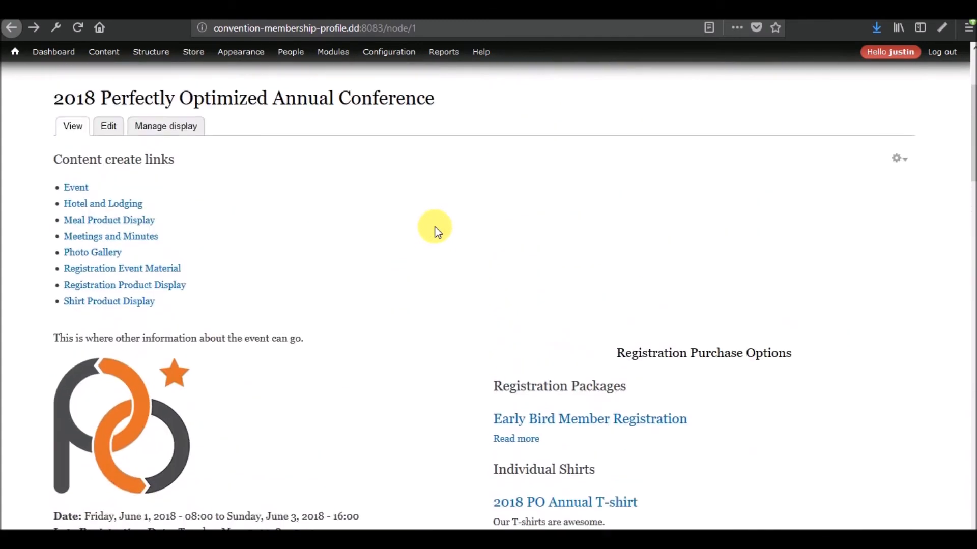
scroll(327, 255, up, 3)
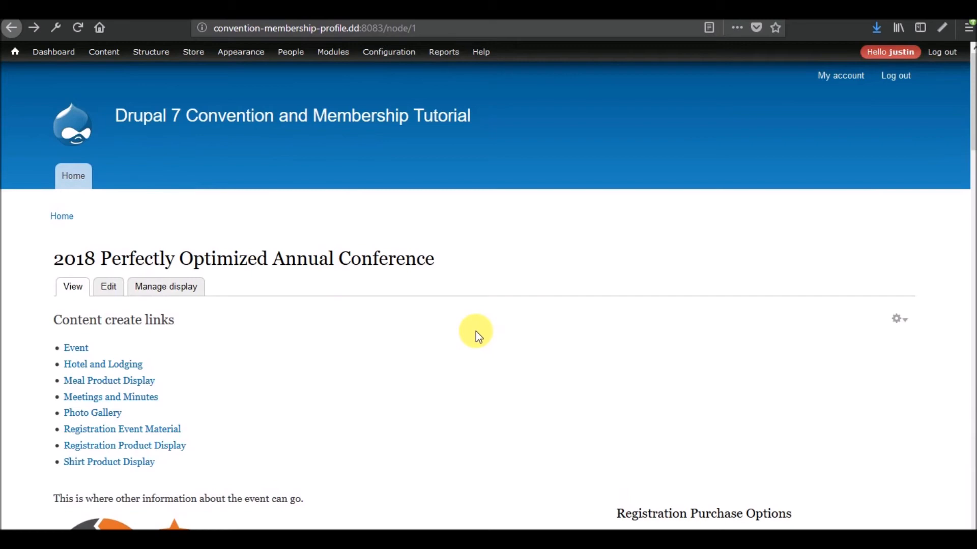
scroll(478, 336, down, 5)
scroll(475, 331, down, 10)
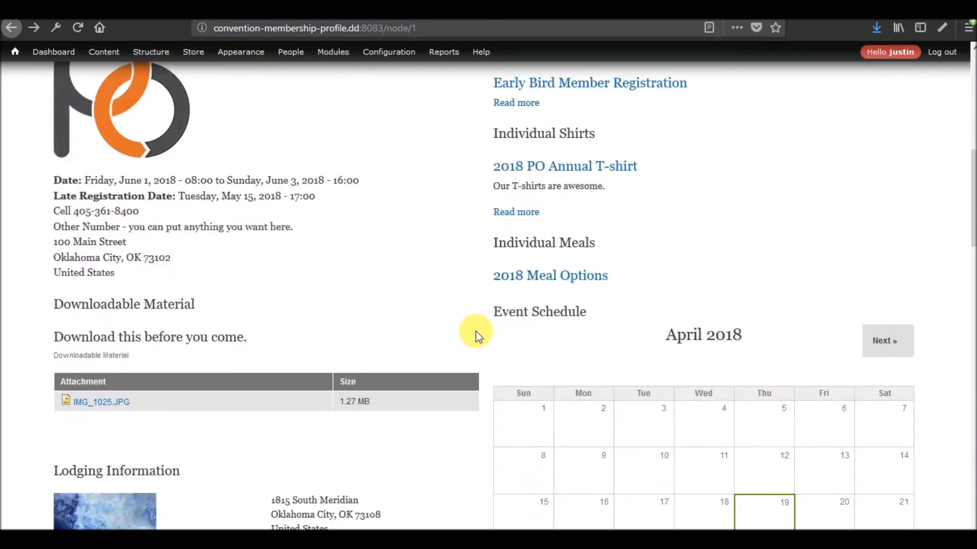
scroll(475, 331, down, 6)
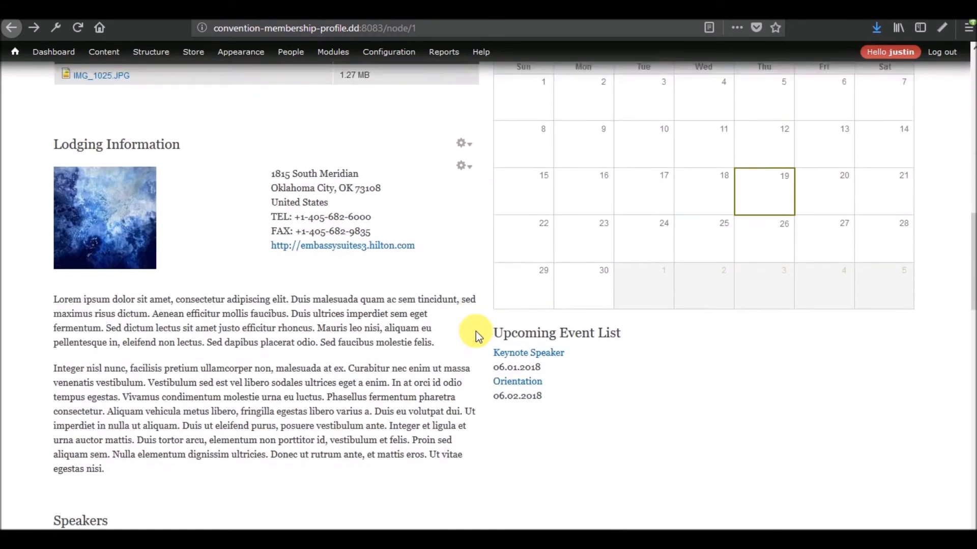
scroll(475, 331, down, 2)
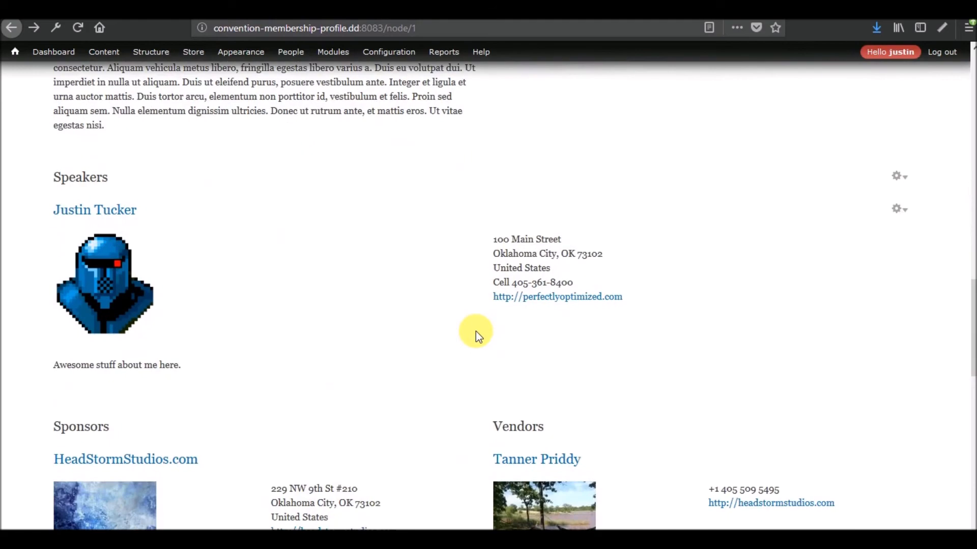
scroll(475, 331, down, 3)
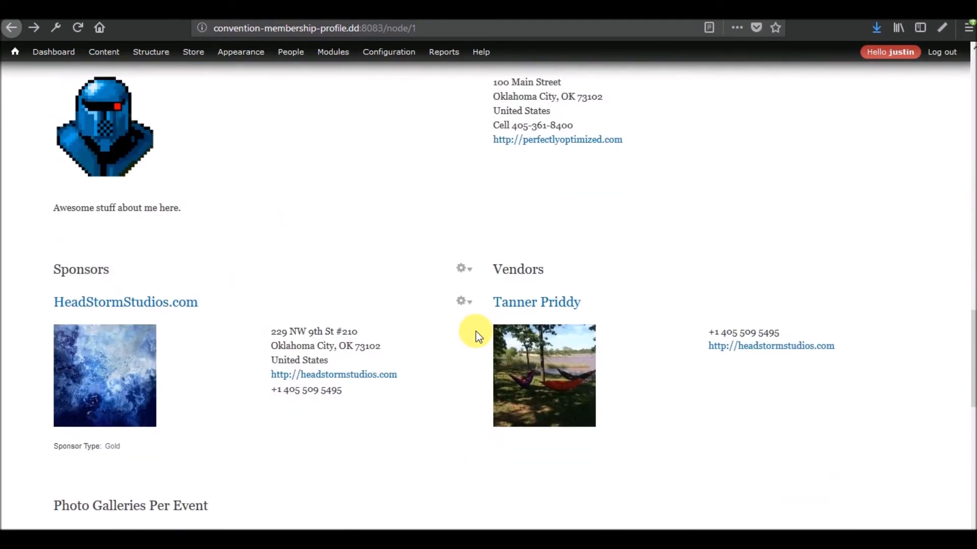
- View the detail page of the vendor listed under Vendors and go back to the conference page
click(524, 302)
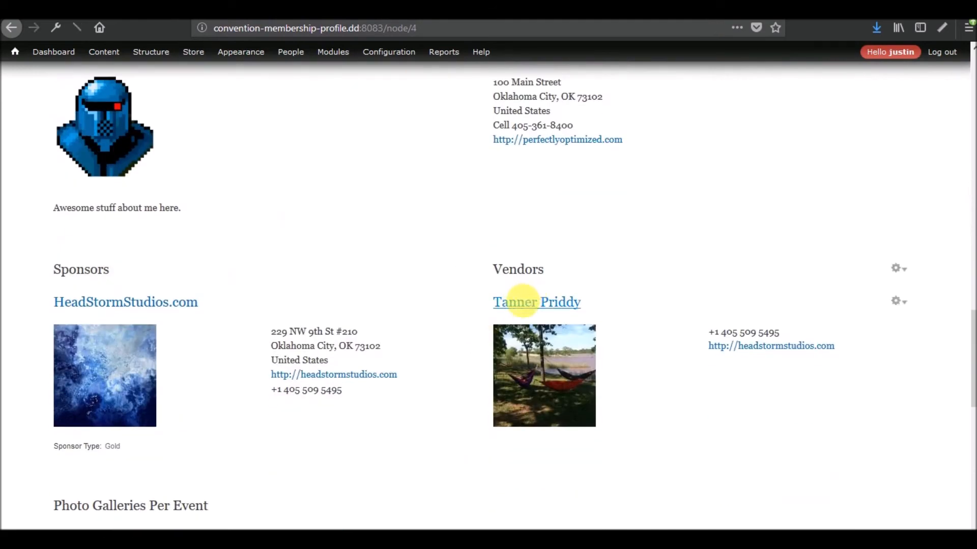
scroll(392, 294, down, 12)
scroll(392, 292, up, 12)
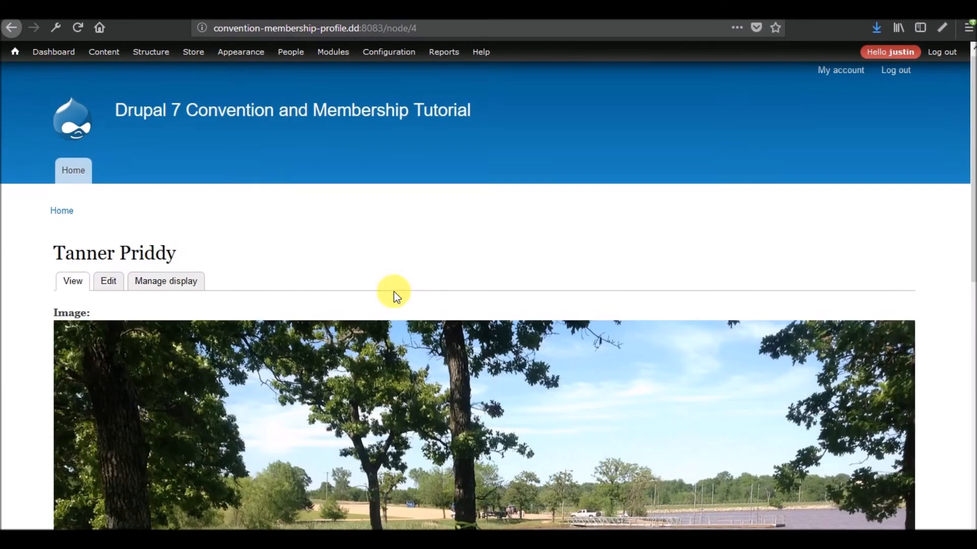
click(12, 28)
- View the HeadStormStudios.com sponsor page and go back to the conference page
scroll(259, 196, down, 2)
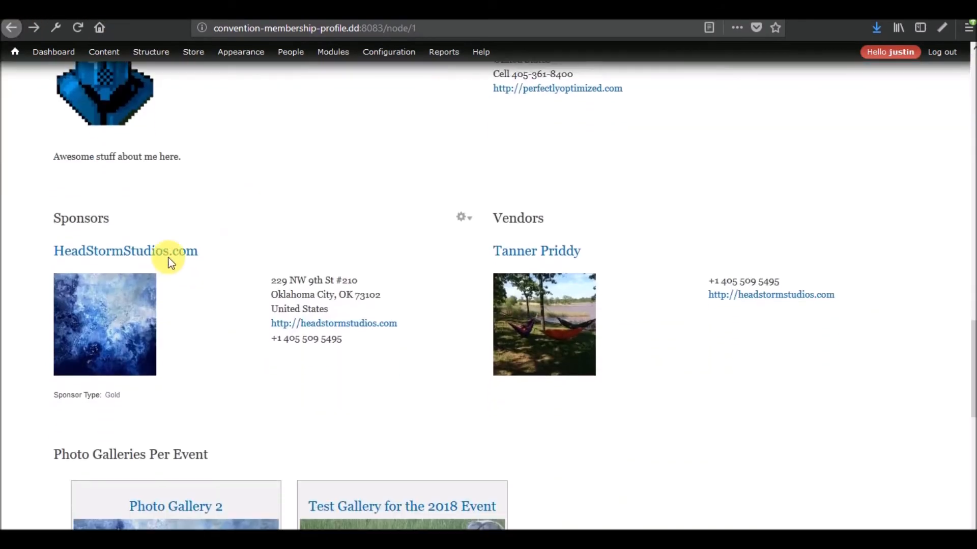
click(92, 224)
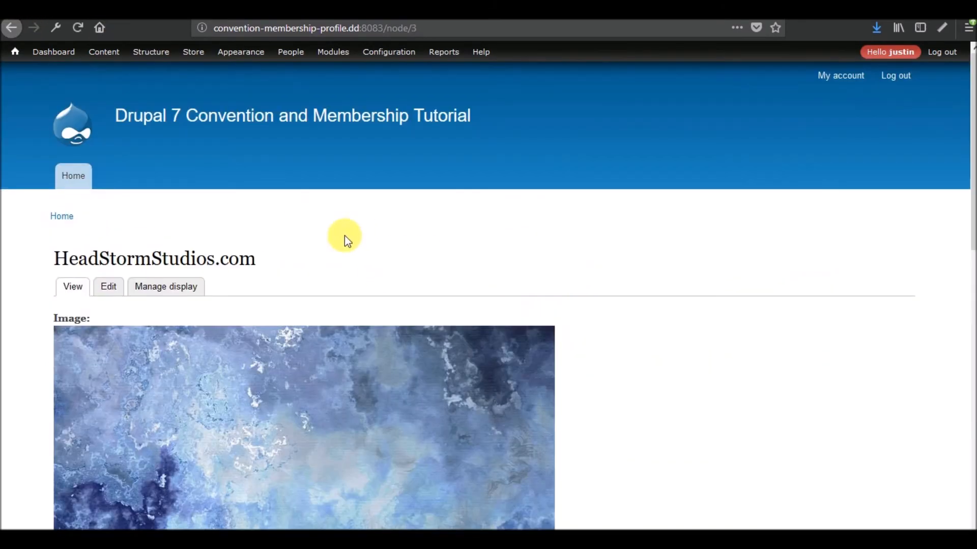
scroll(344, 236, down, 5)
scroll(414, 215, down, 5)
scroll(414, 216, up, 10)
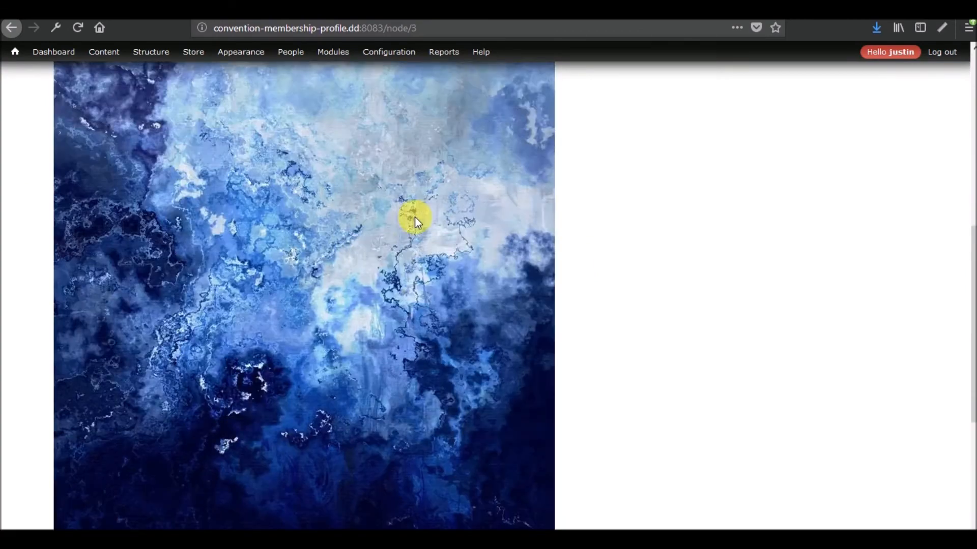
mouse_move(14, 52)
click(12, 28)
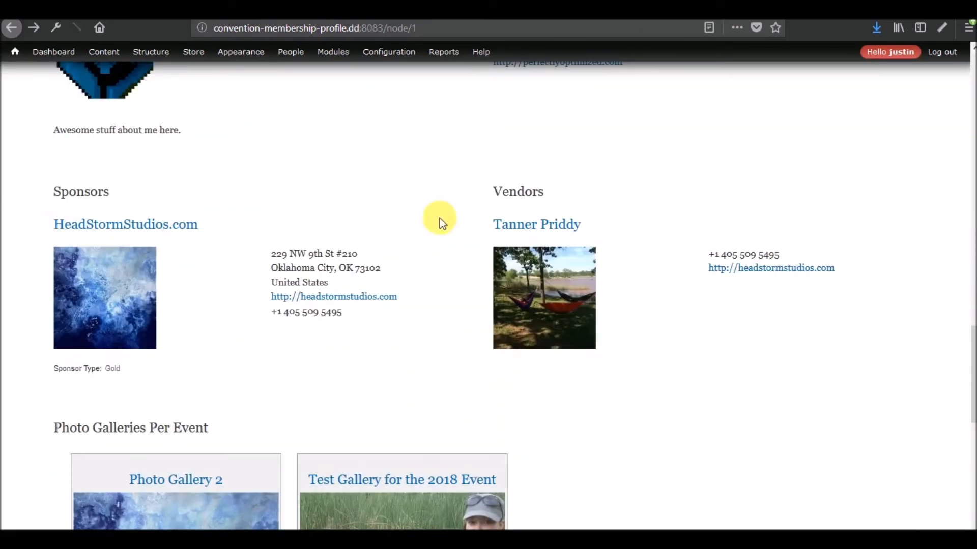
- View Photo Gallery 2 from Photo Galleries Per Event and go back to the conference page
scroll(442, 351, down, 4)
click(194, 331)
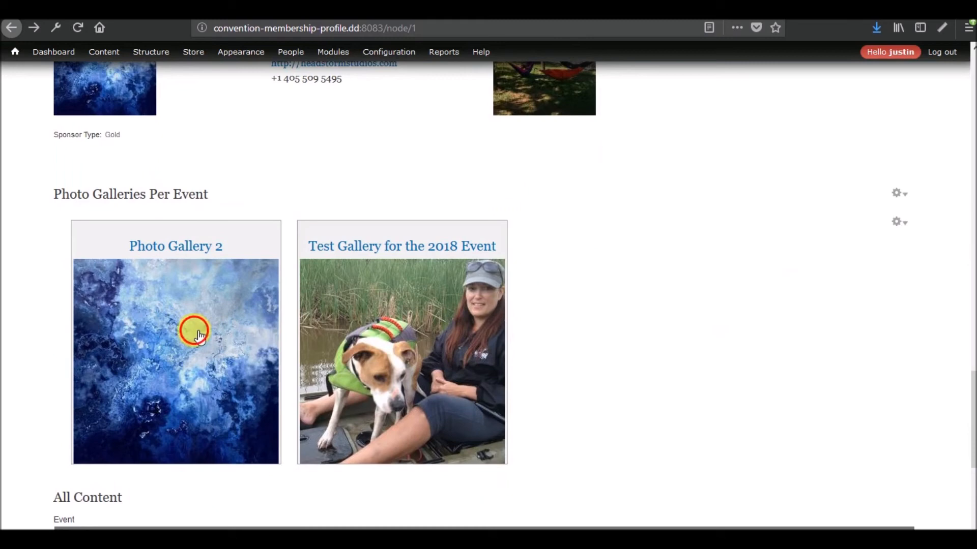
scroll(259, 331, down, 5)
scroll(258, 330, up, 5)
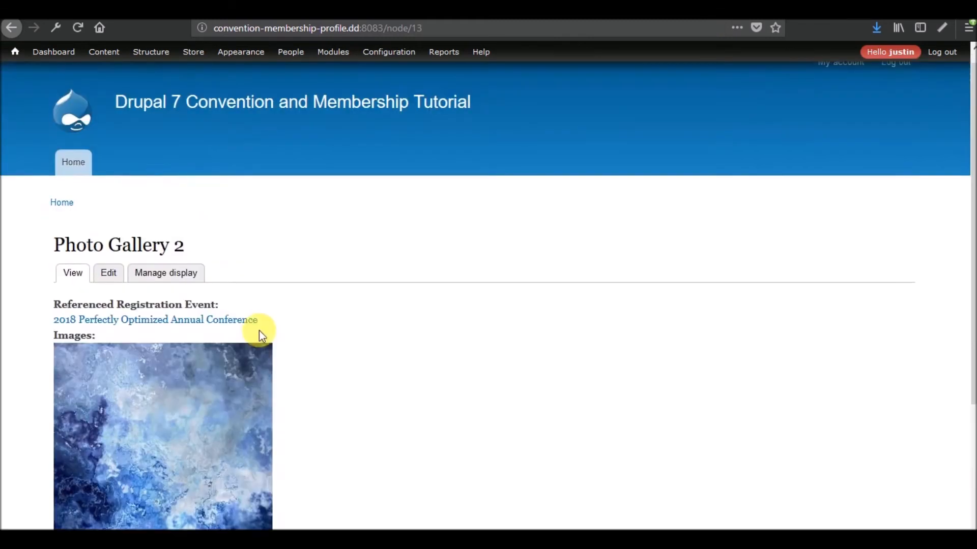
click(12, 29)
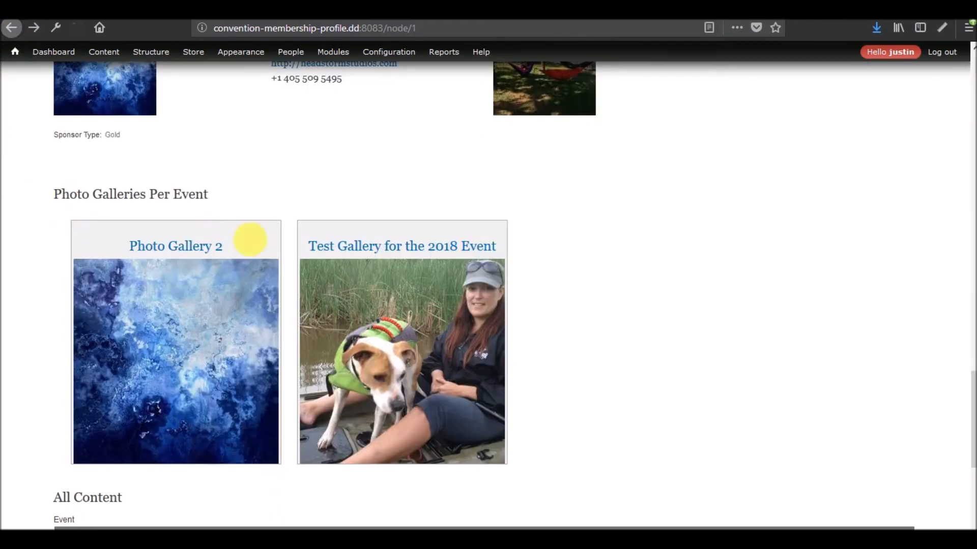
- View the Test Gallery for the 2018 Event from Photo Galleries Per Event and go back to the conference page
click(420, 357)
scroll(410, 342, down, 10)
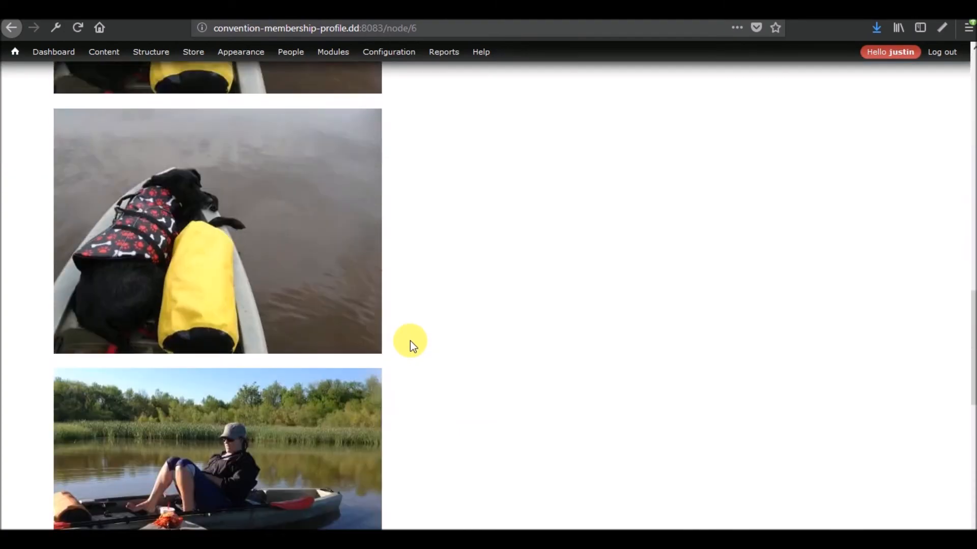
scroll(410, 341, up, 6)
scroll(410, 341, up, 5)
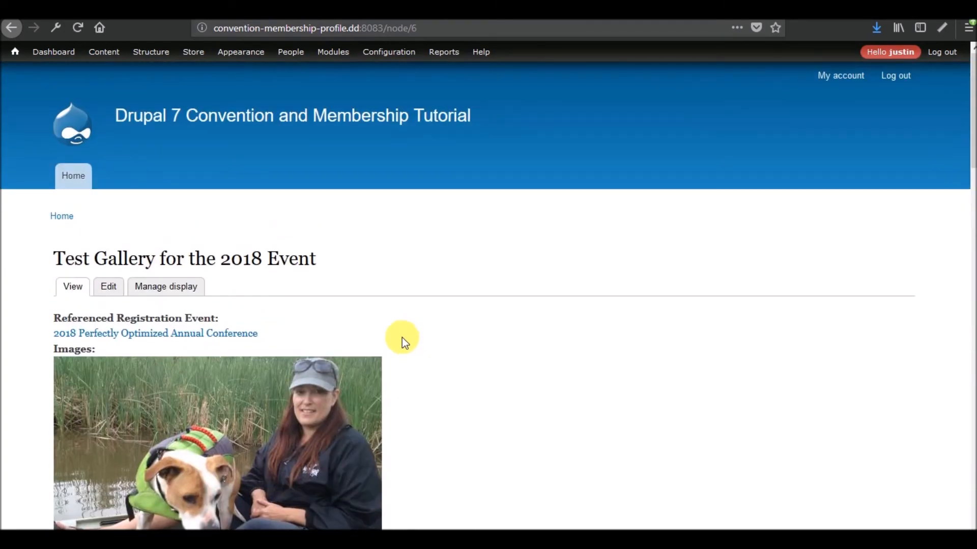
click(9, 30)
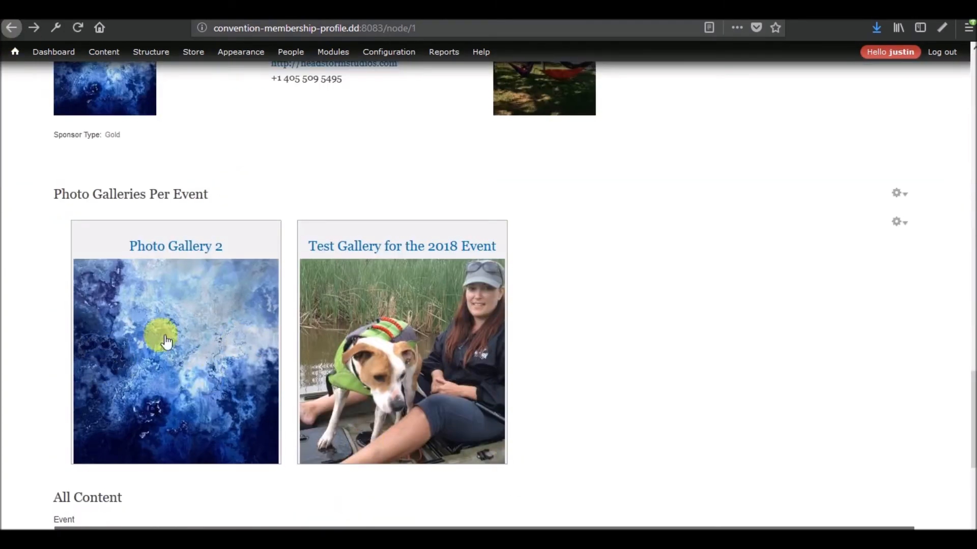
- Review the conference page from the All Content lists at its end up to the downloadable material, lodging, event schedule and speakers
scroll(684, 358, down, 10)
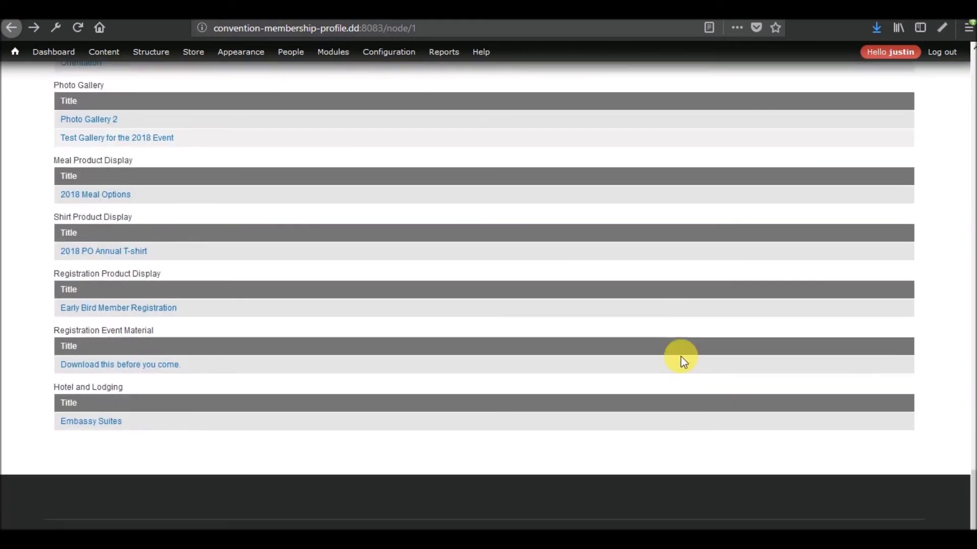
scroll(682, 355, up, 9)
scroll(637, 338, up, 9)
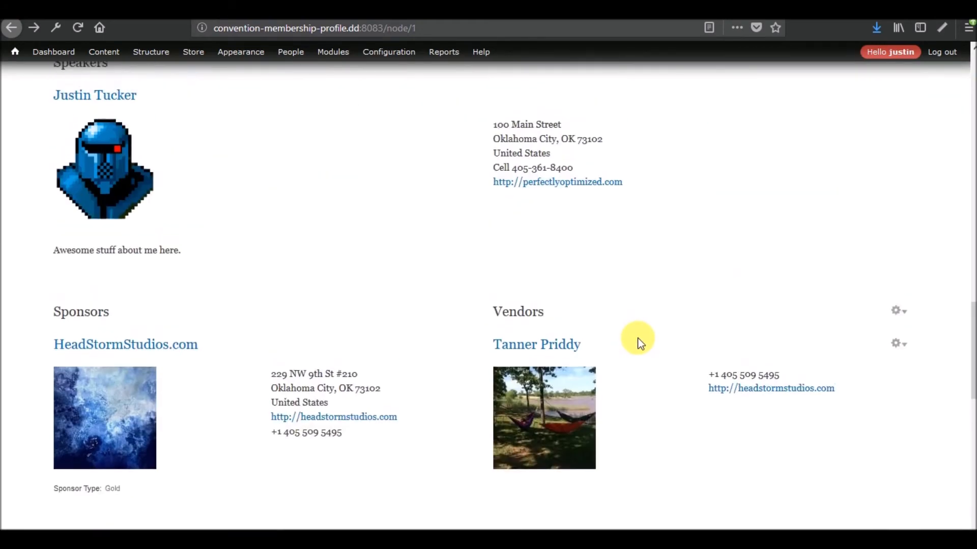
scroll(503, 319, up, 15)
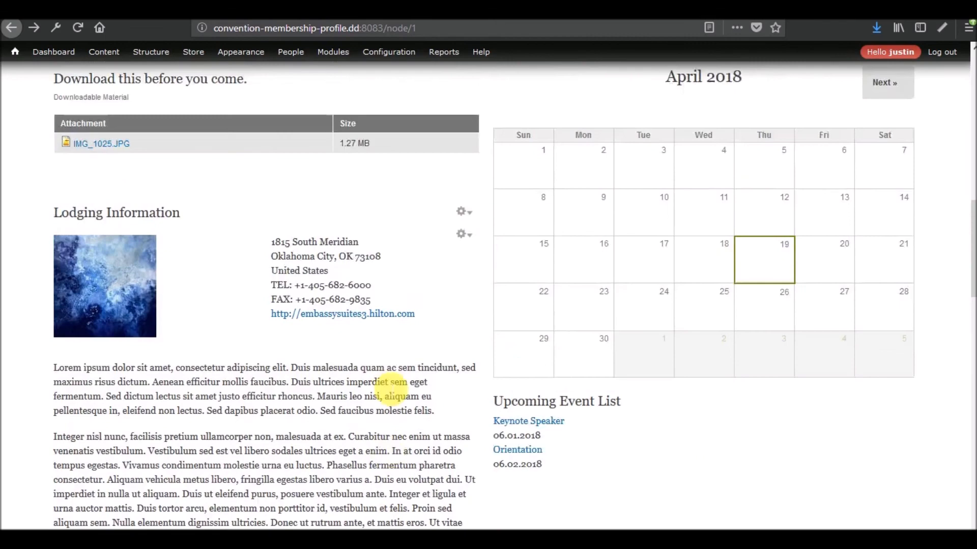
scroll(374, 311, down, 7)
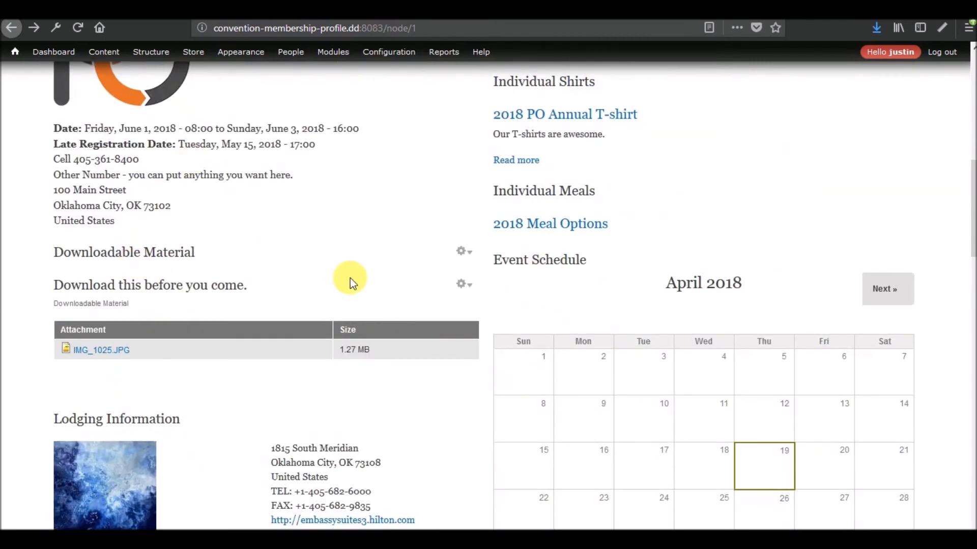
scroll(350, 278, down, 7)
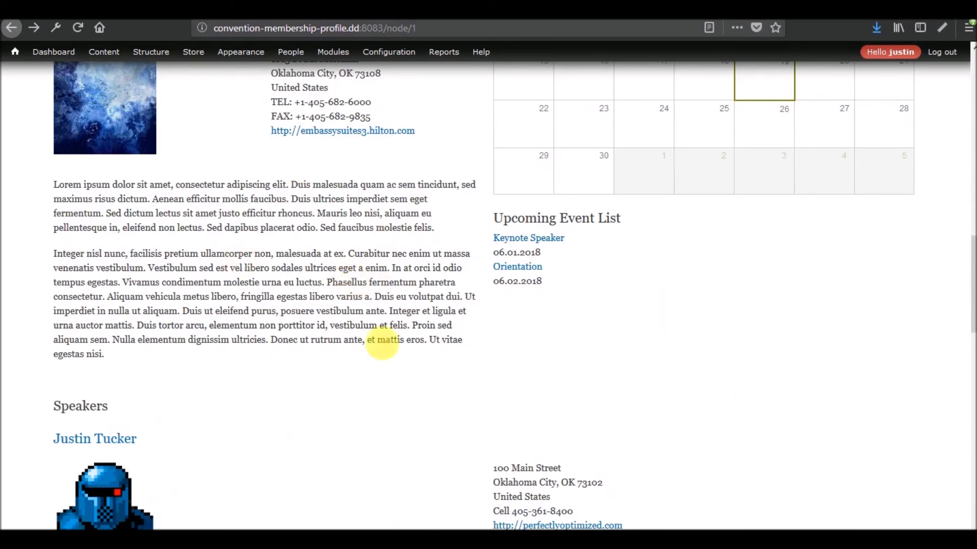
scroll(521, 367, down, 6)
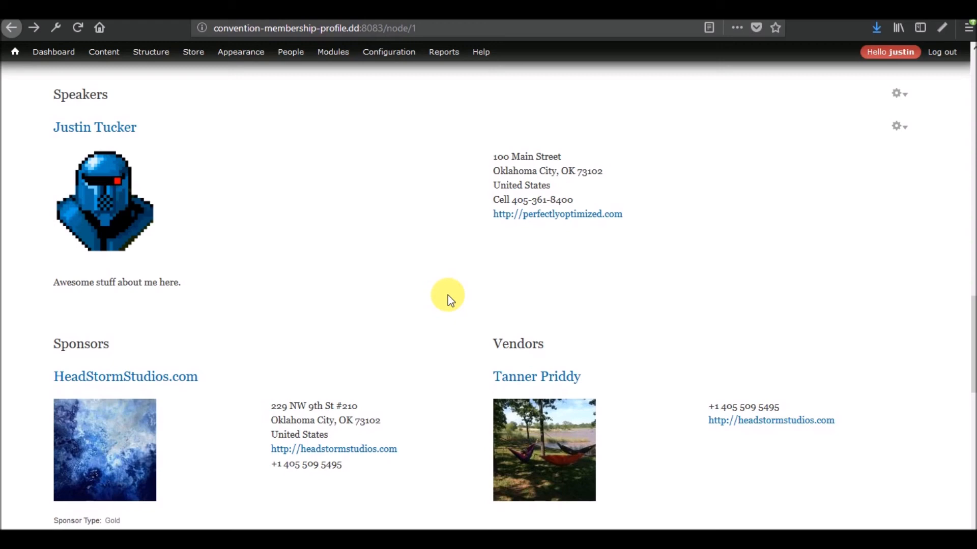
mouse_move(151, 55)
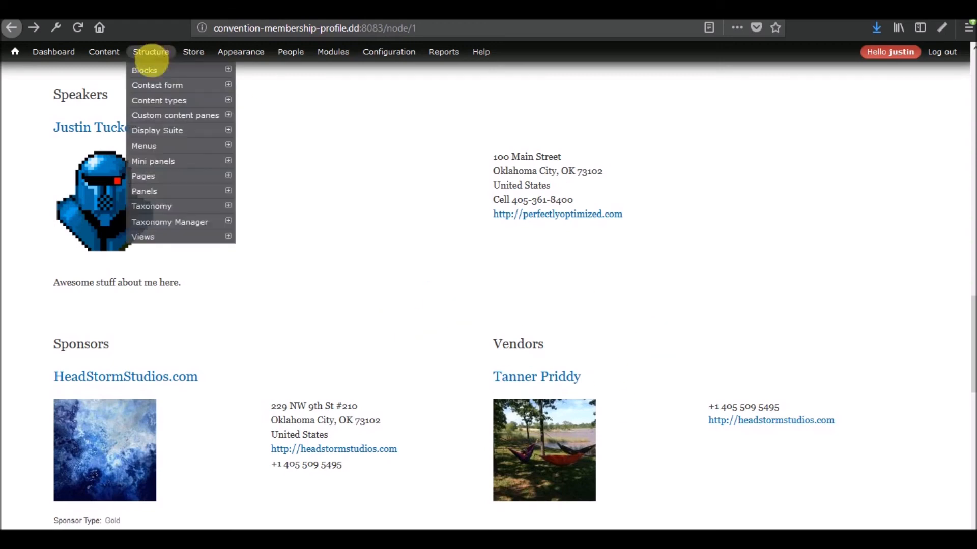
mouse_move(162, 101)
mouse_move(265, 316)
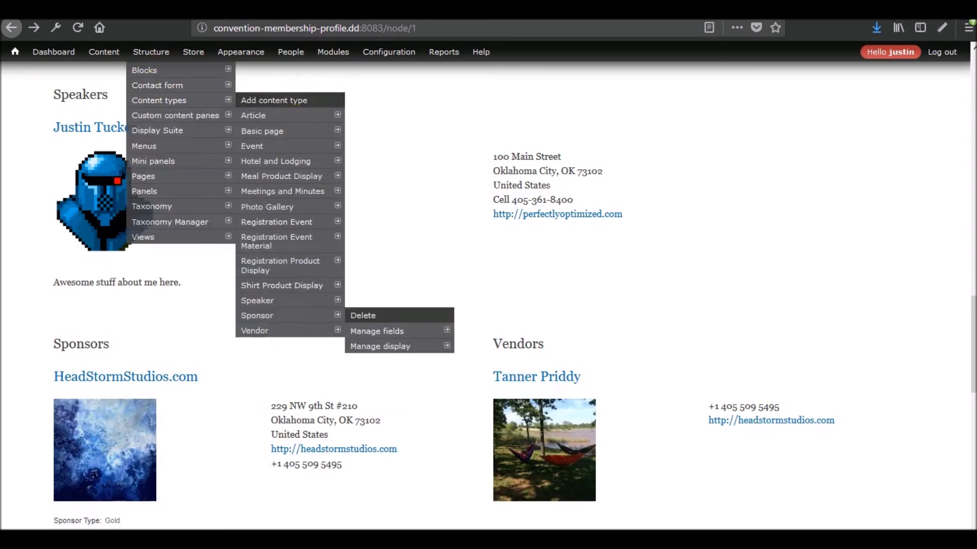
scroll(563, 371, down, 5)
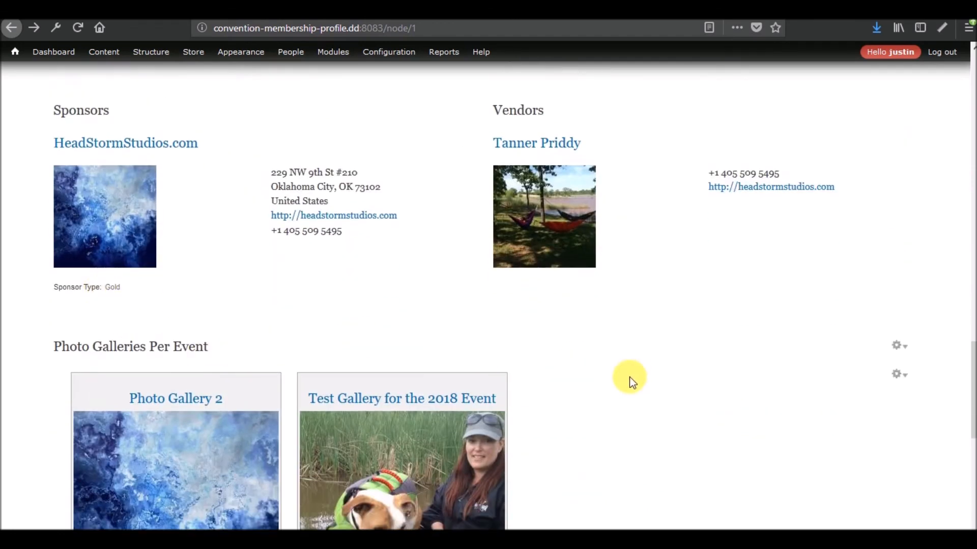
scroll(630, 382, up, 6)
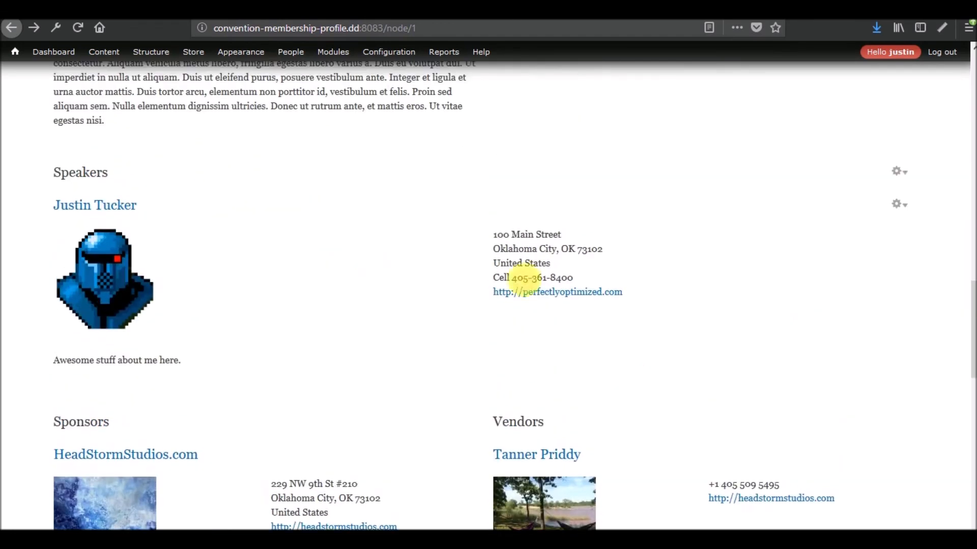